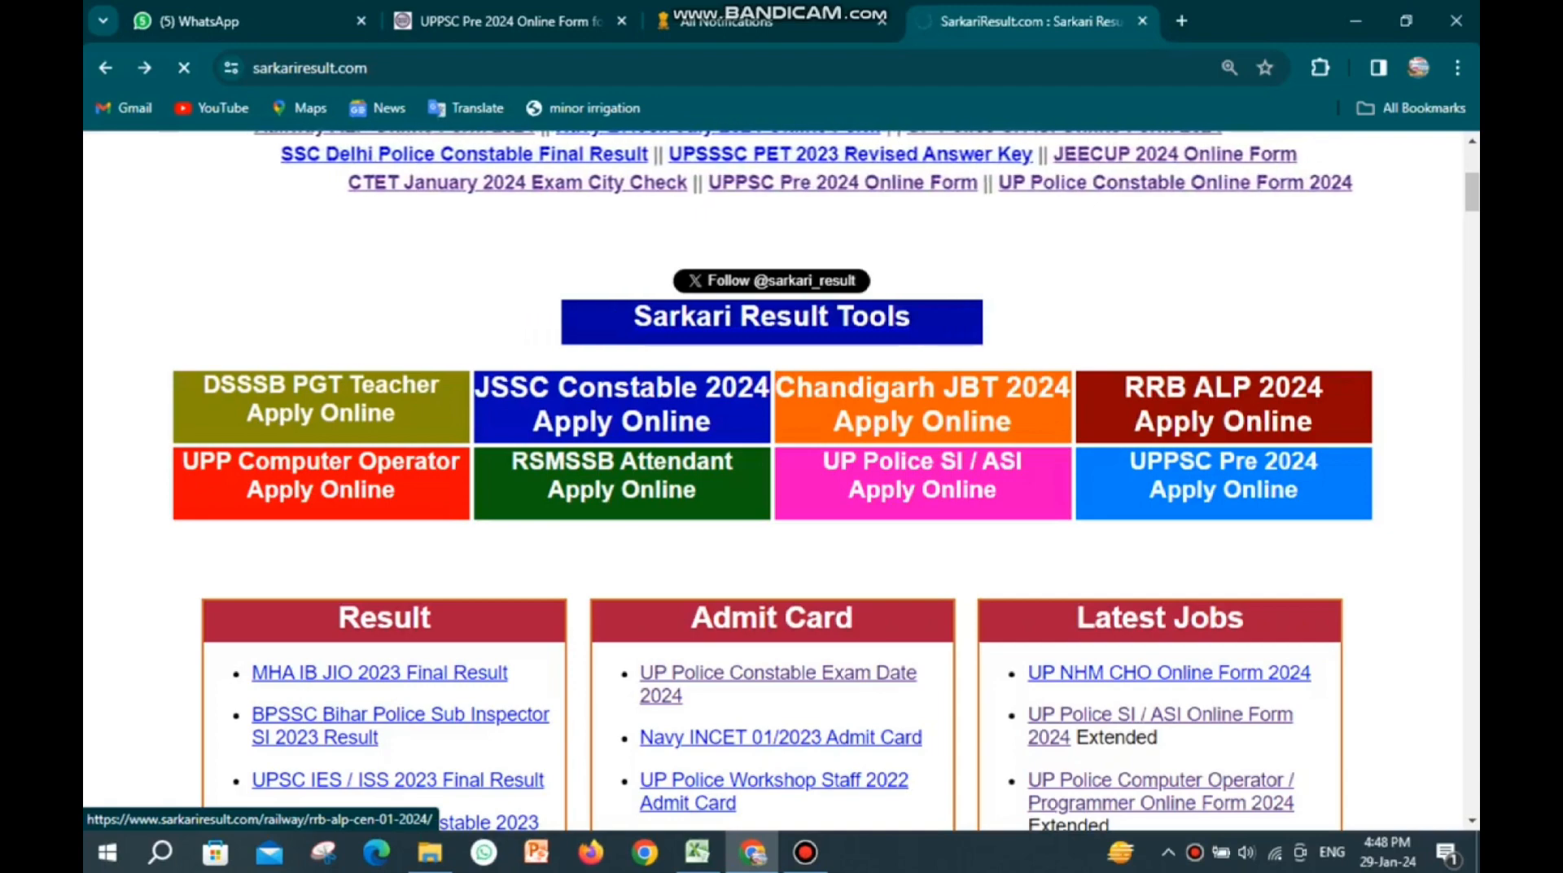
Scroll the RRB ALP CEN 01/2024 post down to its Important Dates and Application Fee table.
scroll(920, 424, "down", 1)
scroll(782, 481, "down", 10)
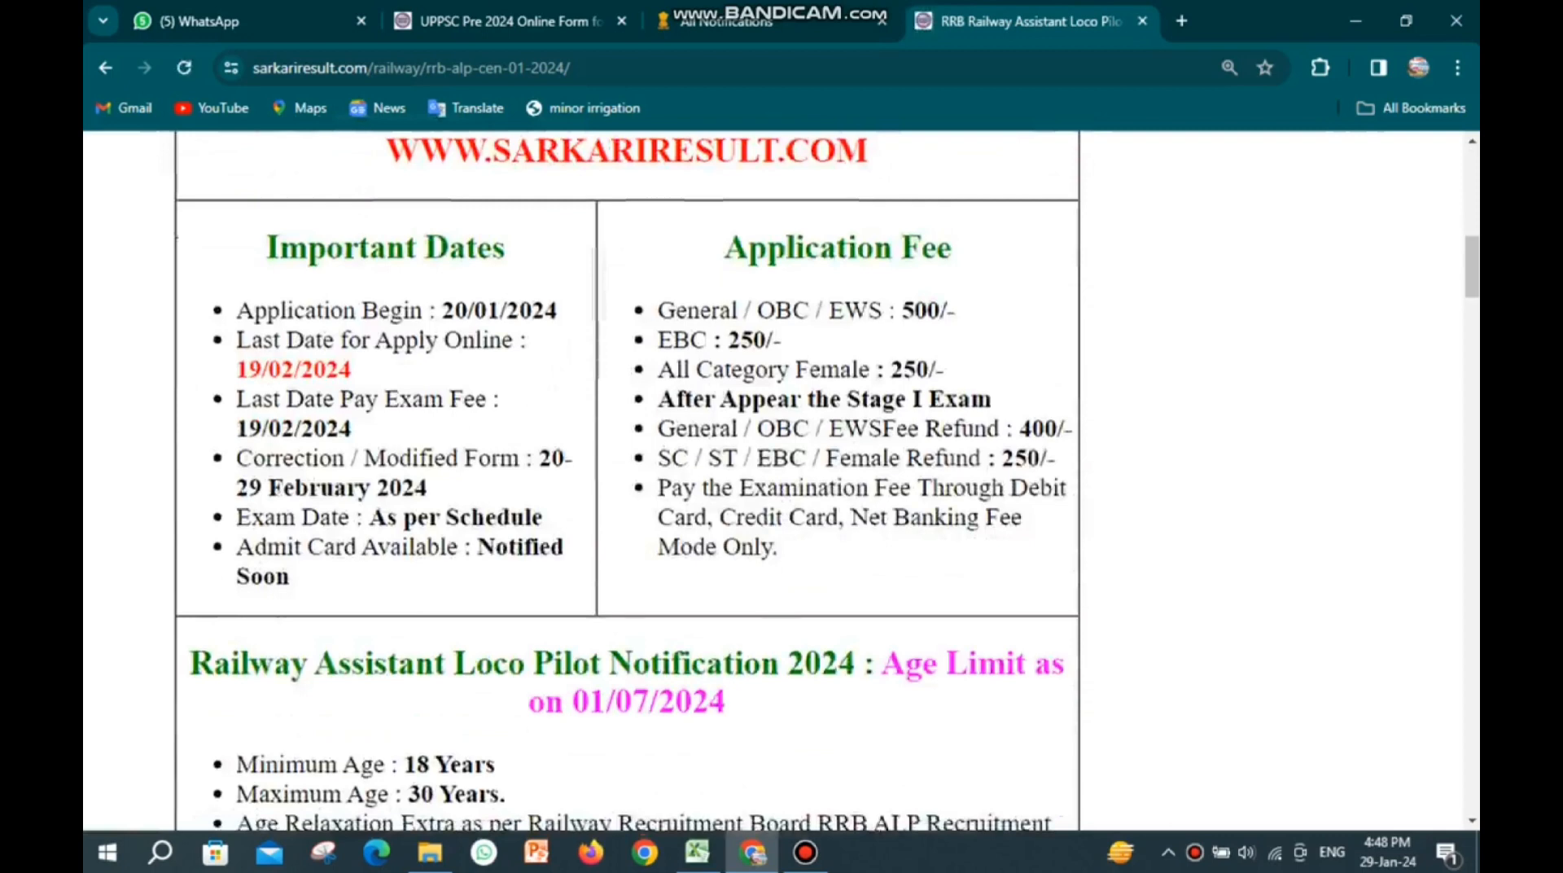
Highlight the 19/02/2024 last date, the 500/250 and female fees, refund amount and correction dates.
left_click_drag(236, 369, 352, 369)
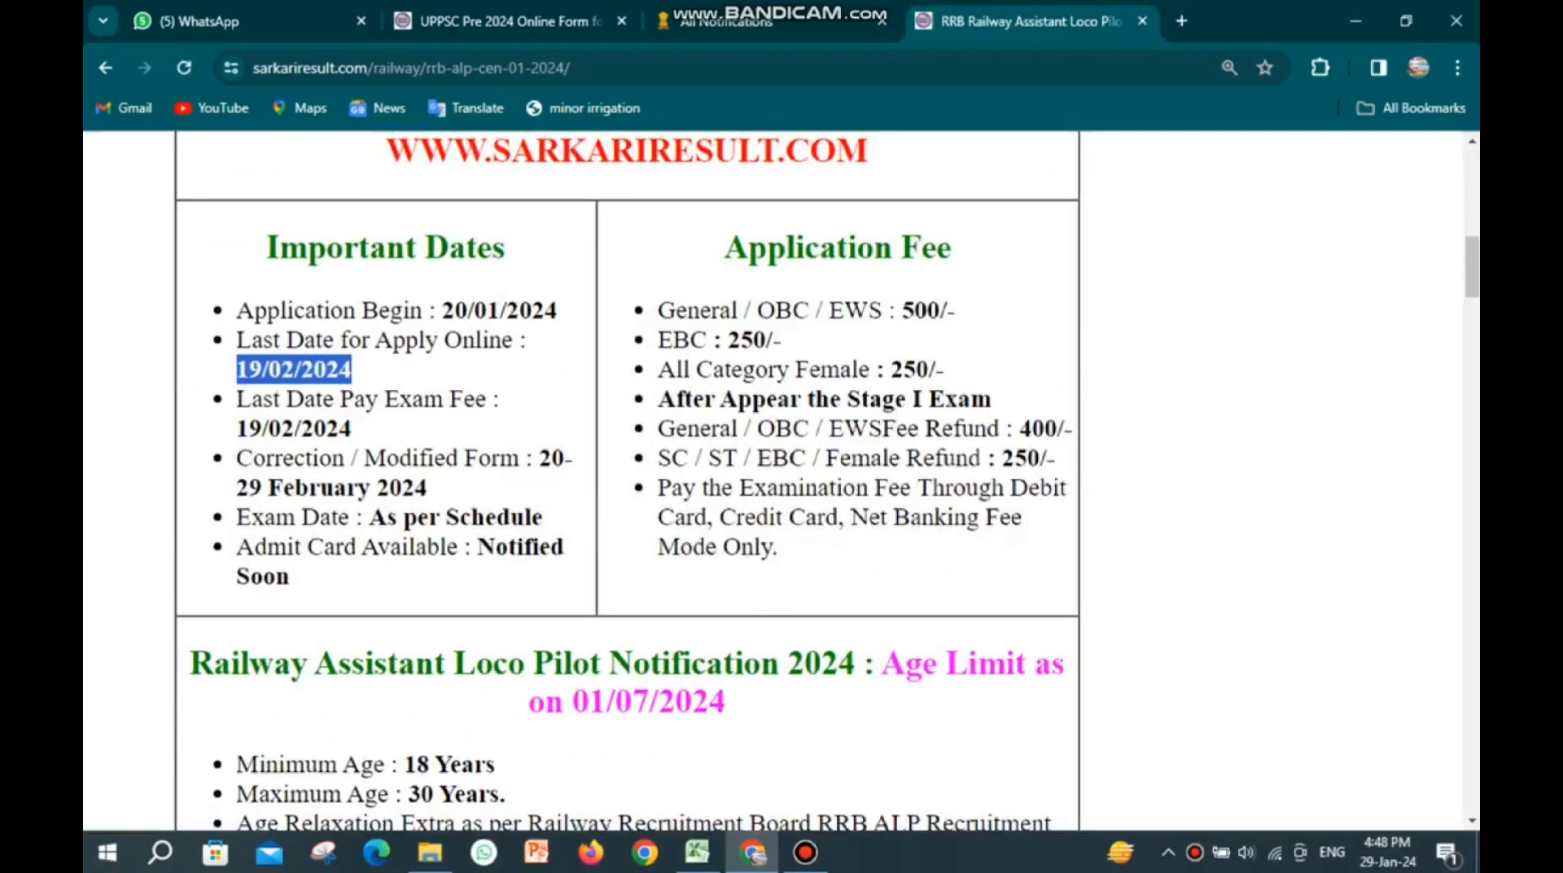
left_click_drag(896, 311, 948, 310)
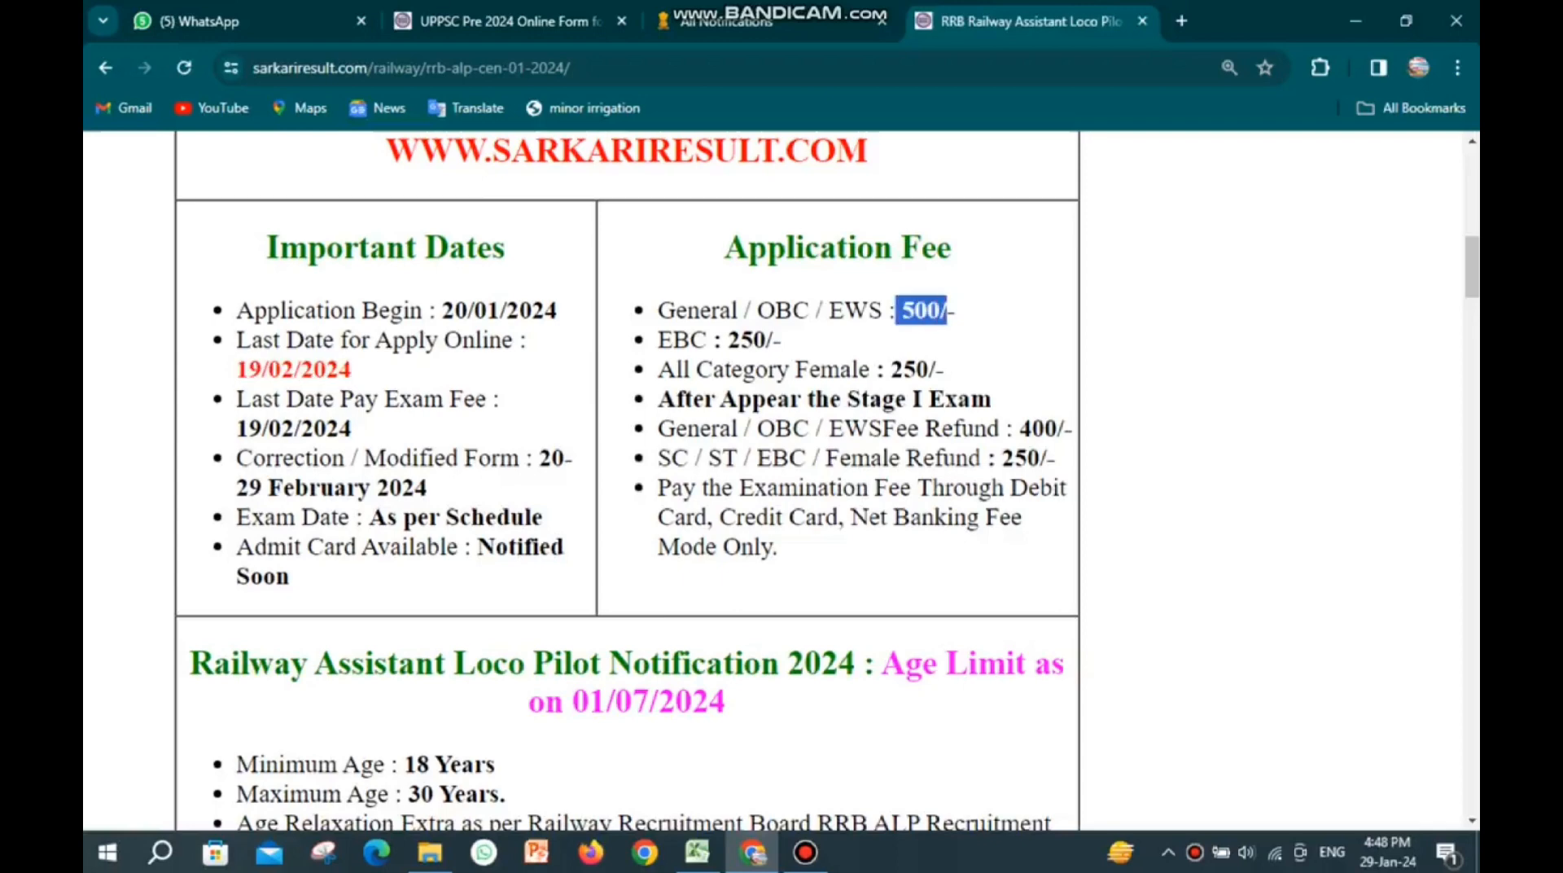
left_click_drag(728, 339, 781, 340)
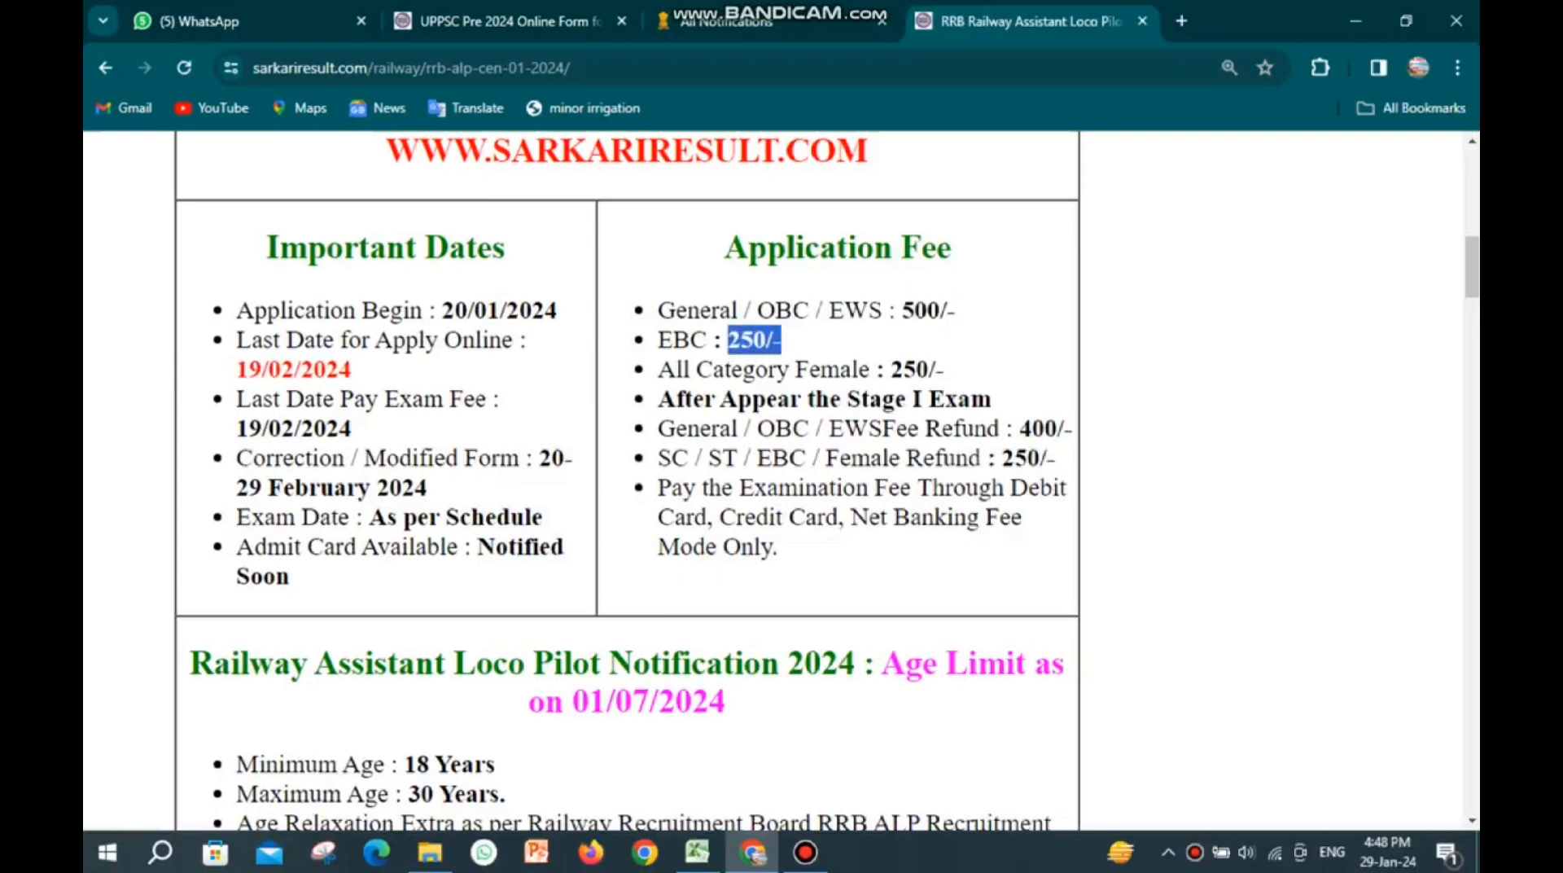
left_click_drag(891, 369, 917, 369)
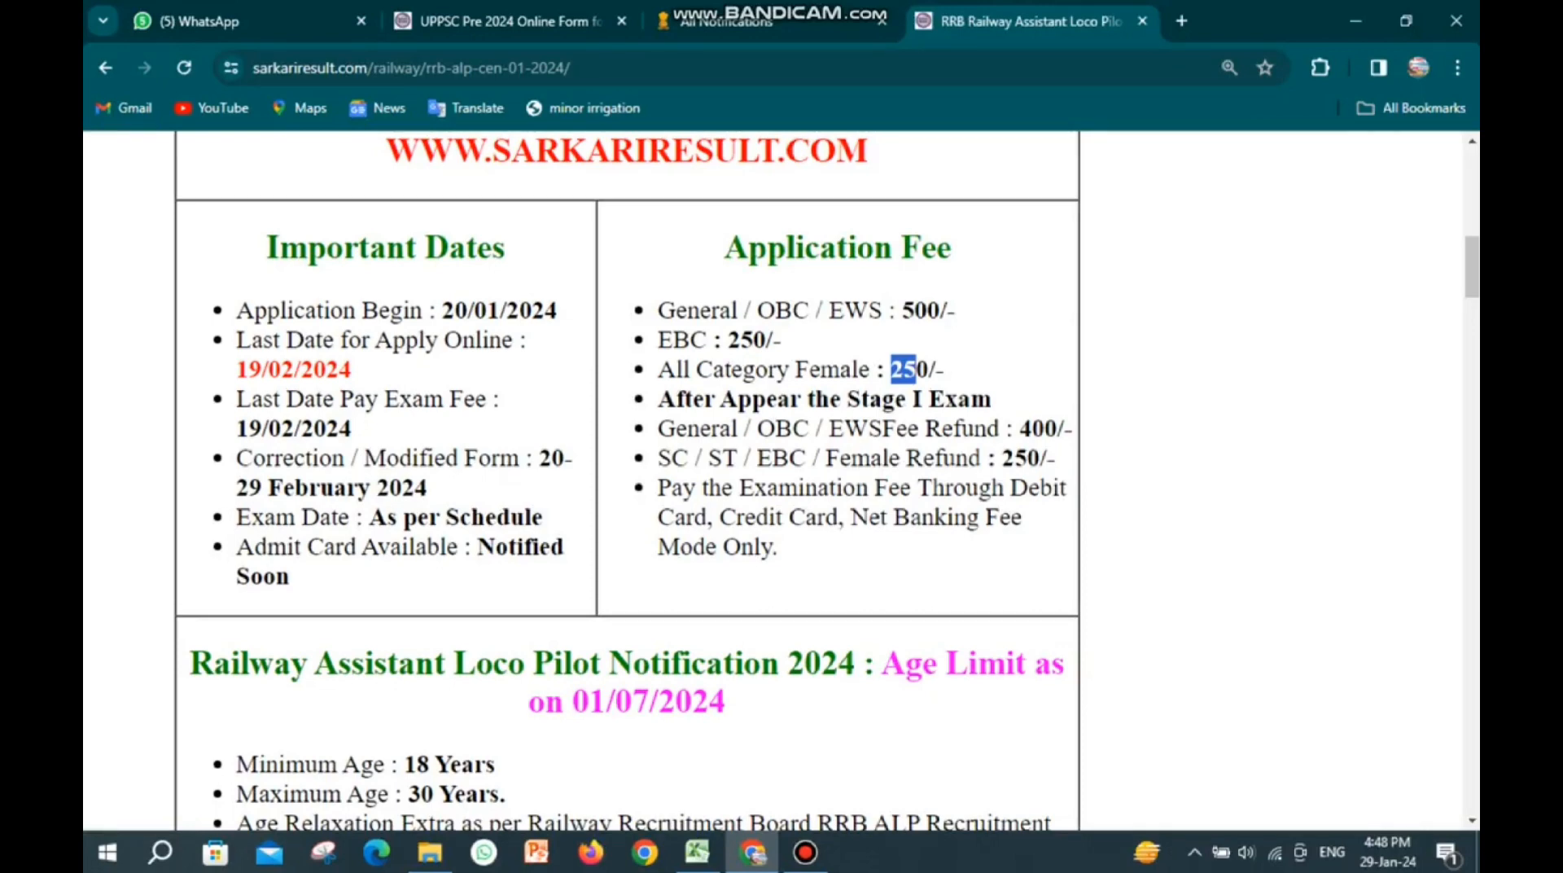
left_click_drag(1058, 428, 1047, 457)
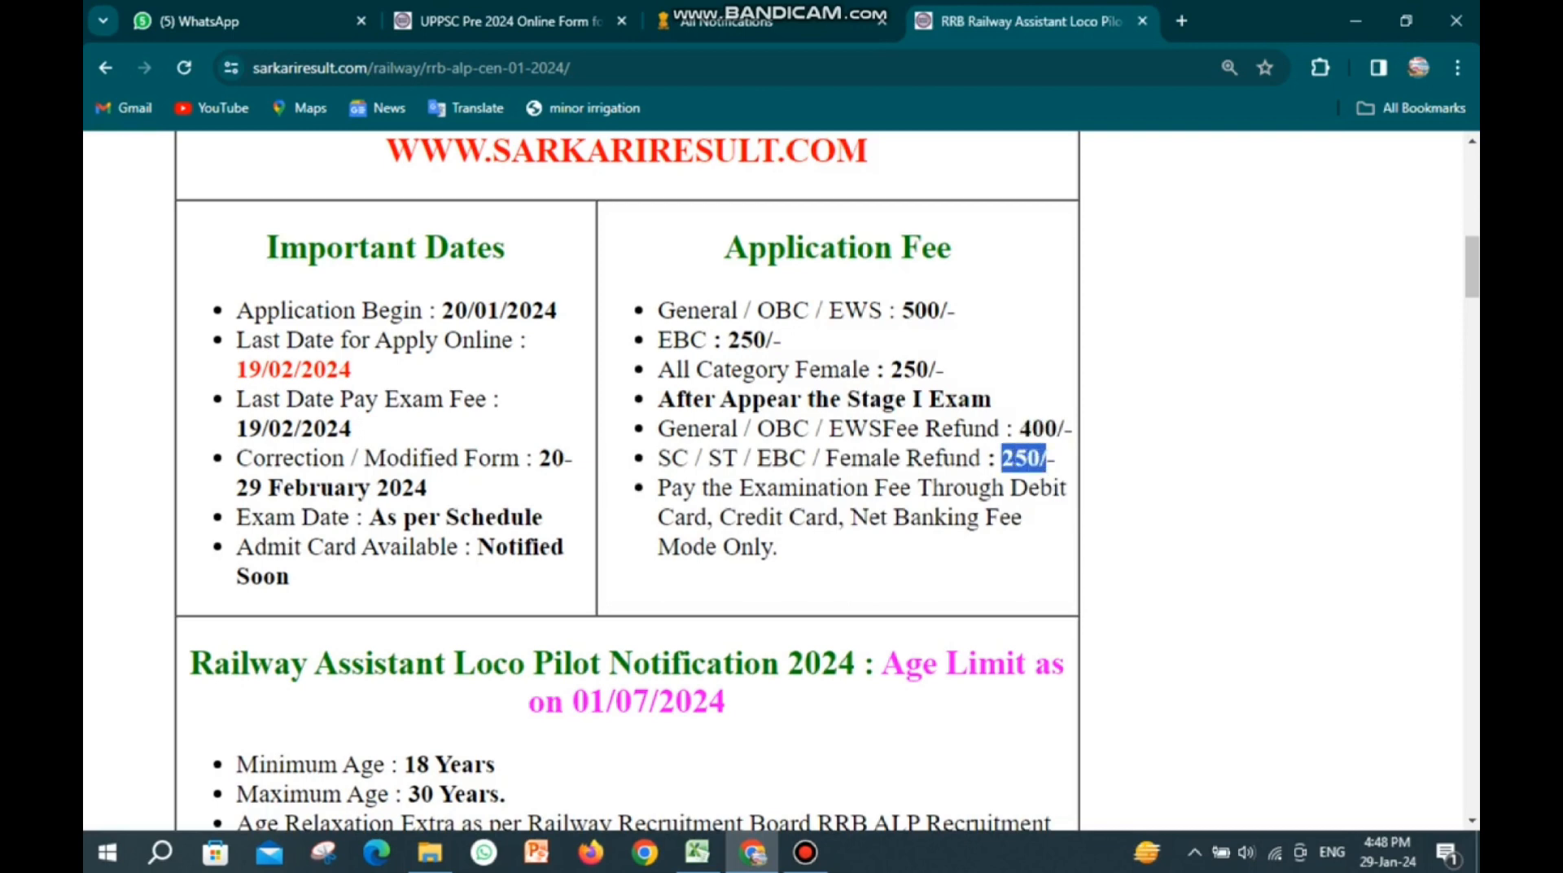
scroll(627, 480, "down", 1)
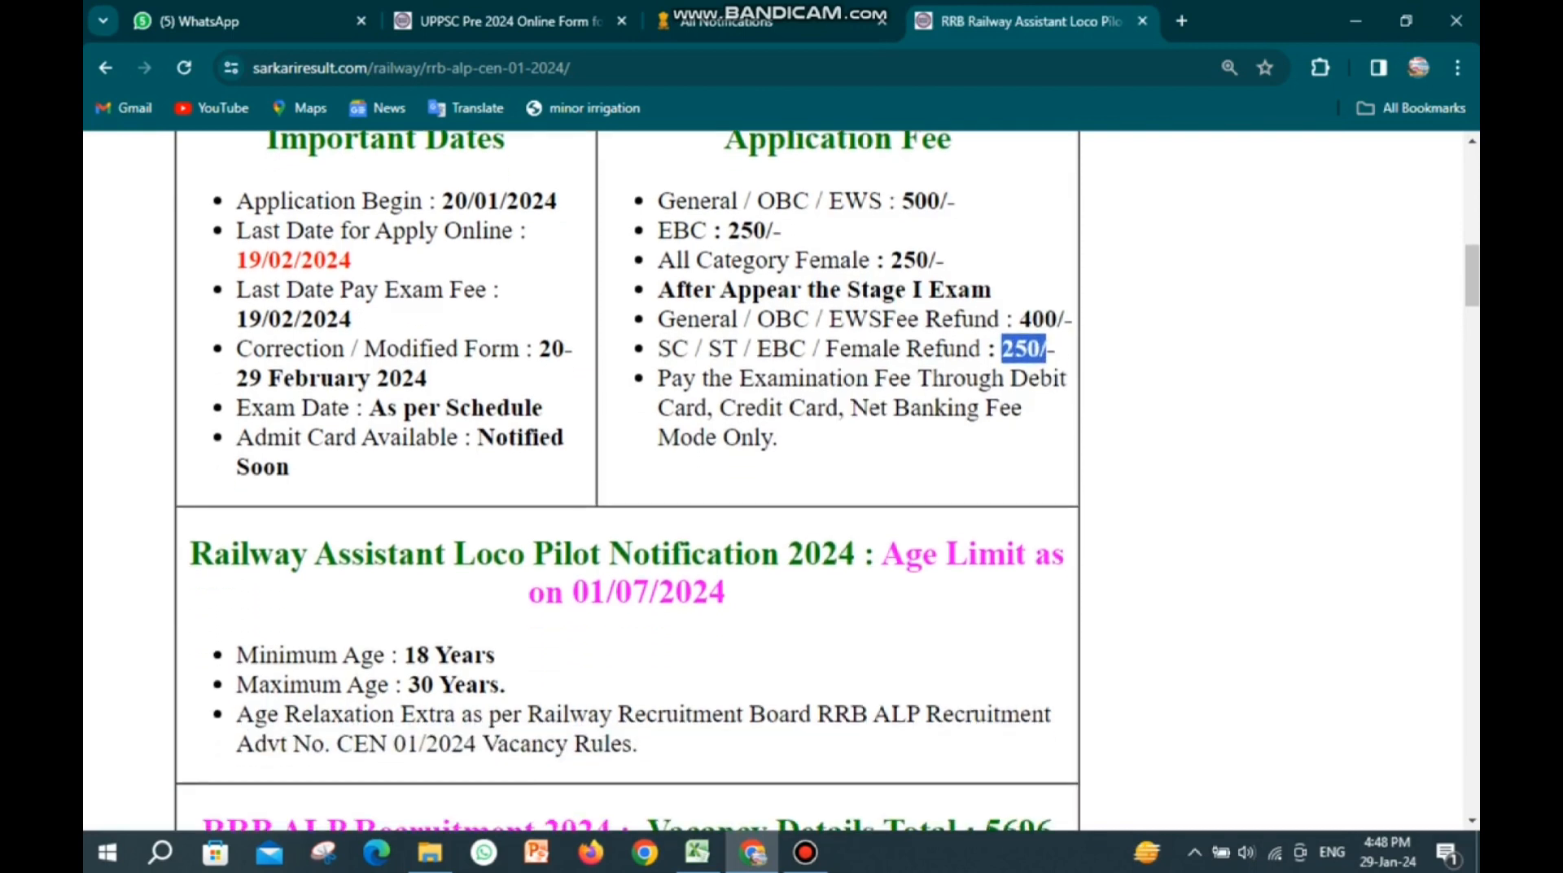
left_click_drag(552, 348, 573, 349)
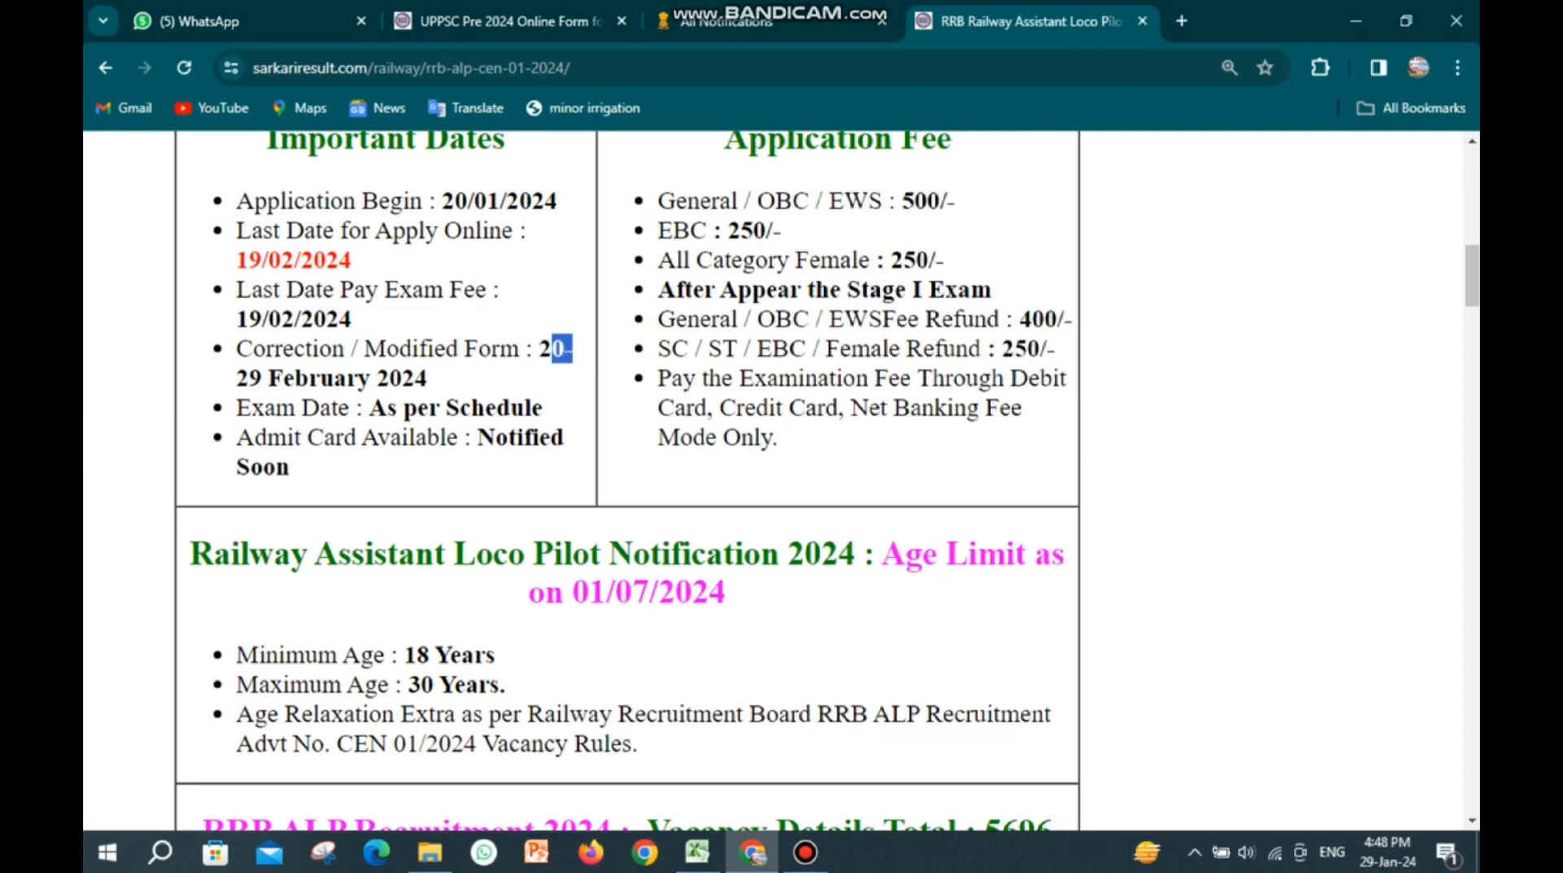
Scroll past the vacancy tables to Useful Links and open the RRB Registration page.
scroll(627, 481, "down", 3)
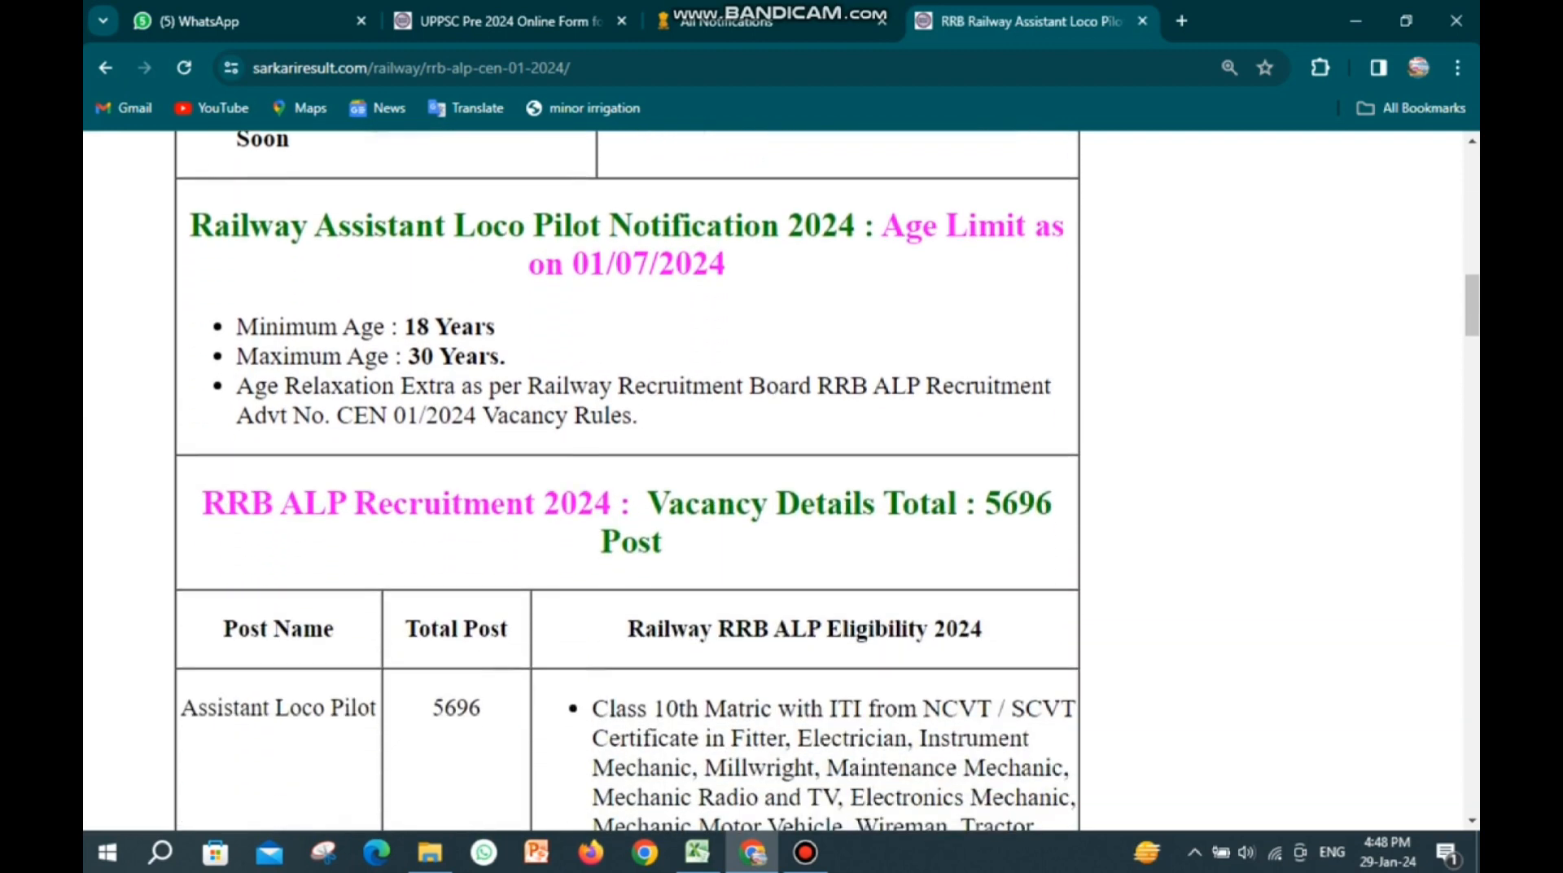
scroll(627, 480, "down", 4)
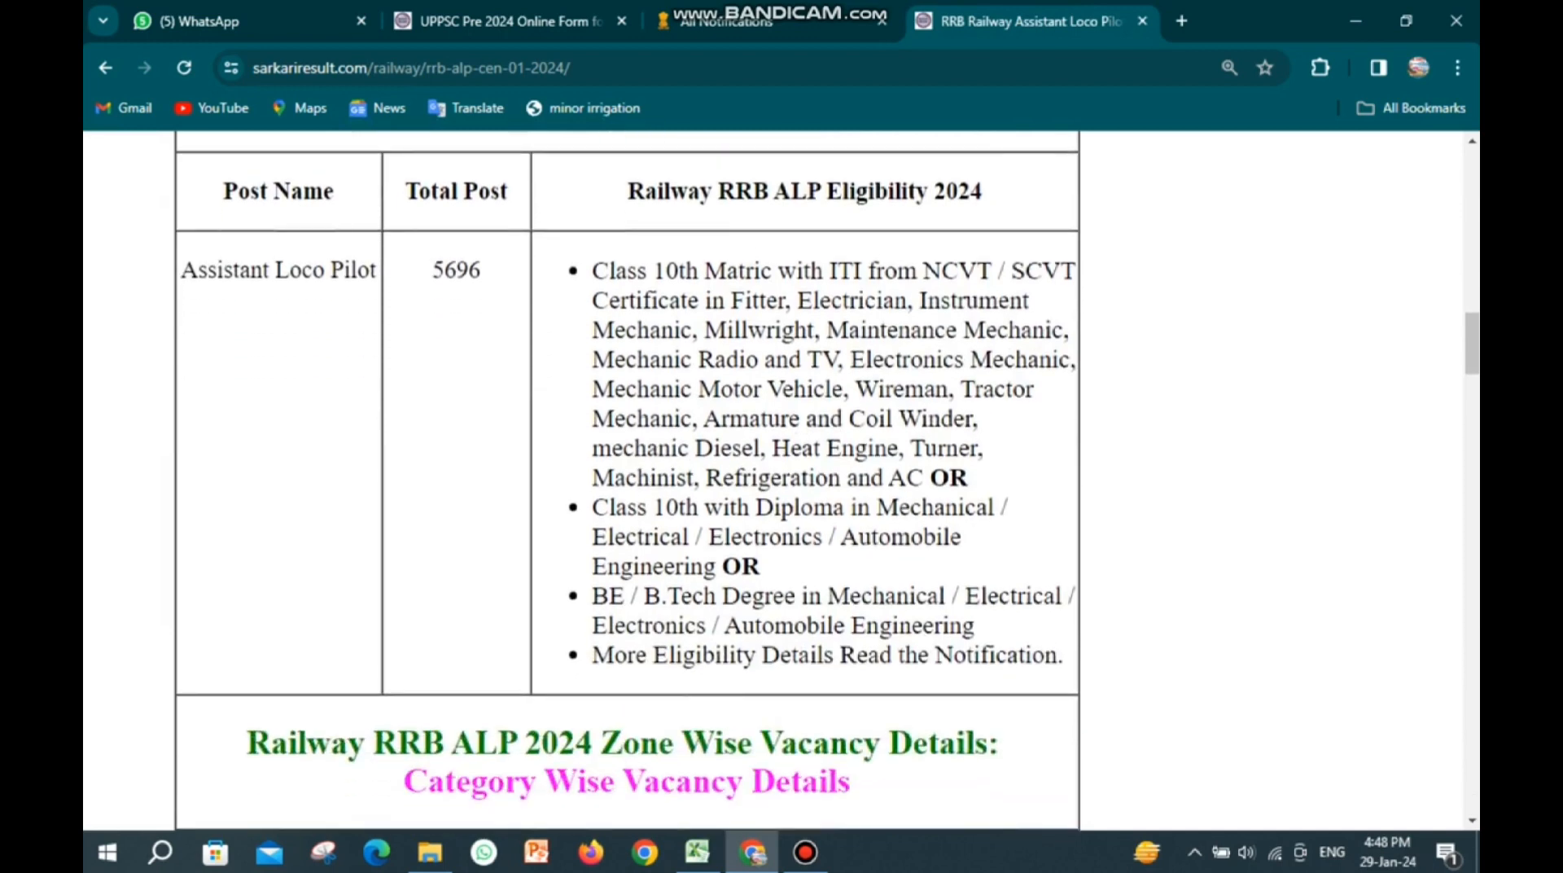
scroll(627, 481, "down", 10)
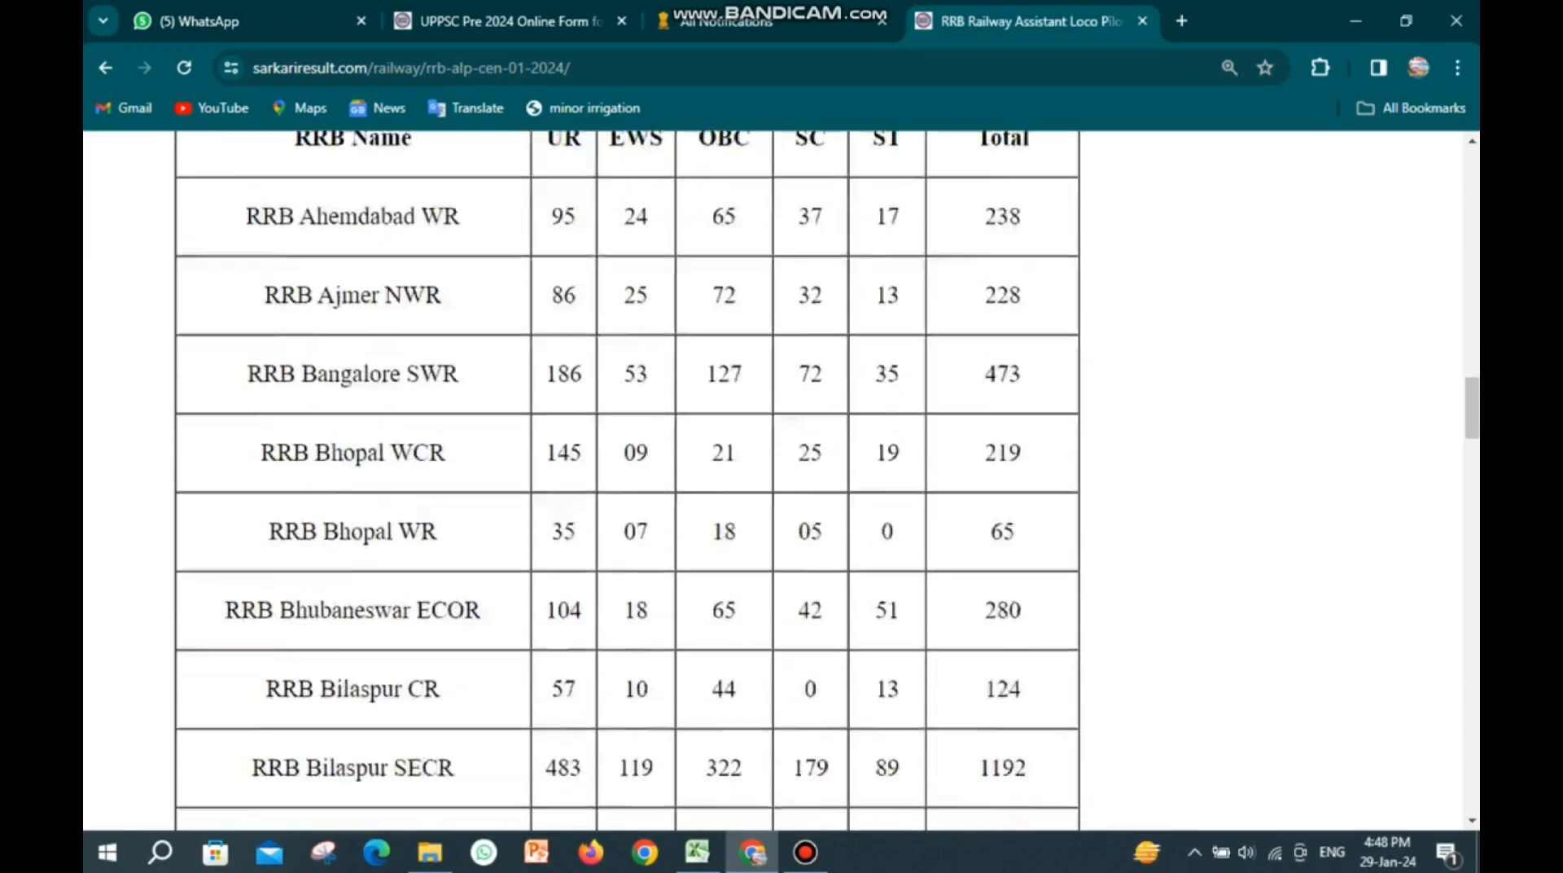
scroll(627, 480, "down", 20)
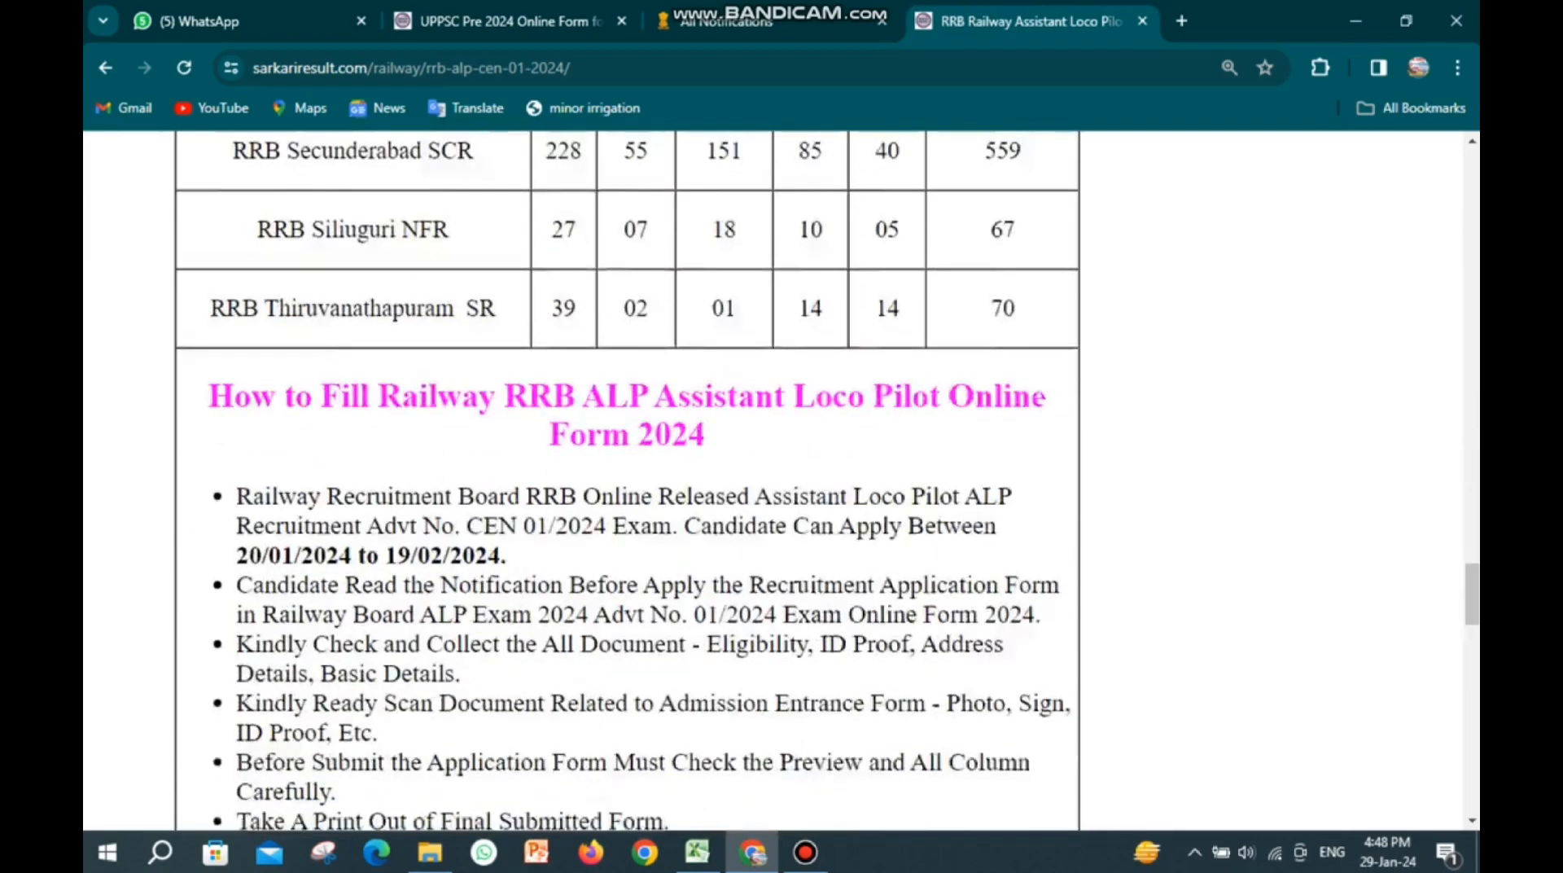
scroll(627, 480, "down", 3)
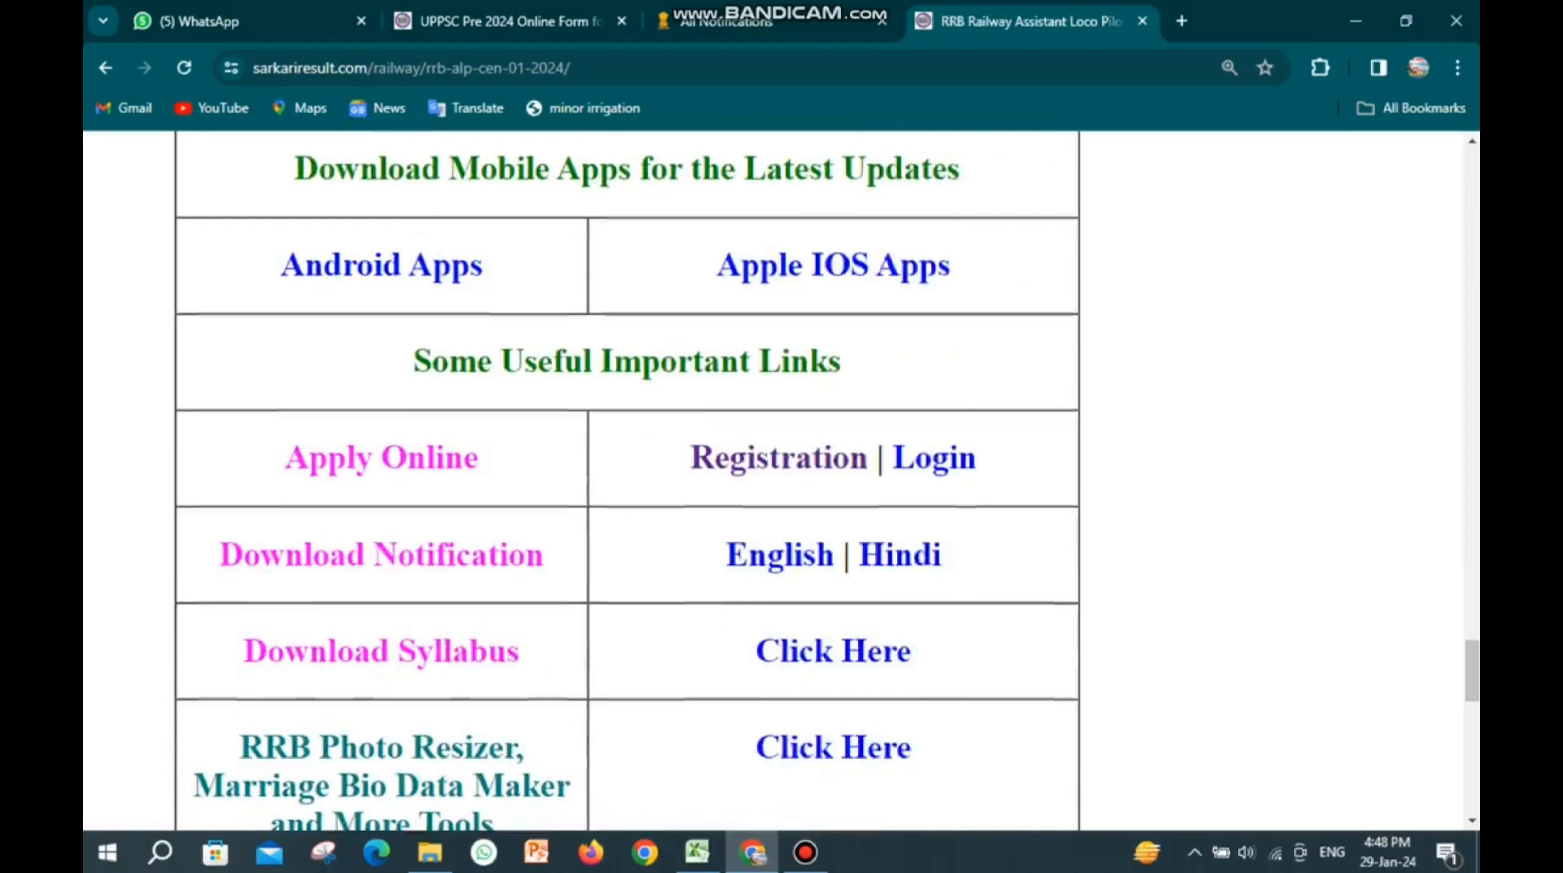
left_click(779, 458)
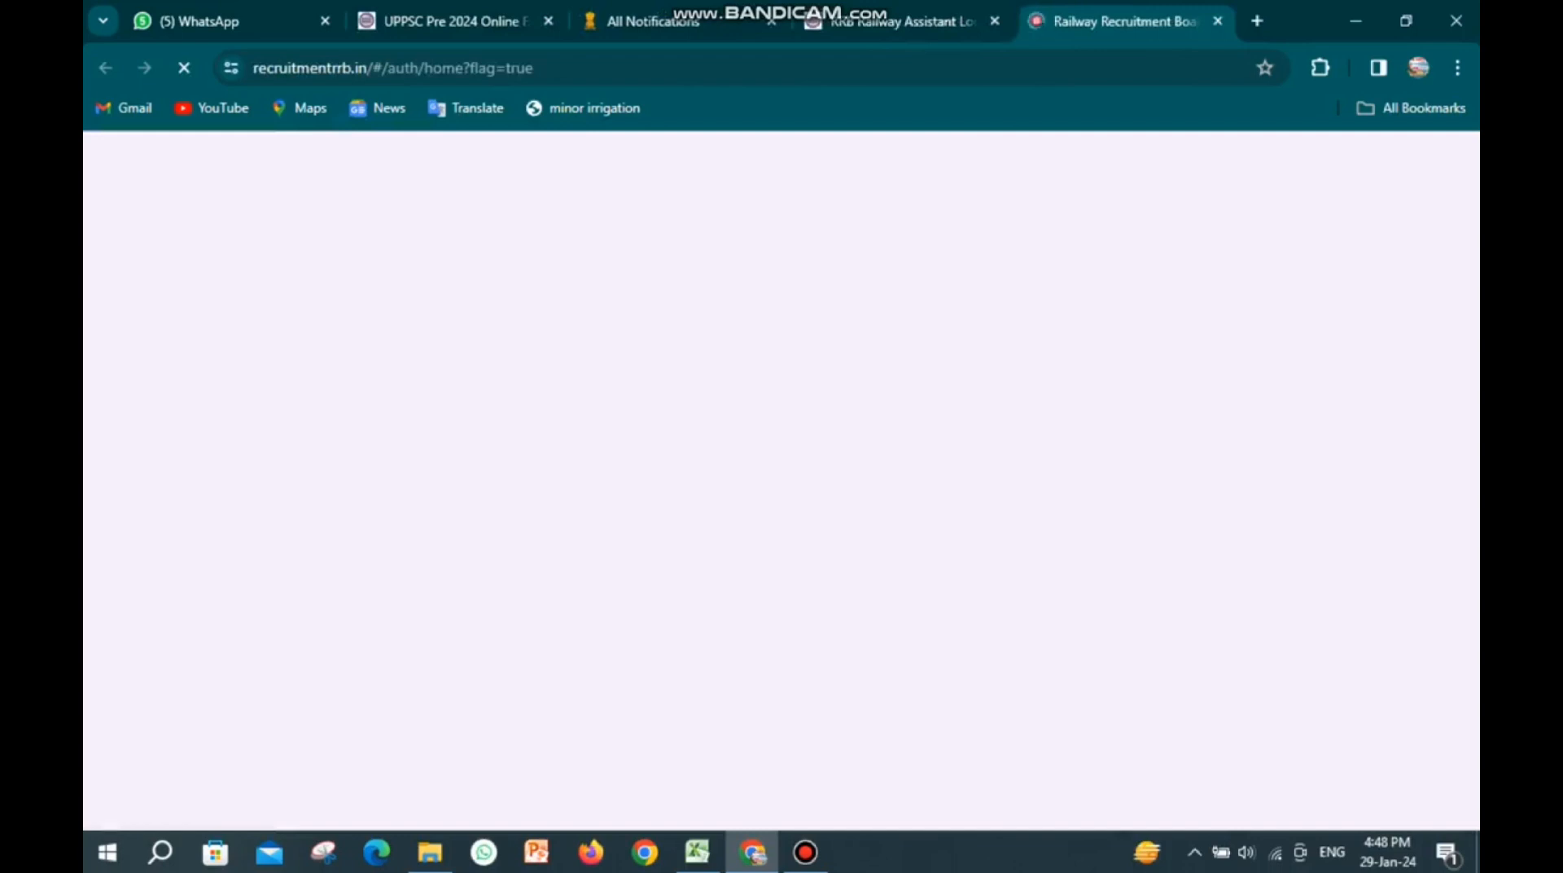
Answer No to the debarment and LASIK surgery questions.
scroll(772, 481, "down", 1)
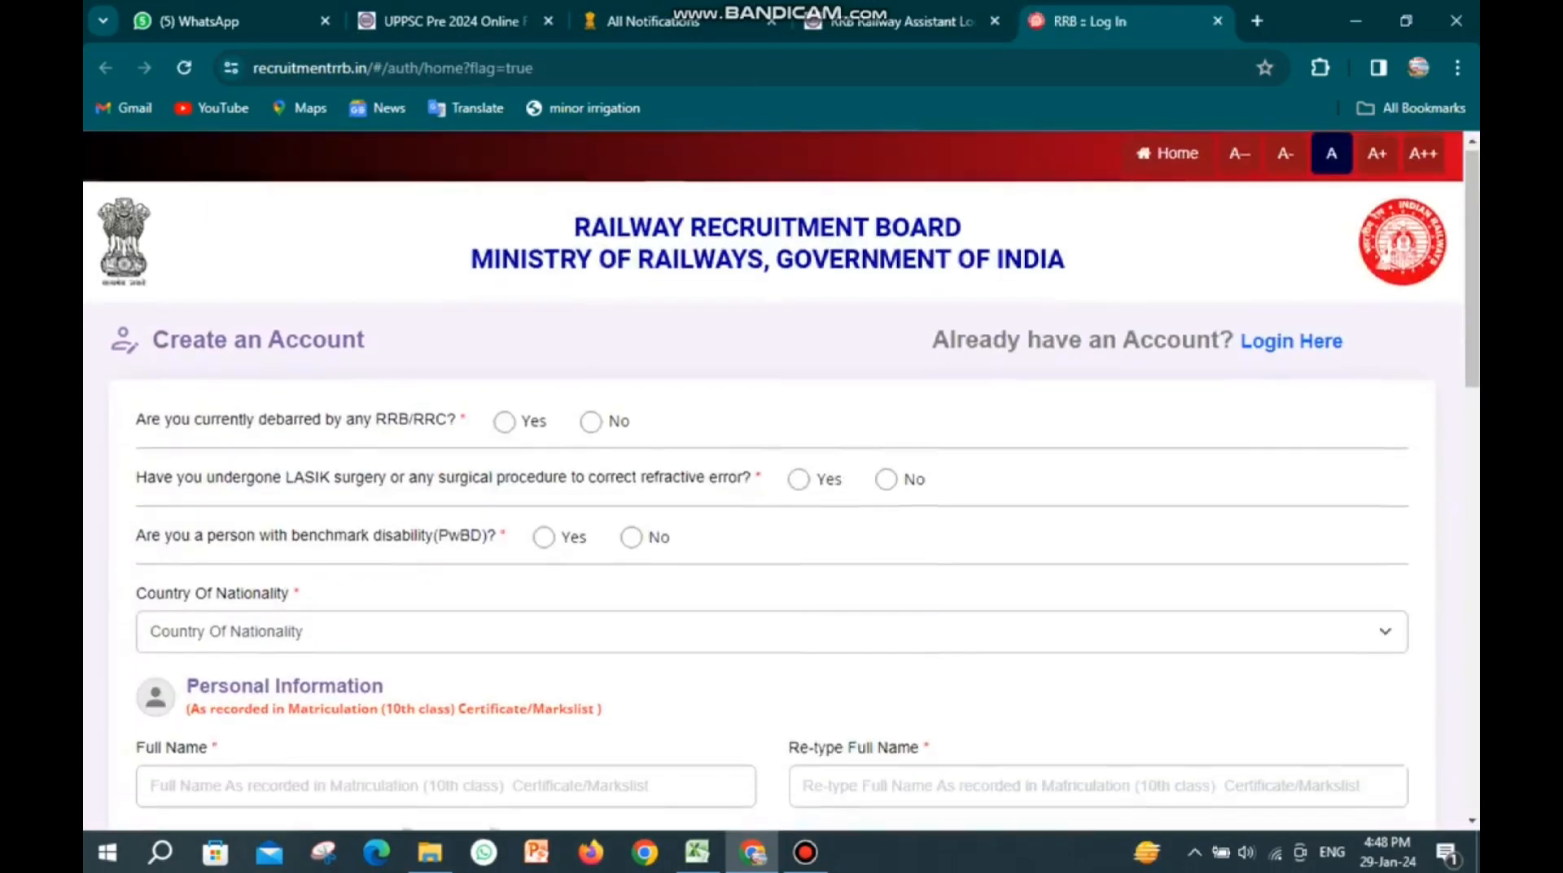
scroll(772, 480, "up", 1)
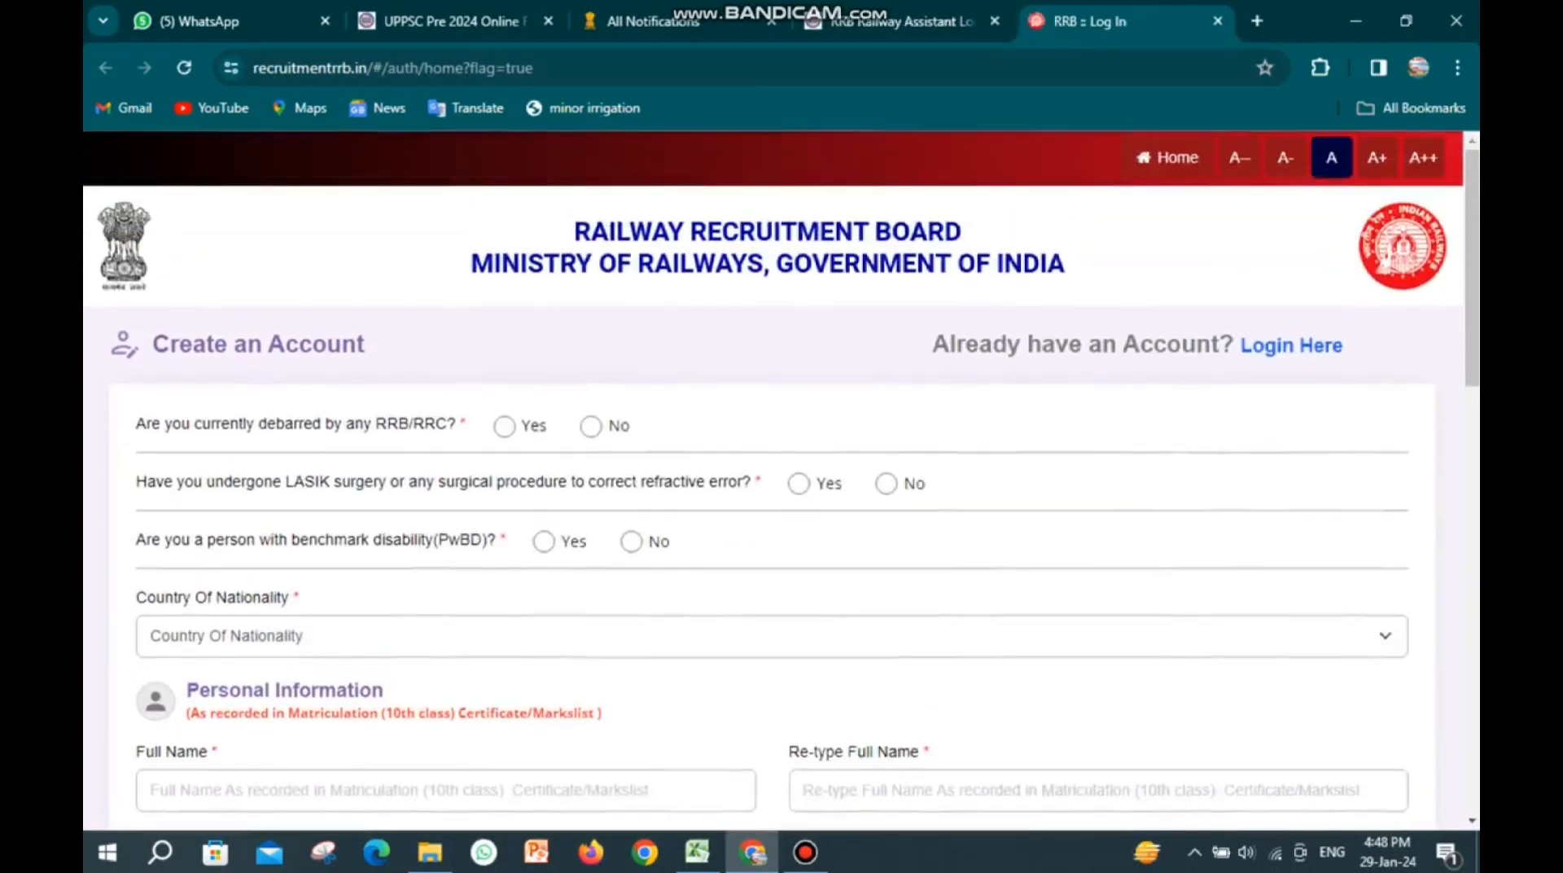
left_click_drag(147, 424, 467, 424)
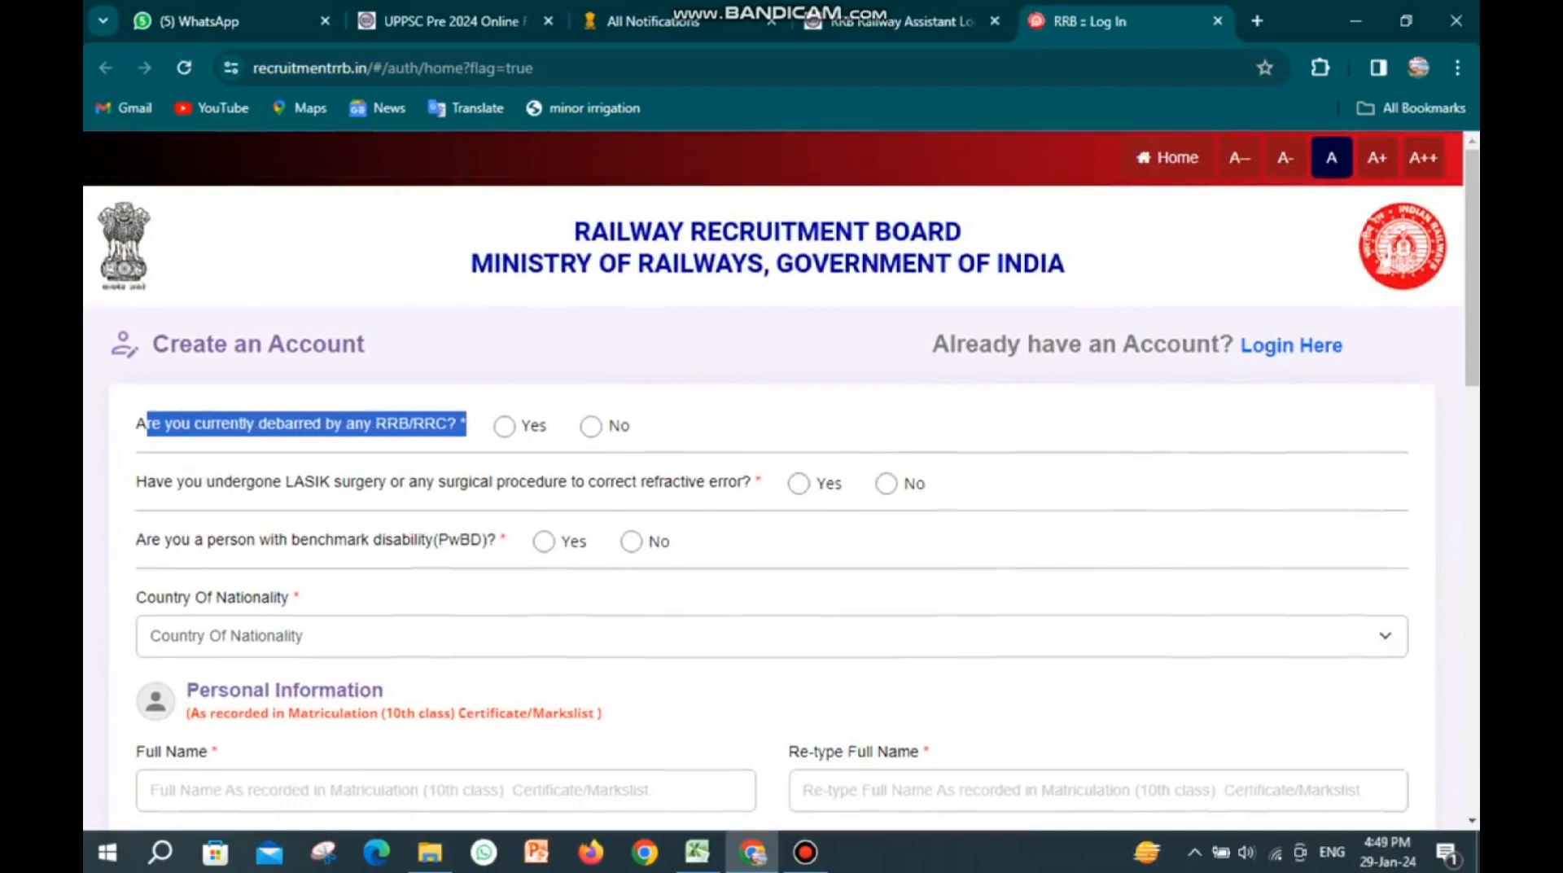
left_click(591, 425)
left_click(629, 425)
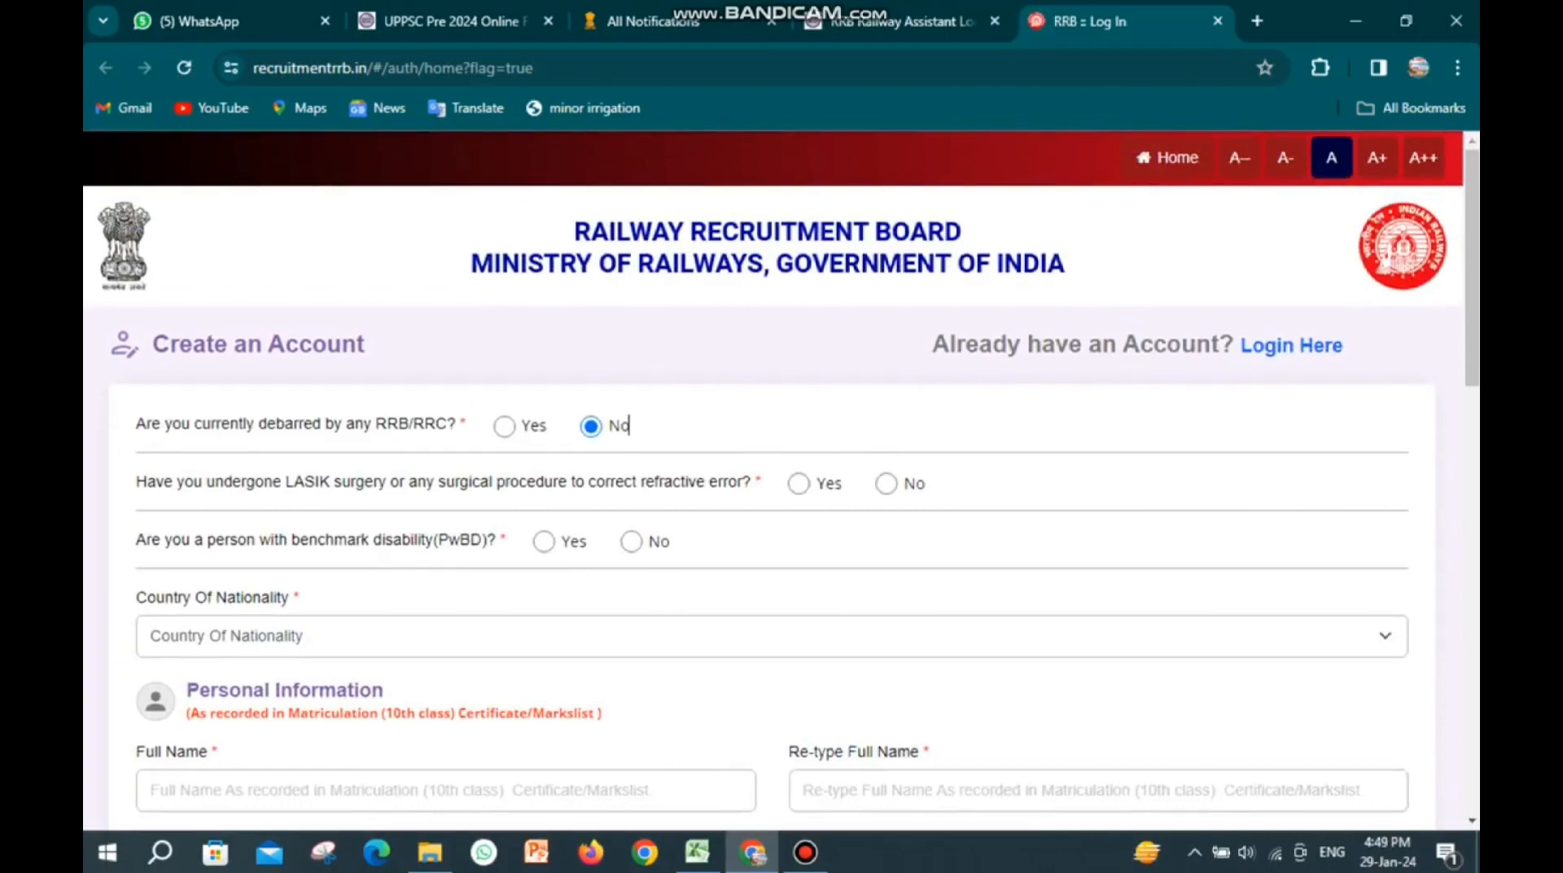
left_click_drag(136, 481, 718, 481)
left_click(886, 483)
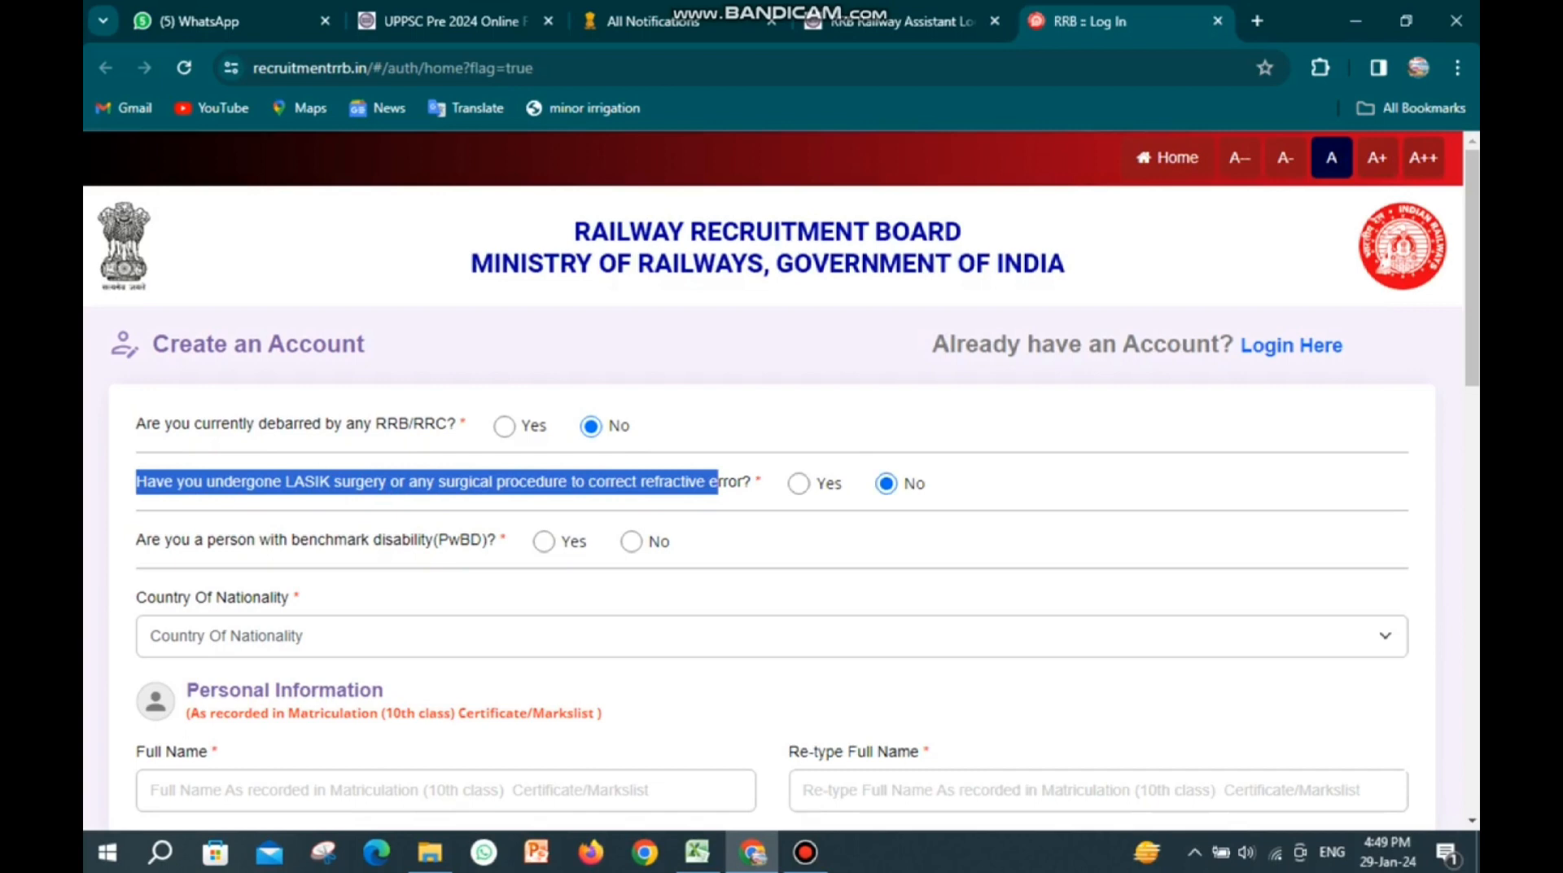
scroll(782, 494, "down", 1)
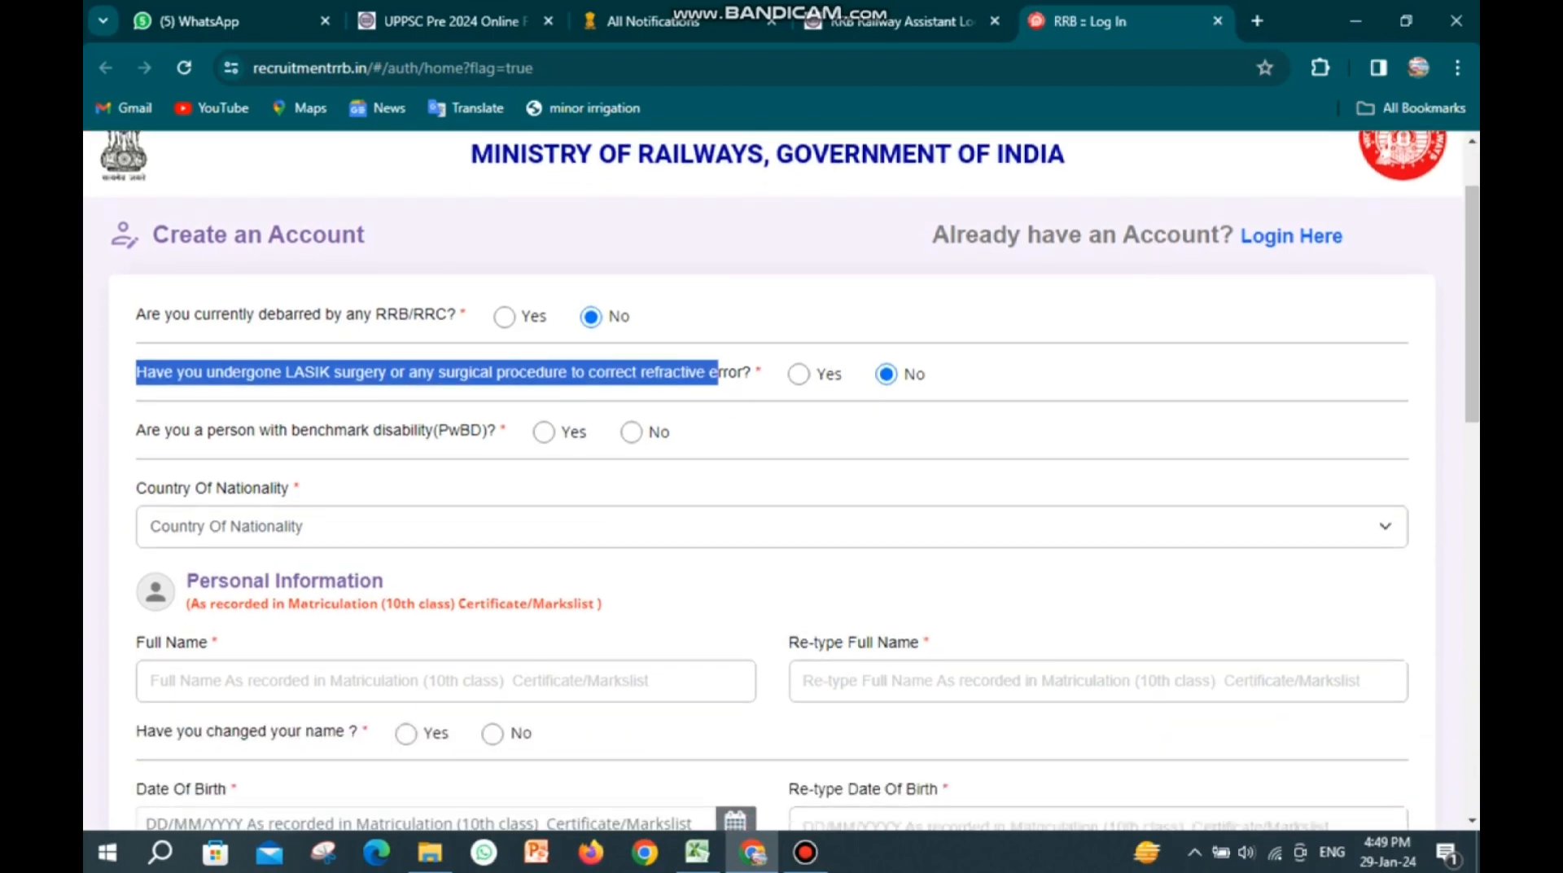
Answer No to the benchmark disability question and set Country Of Nationality to India.
left_click_drag(135, 430, 505, 430)
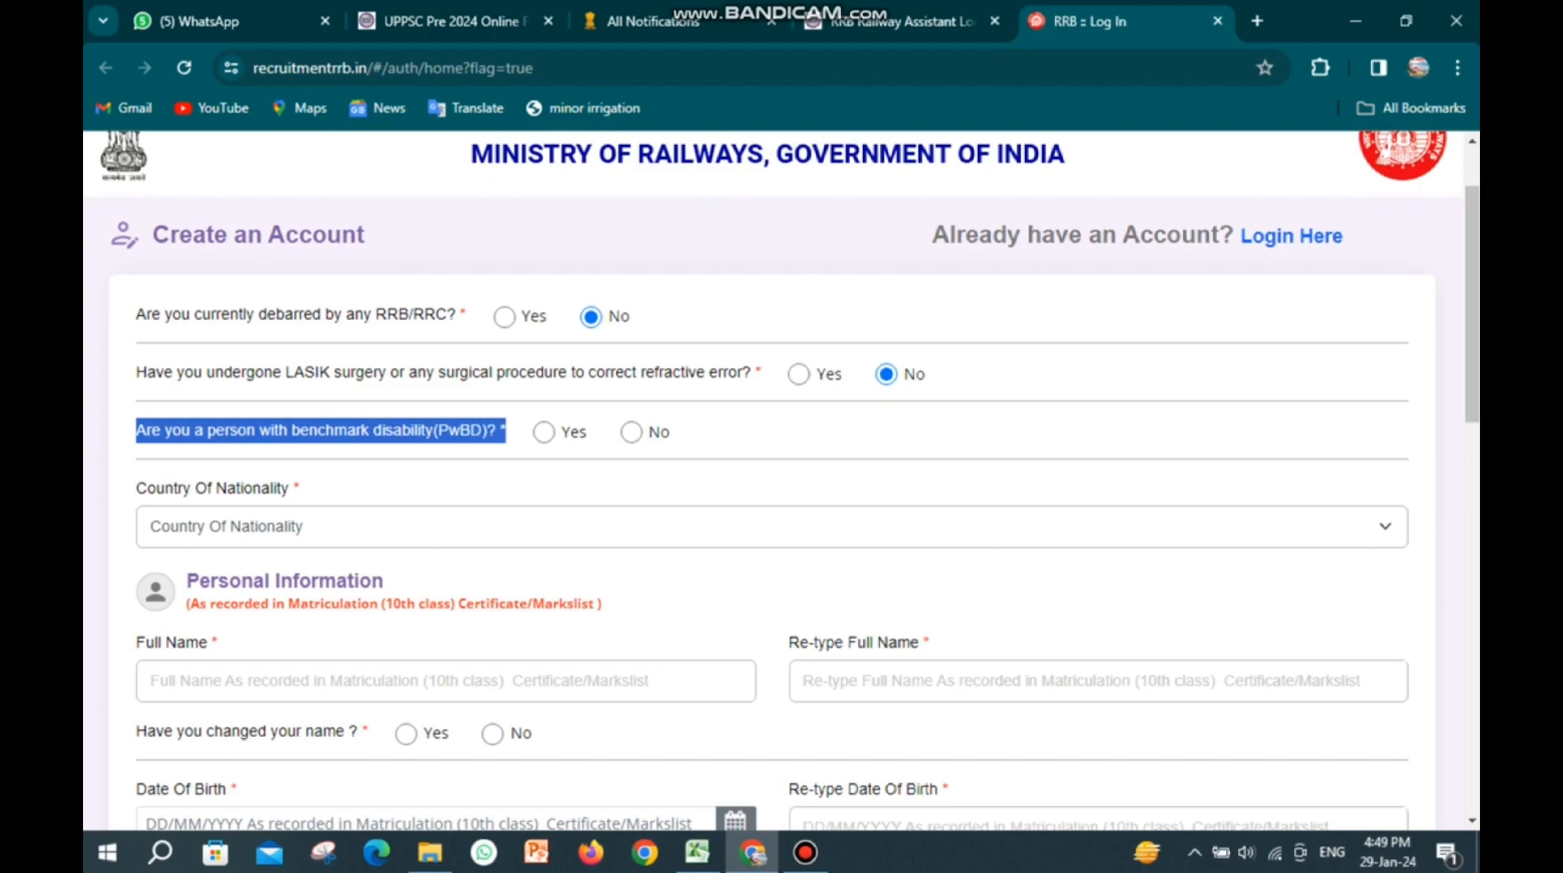
left_click(631, 433)
scroll(631, 456, "down", 1)
left_click(772, 417)
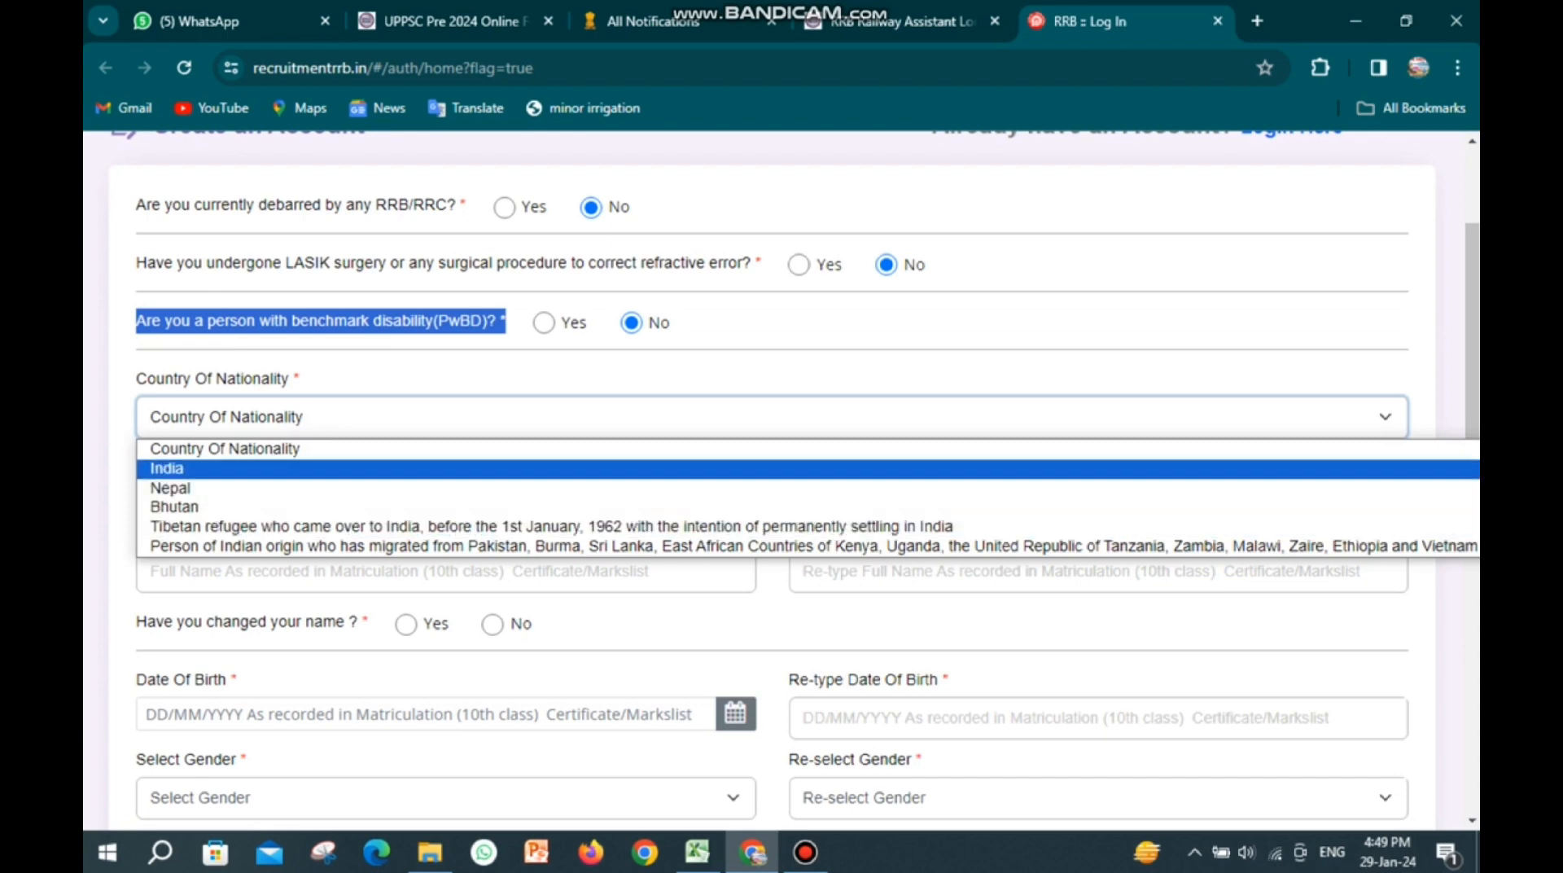
key("Return")
scroll(781, 481, "down", 1)
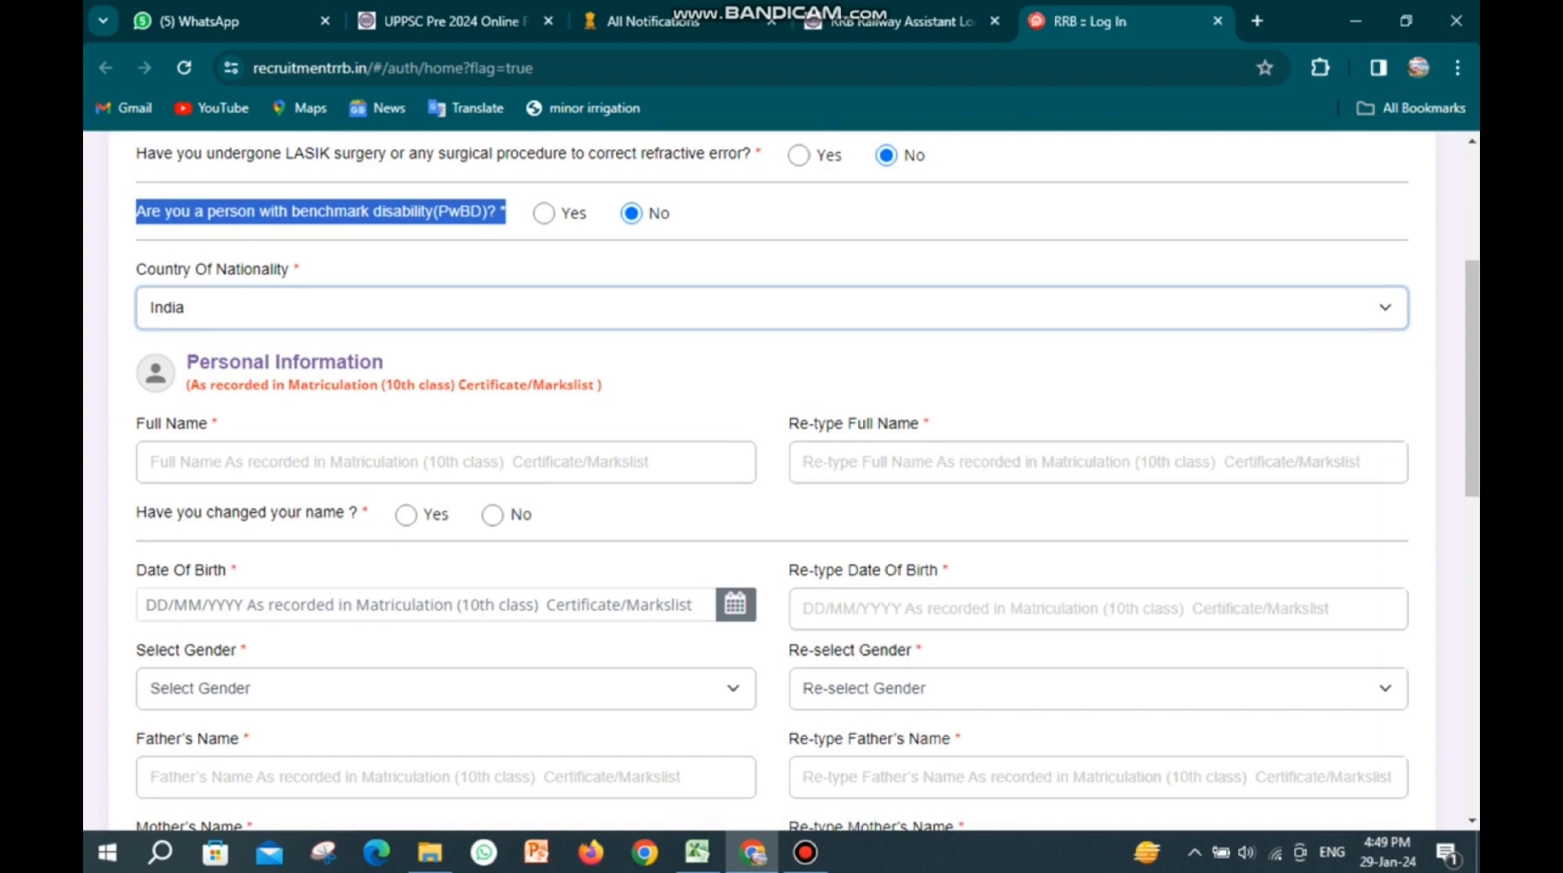
left_click(342, 462)
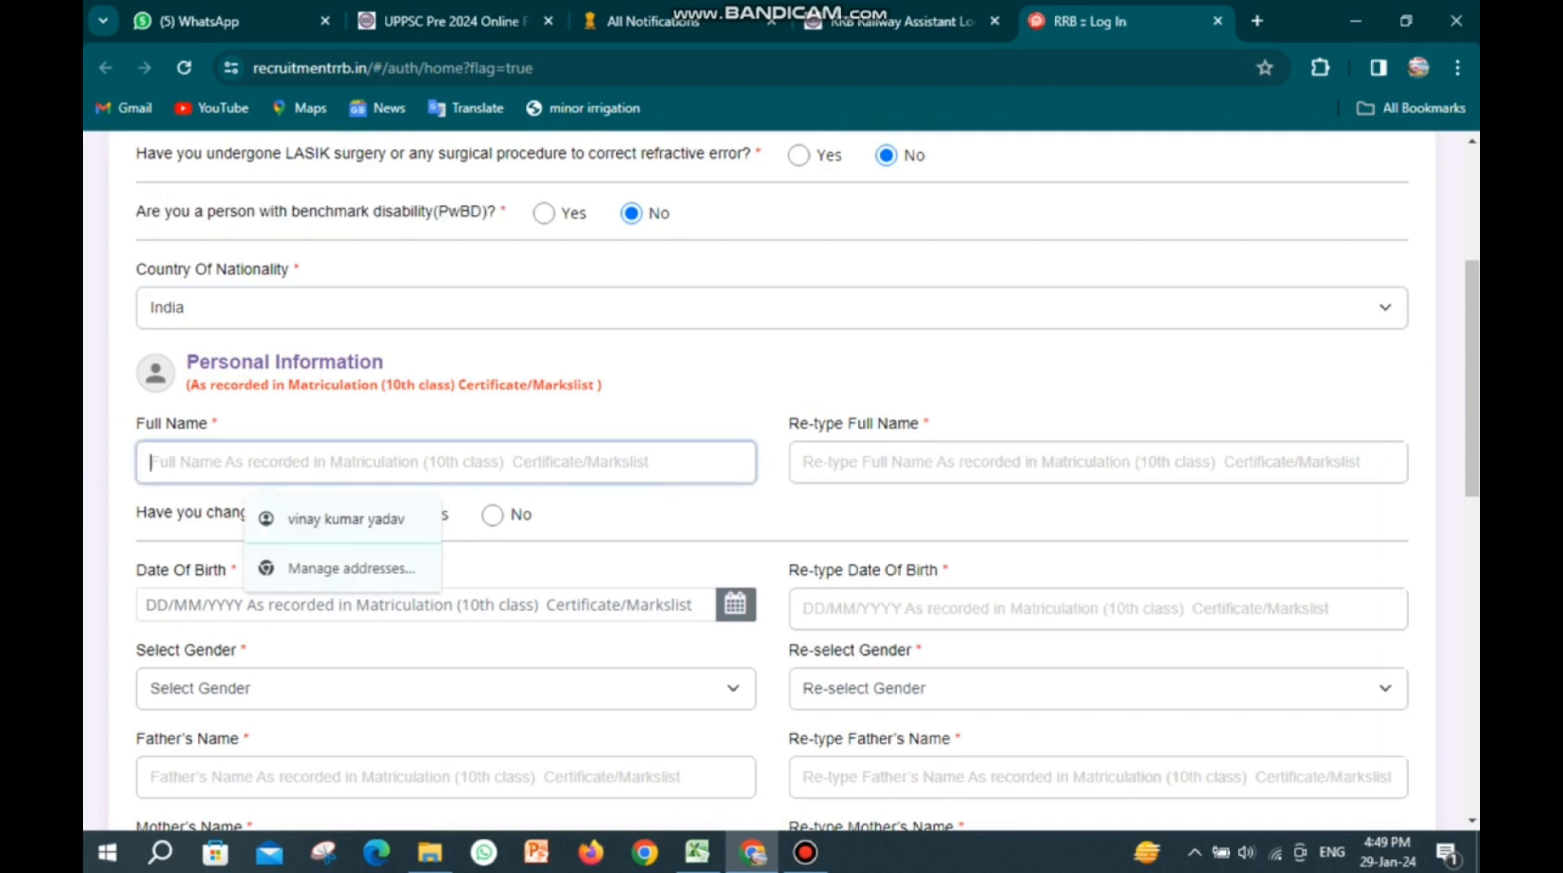
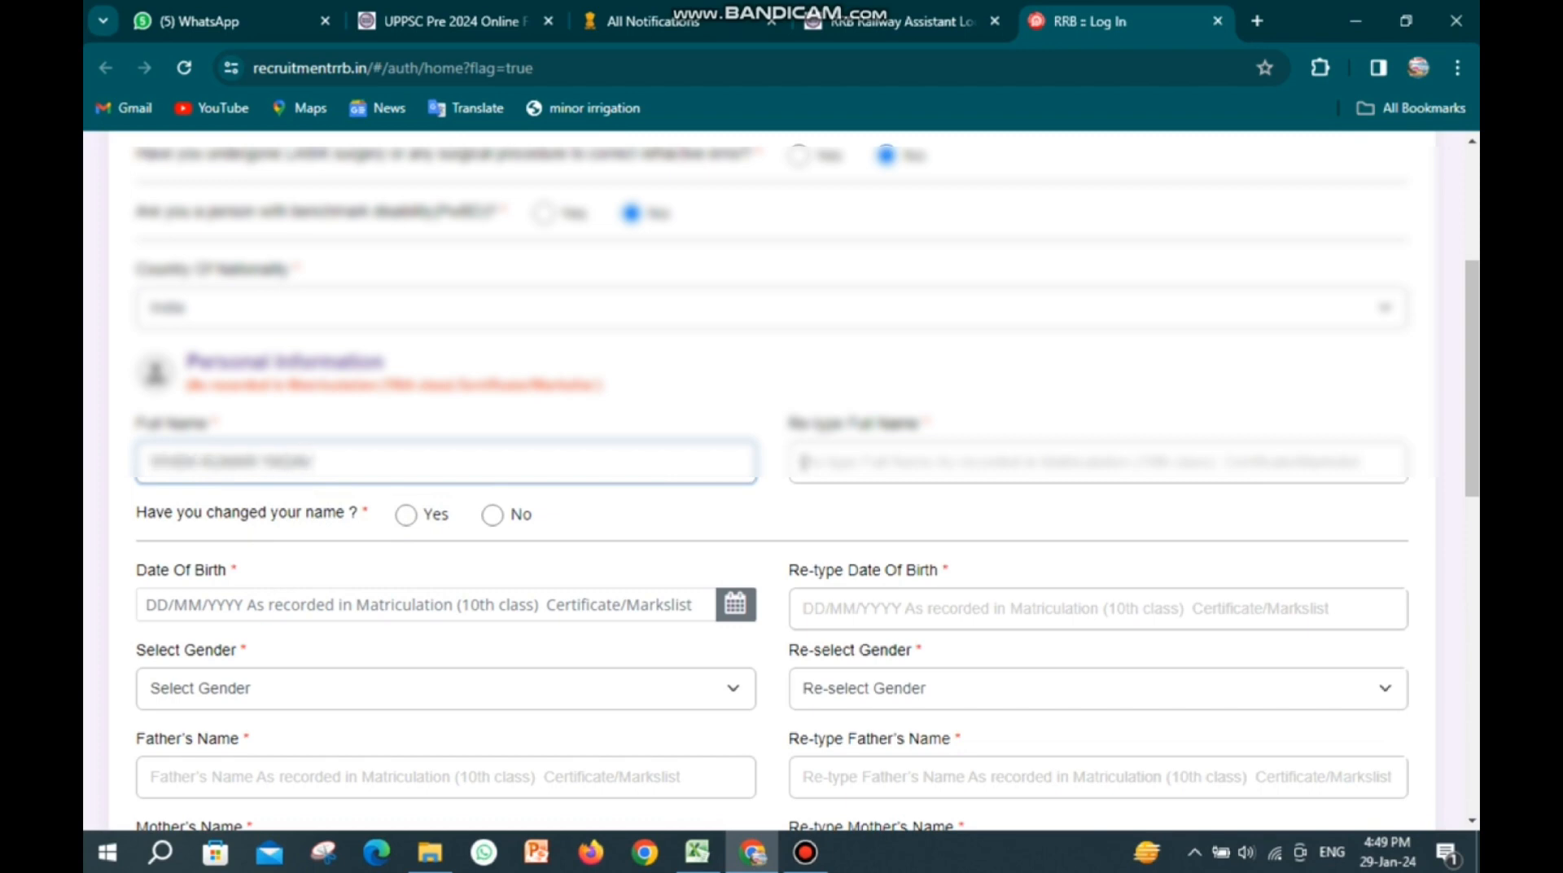
Enter the candidate's full name in Full Name and again in Re-type Full Name.
left_click(912, 462)
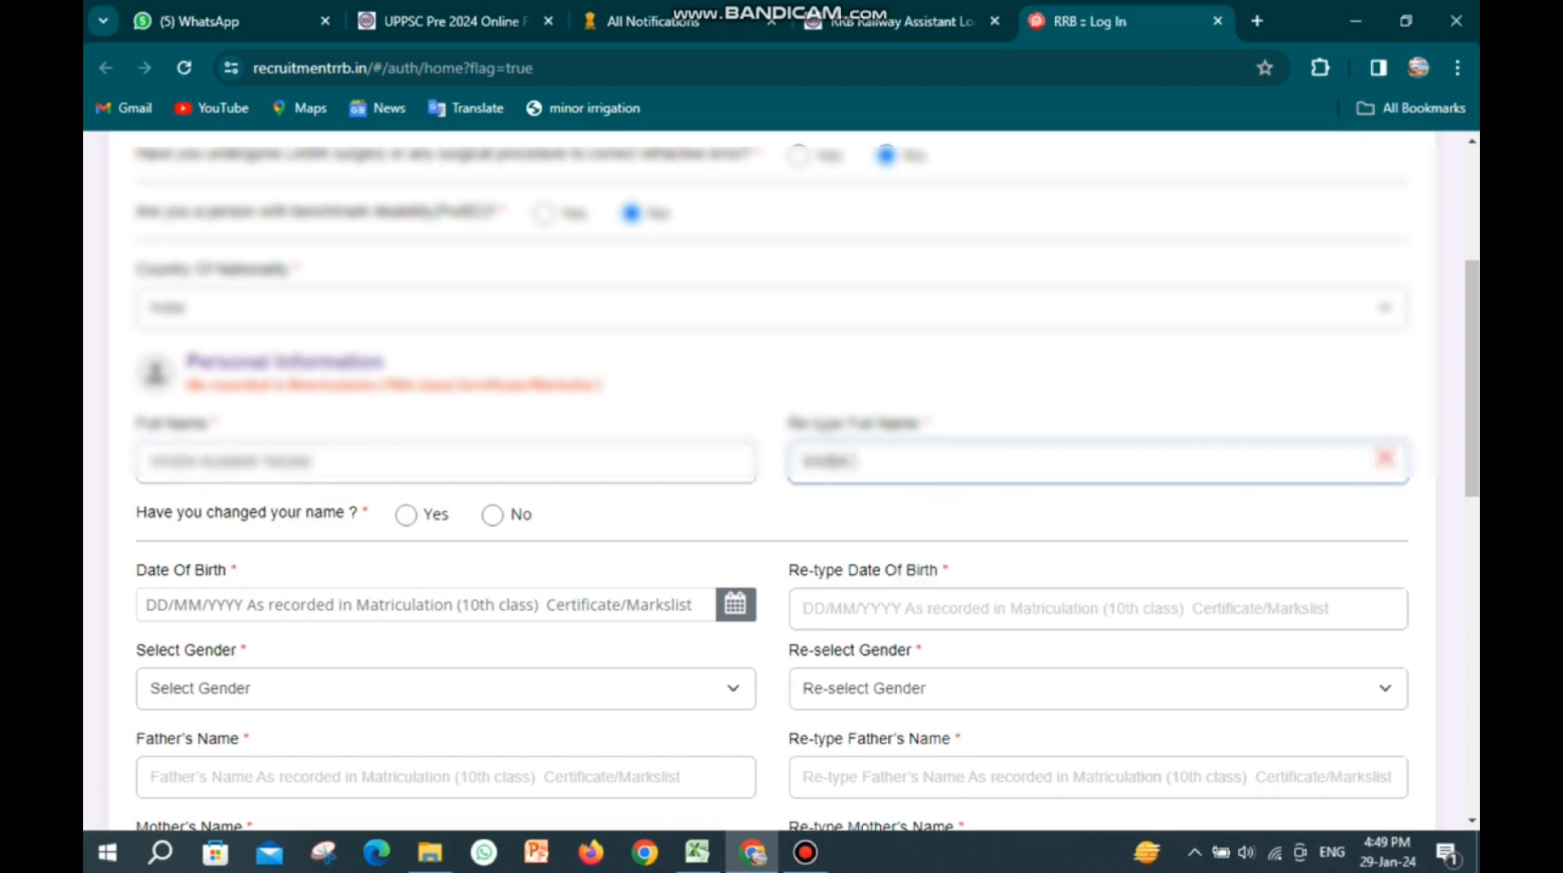
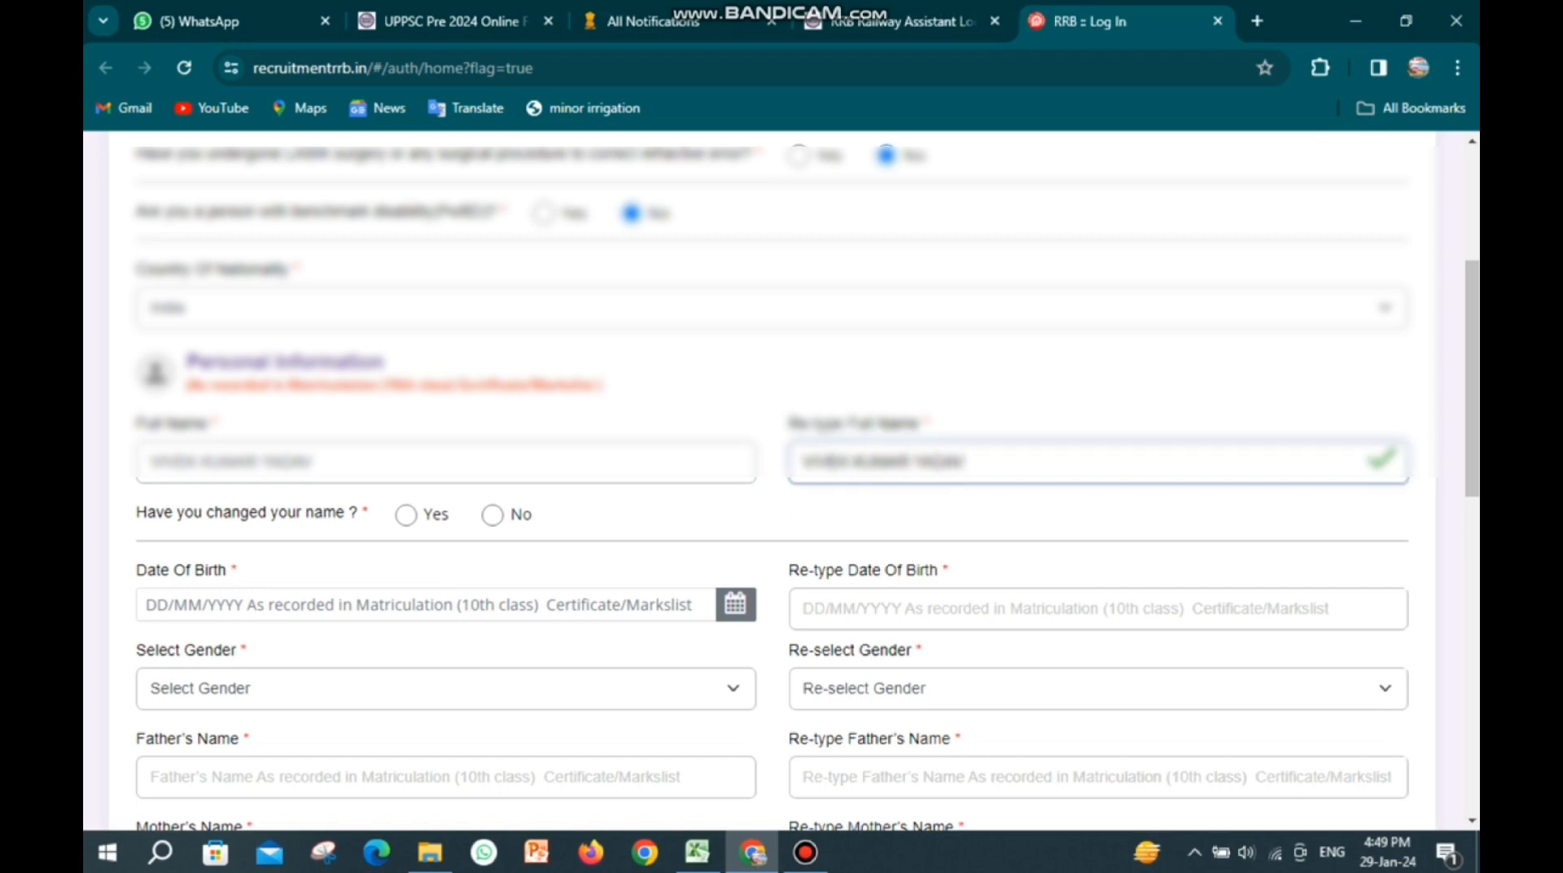
scroll(782, 480, "down", 1)
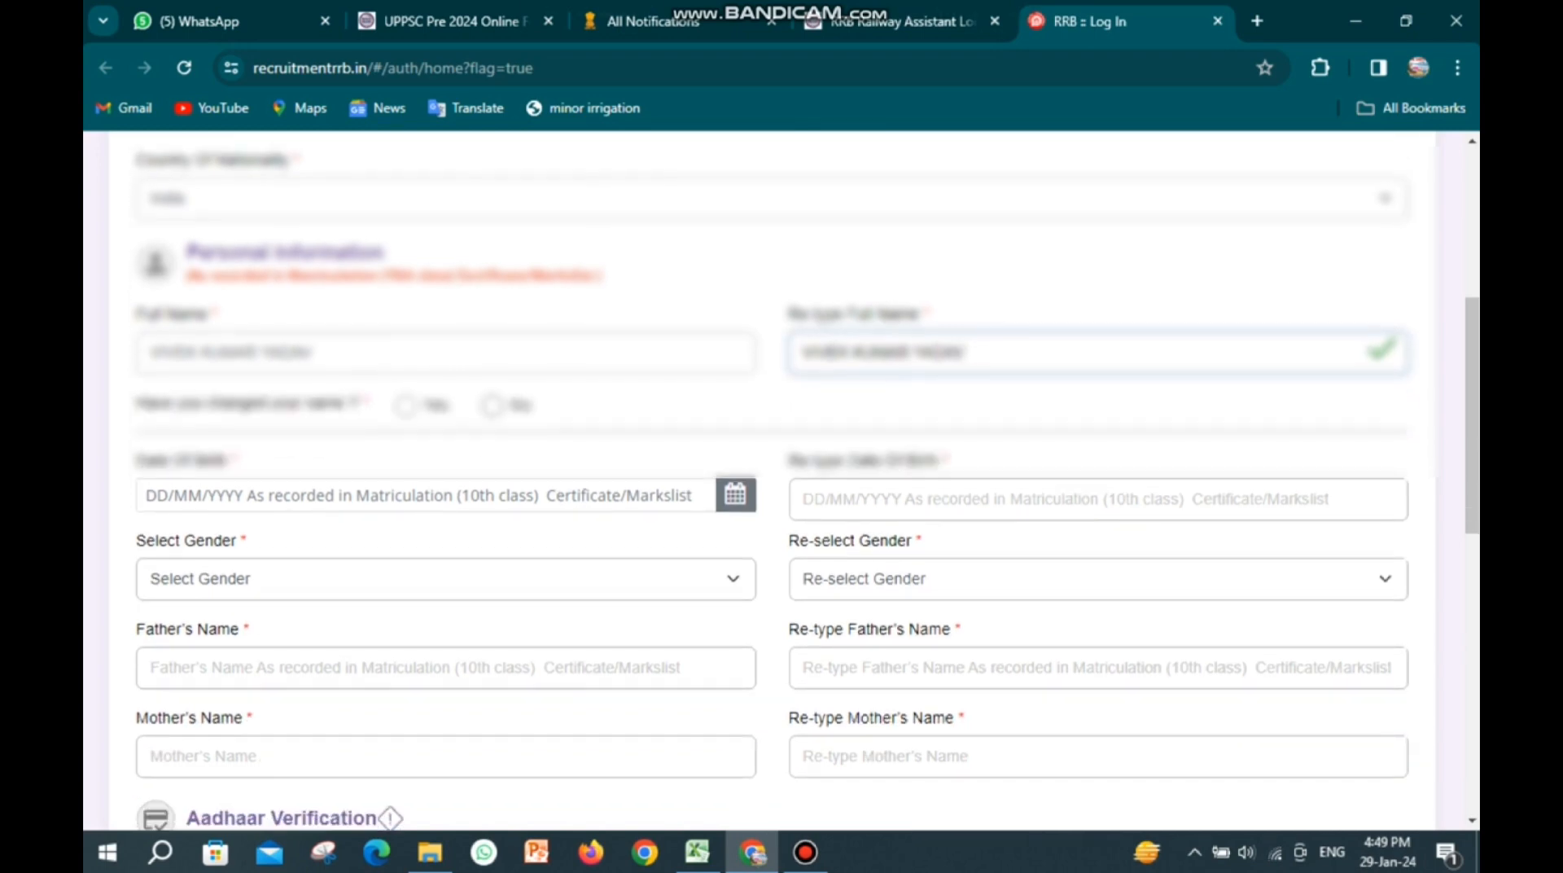
left_click(493, 405)
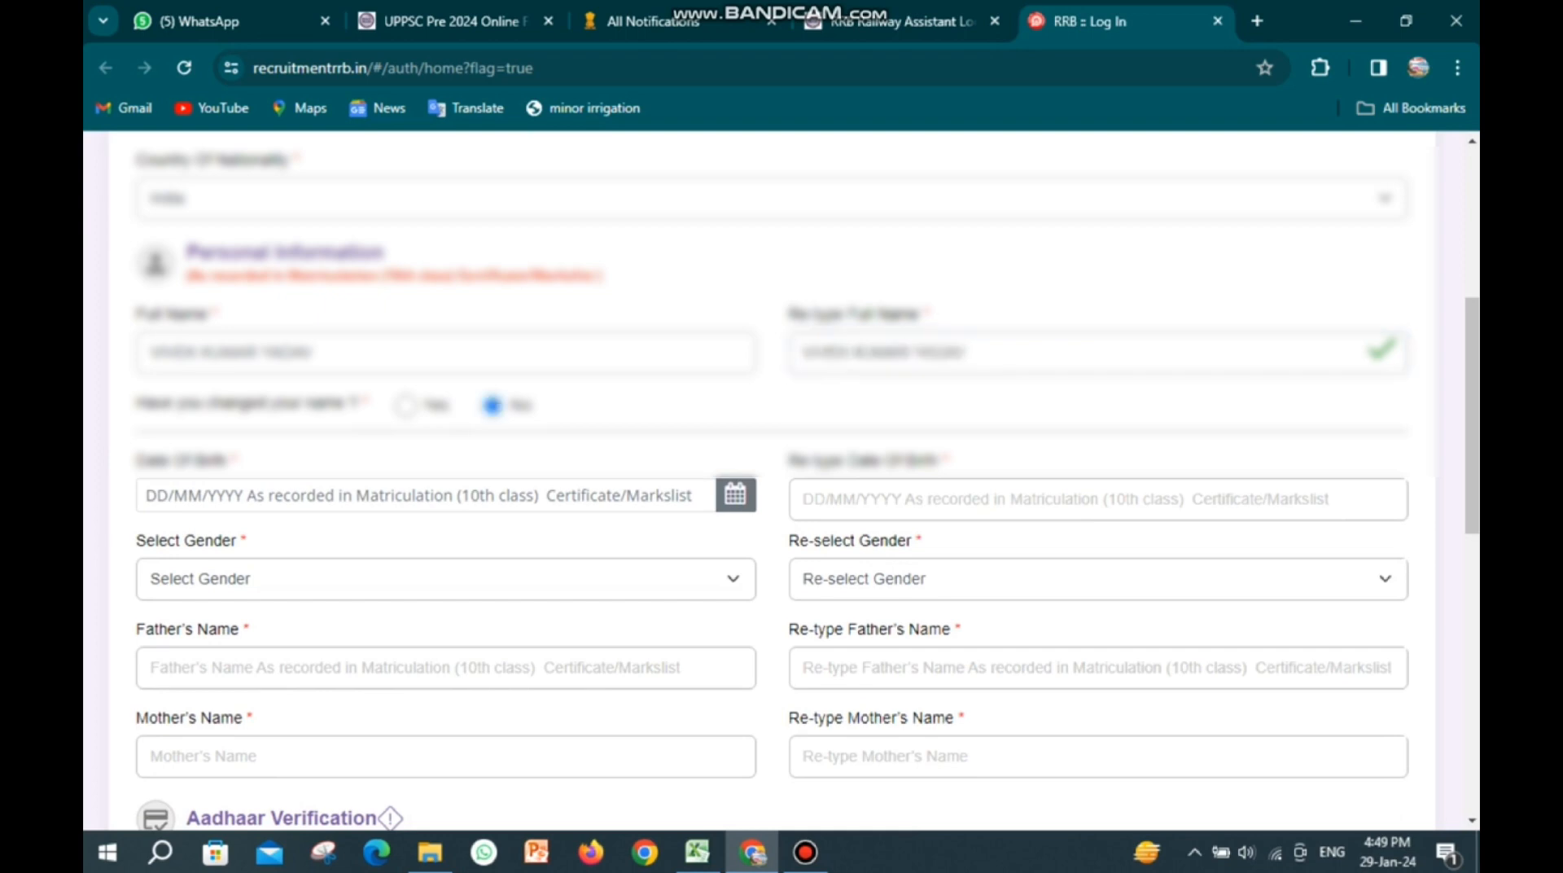
left_click(423, 495)
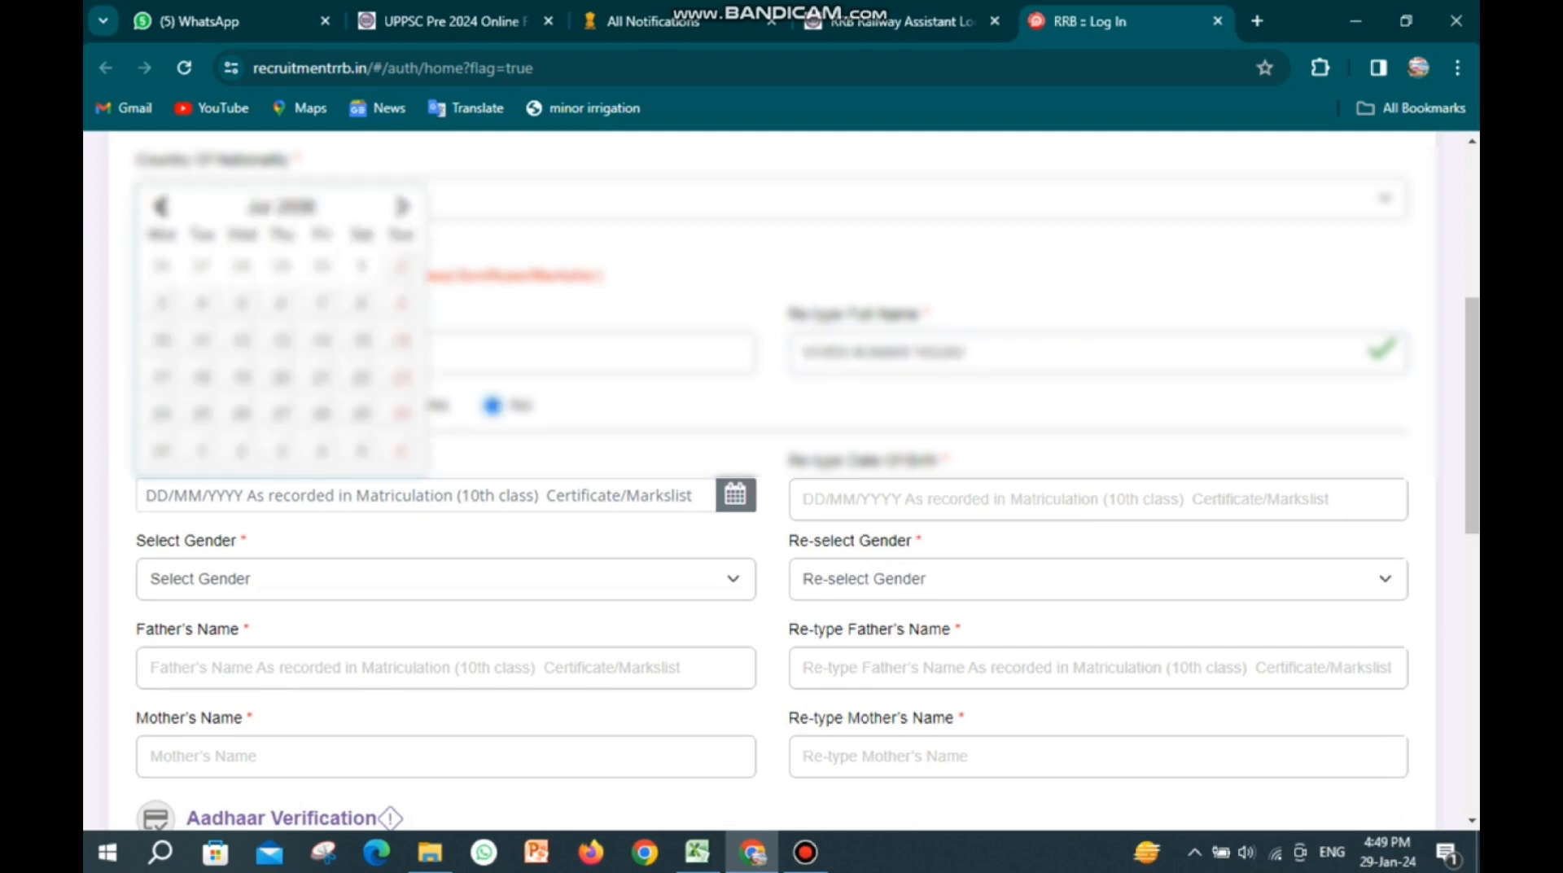
left_click(298, 206)
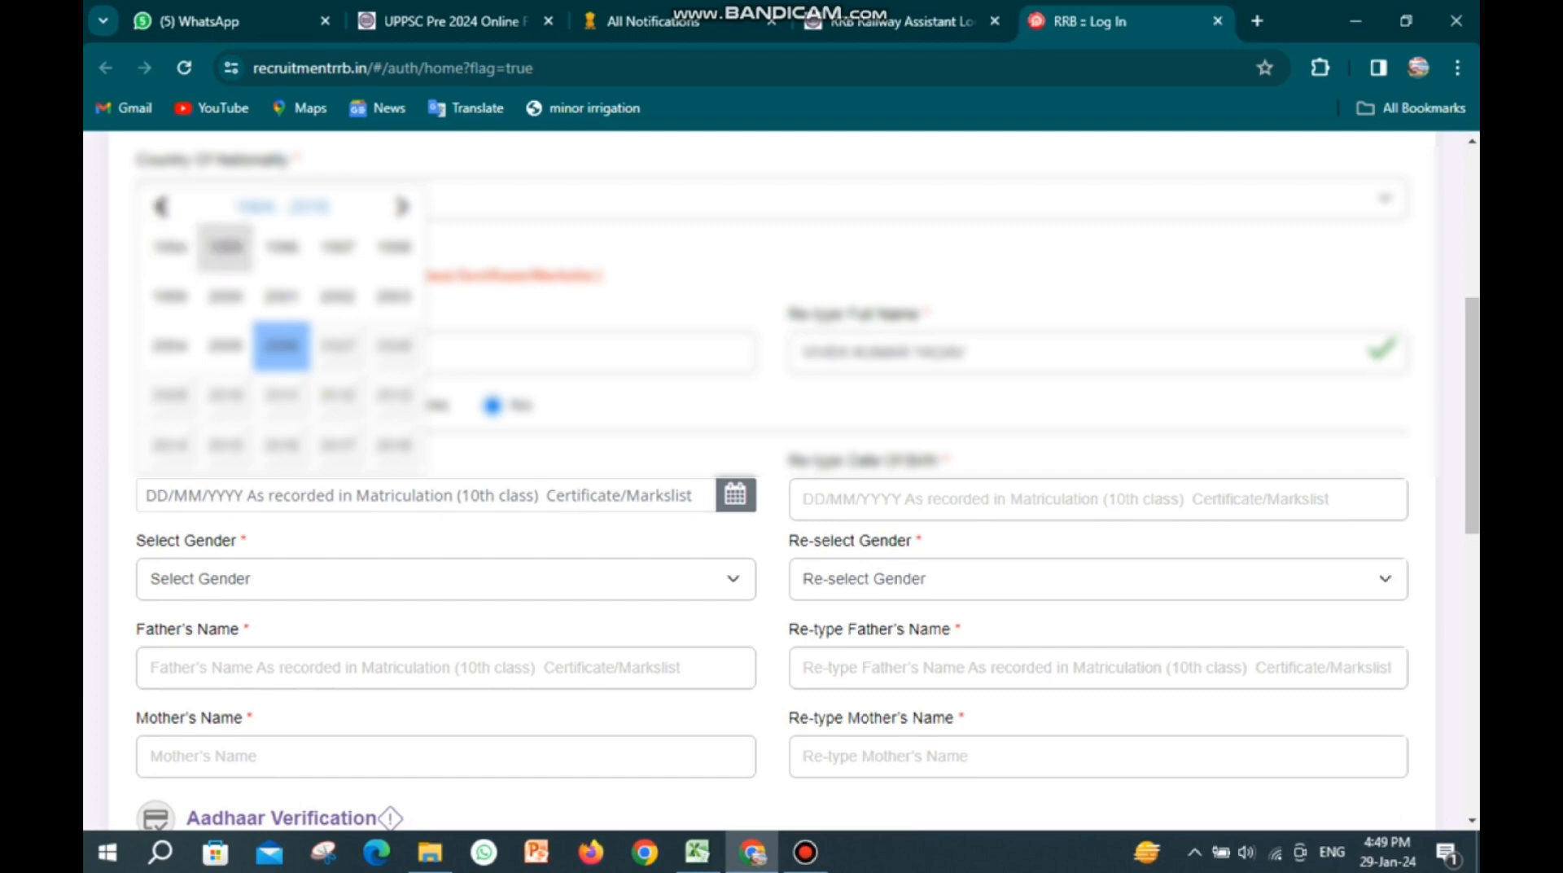
left_click(225, 246)
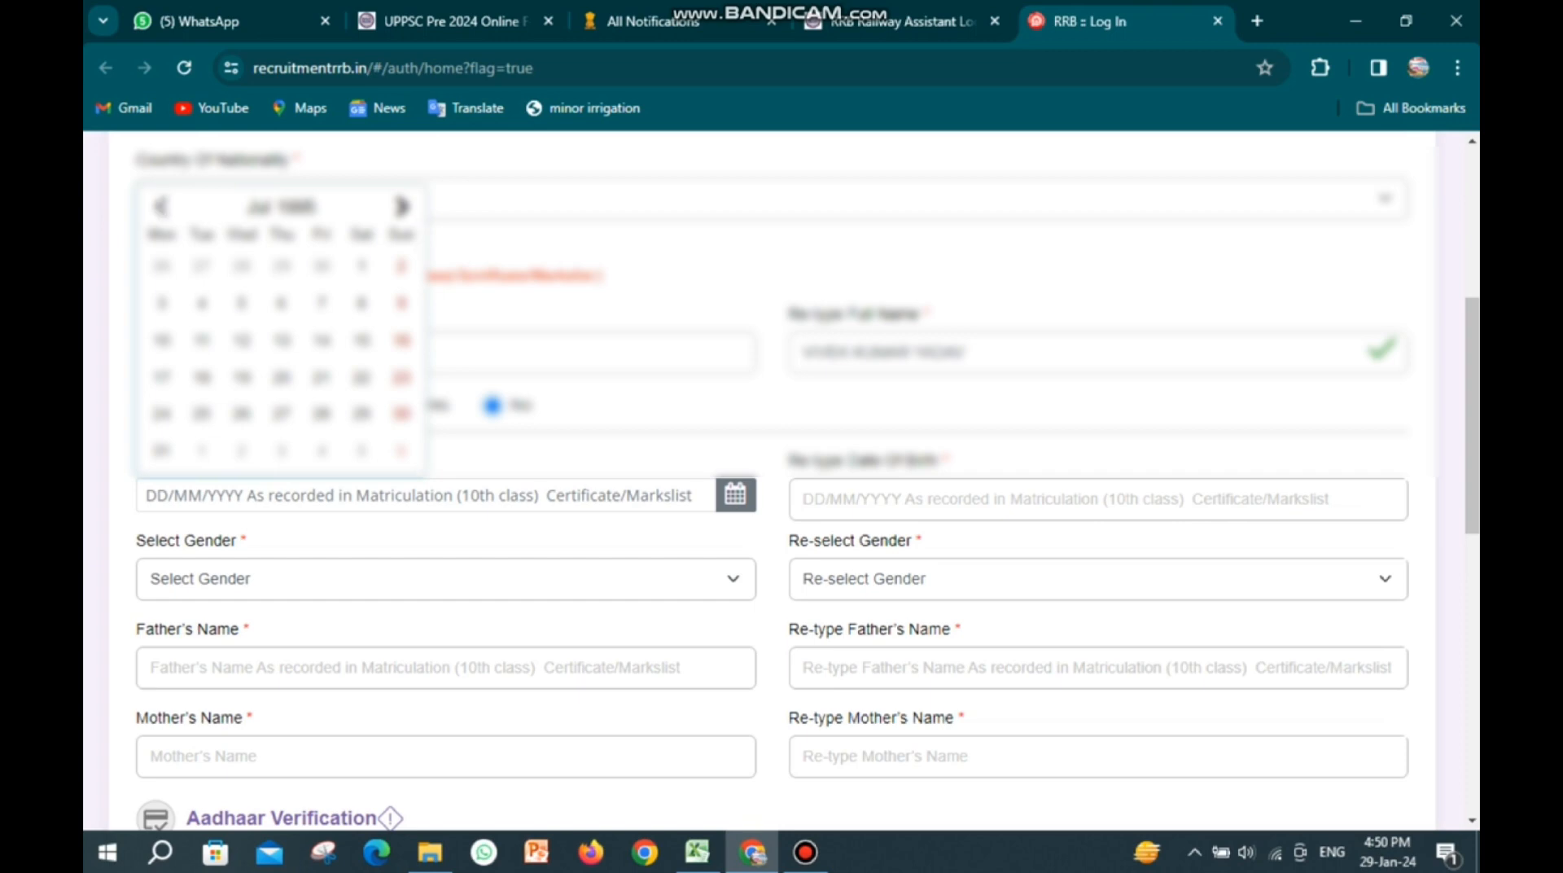
left_click(161, 207)
left_click(162, 207)
left_click(162, 207)
left_click(161, 207)
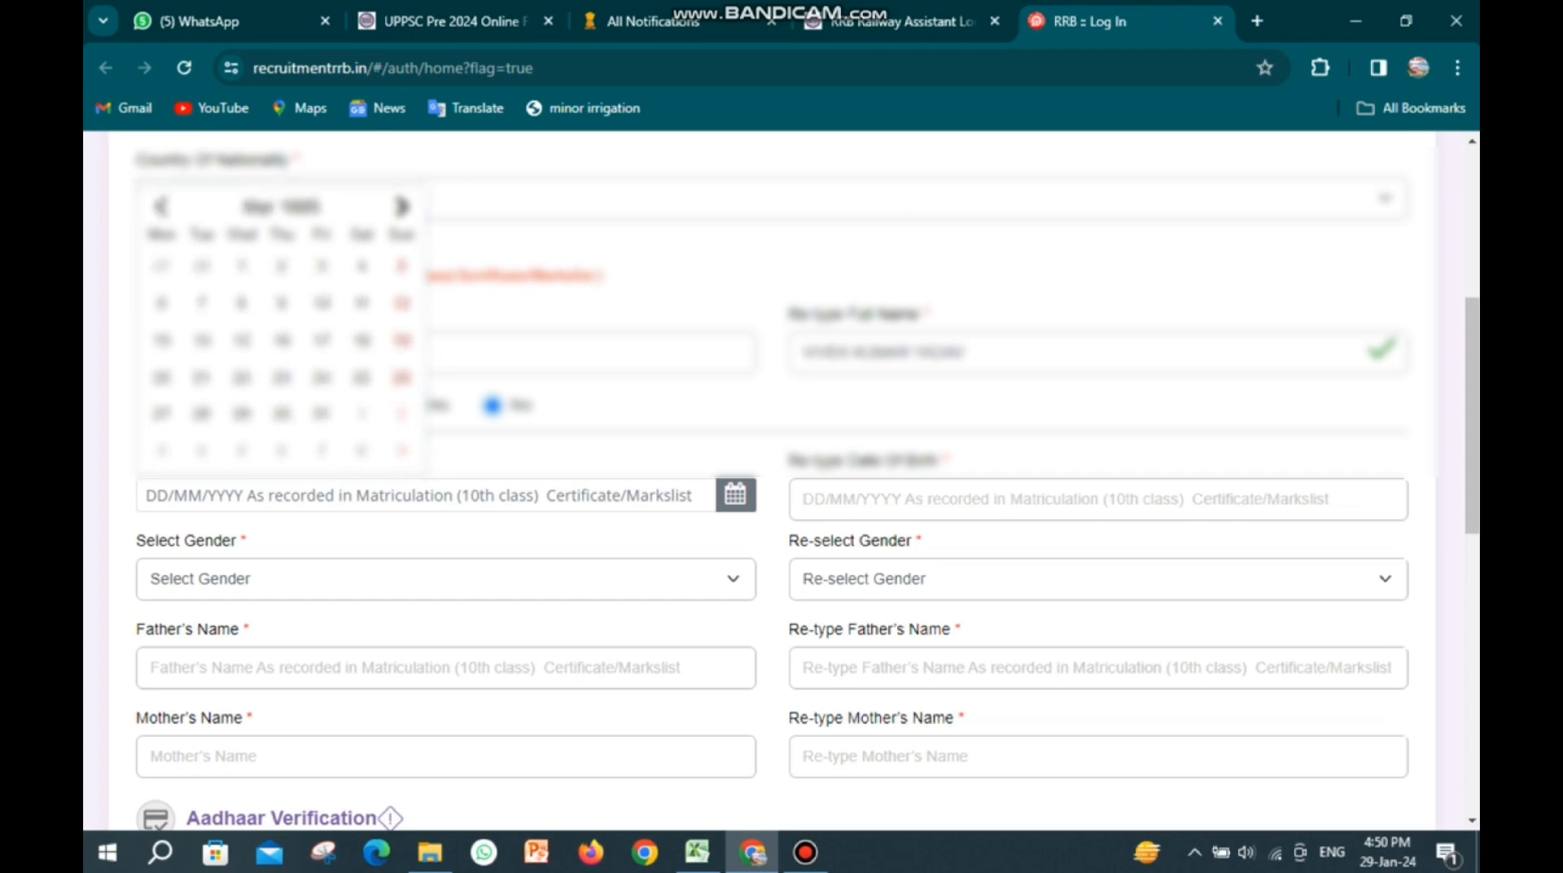
left_click(161, 206)
left_click(162, 207)
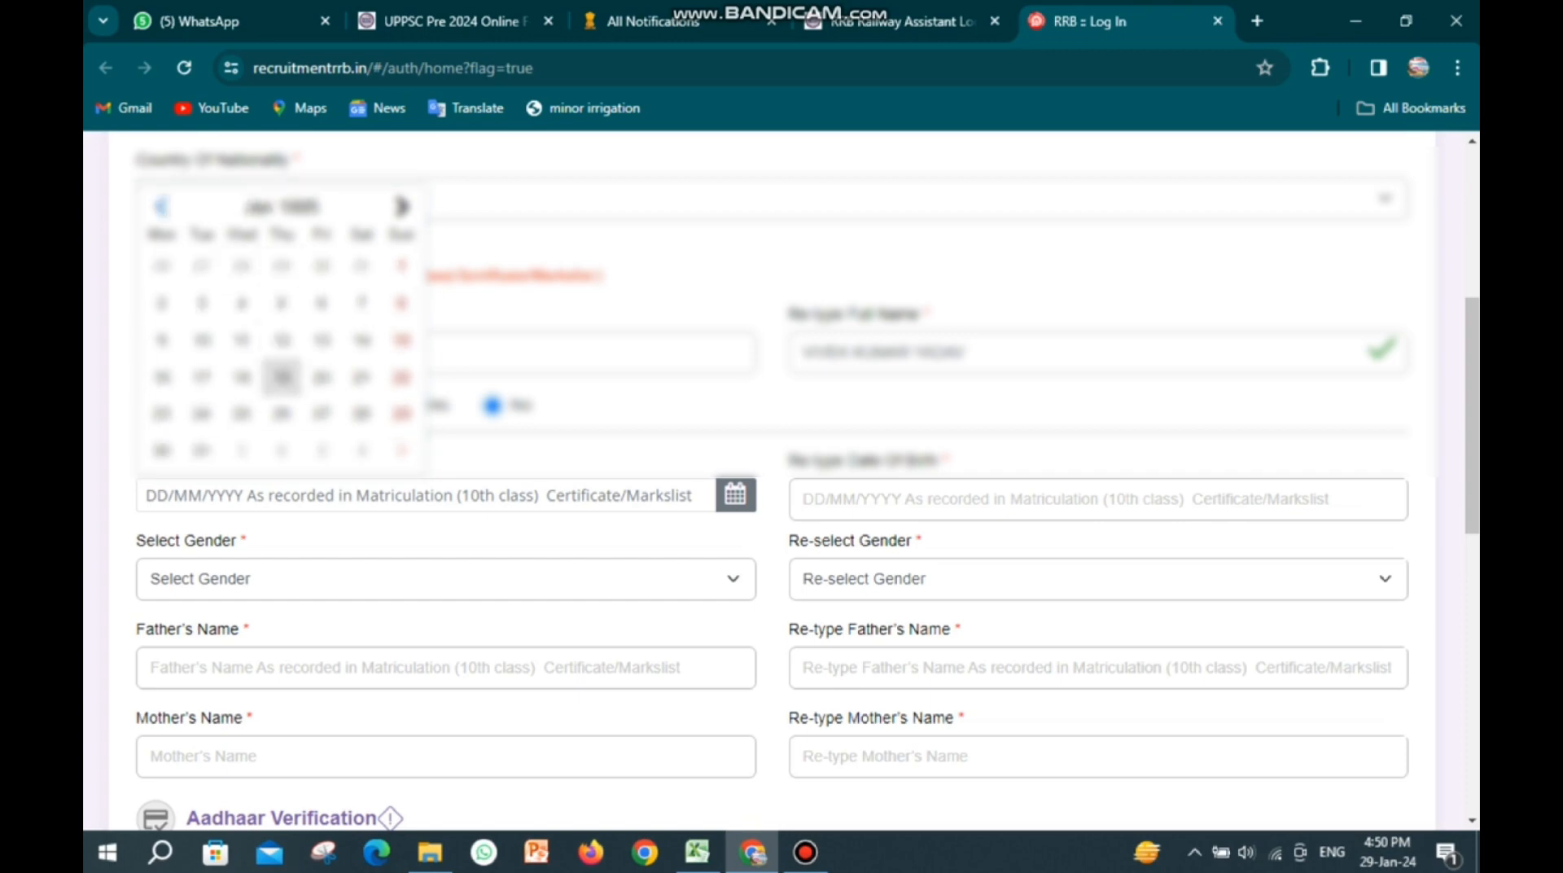
left_click(281, 414)
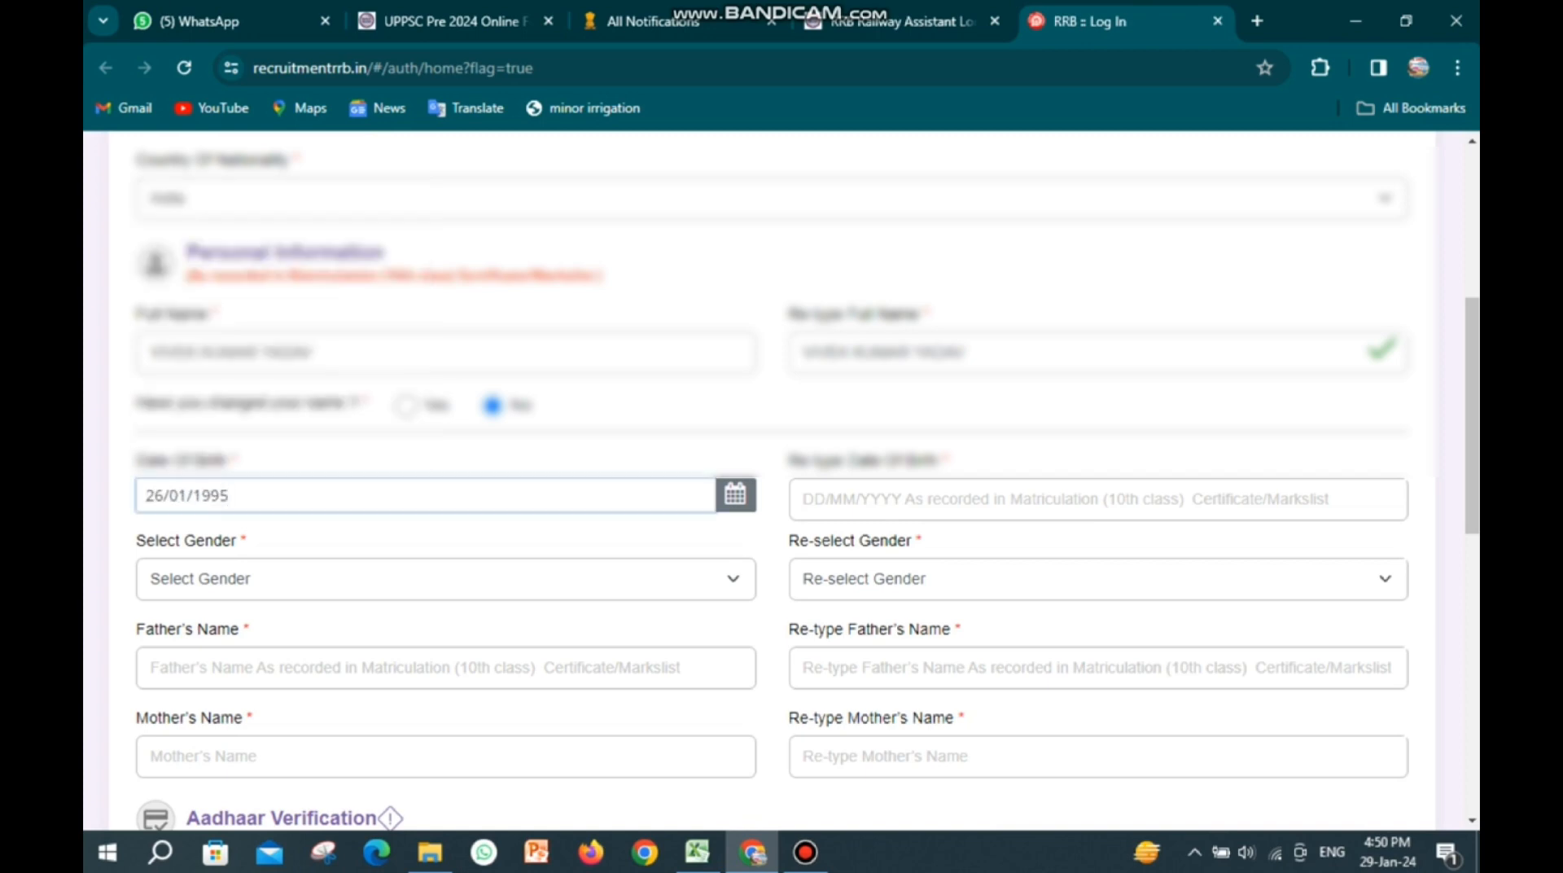
left_click(895, 499)
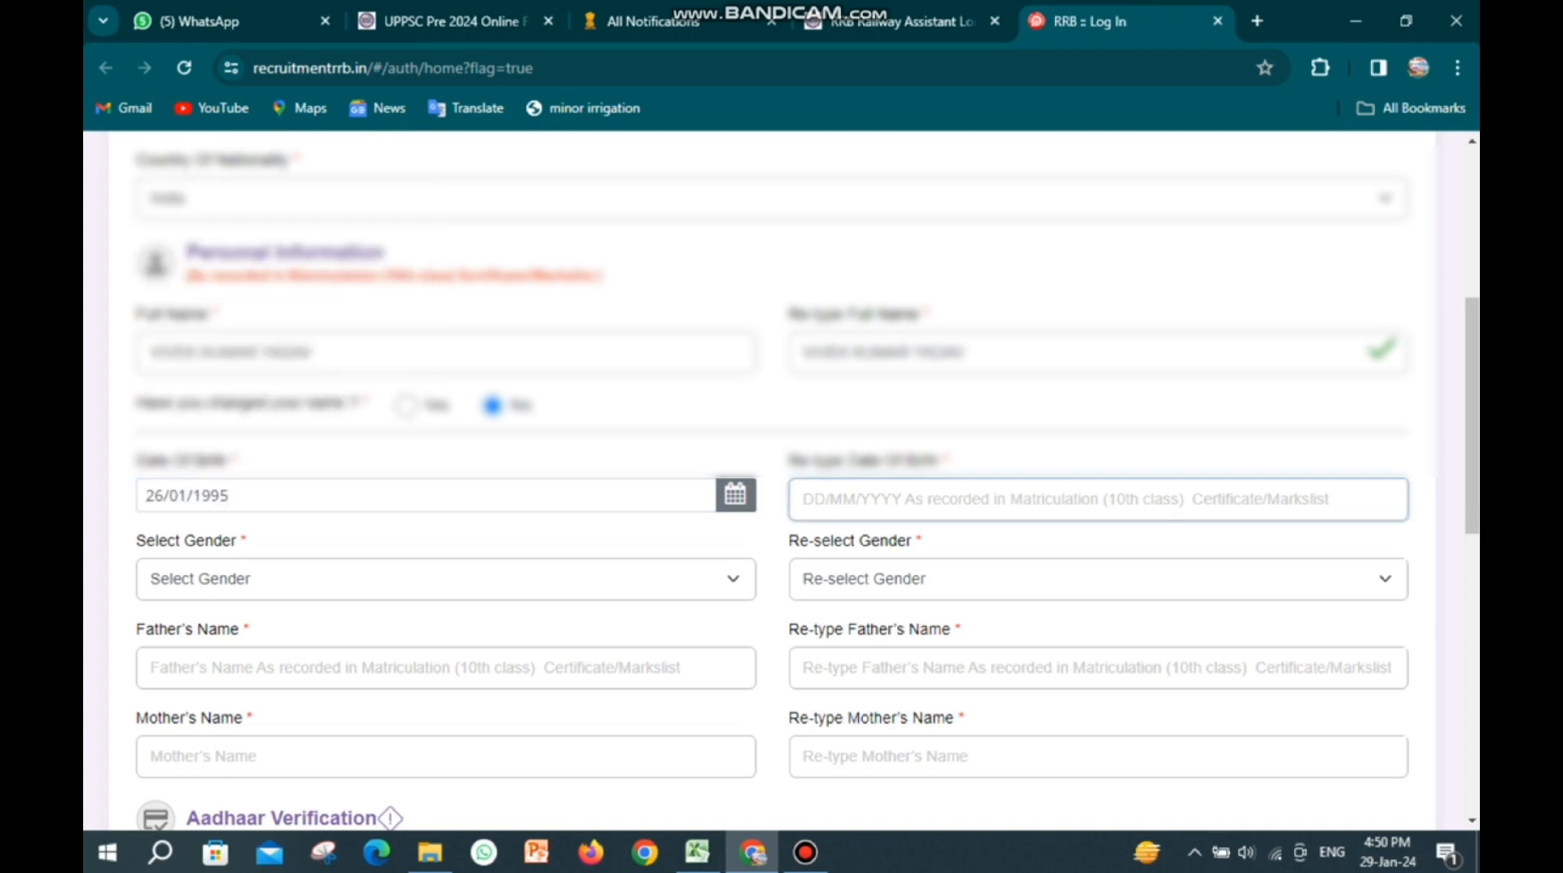
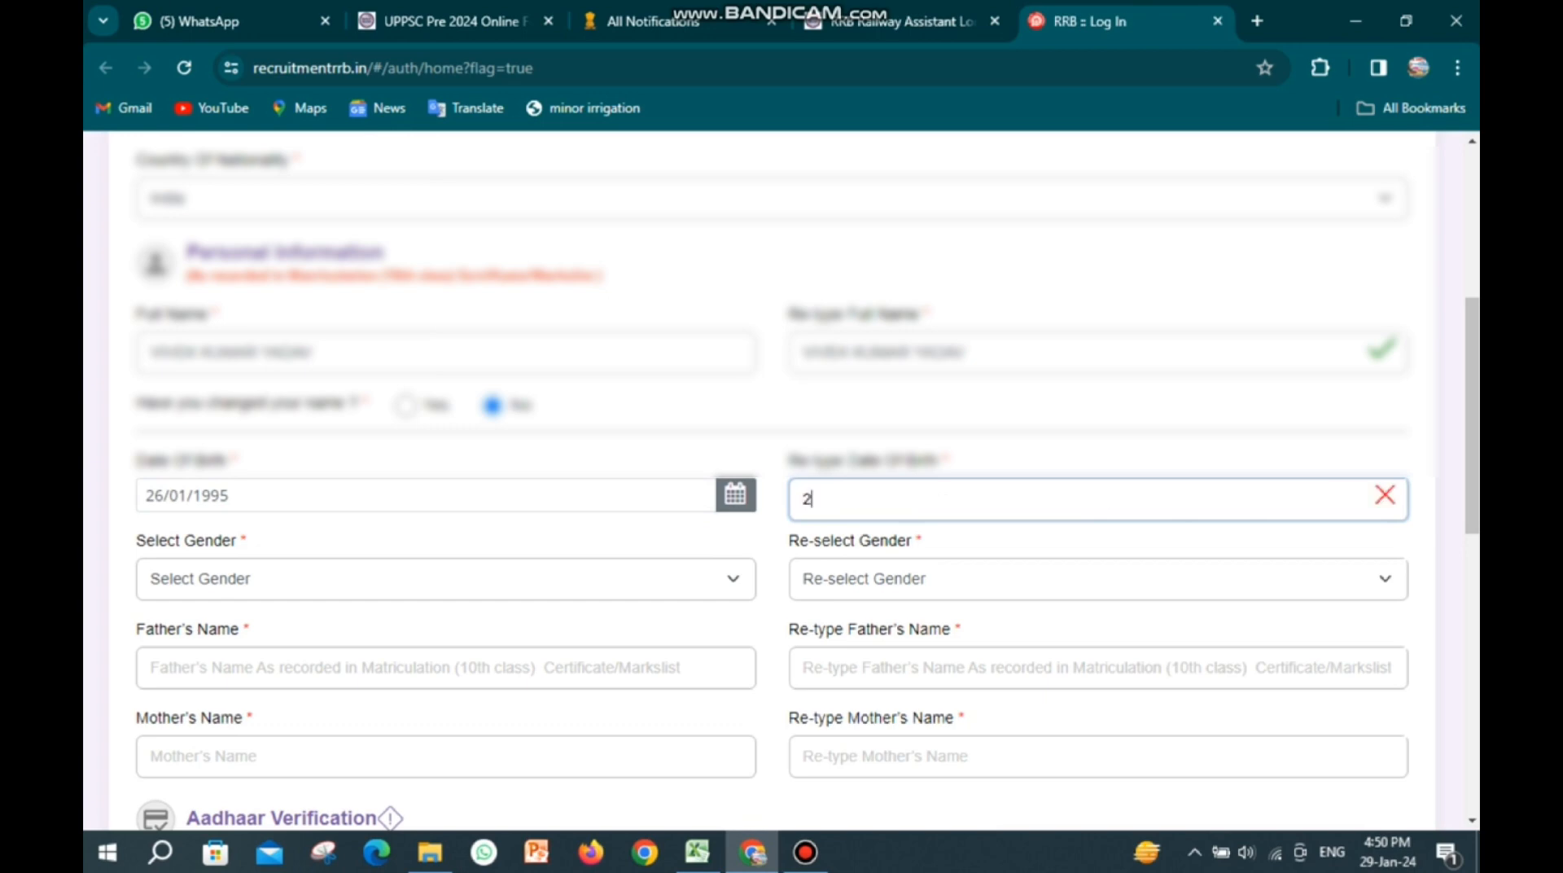
Set gender to Male in both gender dropdowns.
scroll(780, 480, "down", 2)
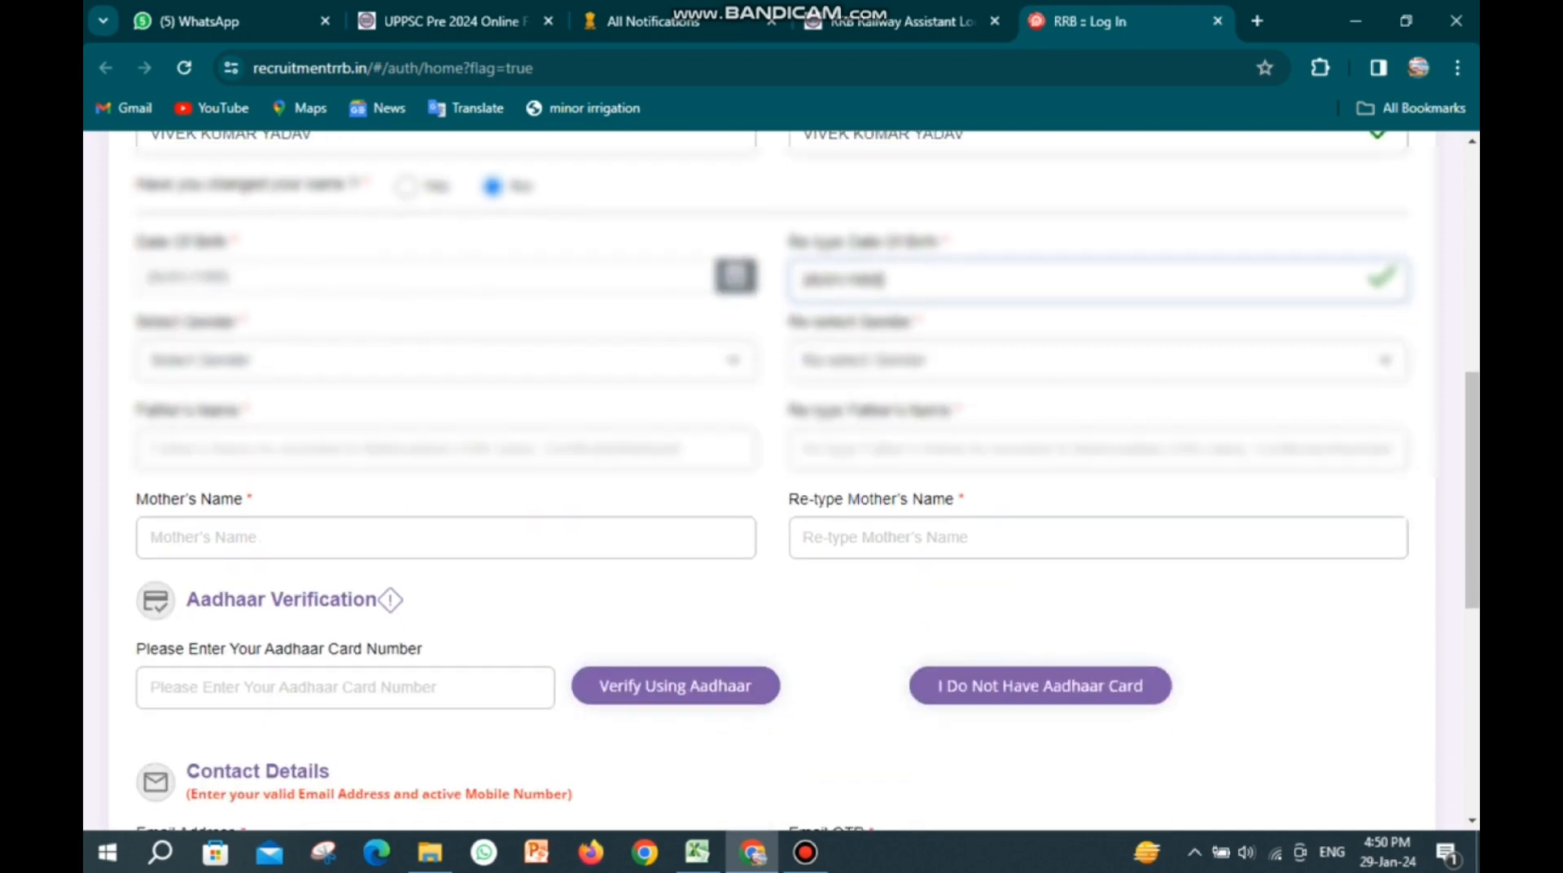
left_click(446, 360)
key("Down")
key("Return")
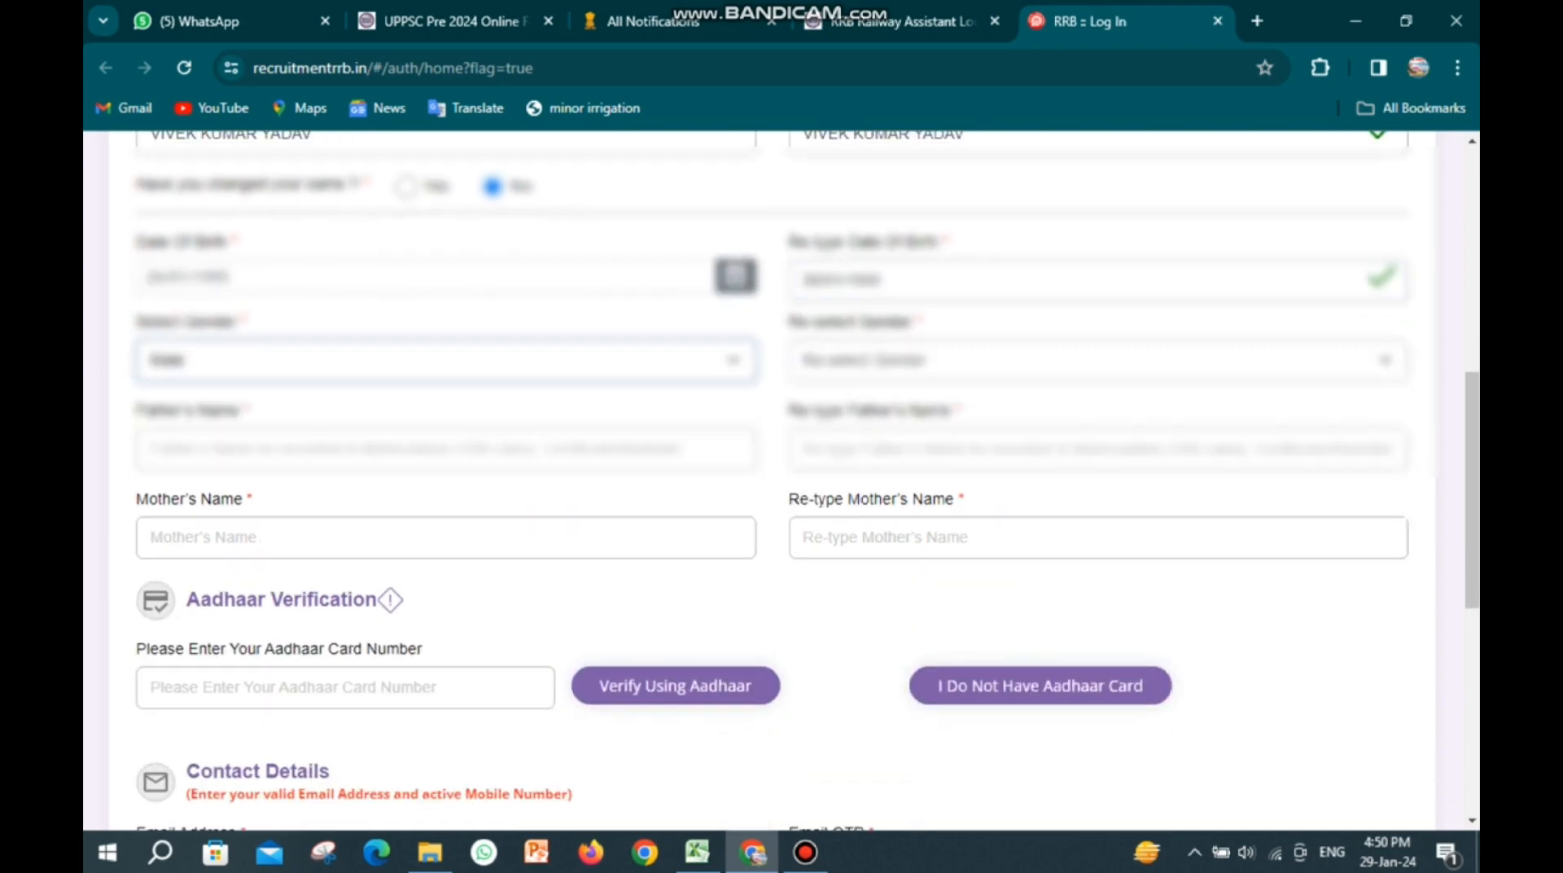
left_click(1098, 360)
left_click(1098, 412)
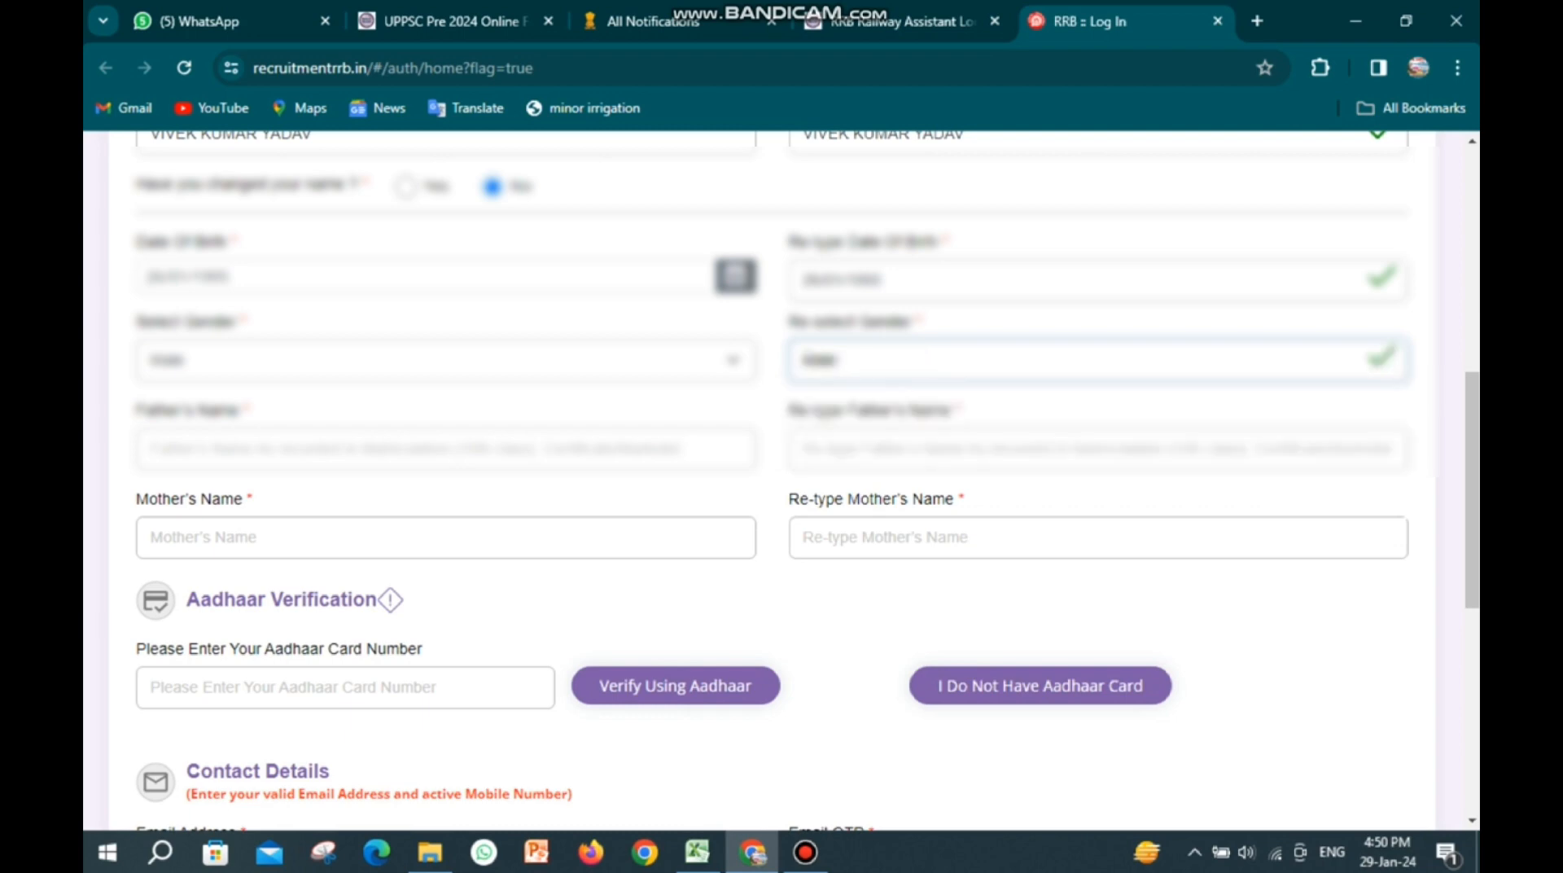
scroll(780, 480, "down", 1)
Enter and re-type the father's name and the mother's name.
left_click(446, 340)
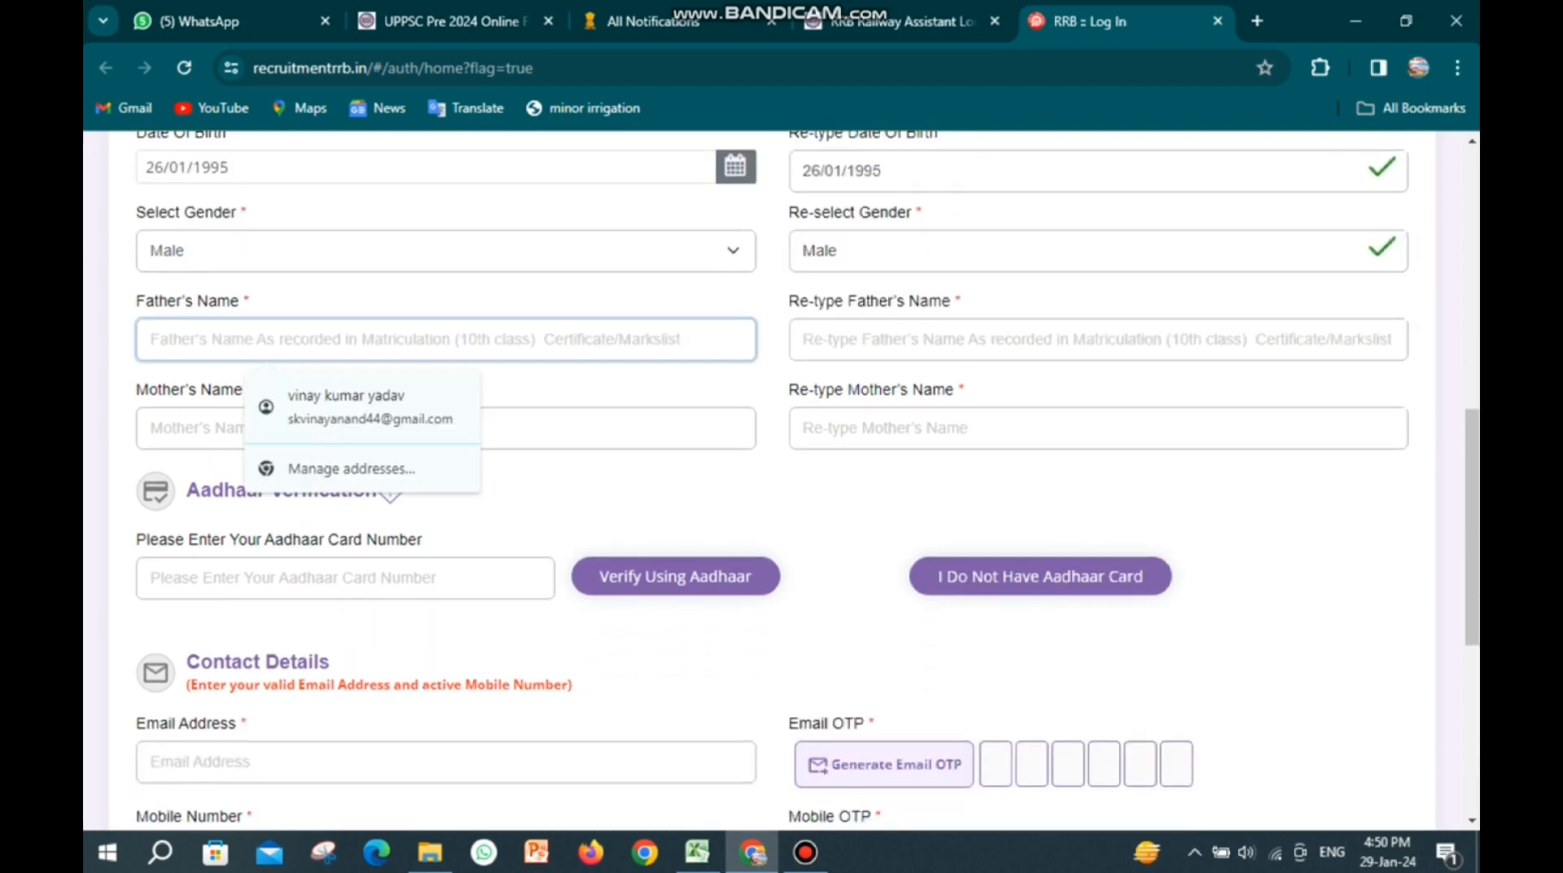
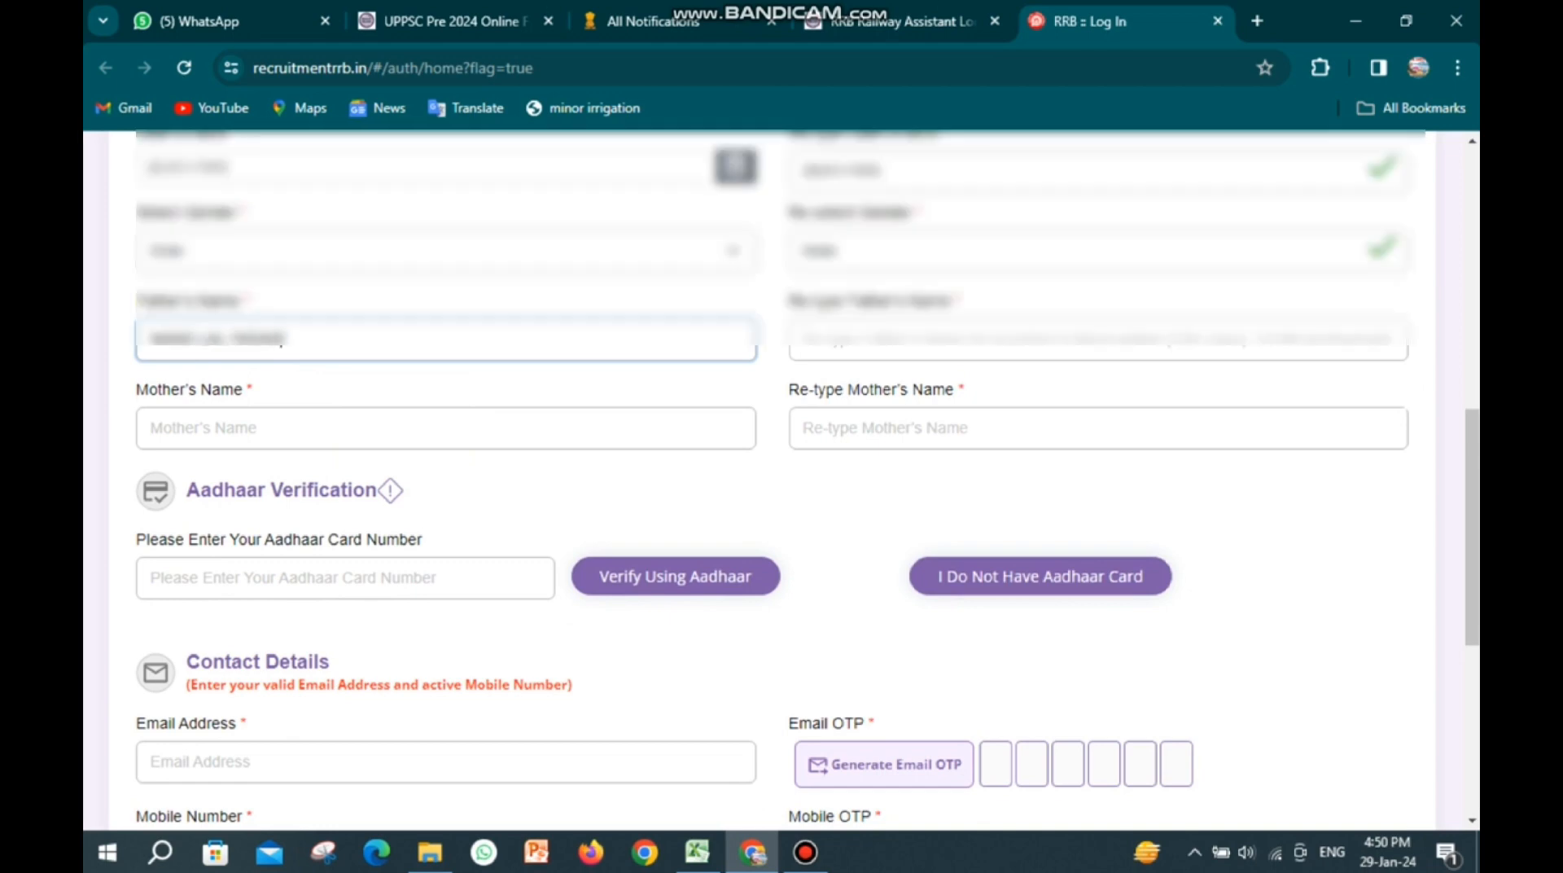
key("Tab")
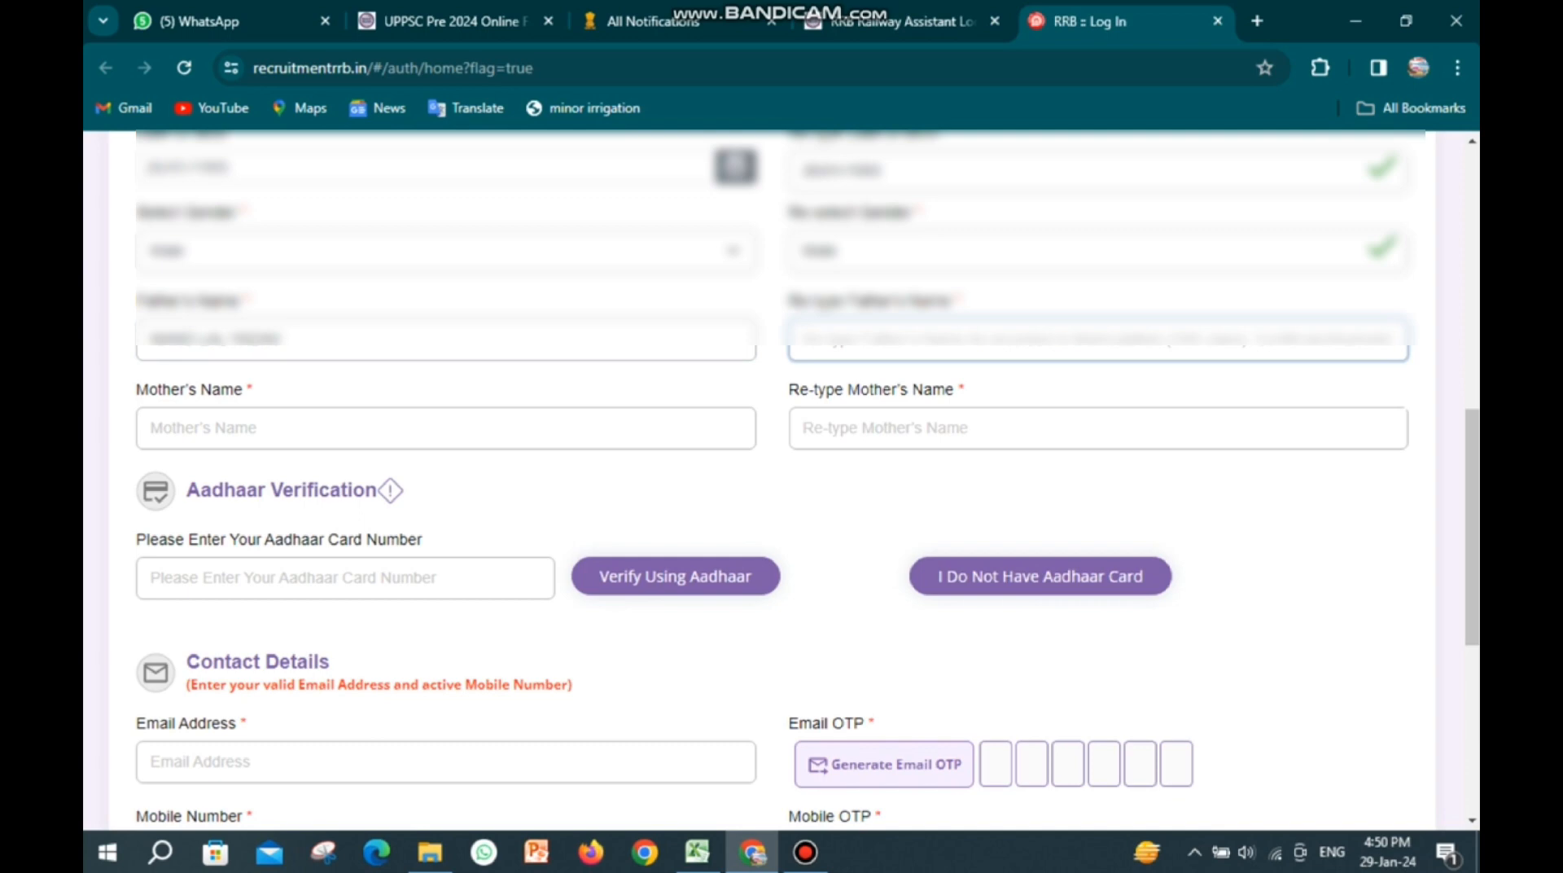
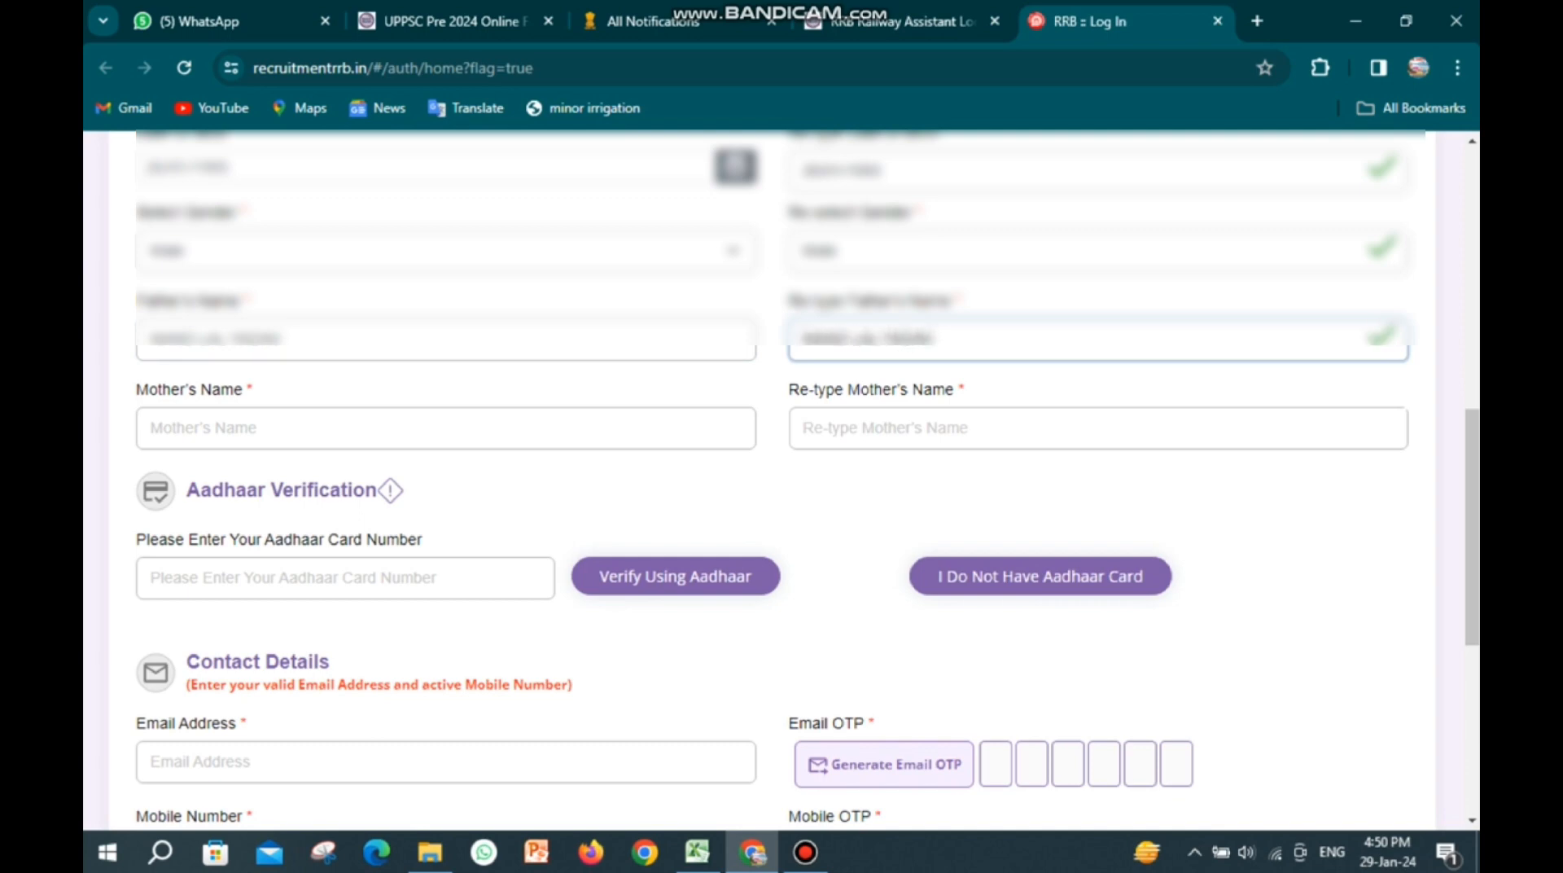
key("Tab")
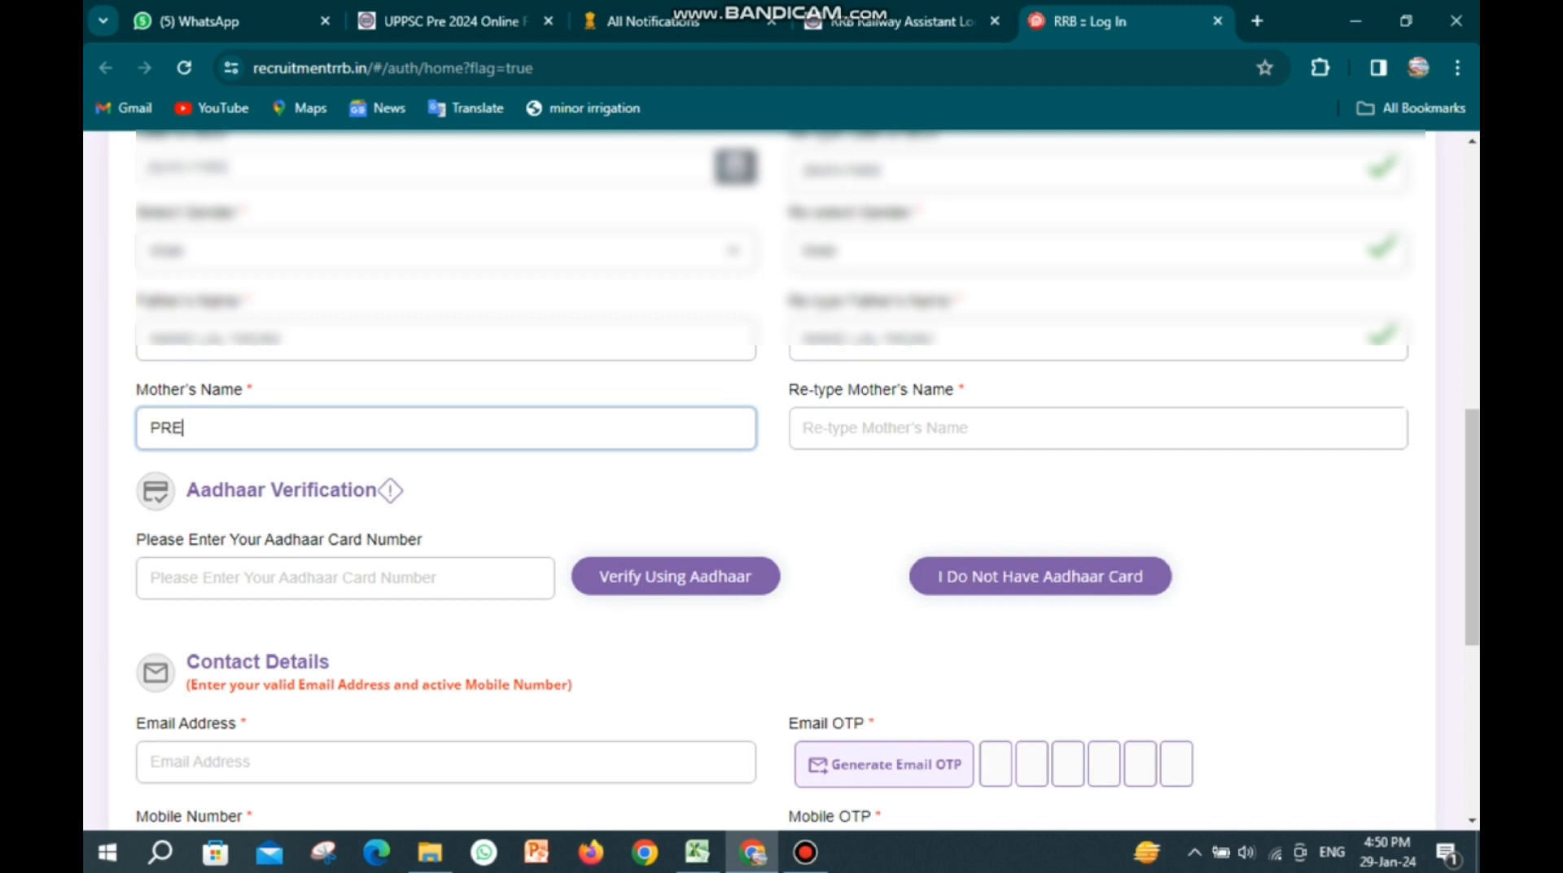
key("Tab")
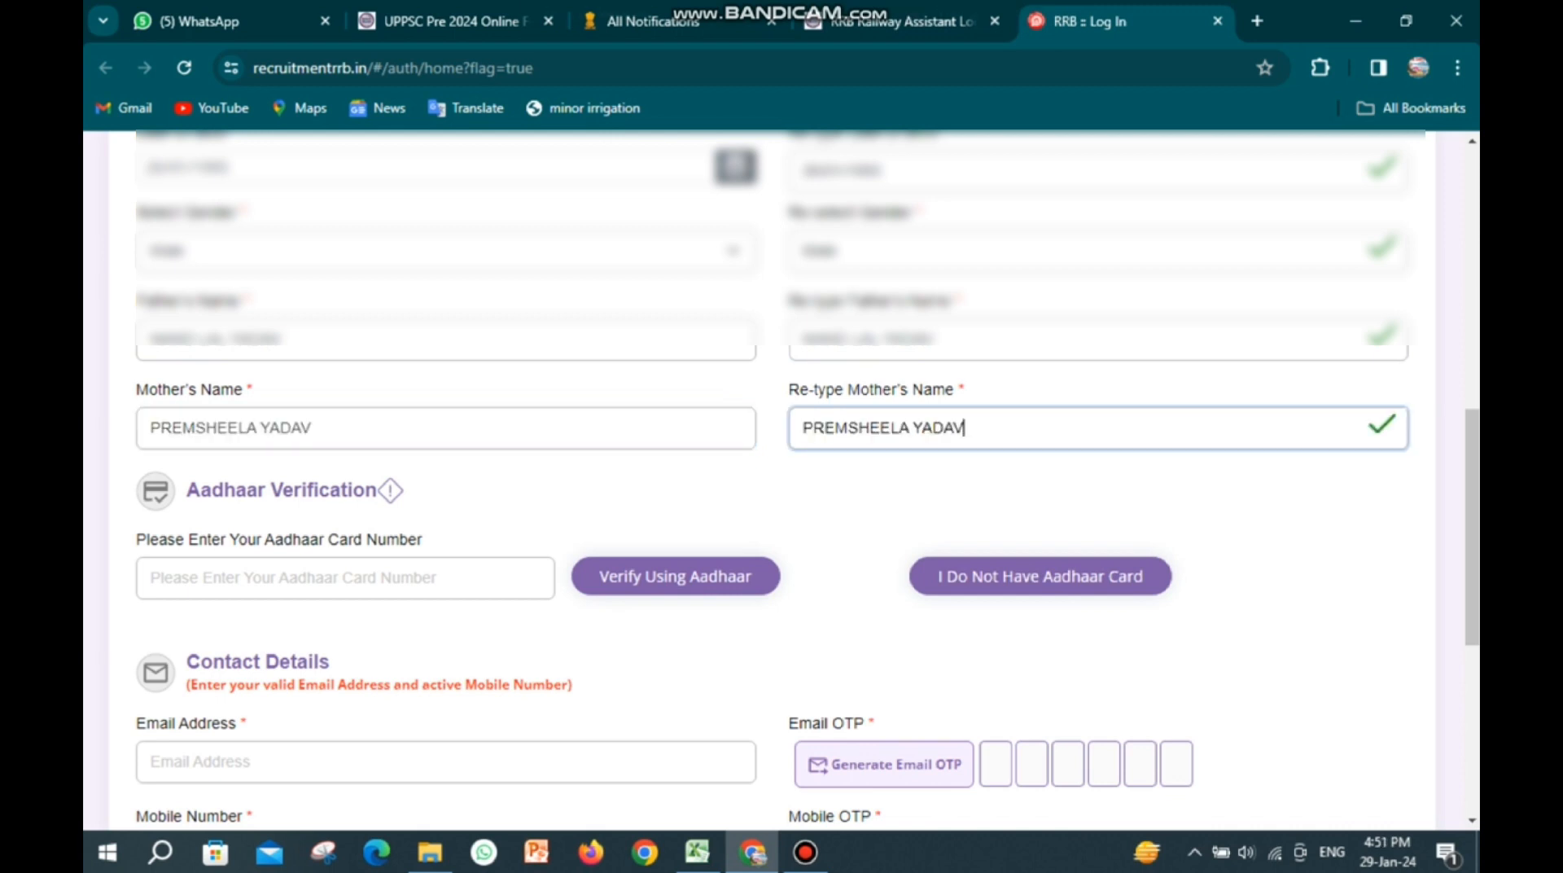
scroll(781, 481, "down", 1)
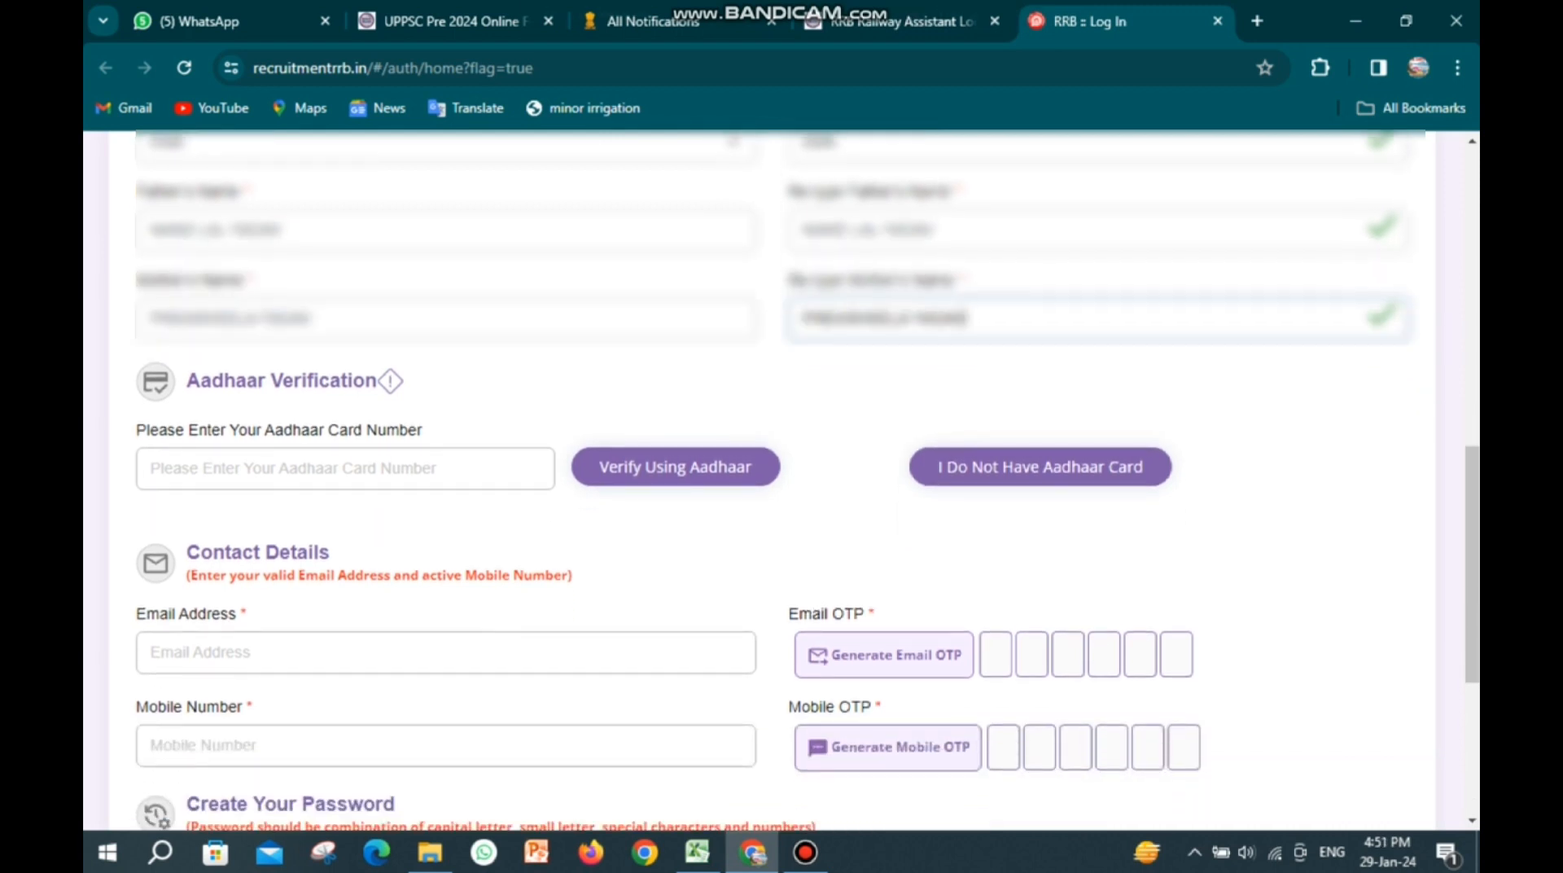
left_click(345, 469)
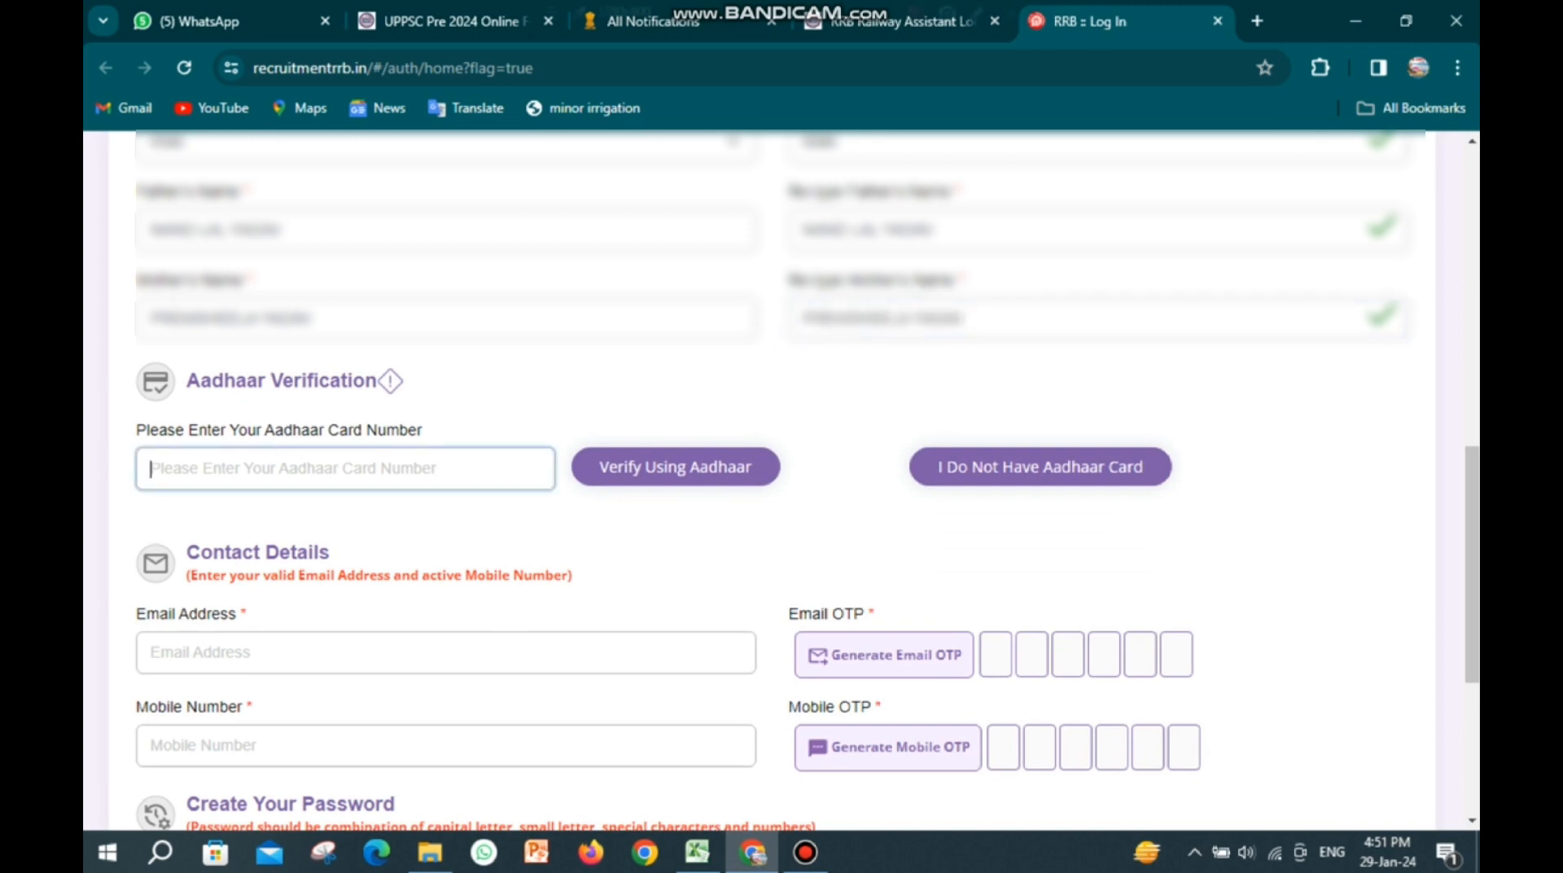
Paste the Aadhaar number, give consent, set gender Male, mark same as matriculation, and verify.
key("ctrl+v")
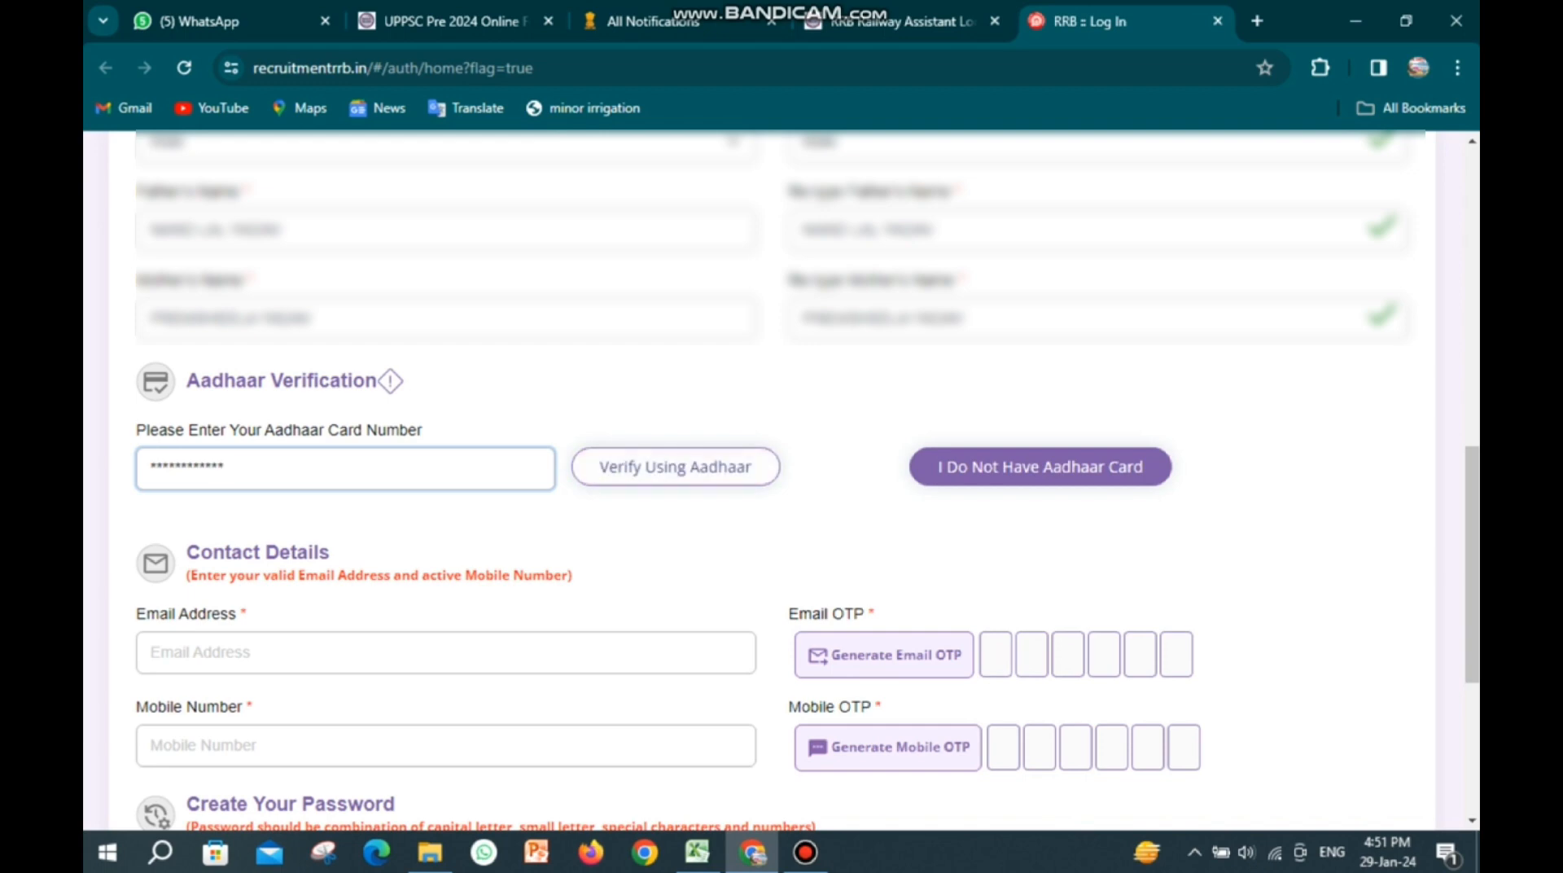
left_click(675, 467)
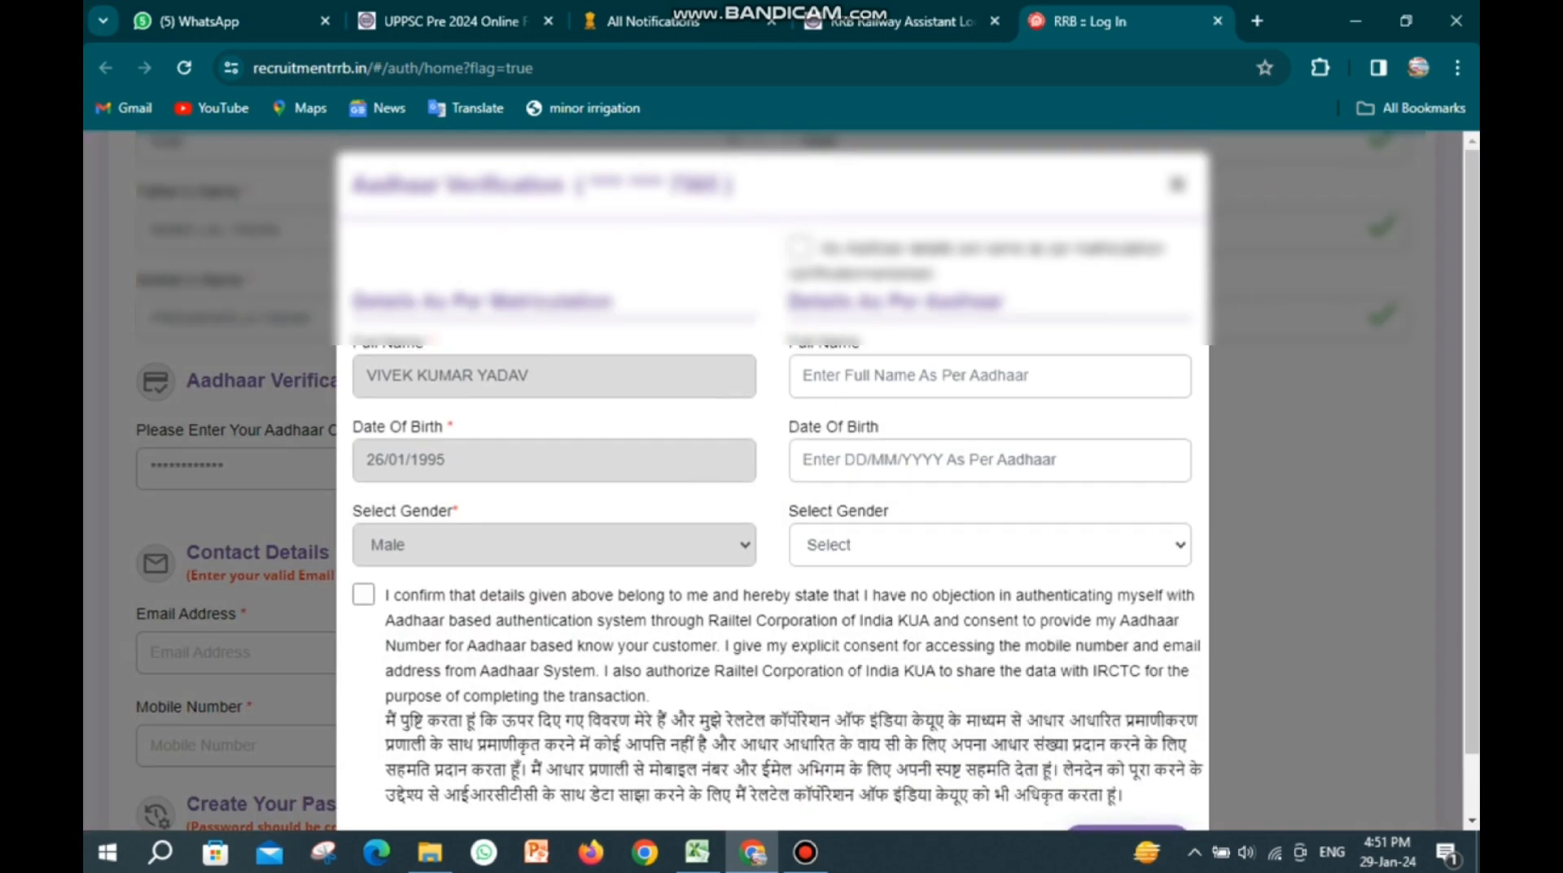
scroll(772, 480, "down", 1)
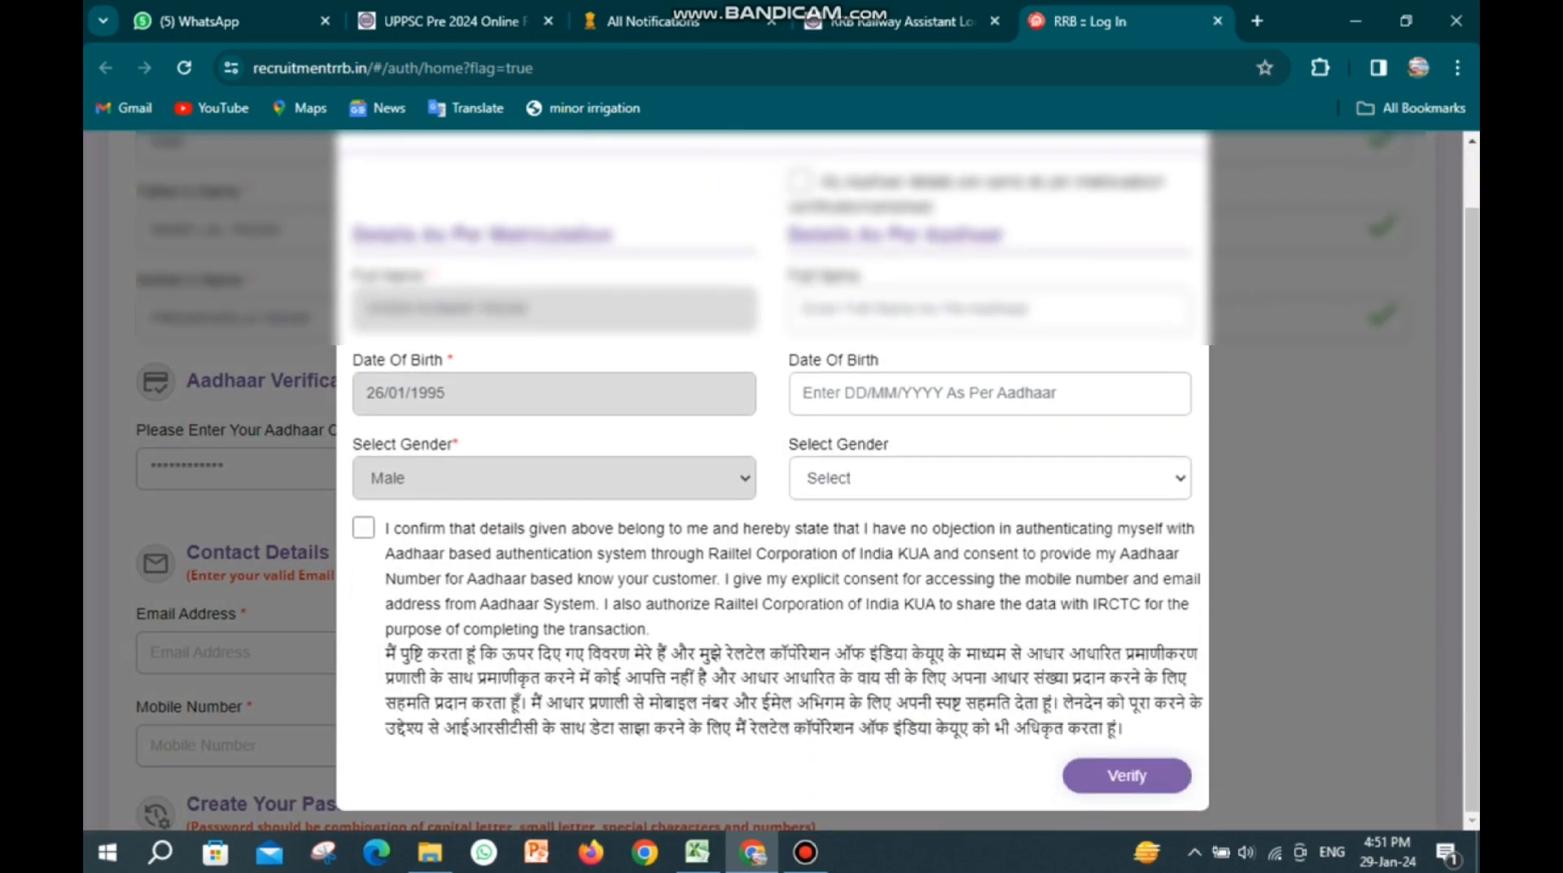
left_click(363, 527)
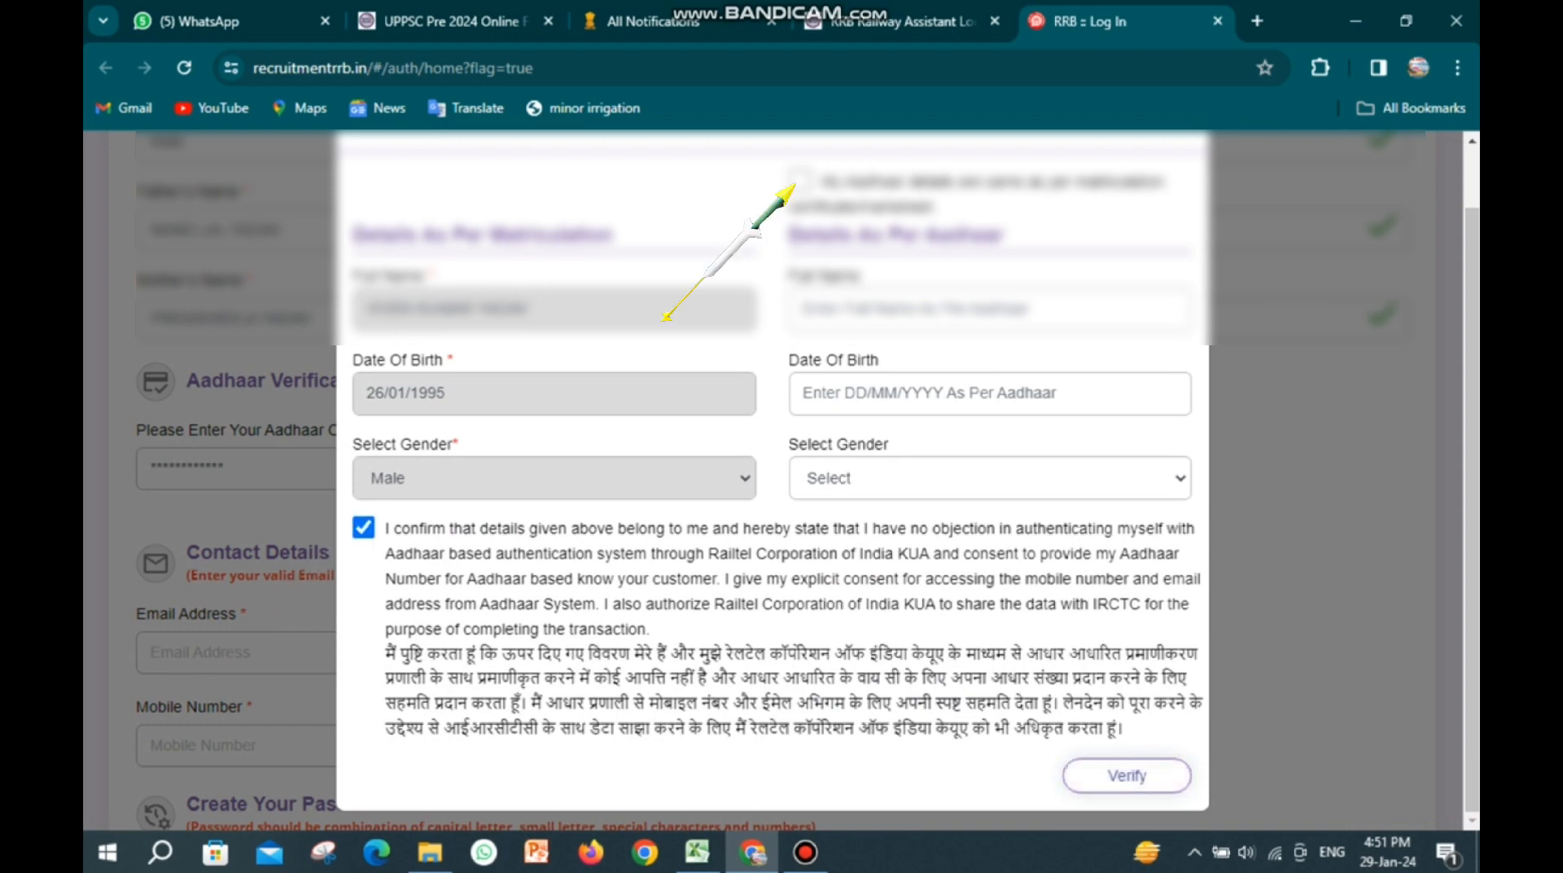
left_click(990, 478)
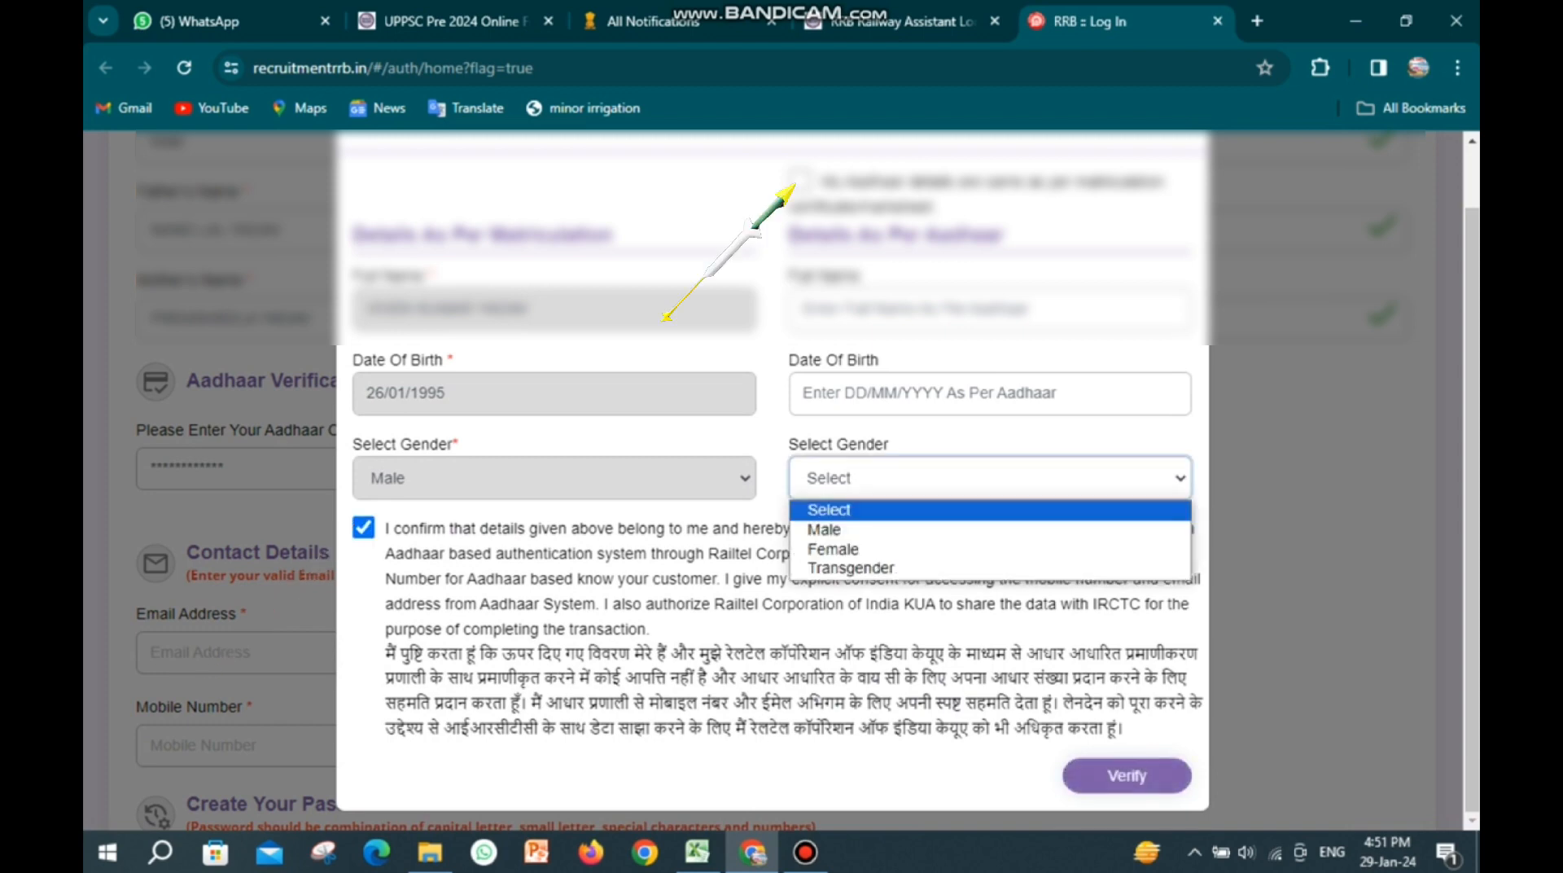
left_click(863, 530)
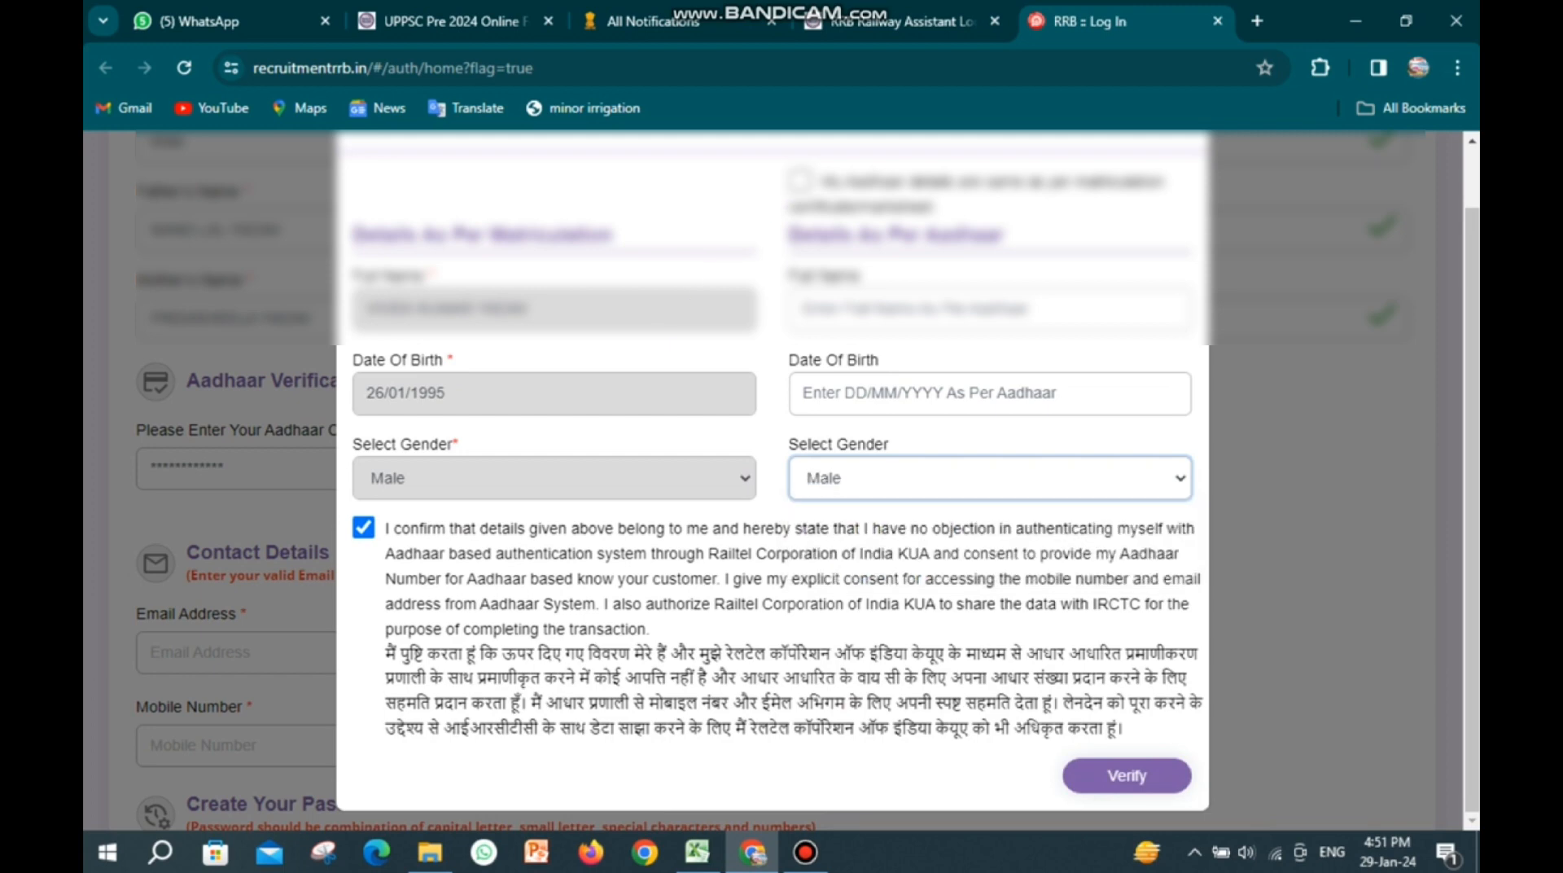
left_click(801, 181)
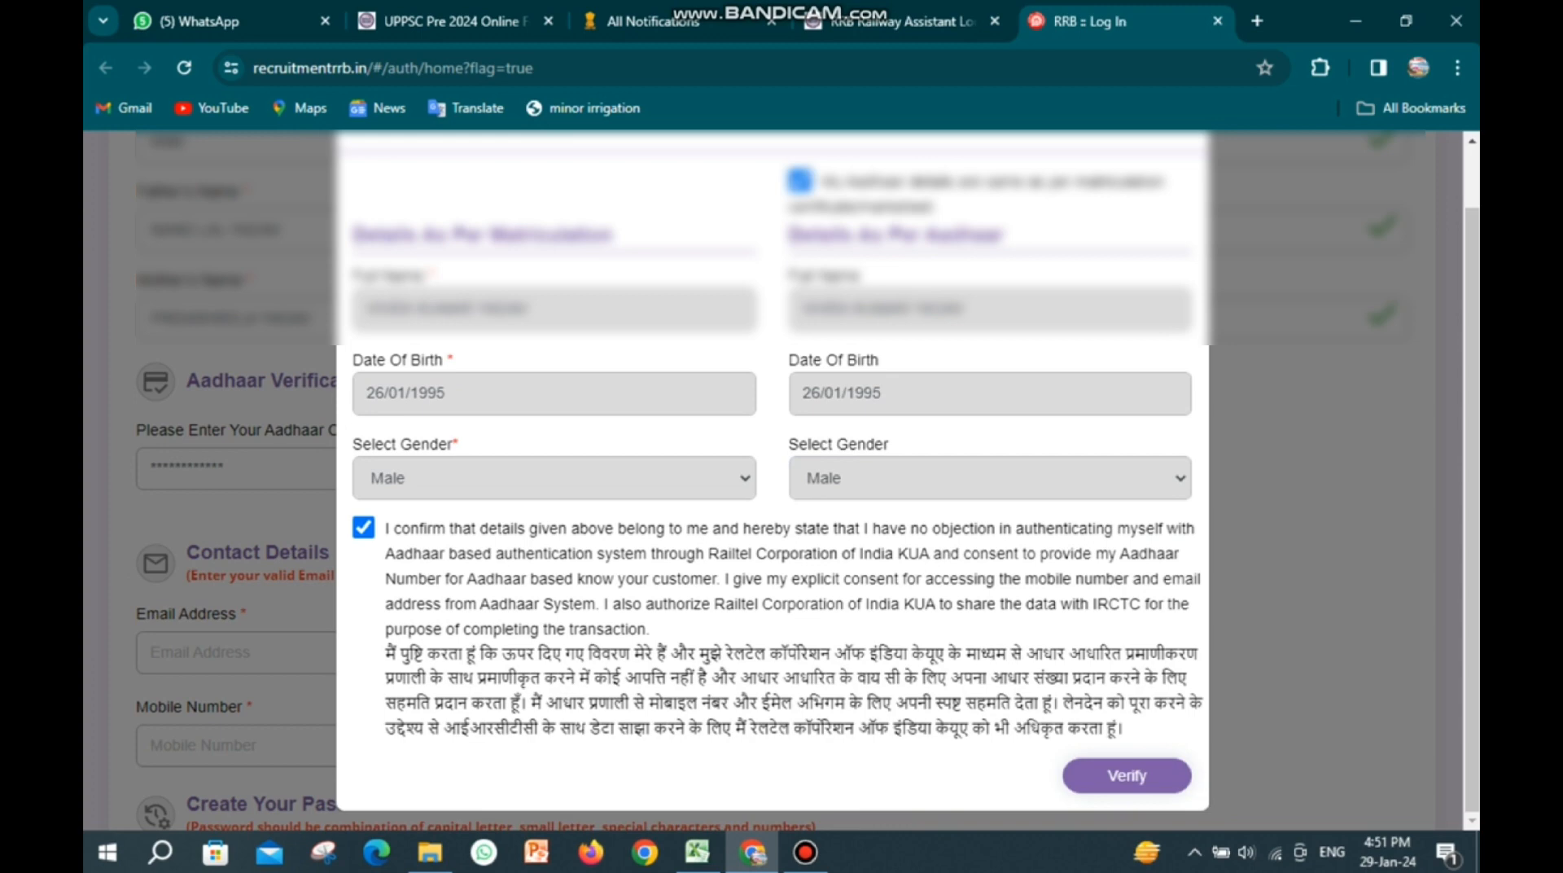
left_click(1115, 773)
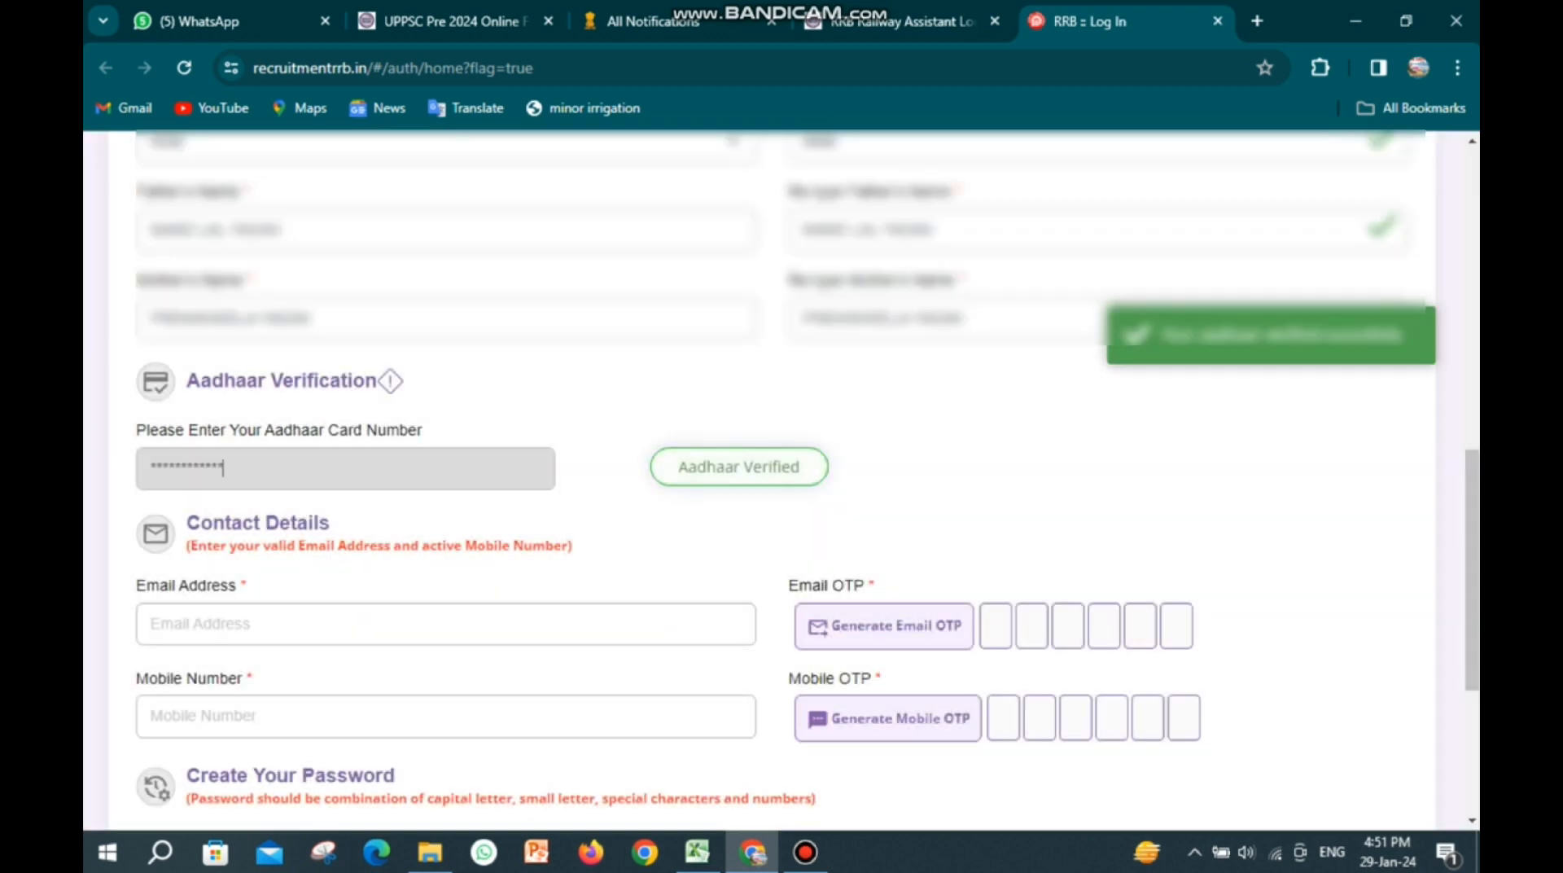
scroll(773, 480, "down", 2)
Verify the email address and the saved mobile number with their one-time codes.
left_click(446, 405)
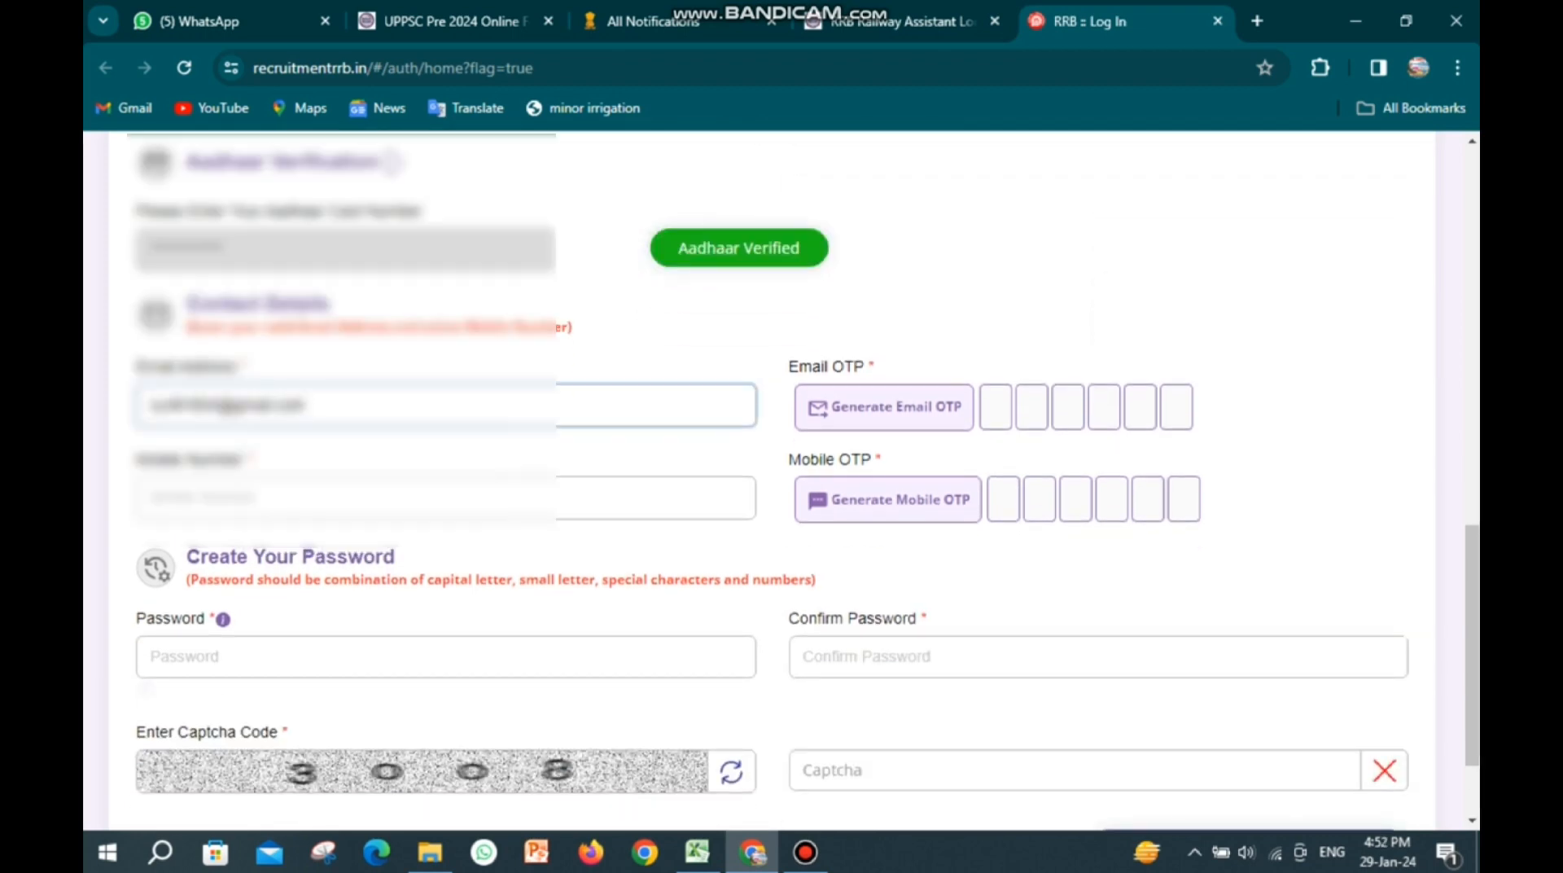
left_click(884, 407)
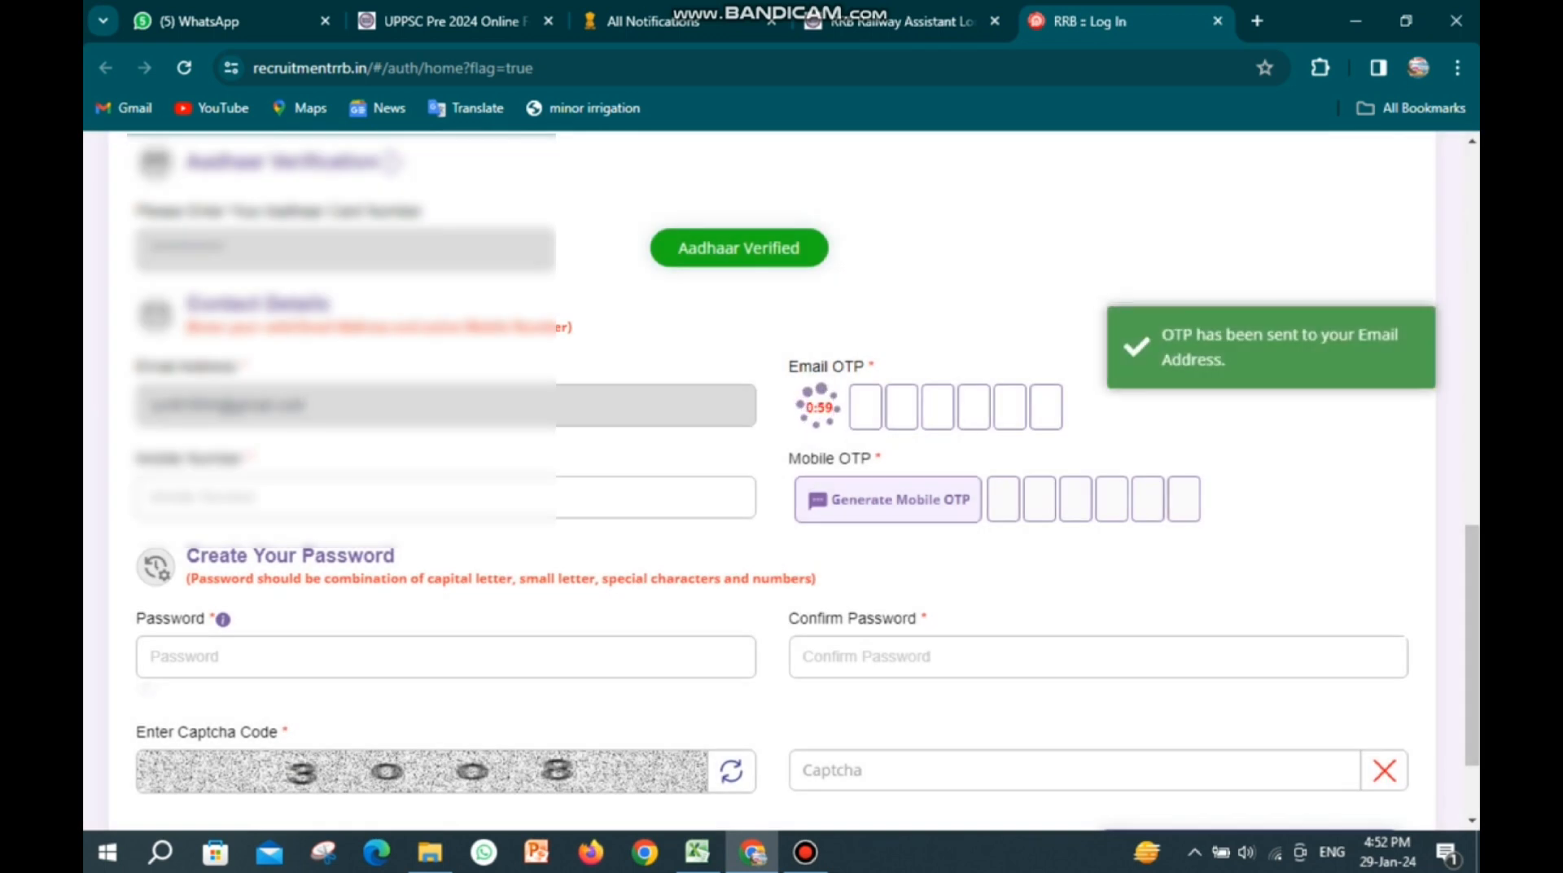
left_click(865, 407)
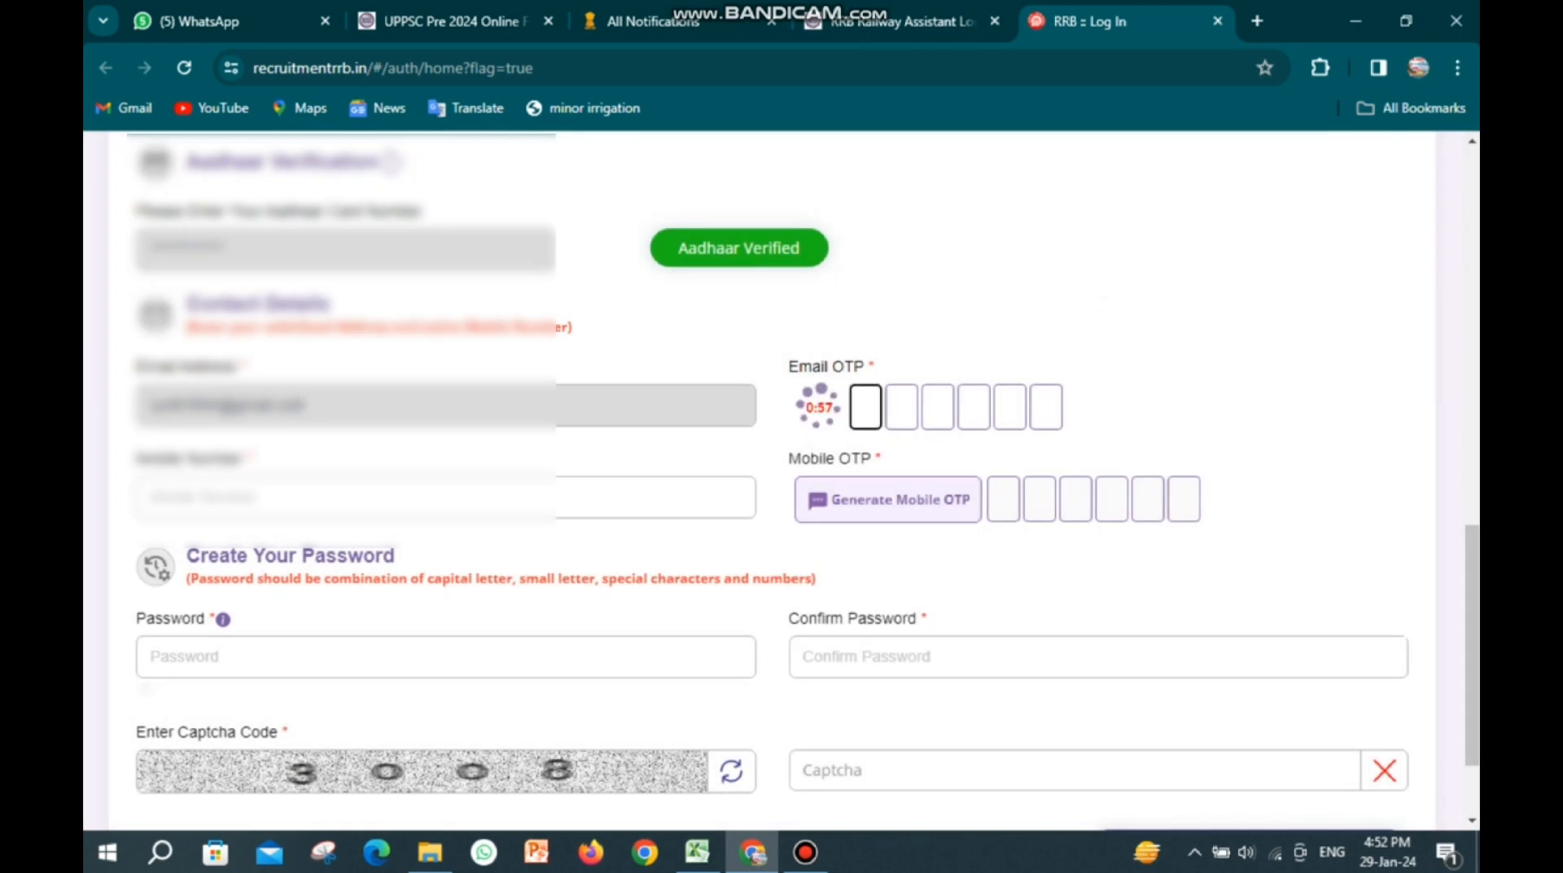
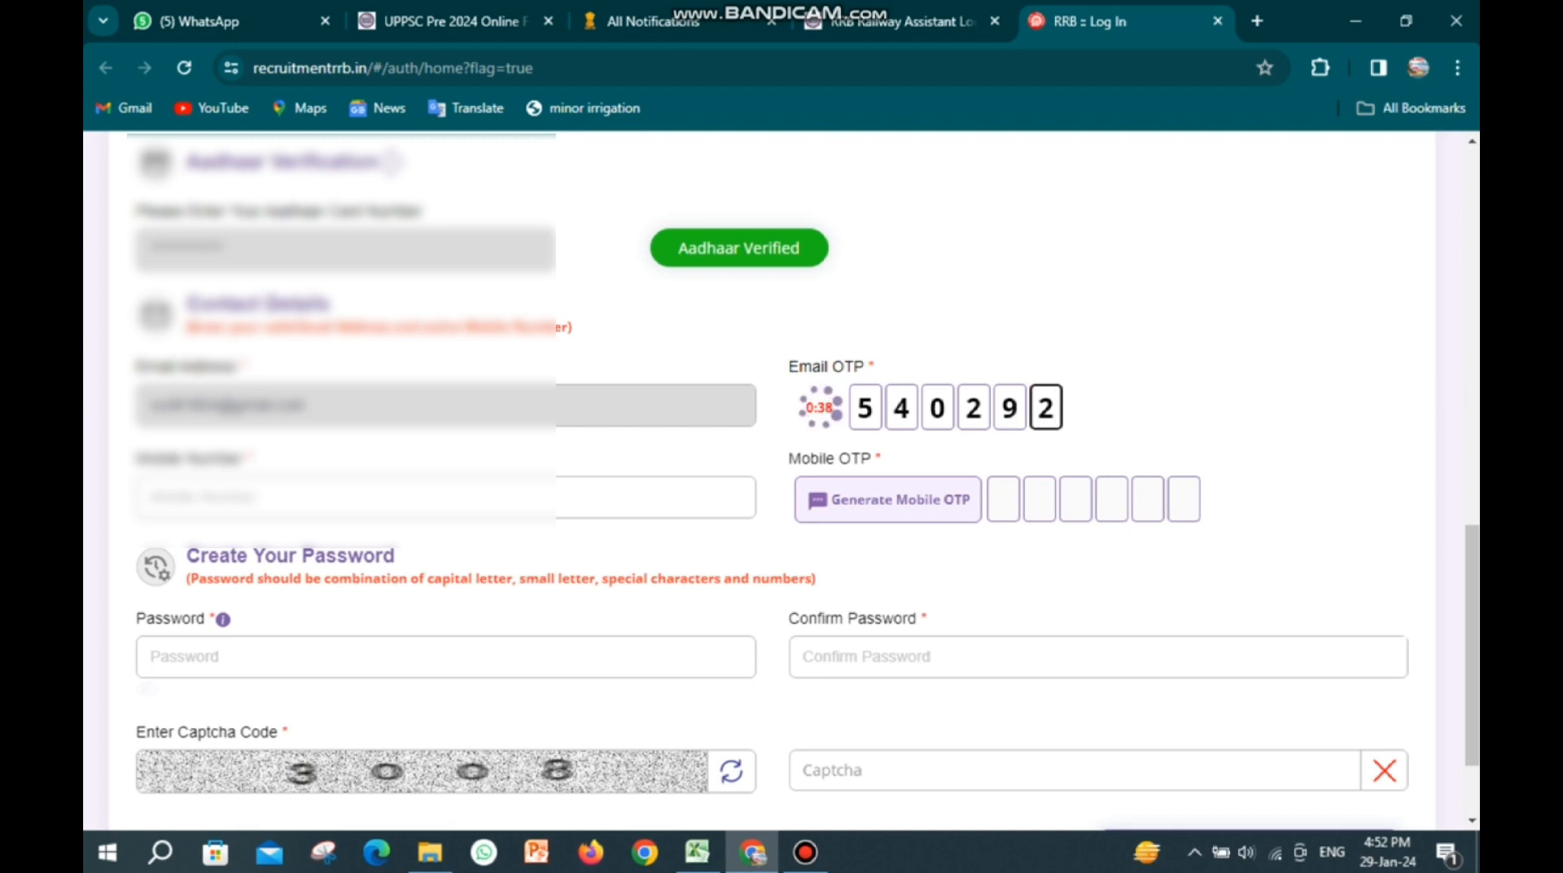
left_click(345, 497)
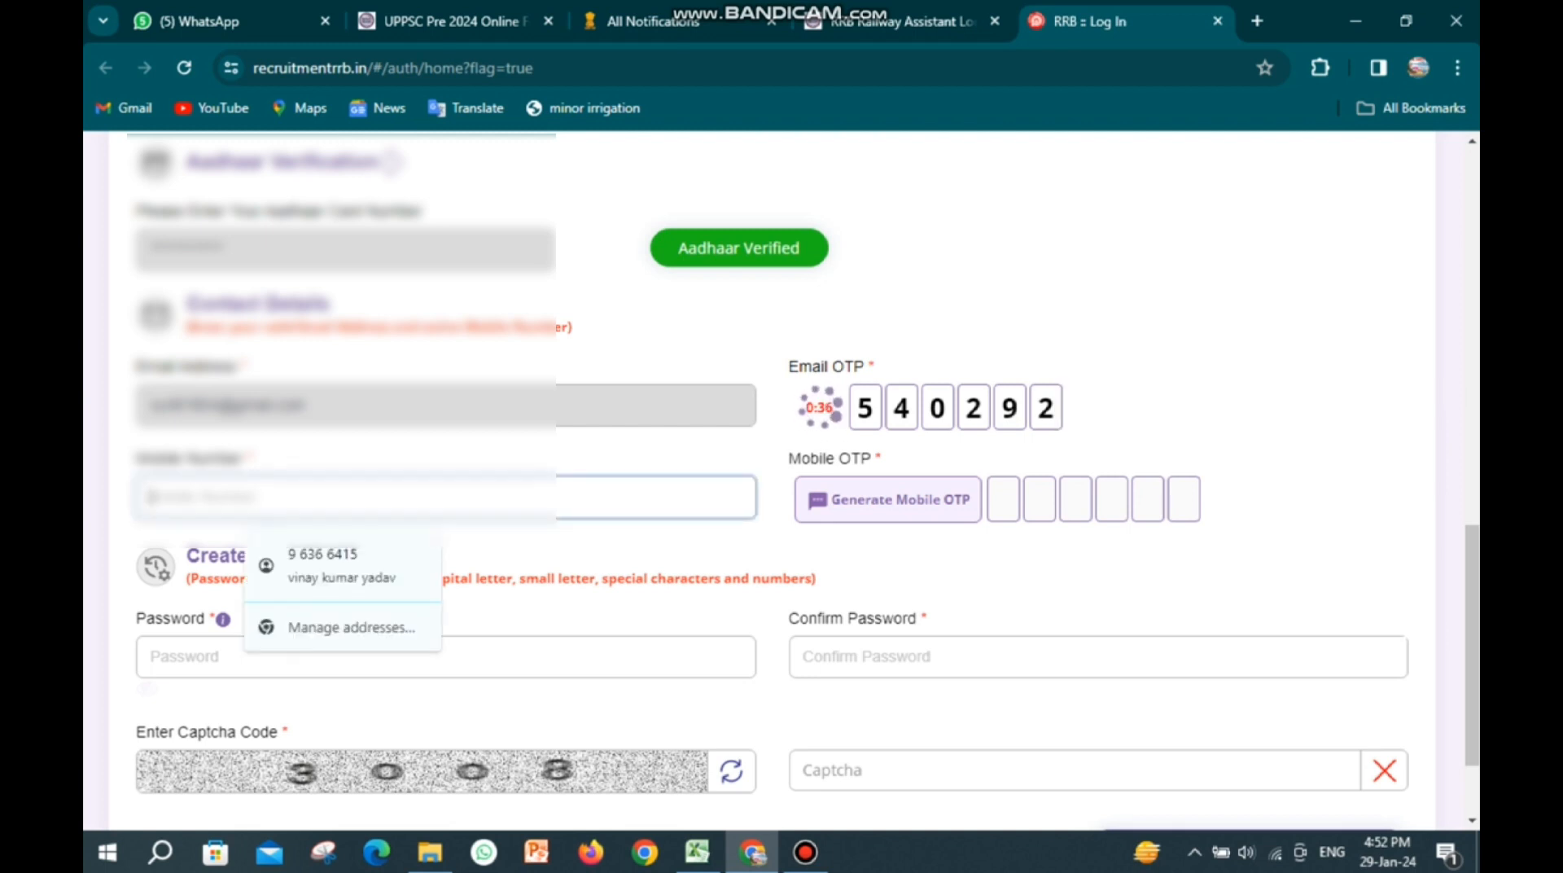
key("Down")
key("Return")
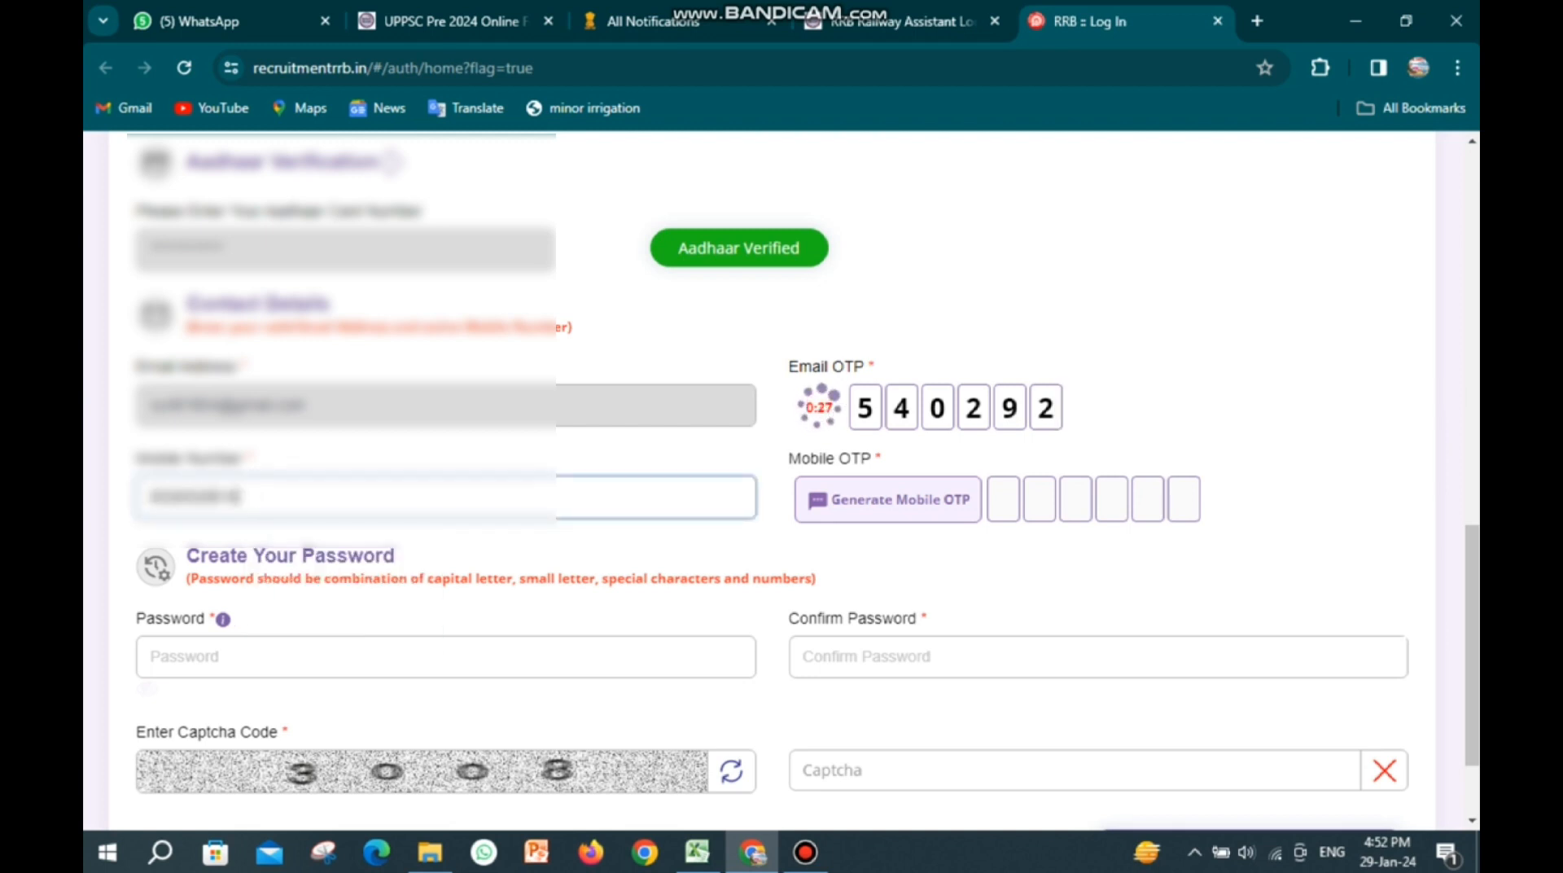
left_click(888, 499)
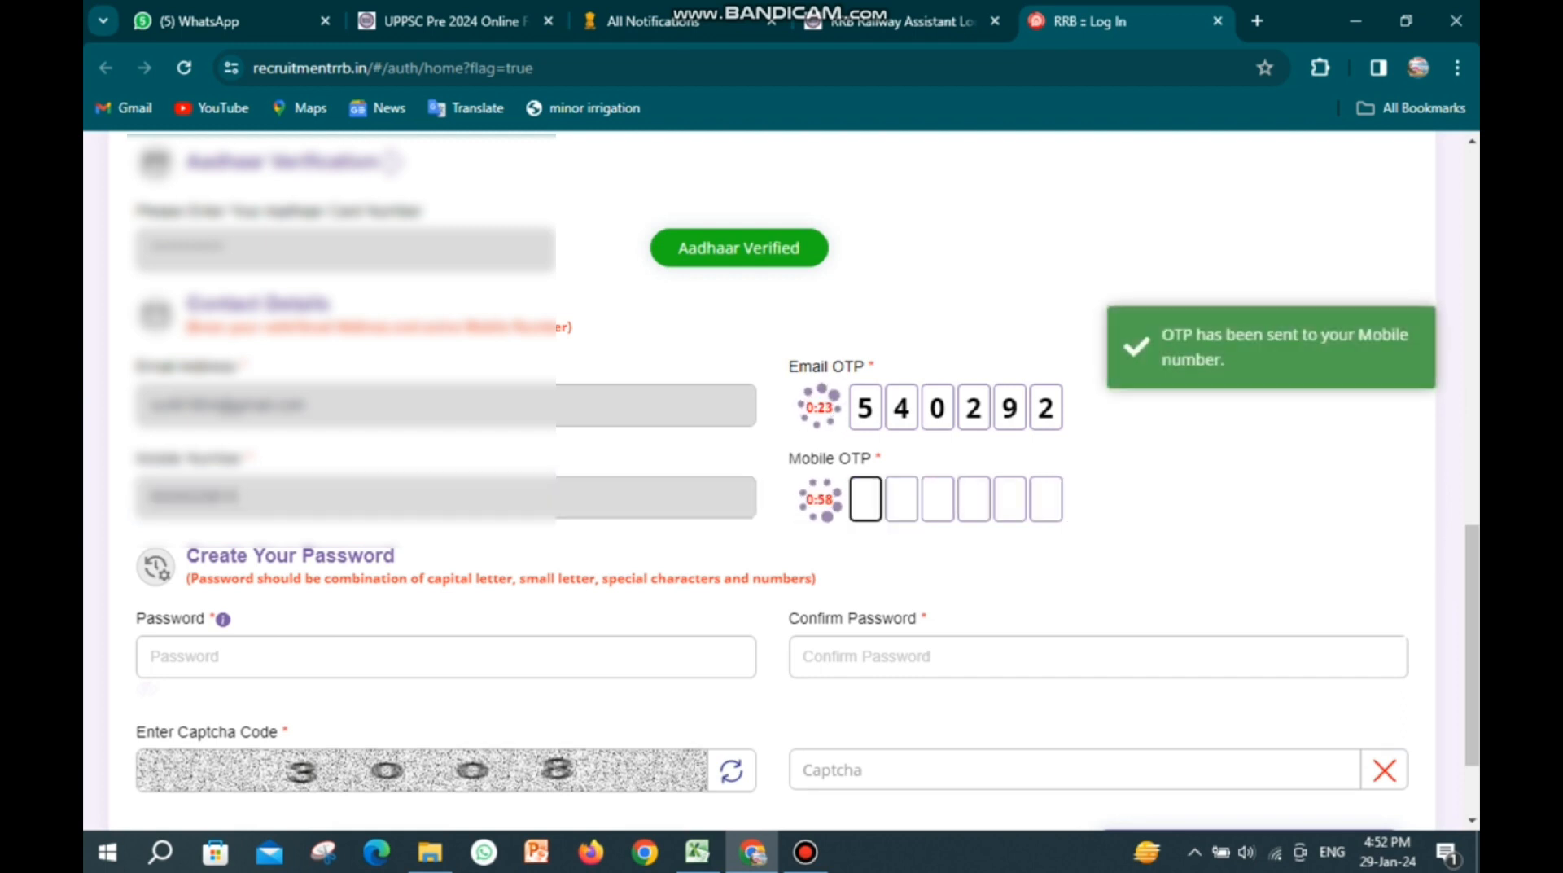
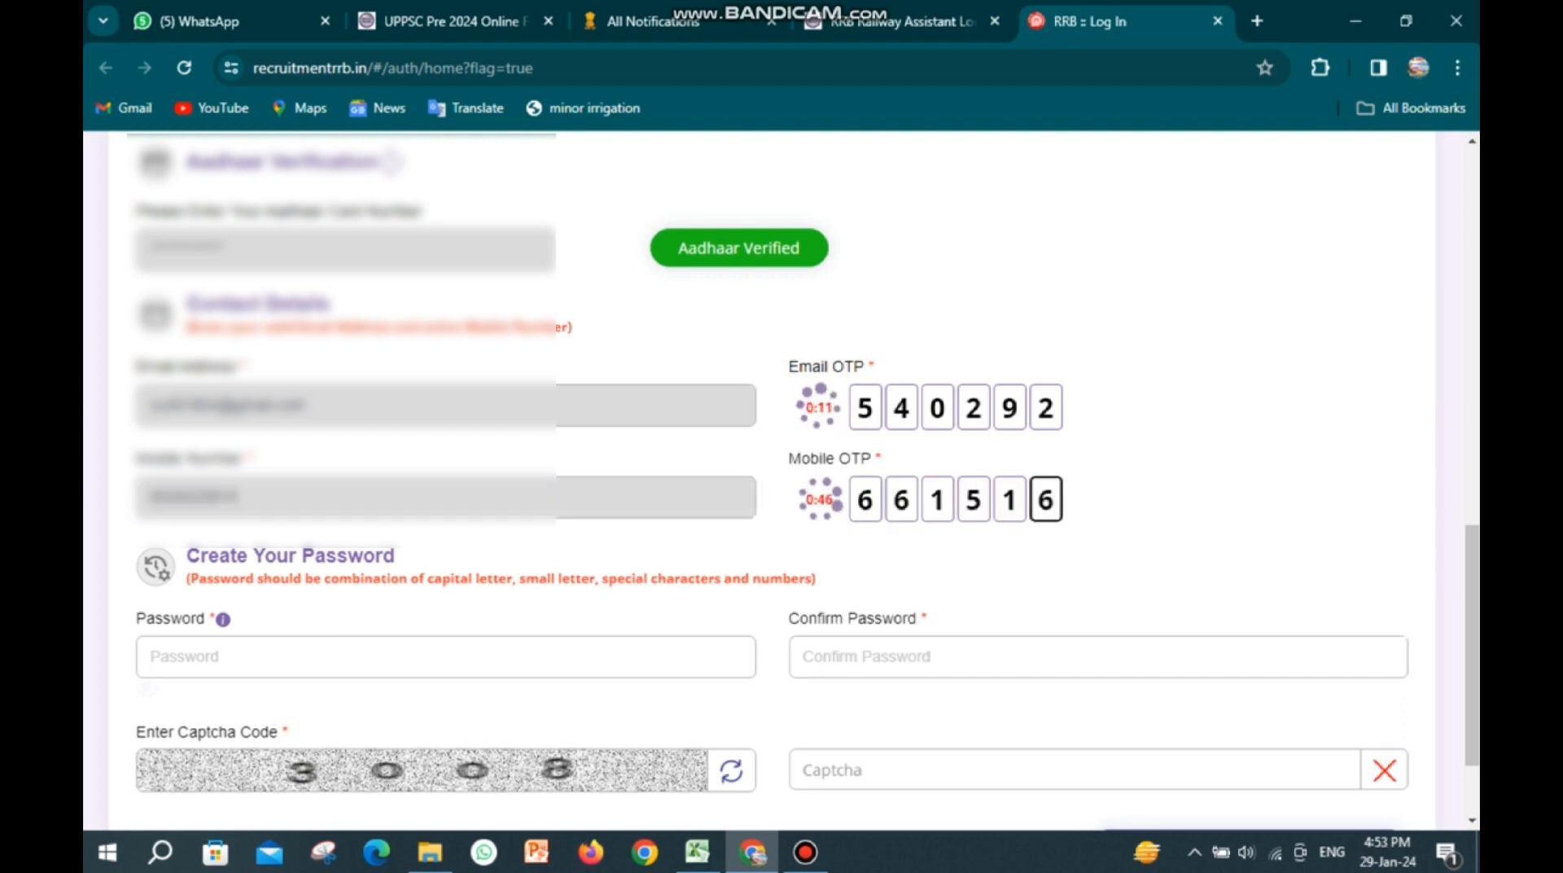
scroll(782, 480, "down", 1)
Set and confirm the account password, then enter the captcha.
left_click(446, 548)
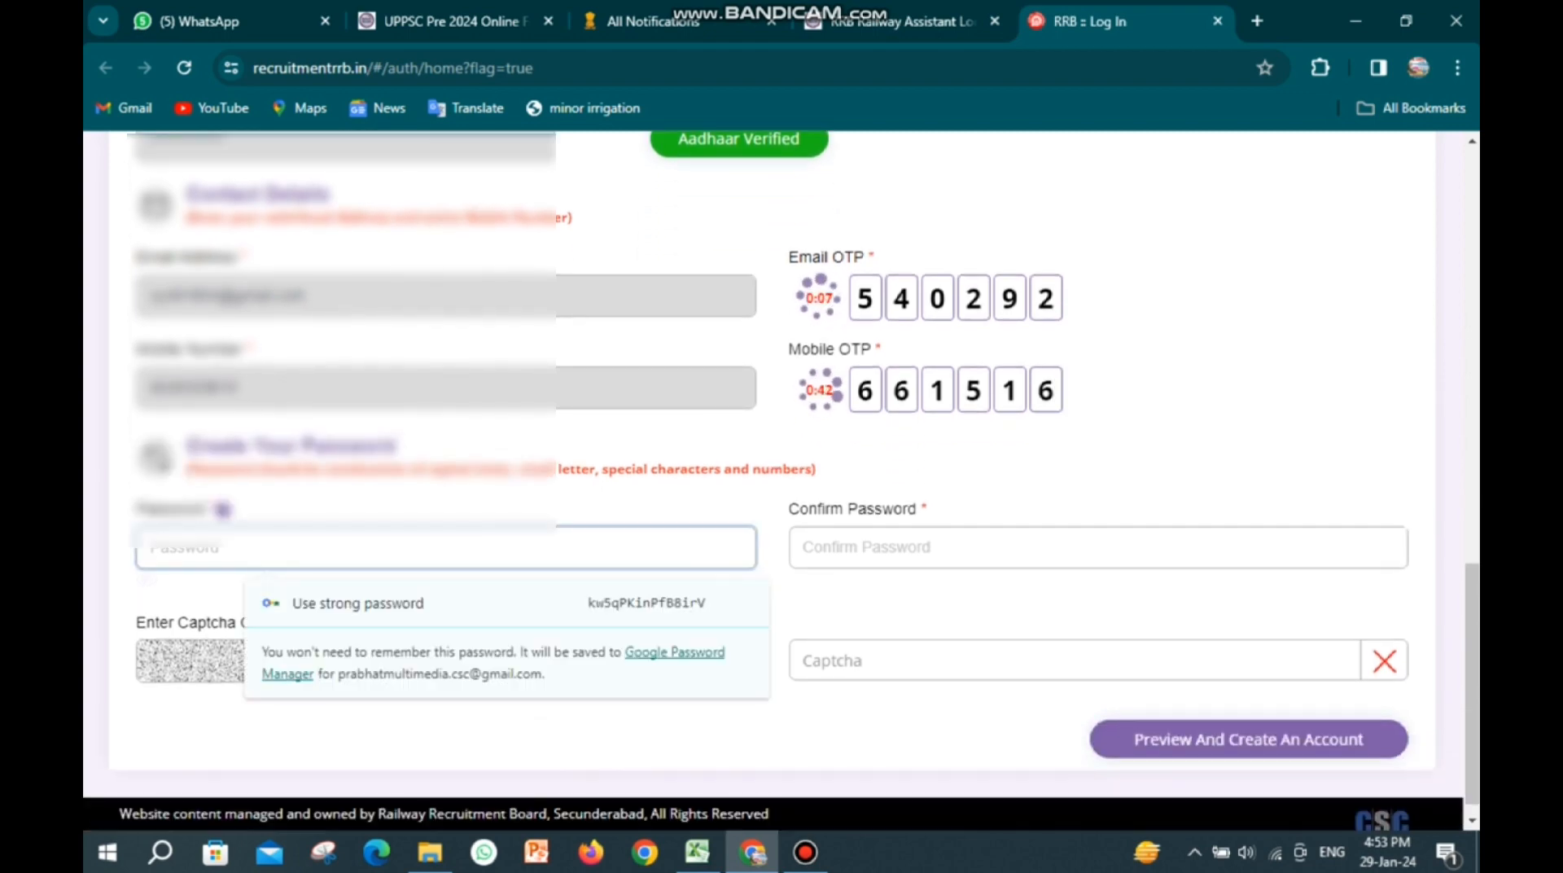
type("•••••••••")
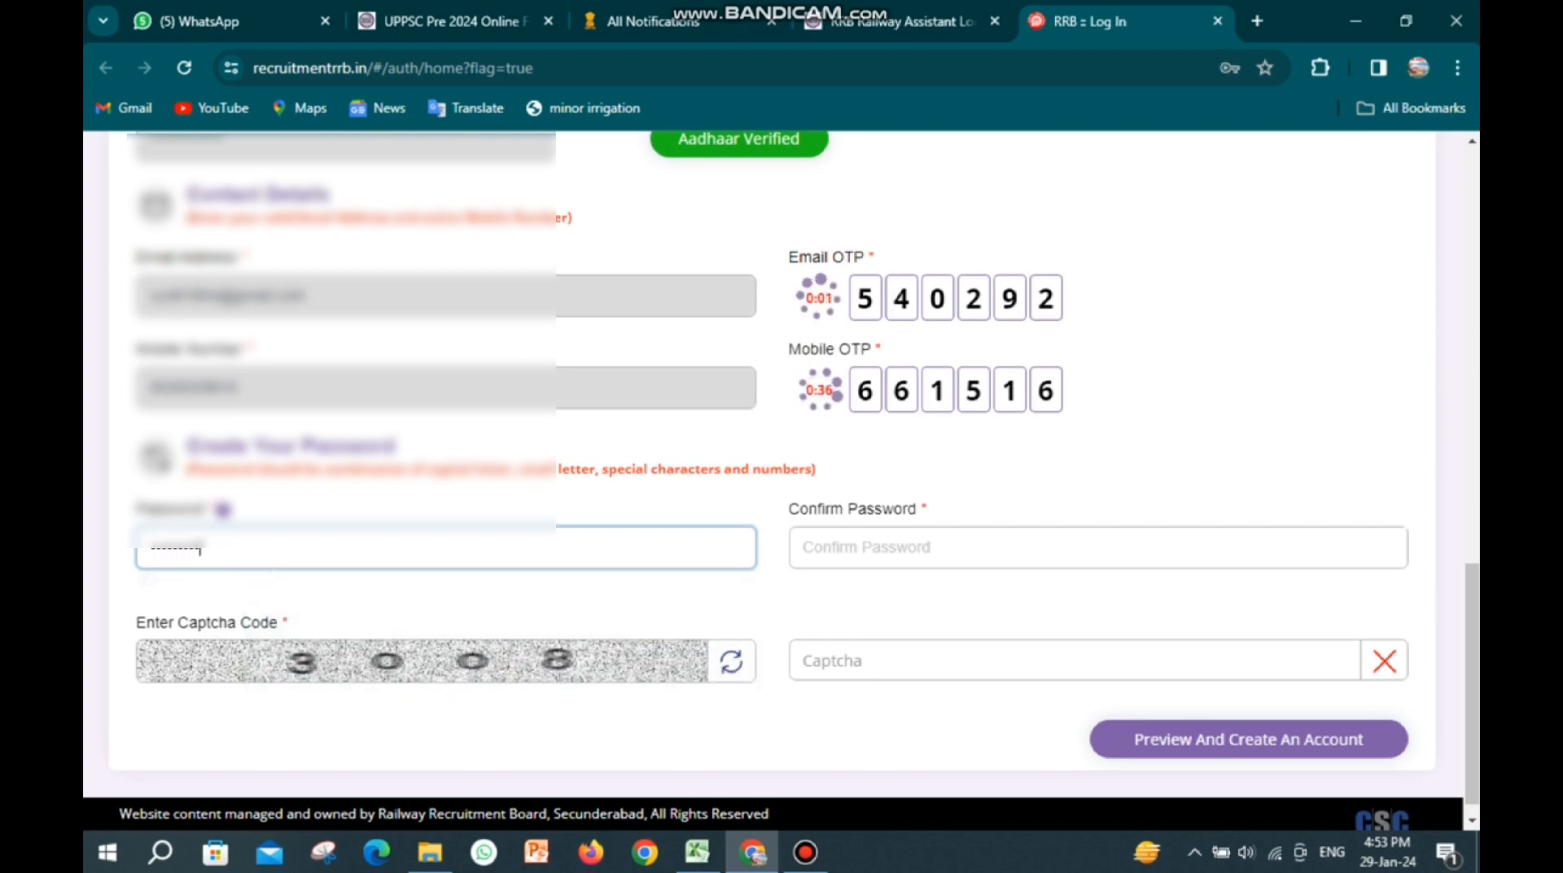
key("Tab")
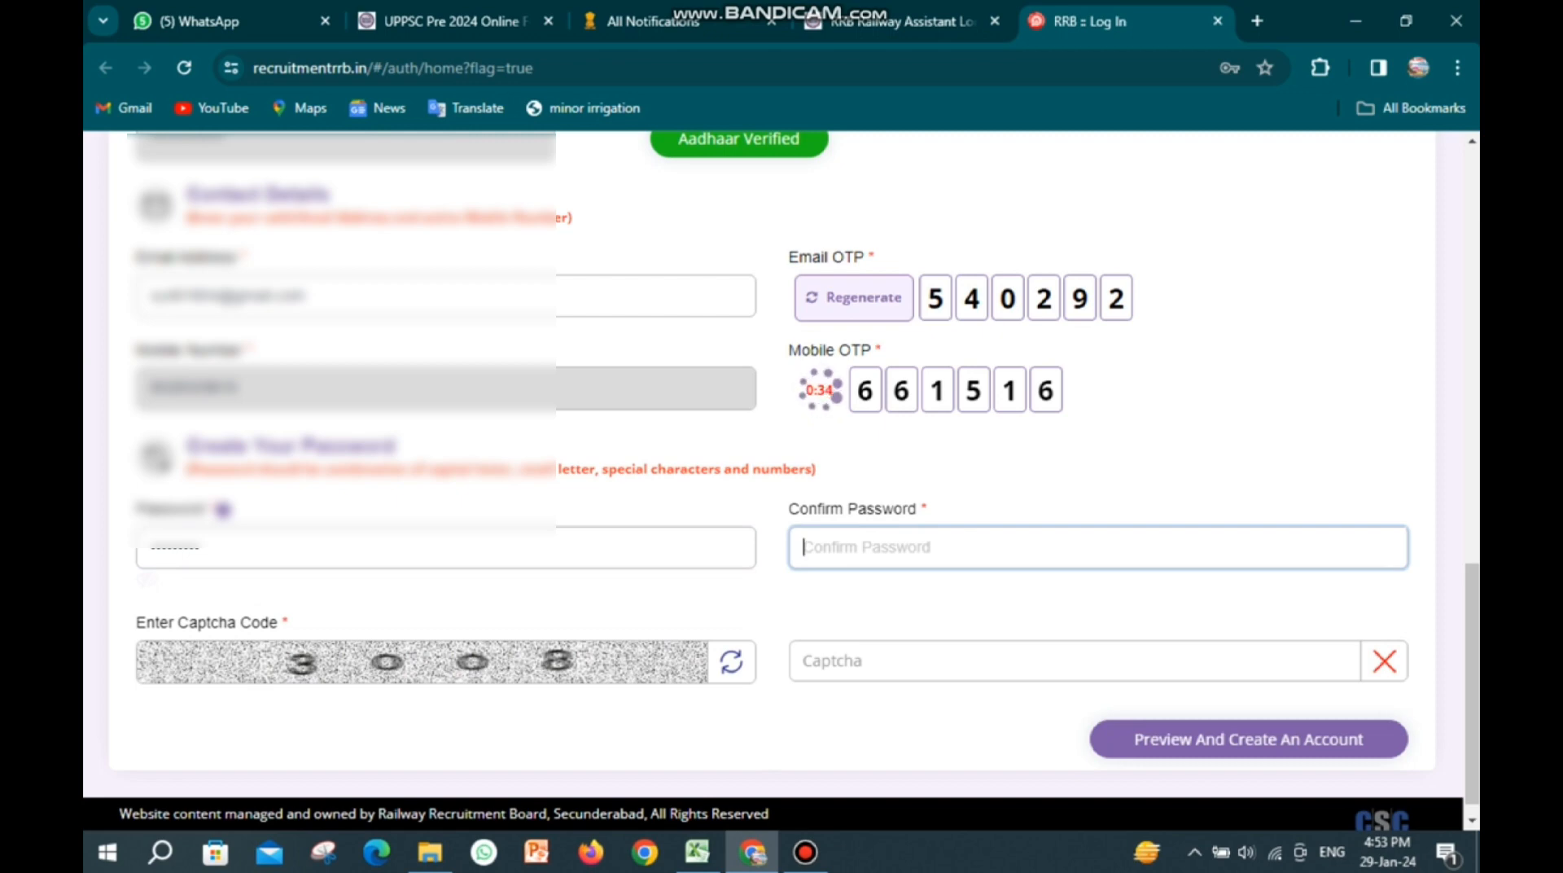
type("••••••••••")
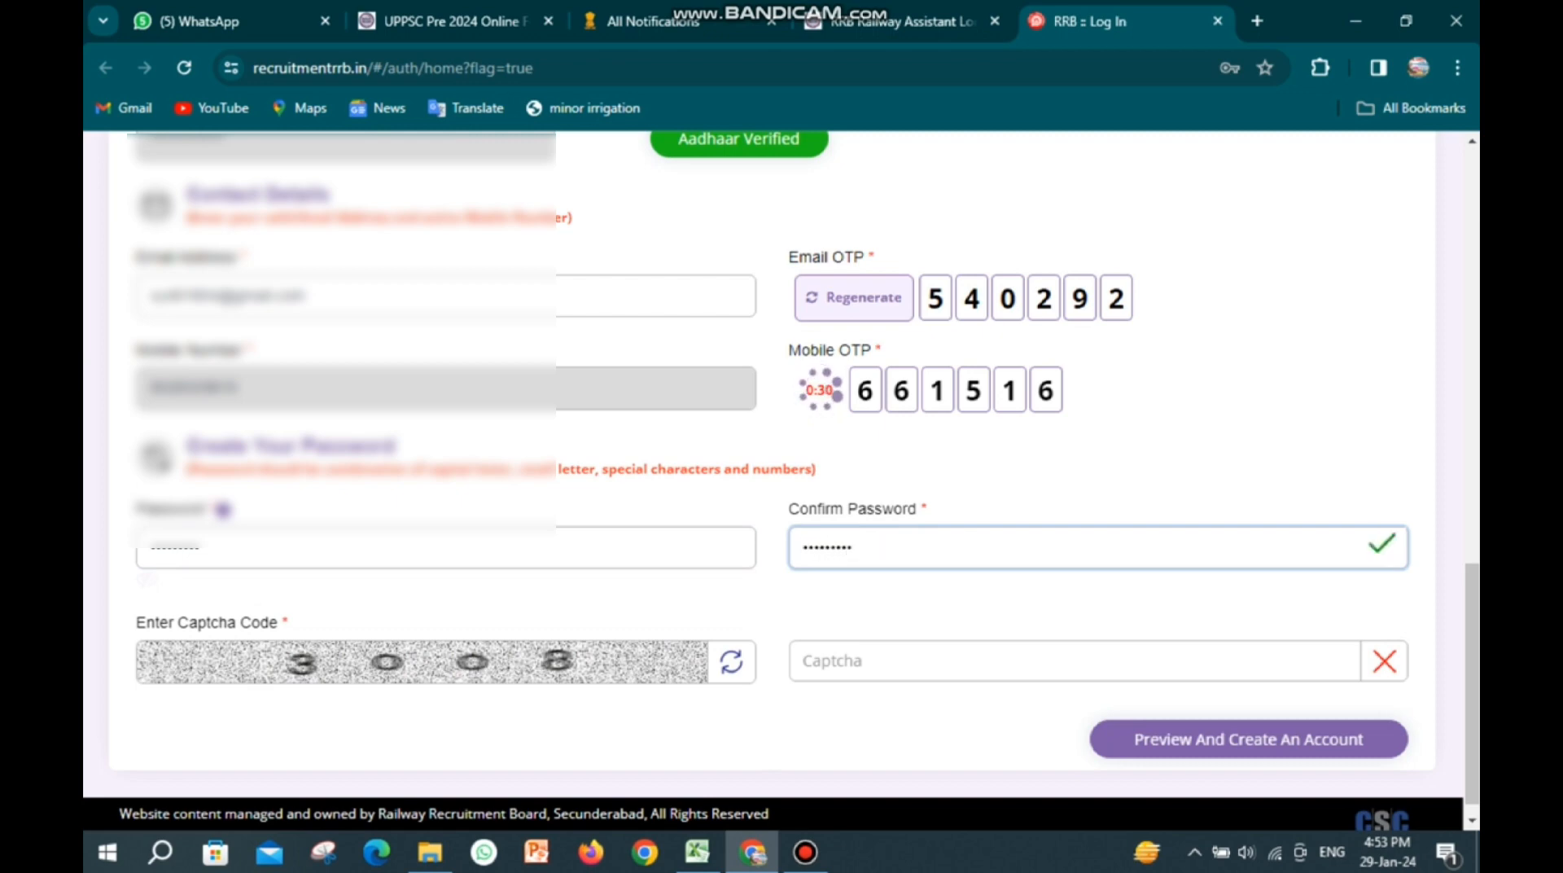
left_click(804, 660)
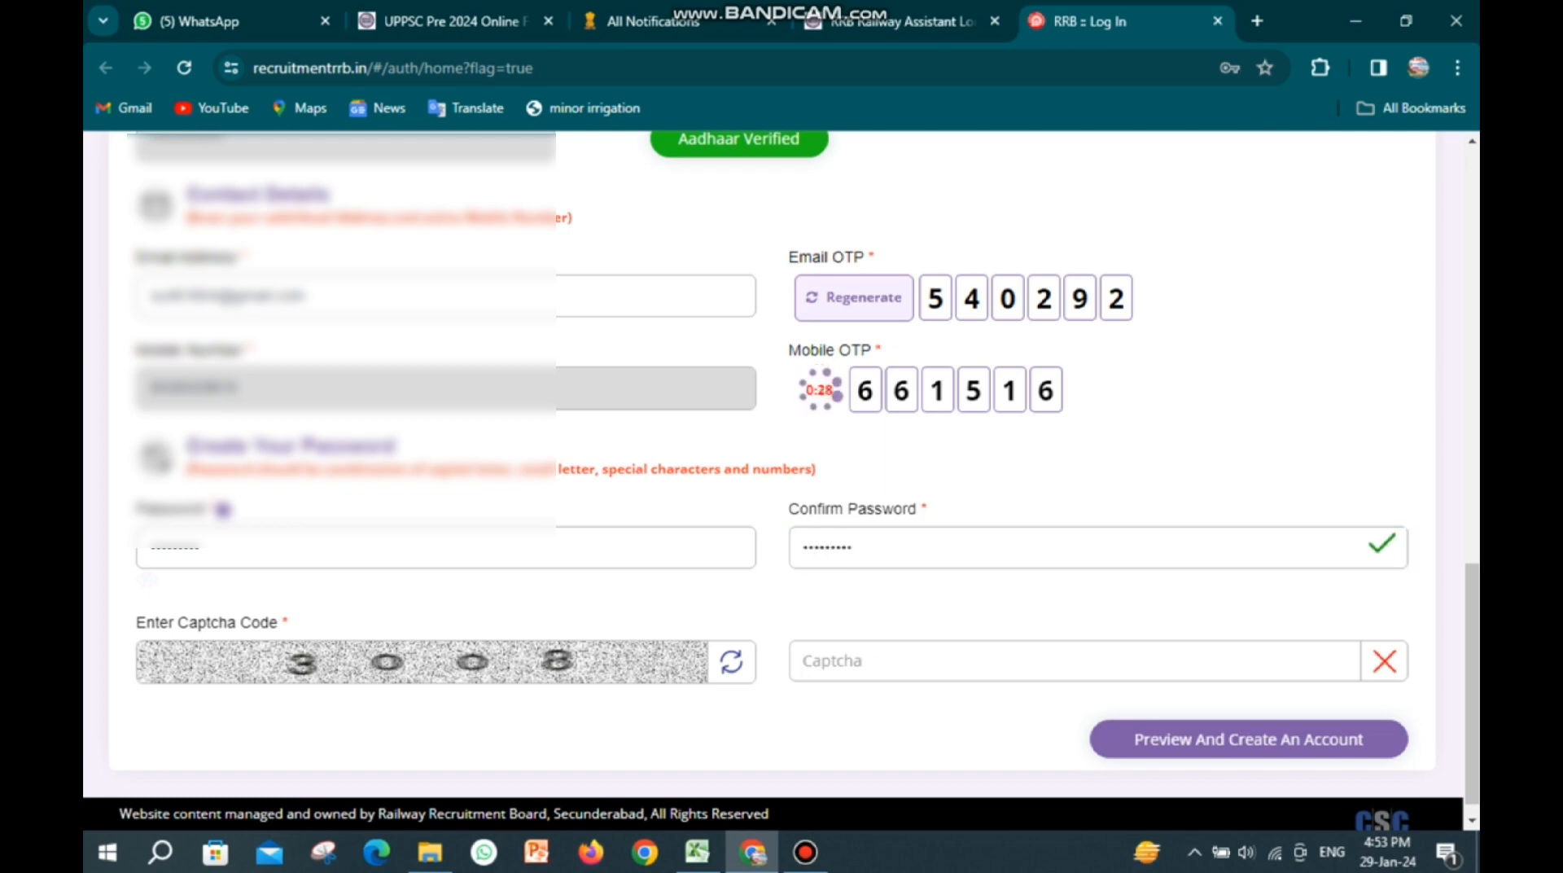
type("3")
type("008")
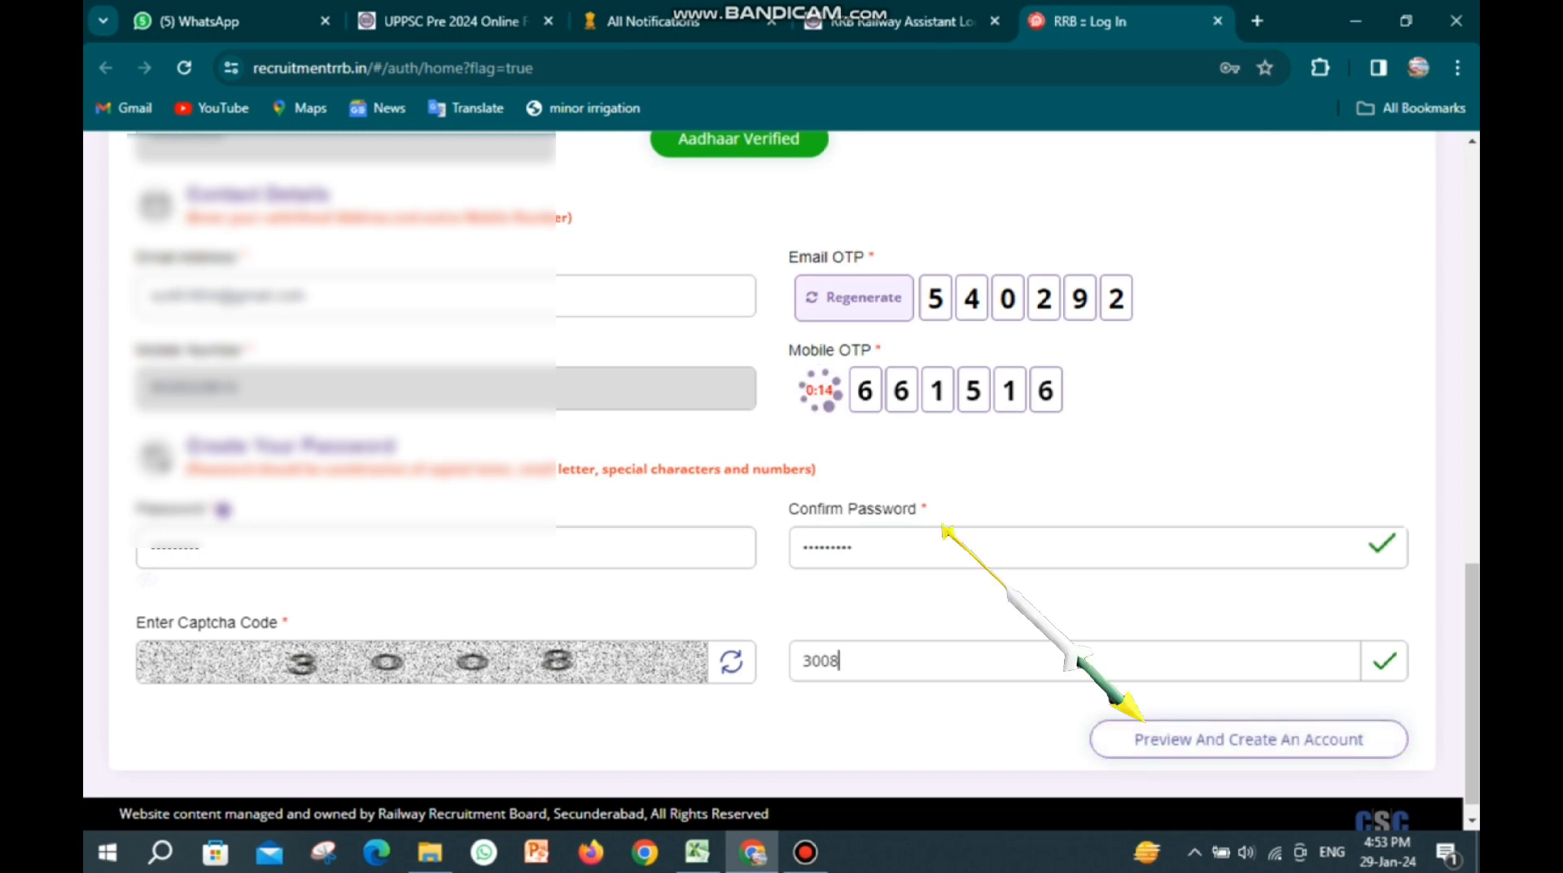
Preview the account details, tick them as re-checked, create the account and proceed.
left_click(1249, 739)
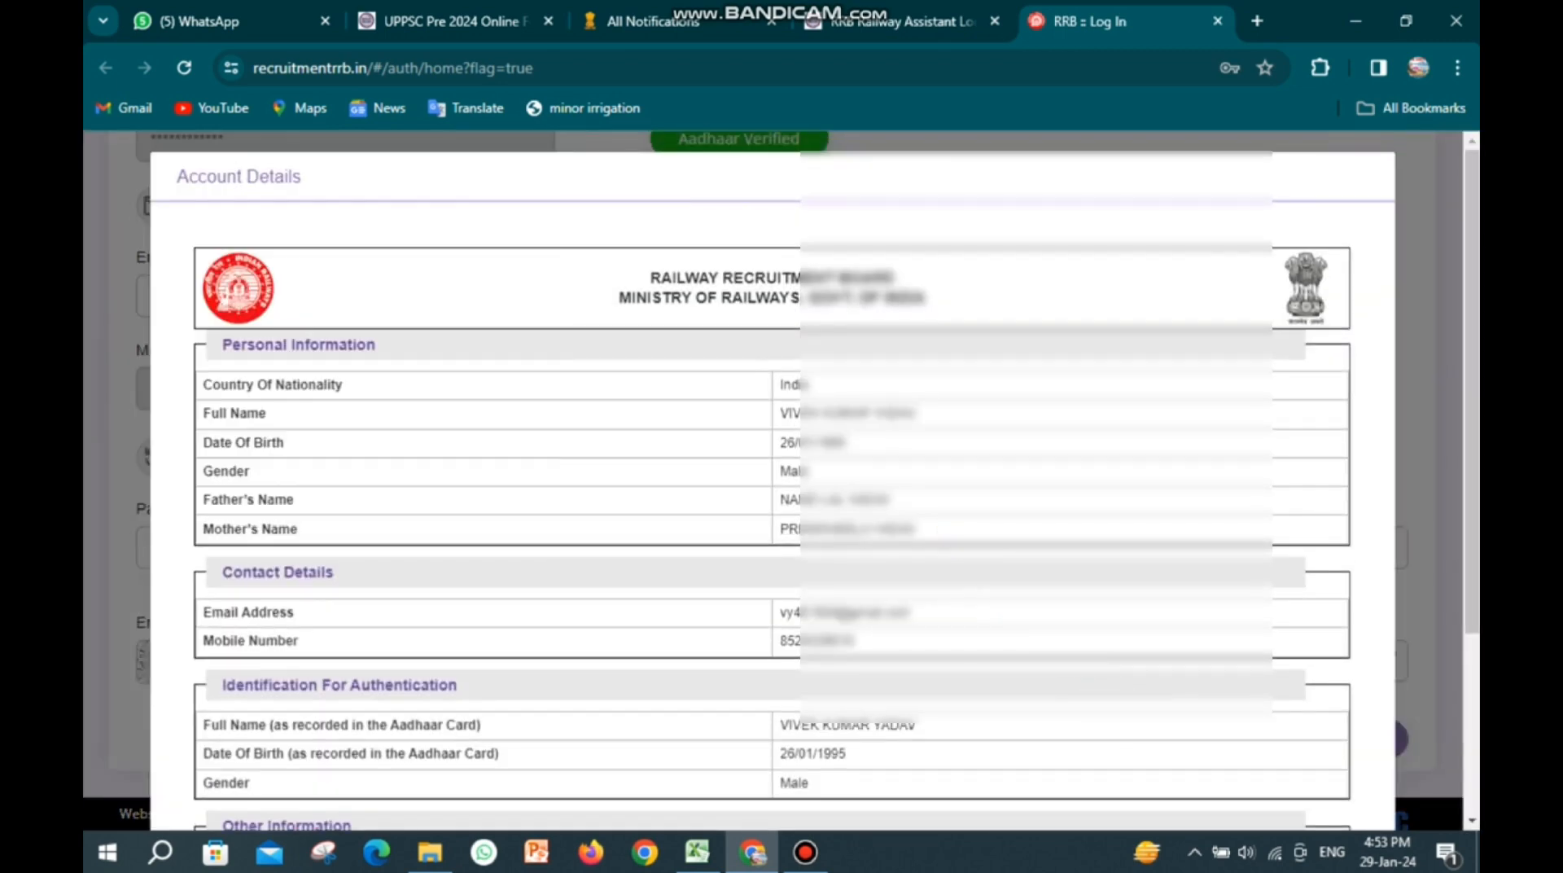
scroll(772, 488, "down", 3)
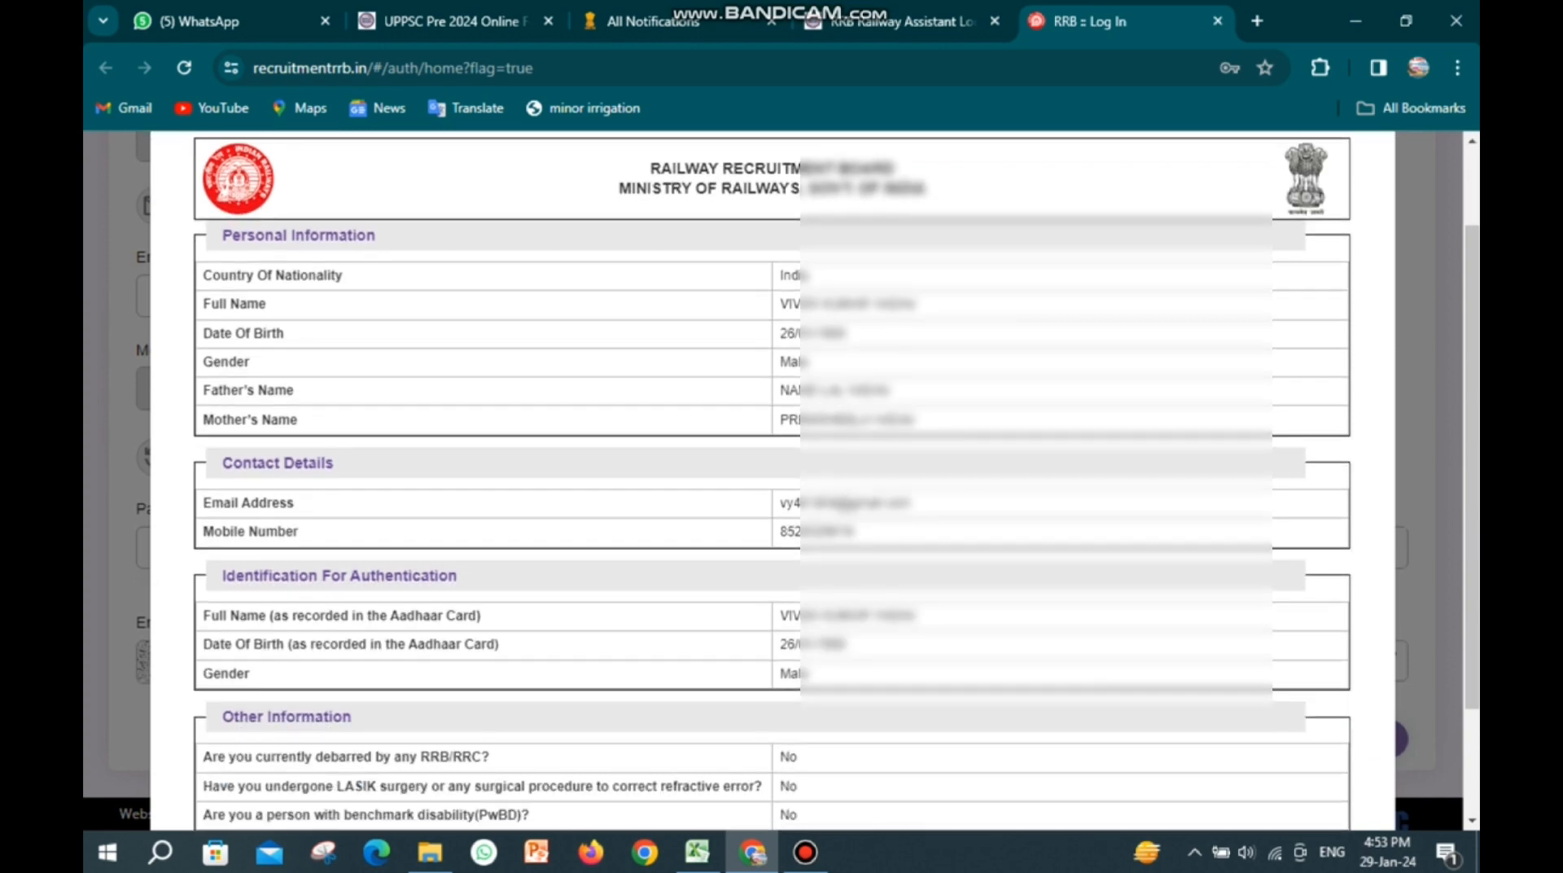
scroll(772, 488, "down", 1)
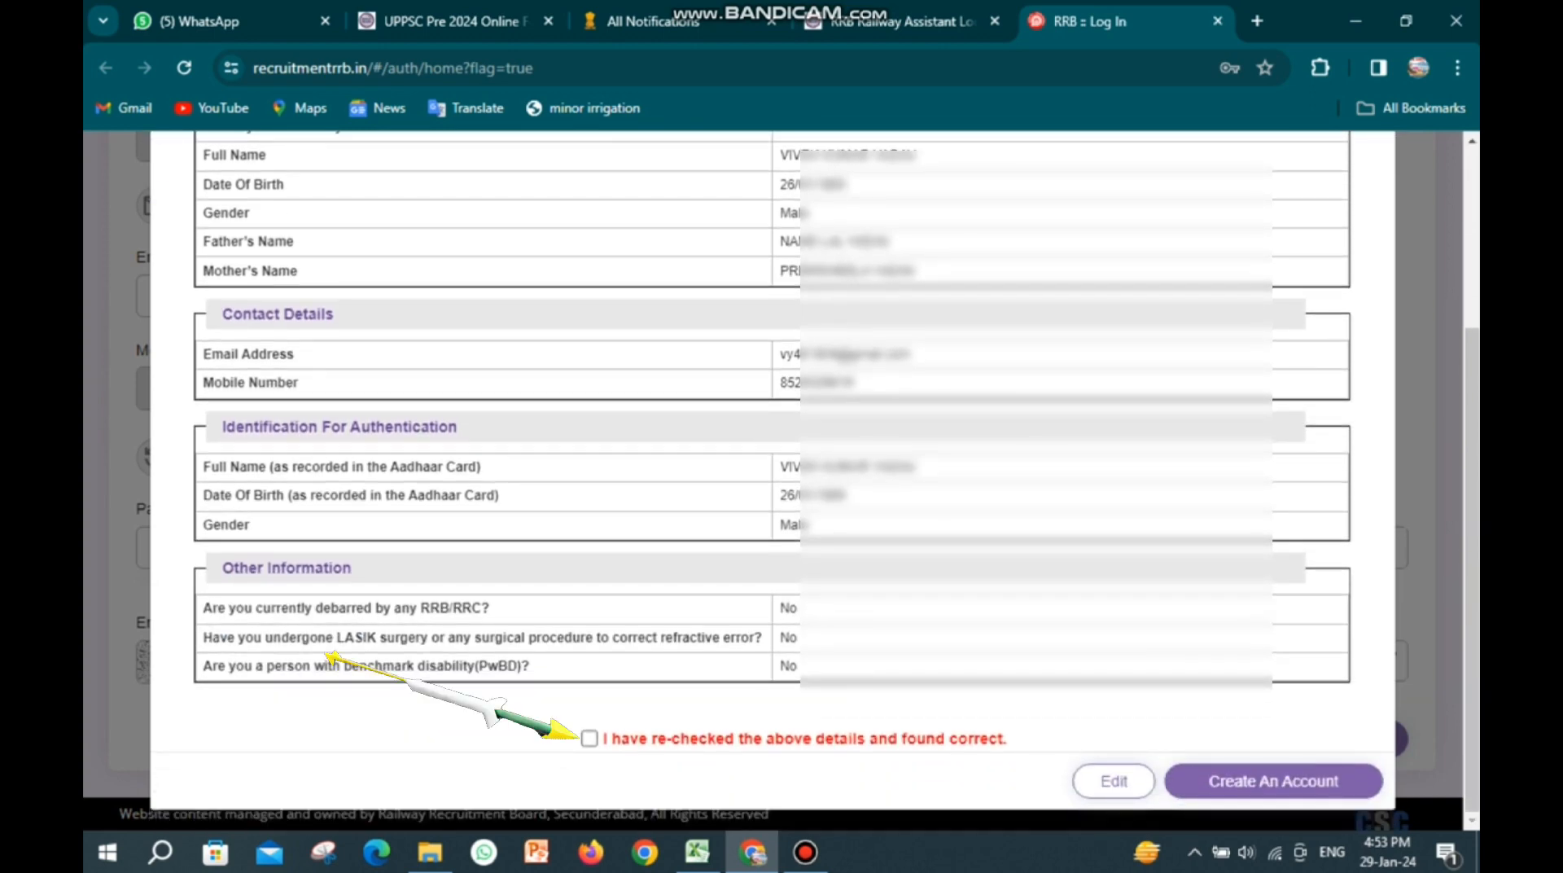
left_click(588, 738)
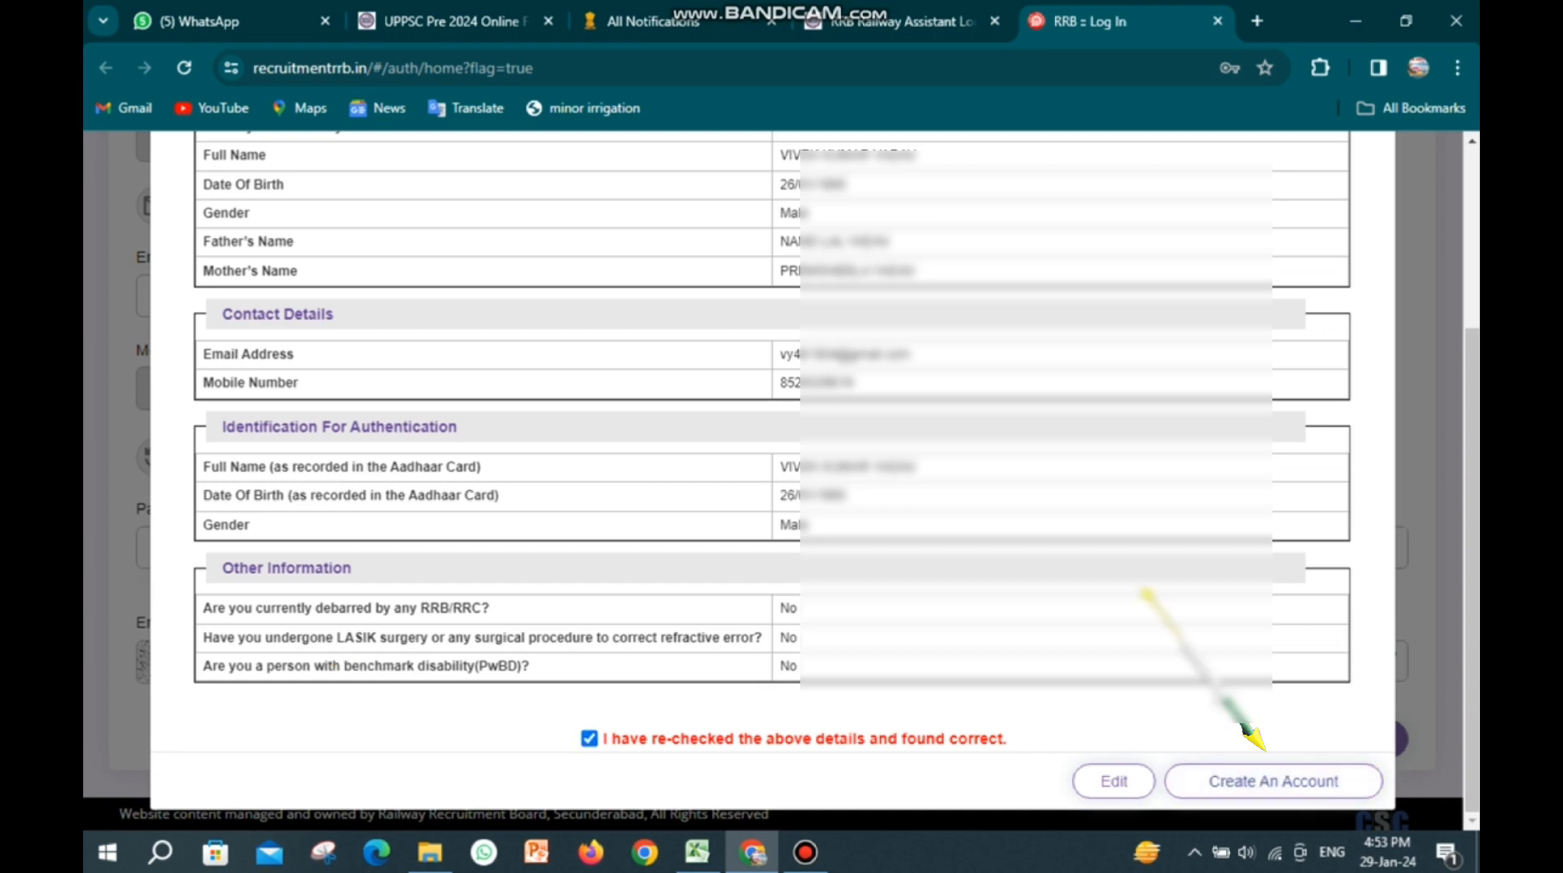
left_click(1250, 780)
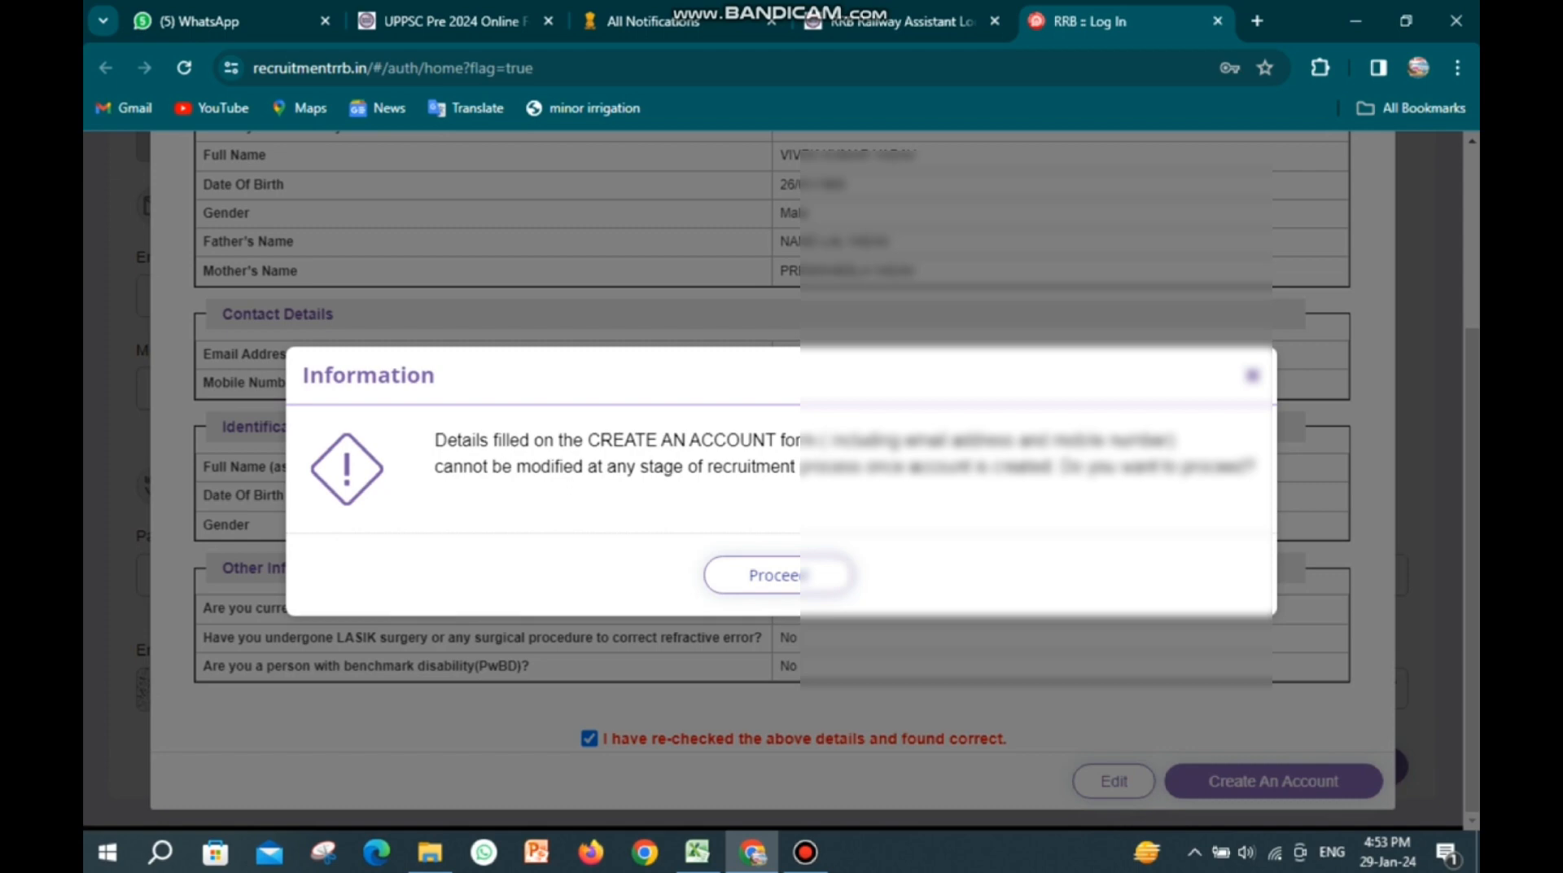
left_click(774, 575)
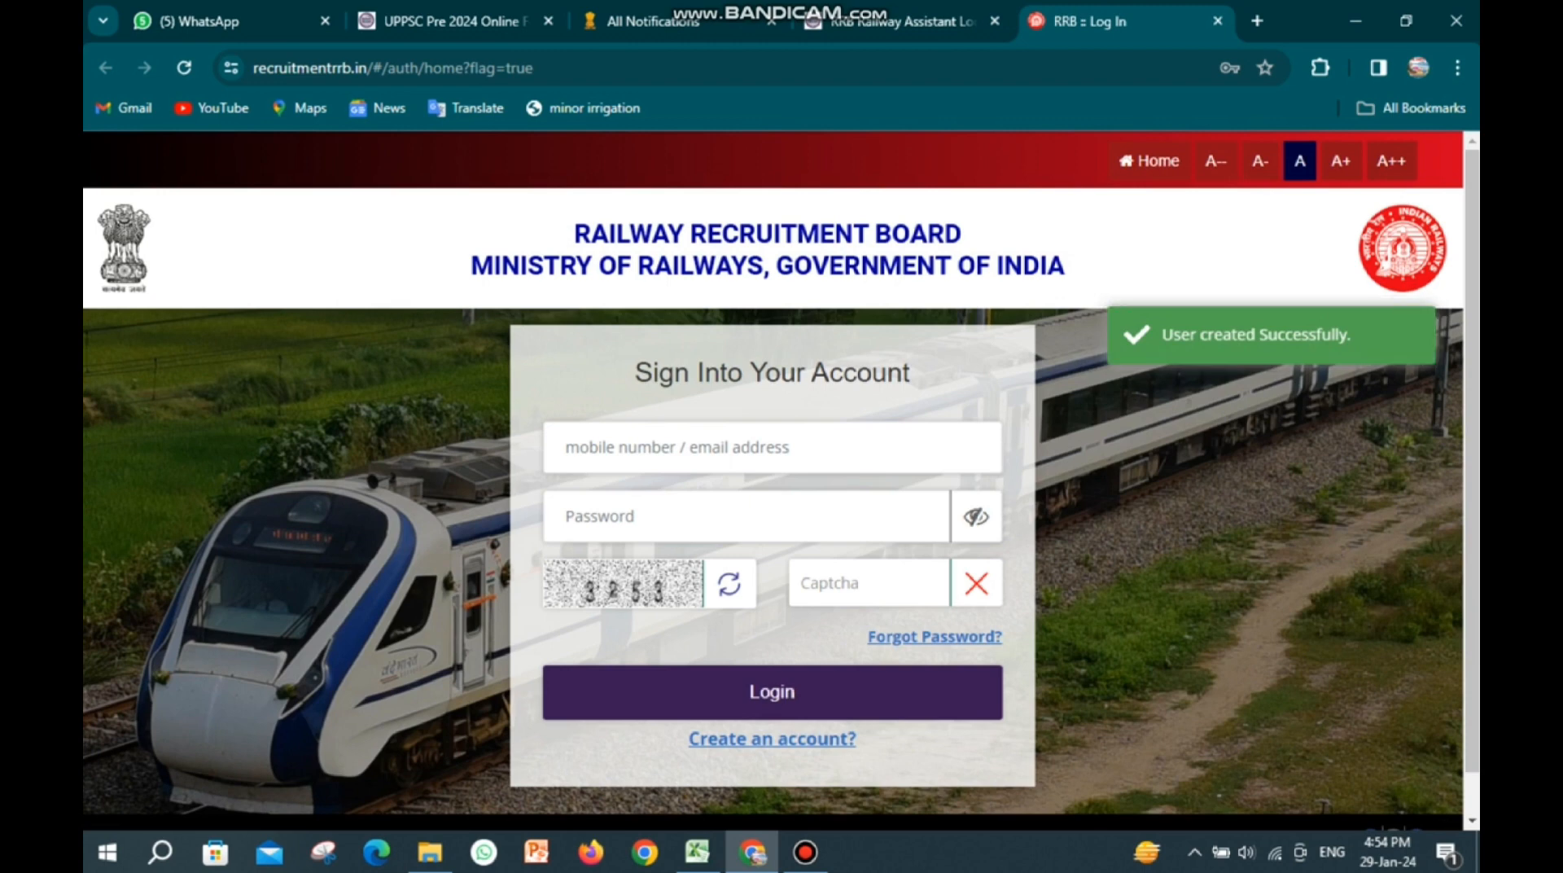
Log in using the registered mobile number, the account password and the captcha.
left_click(772, 447)
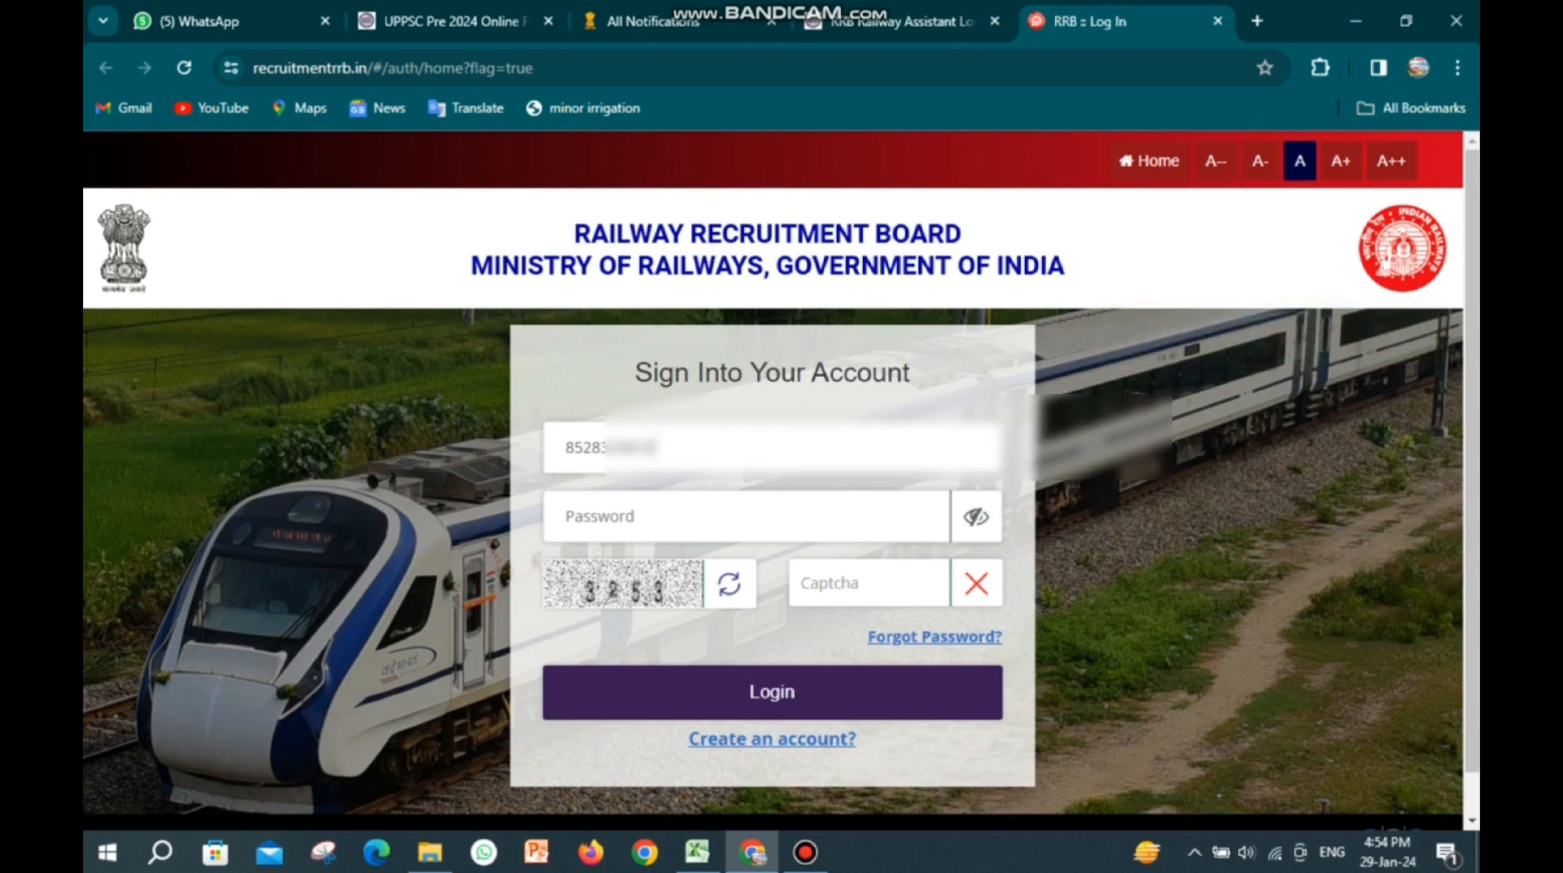
left_click(746, 516)
type("••••••••••")
left_click(869, 583)
type("3")
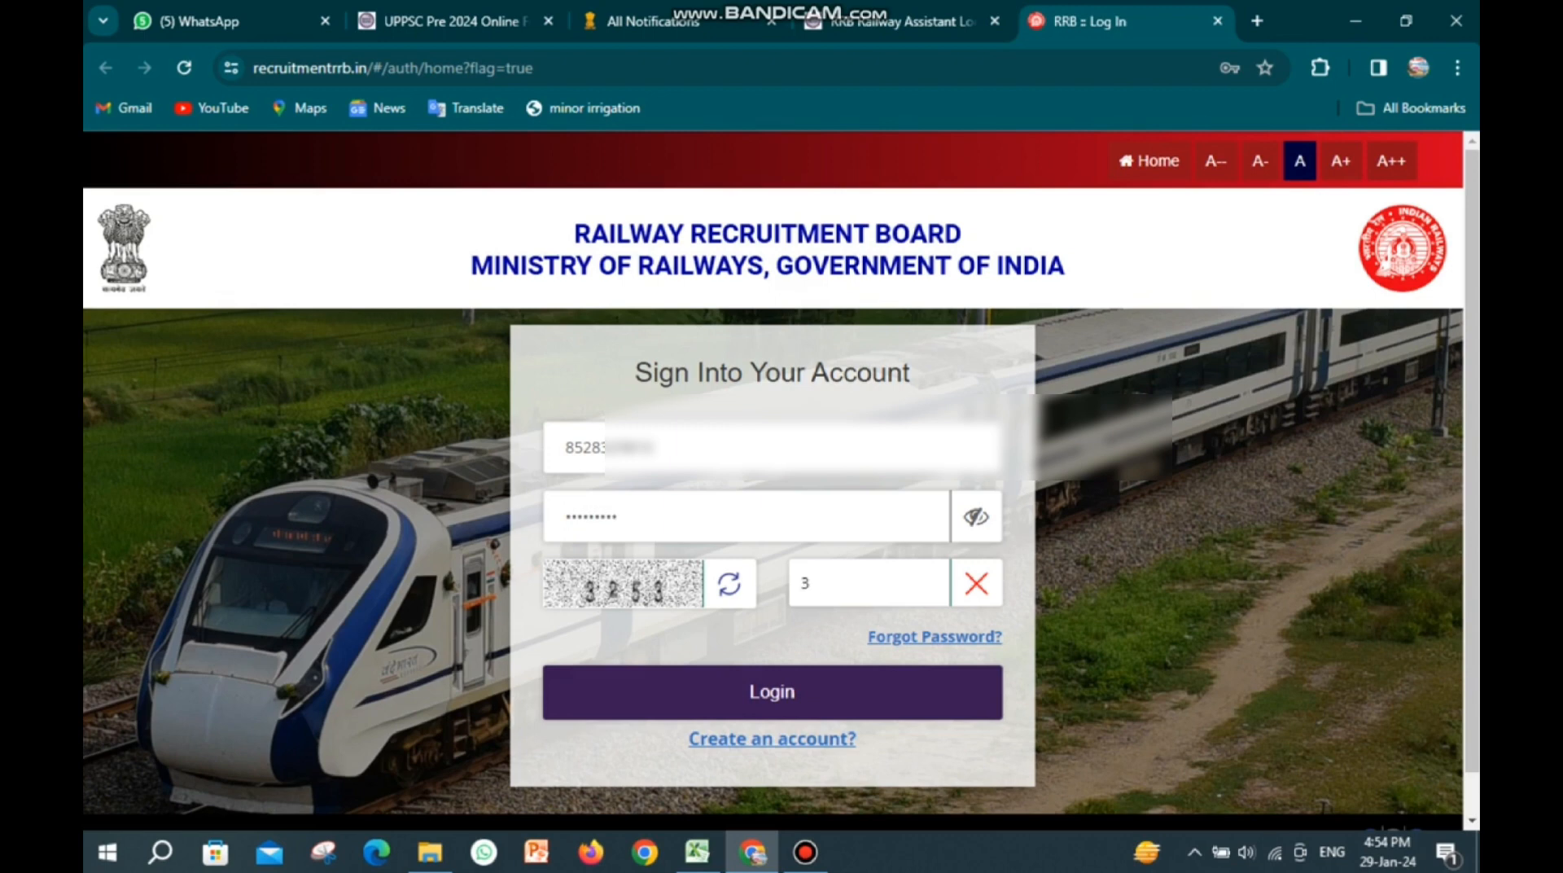
type("253")
key("Return")
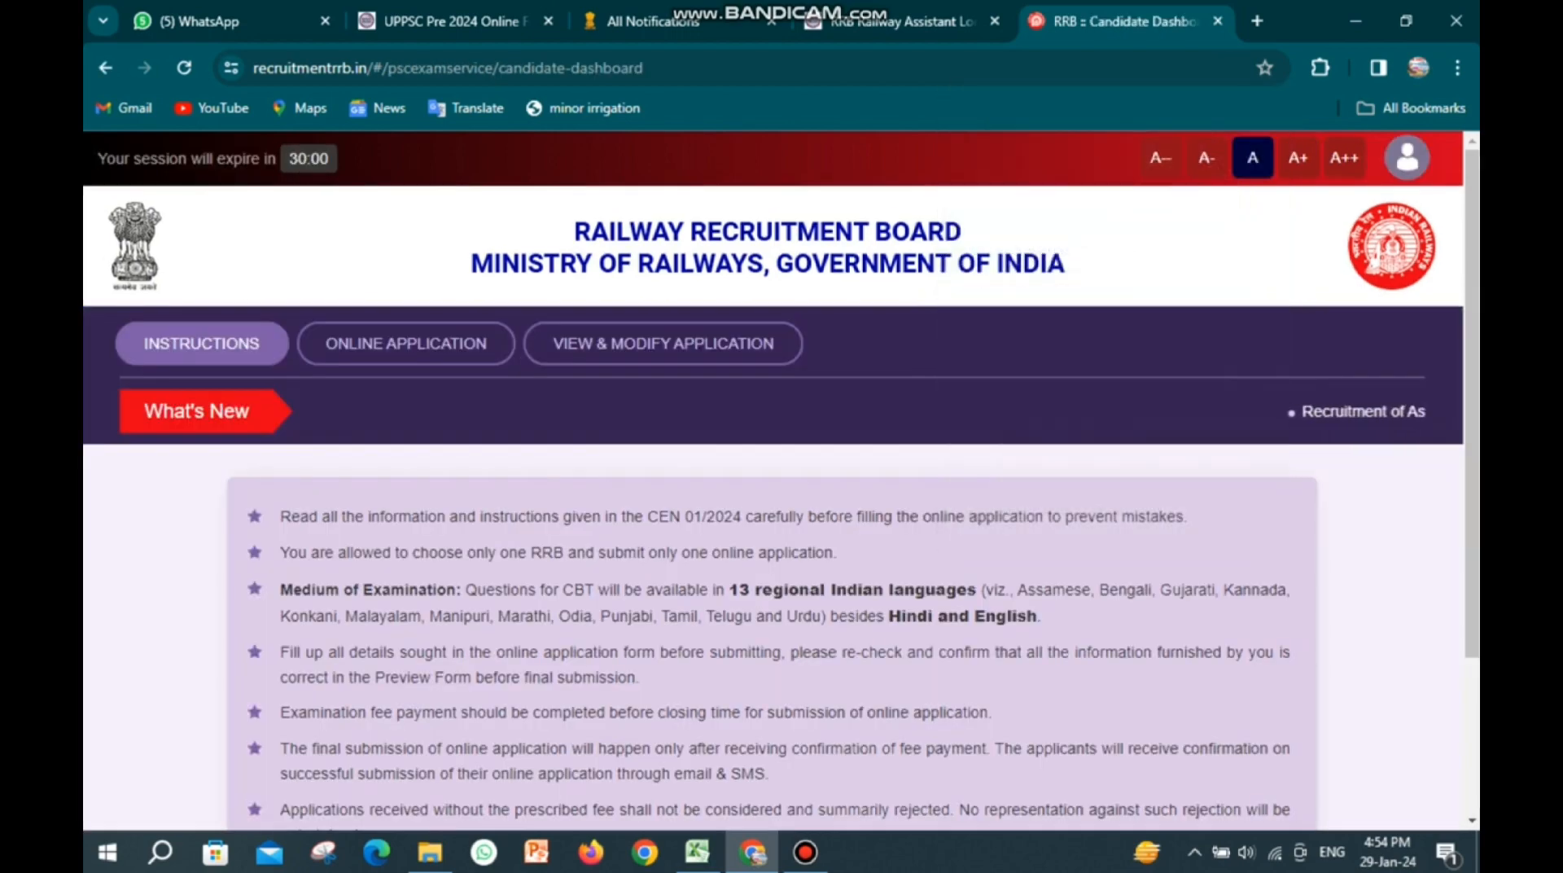
Open Online Application for CEN 01/2024 and select Prayagraj in 'Select the RRB'.
scroll(774, 489, "down", 3)
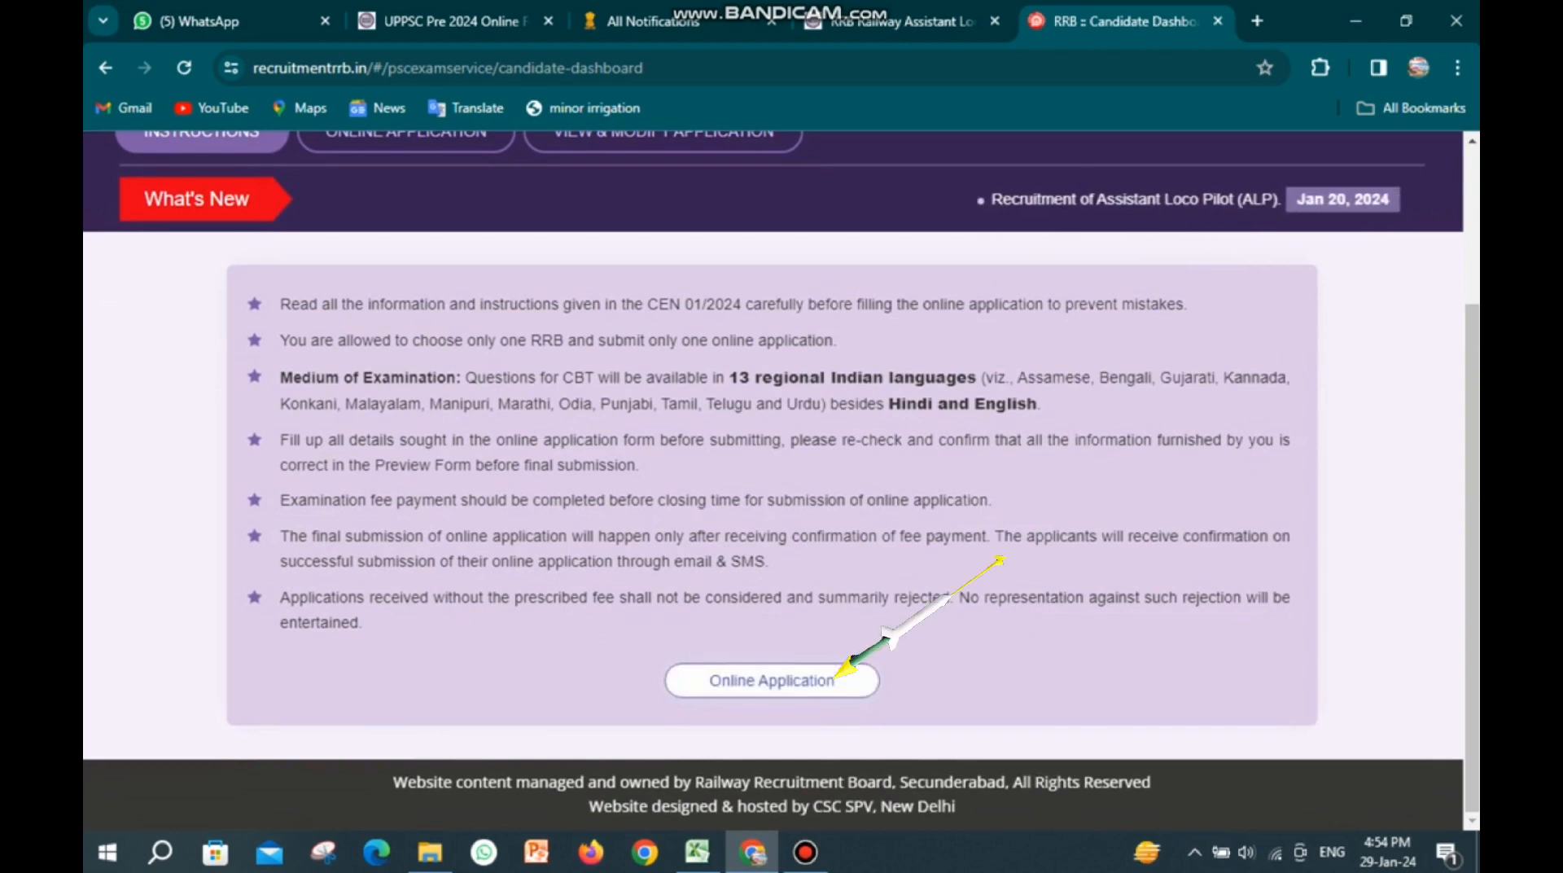
left_click(830, 679)
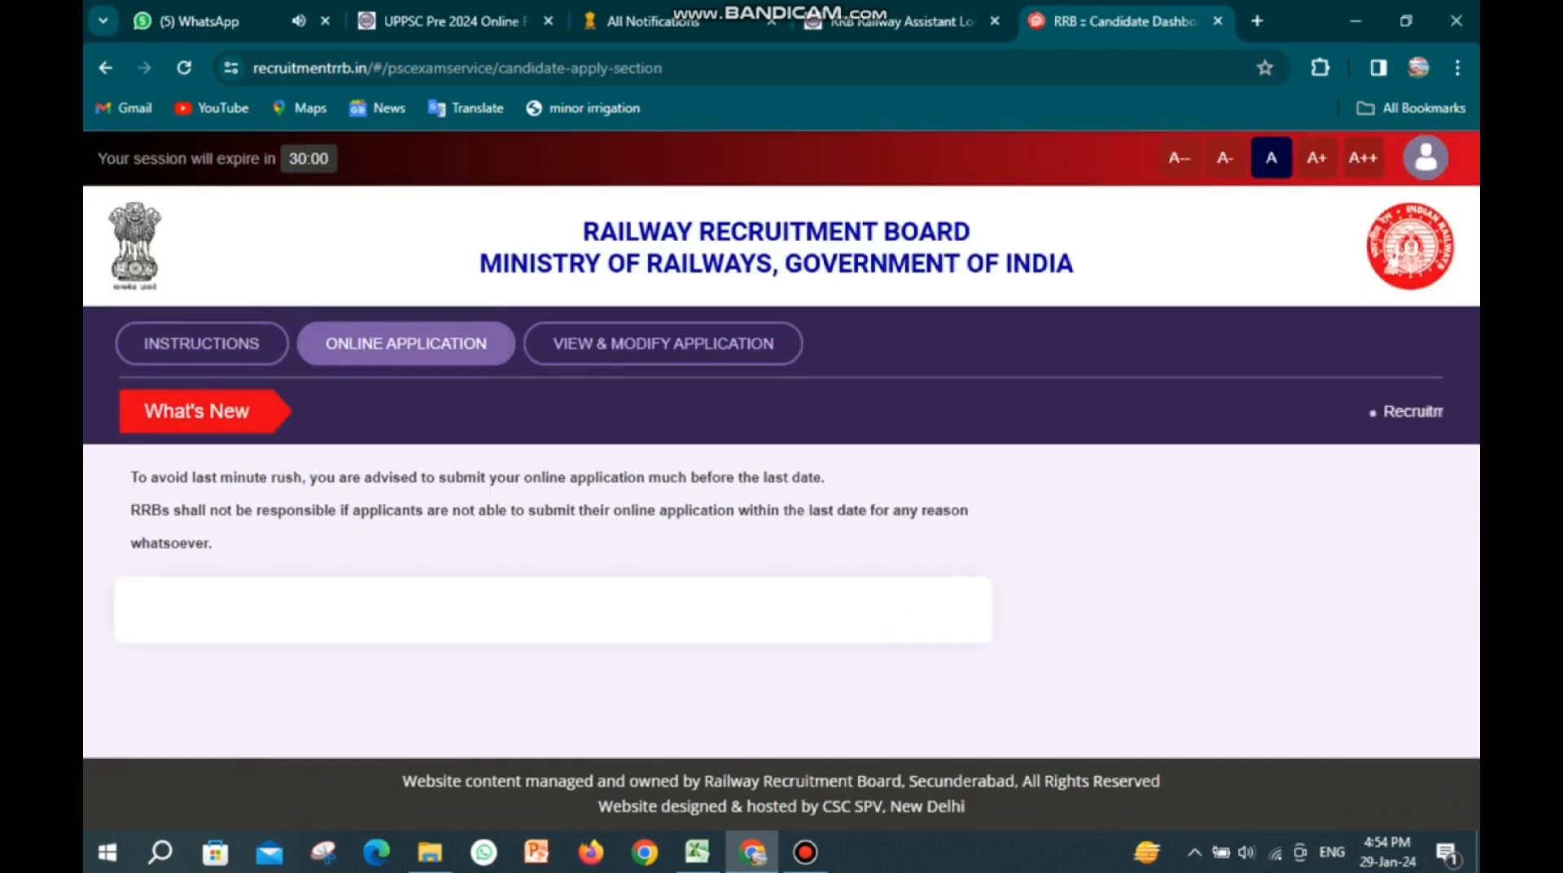
scroll(773, 480, "down", 2)
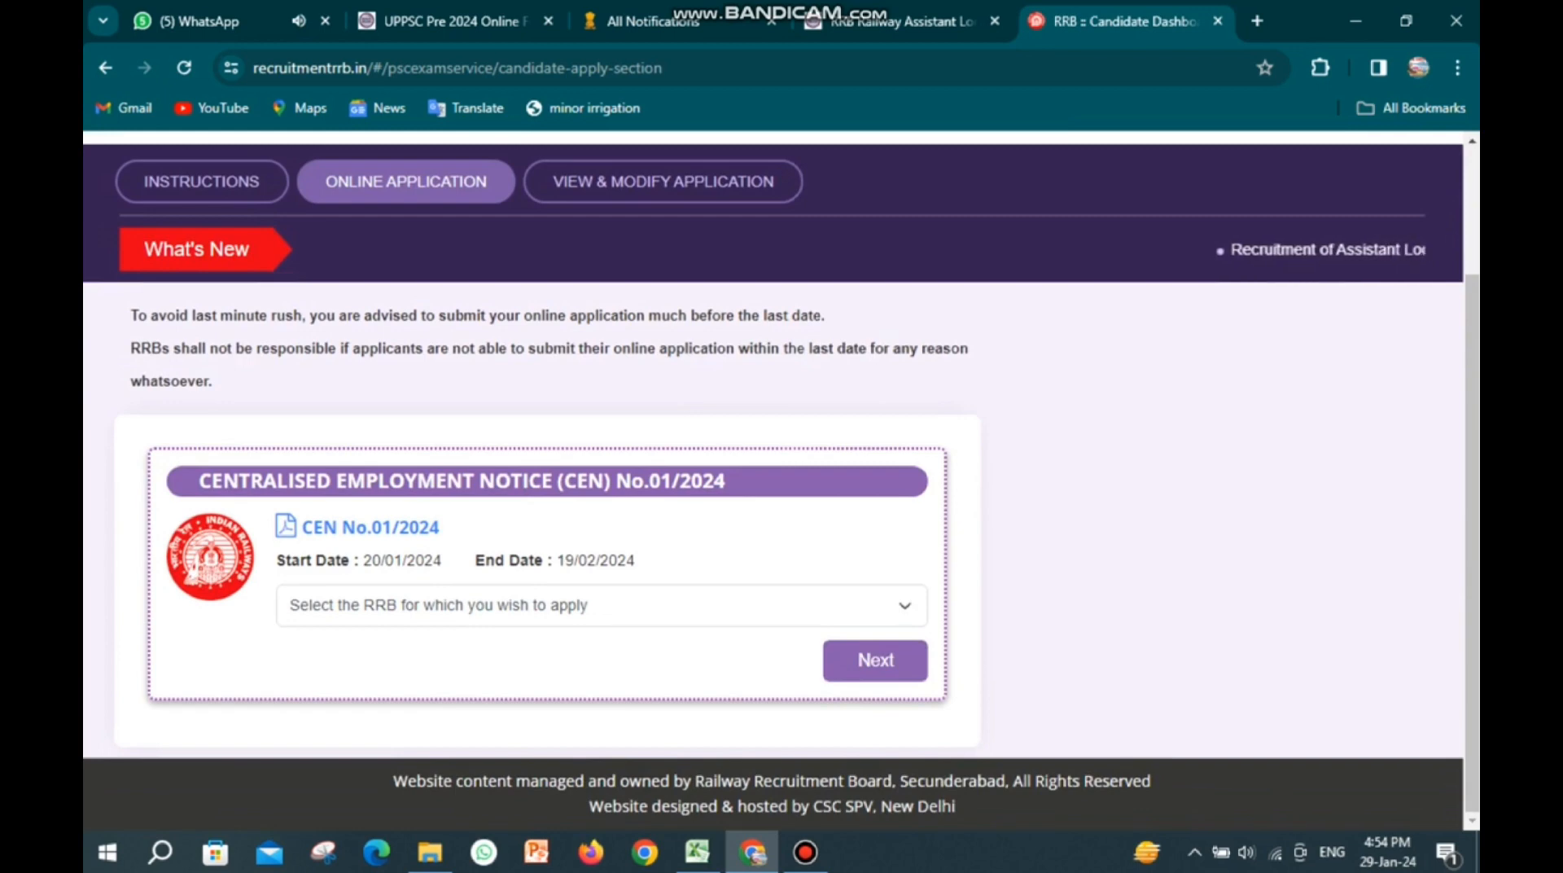
left_click(601, 605)
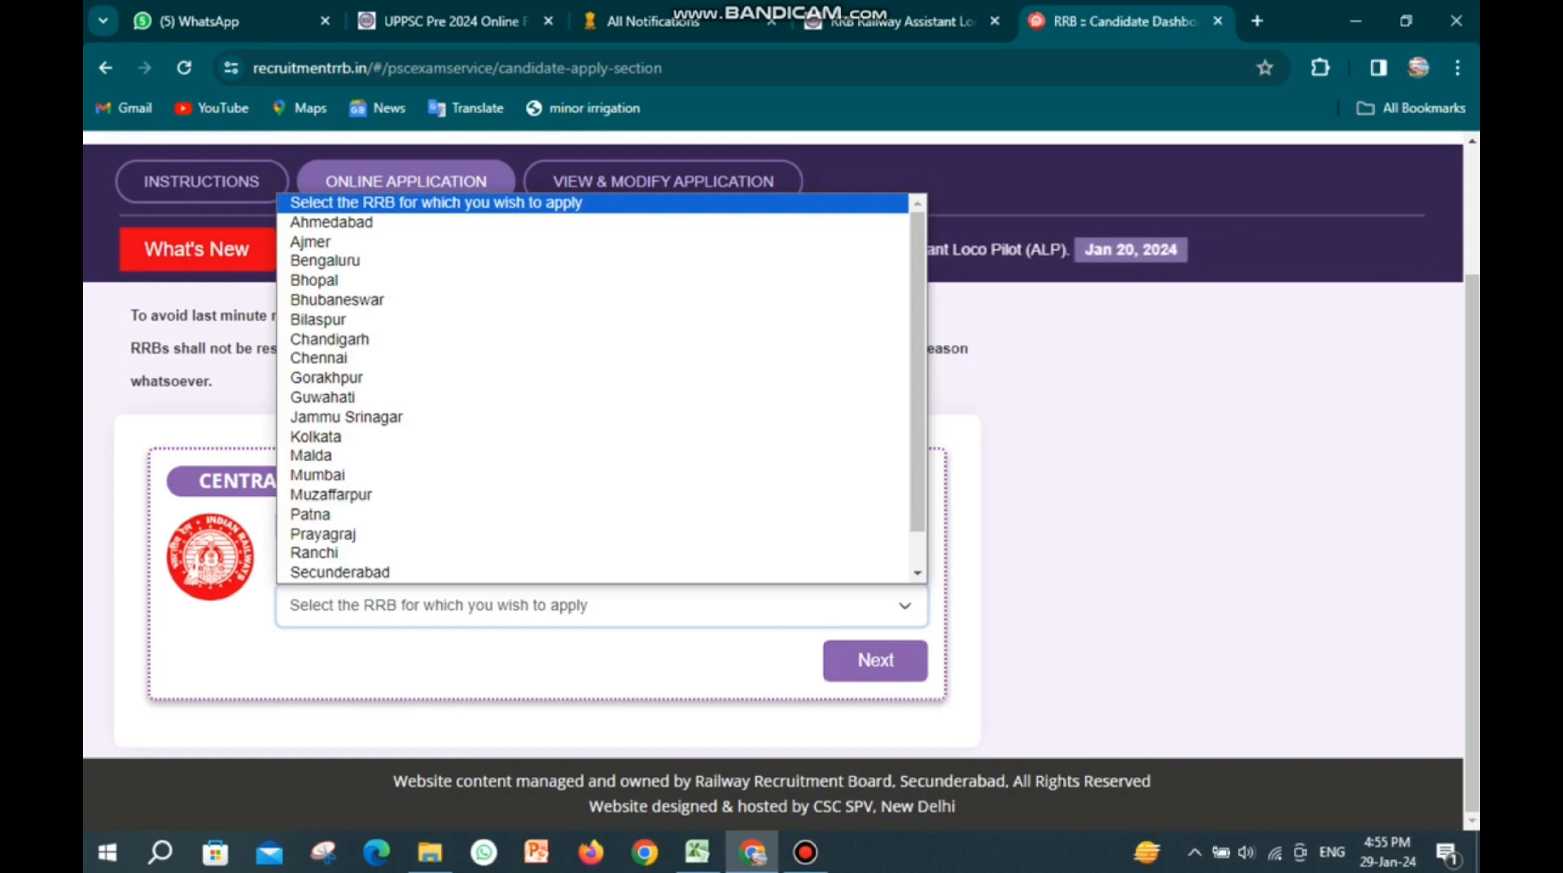
key("Down")
key("Down")
key("Down")
key("Down")
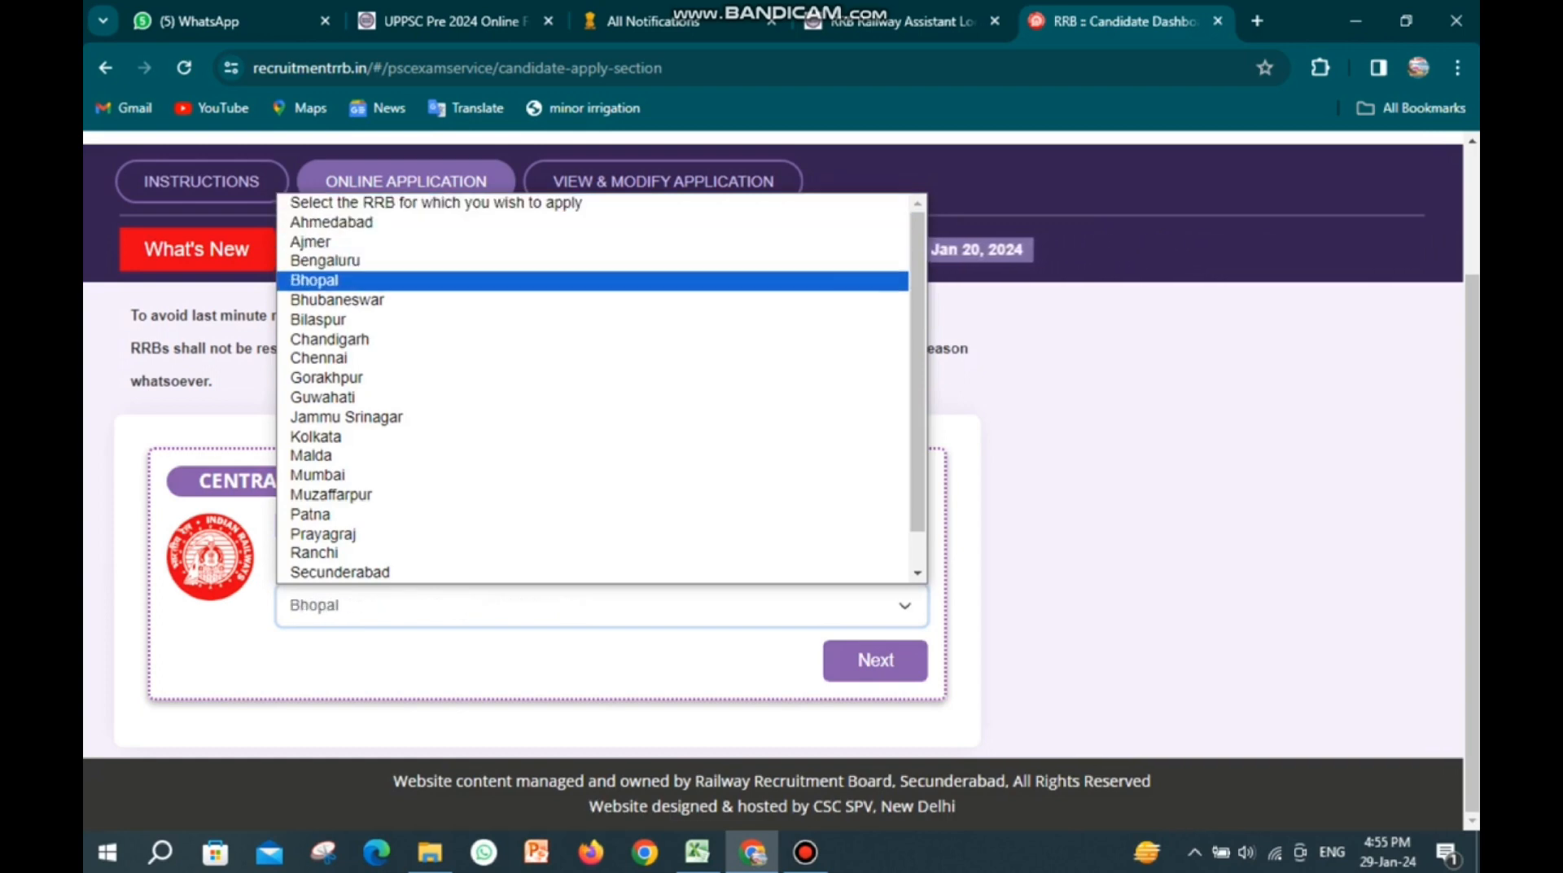
key("Down")
key("Down")
key("Down")
key("Down")
key("Down")
key("Down")
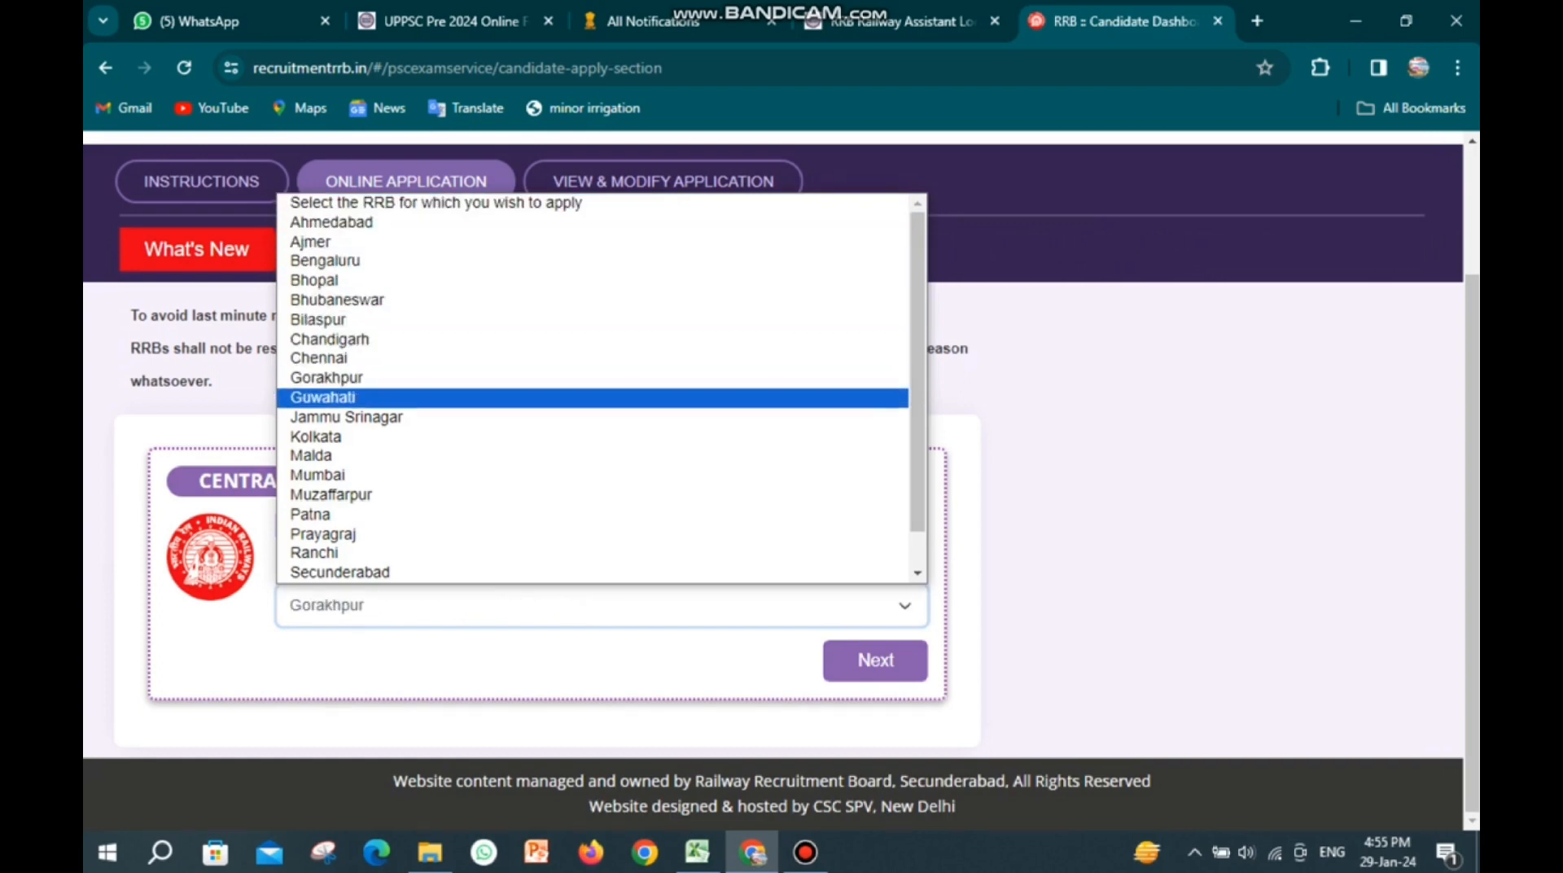
key("Down")
key("Down")
key("Down")
key("Down")
key("Down")
key("Down")
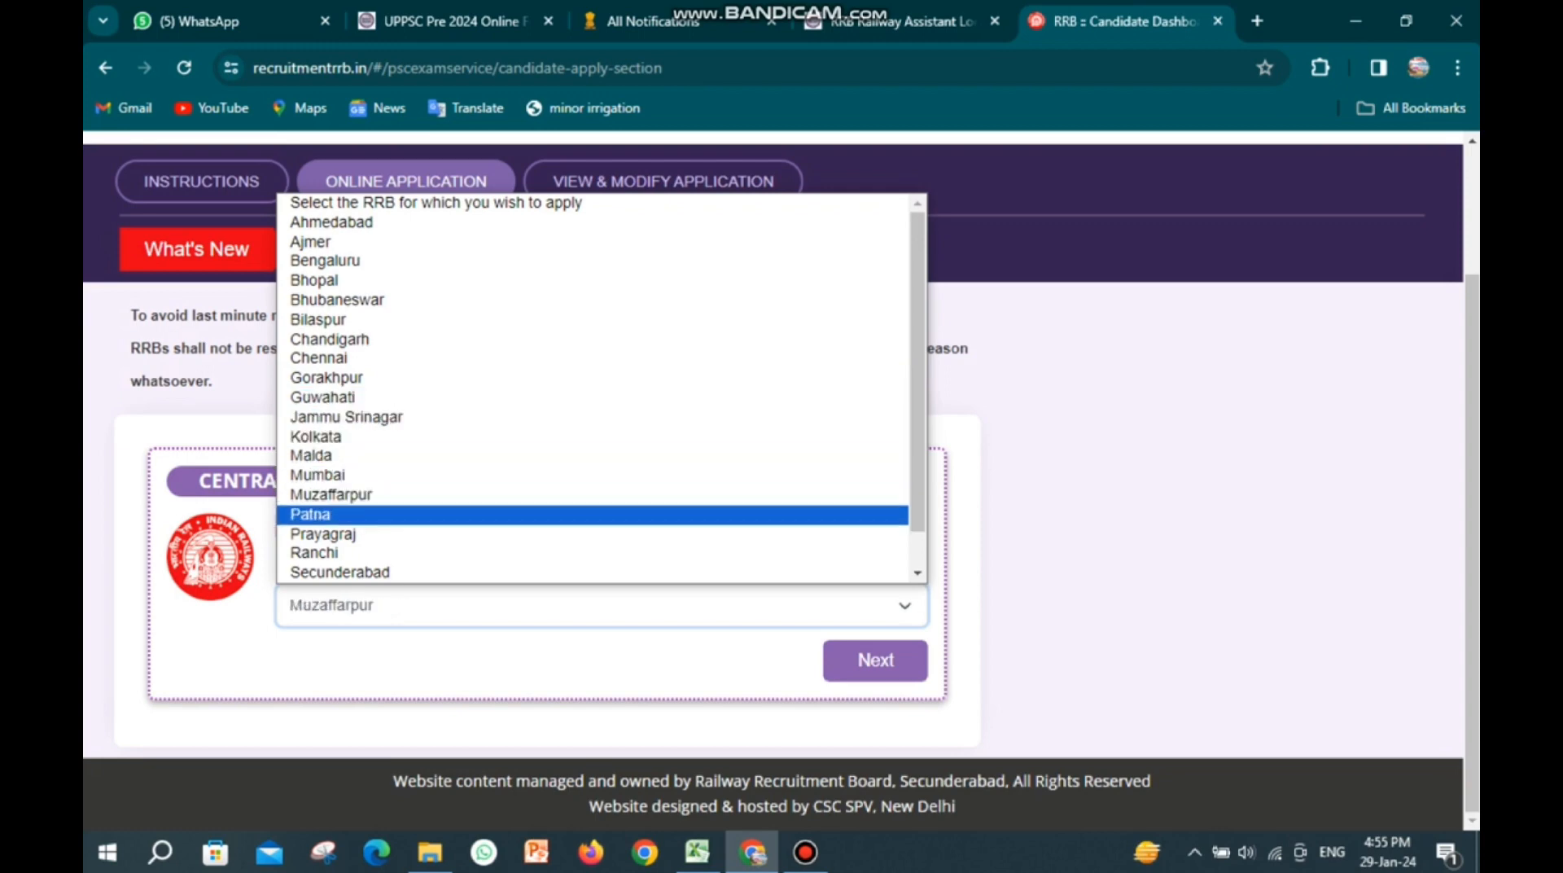
key("Down")
key("Down")
key("Down")
key("Down")
key("Down")
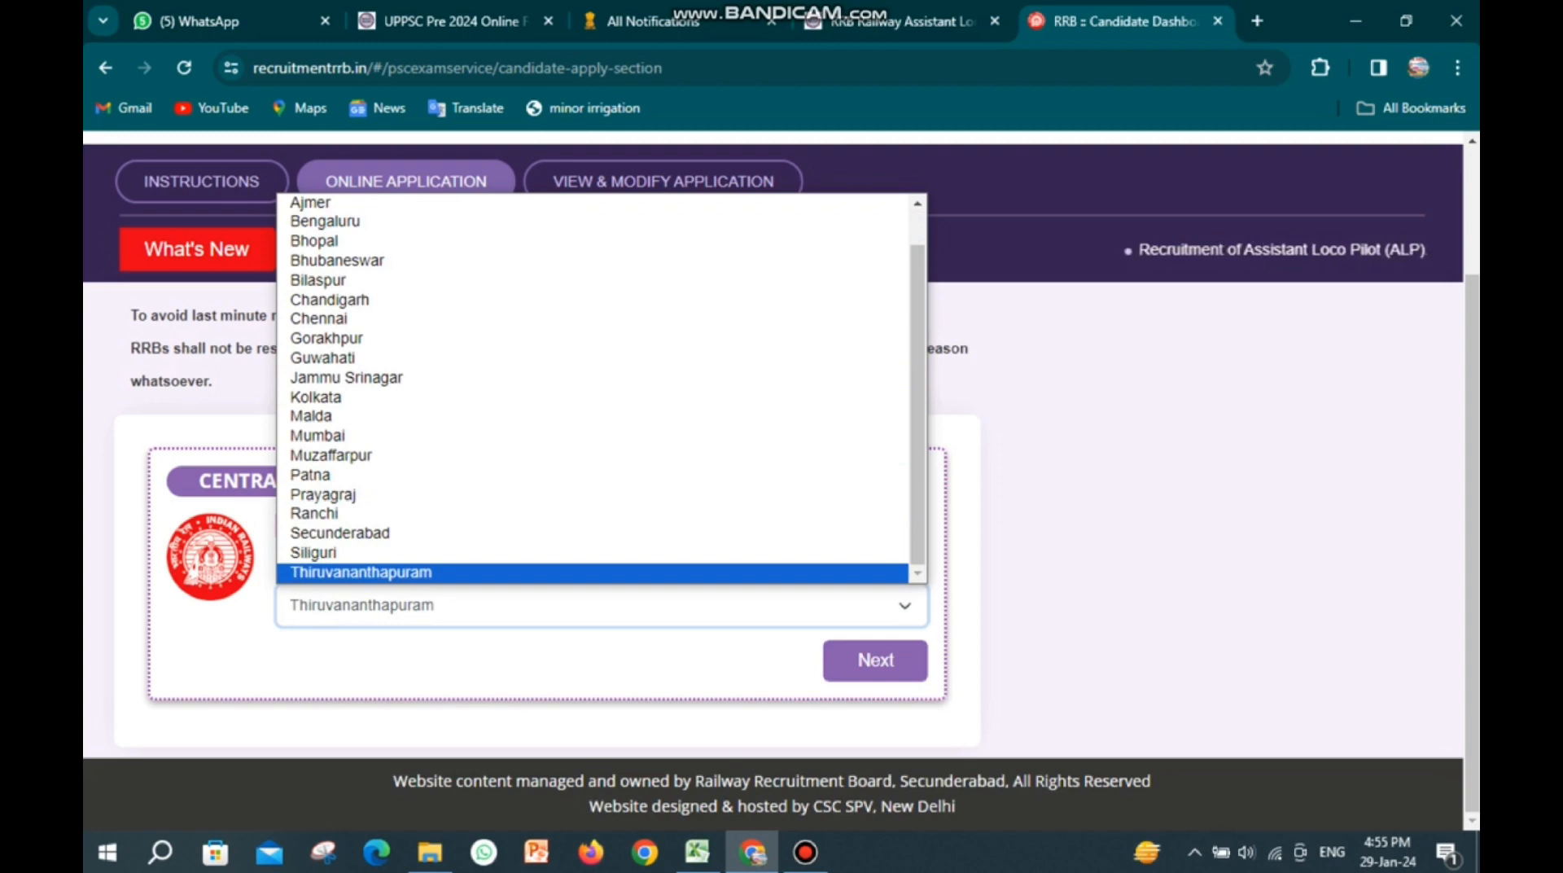
key("Up")
key("Up")
key("Up")
key("Up")
key("Up")
key("Up")
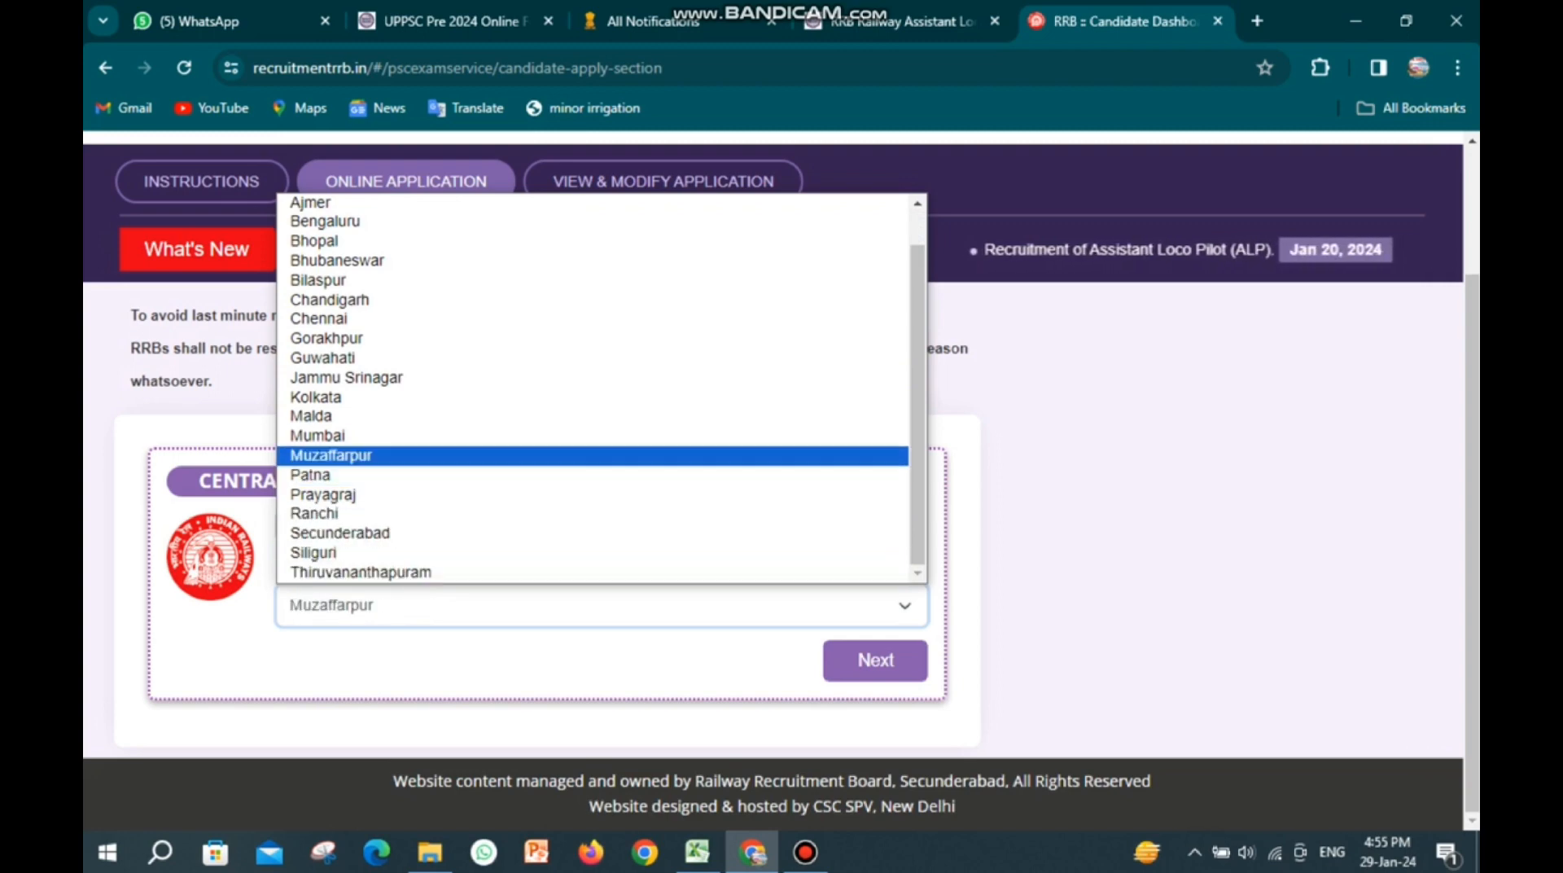
key("Down")
key("Down")
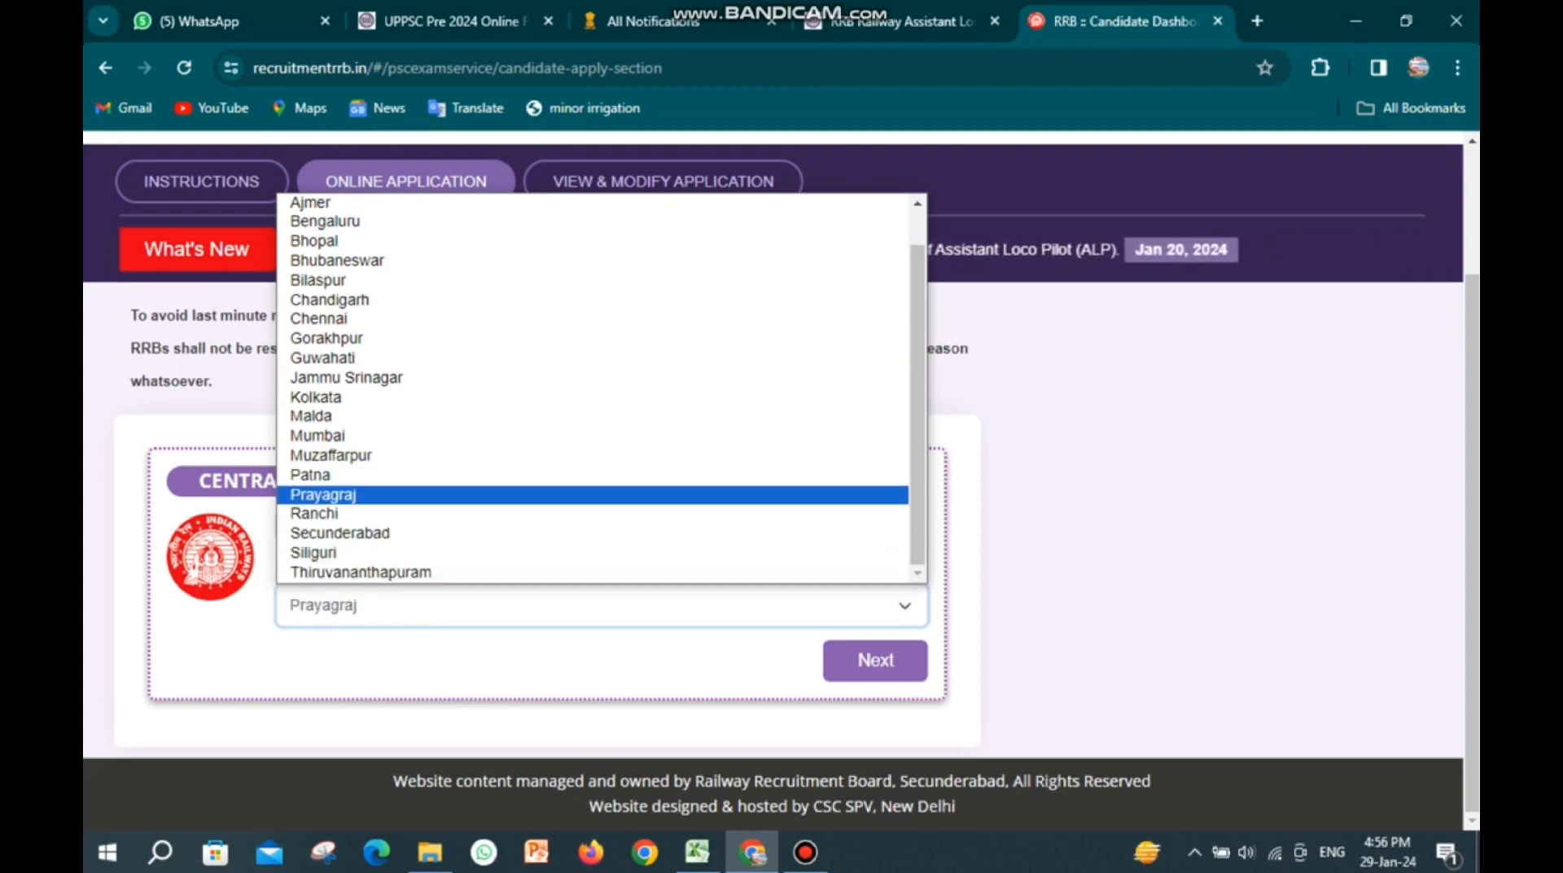
key("Return")
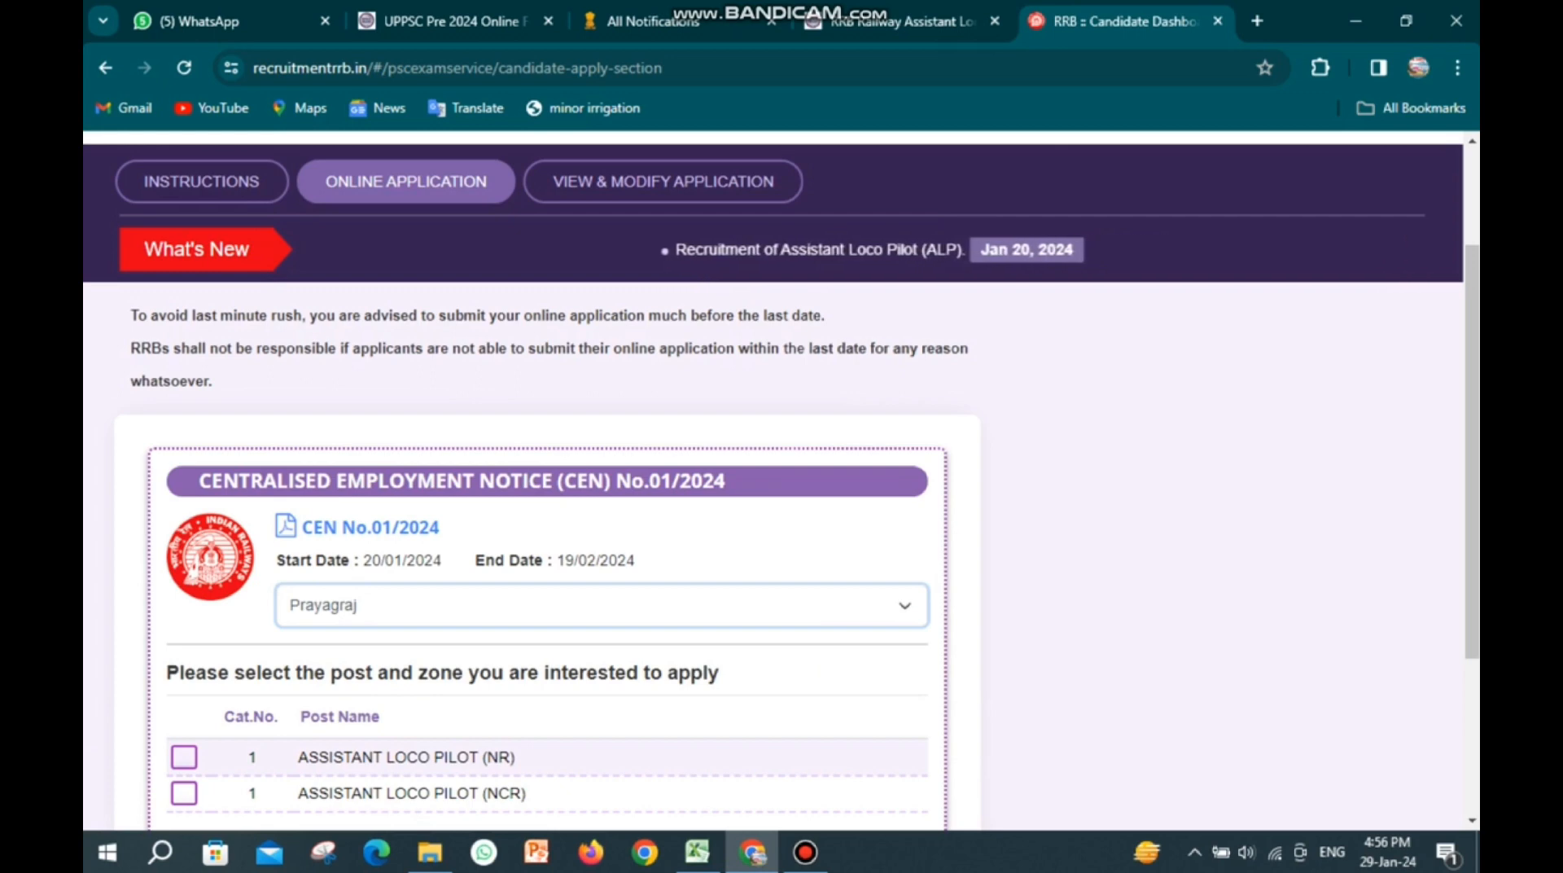
Tick the Assistant Loco Pilot (NR) and (NCR) posts and accept the zone-service agreement.
scroll(774, 488, "down", 3)
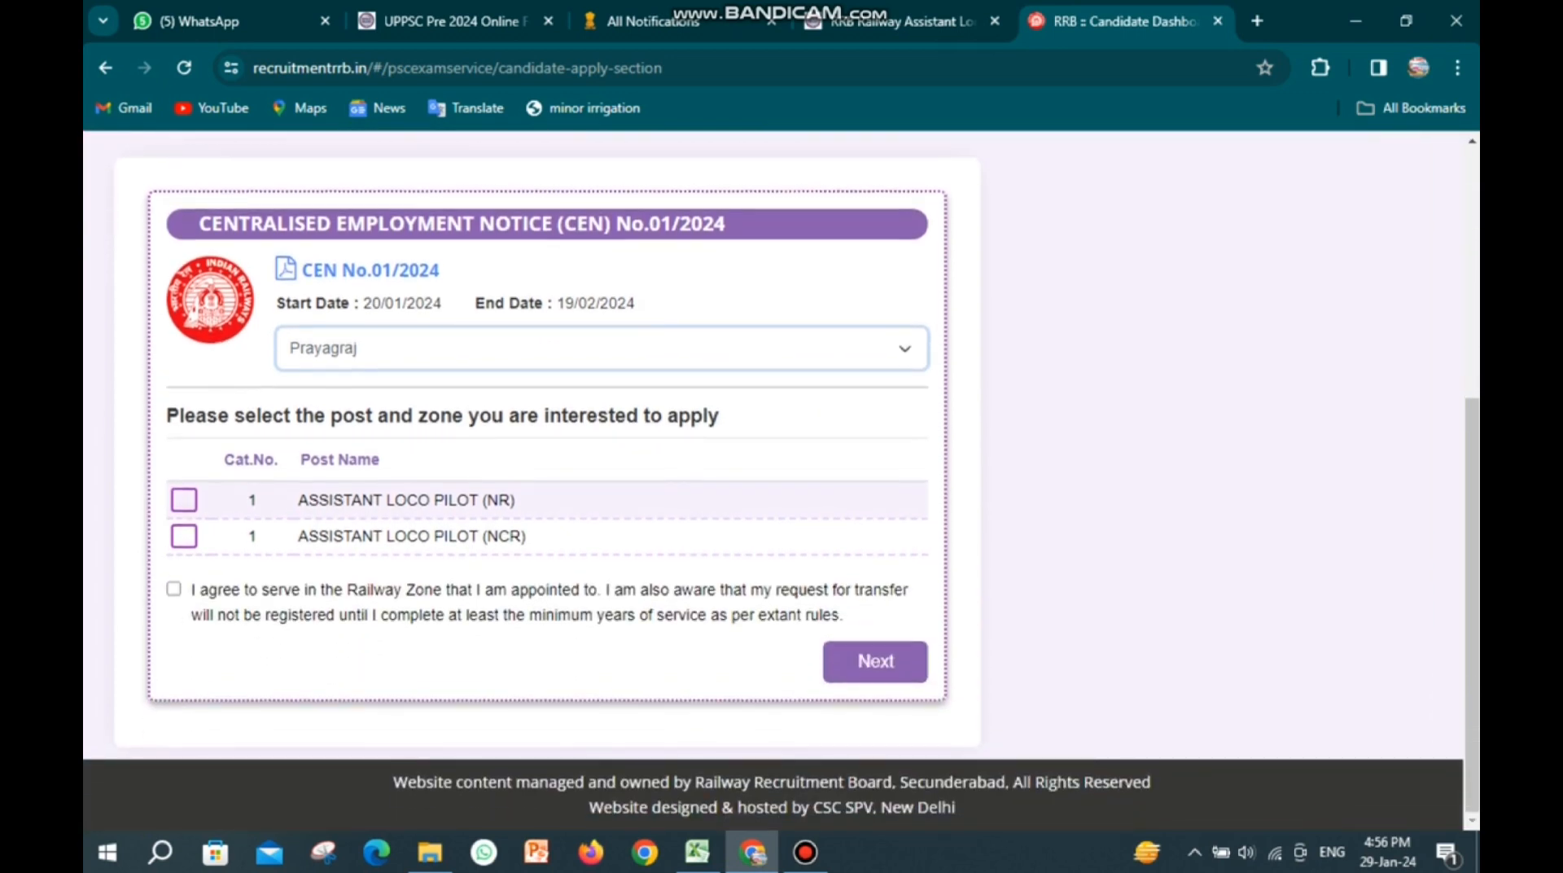
left_click(184, 500)
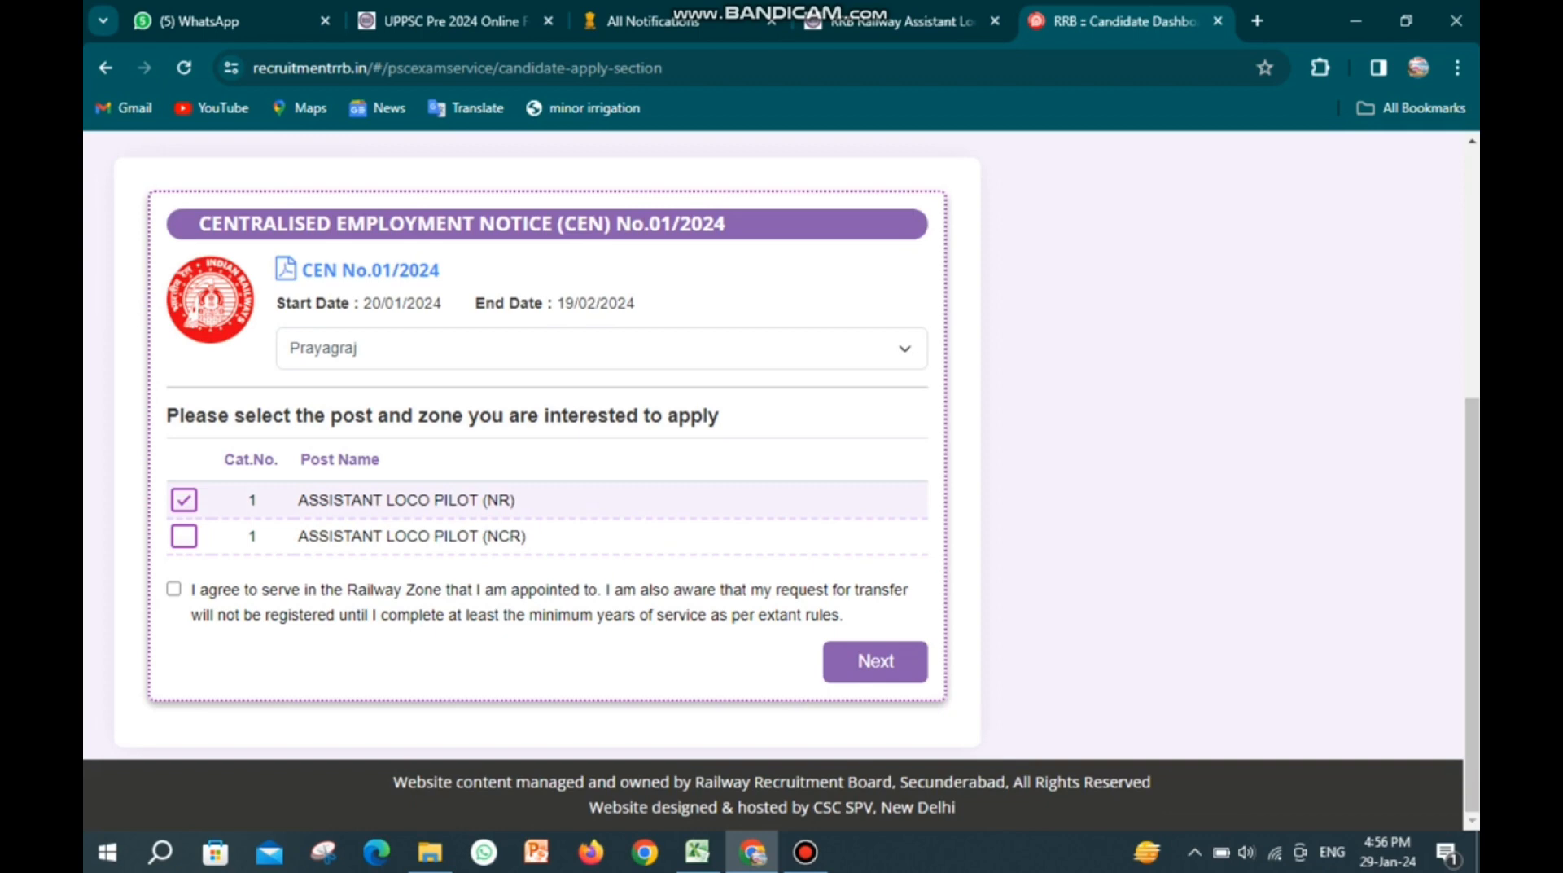
left_click(184, 536)
left_click(173, 589)
Return to the RRB dashboard window via Task View and continue with the selected posts.
key("super+Tab")
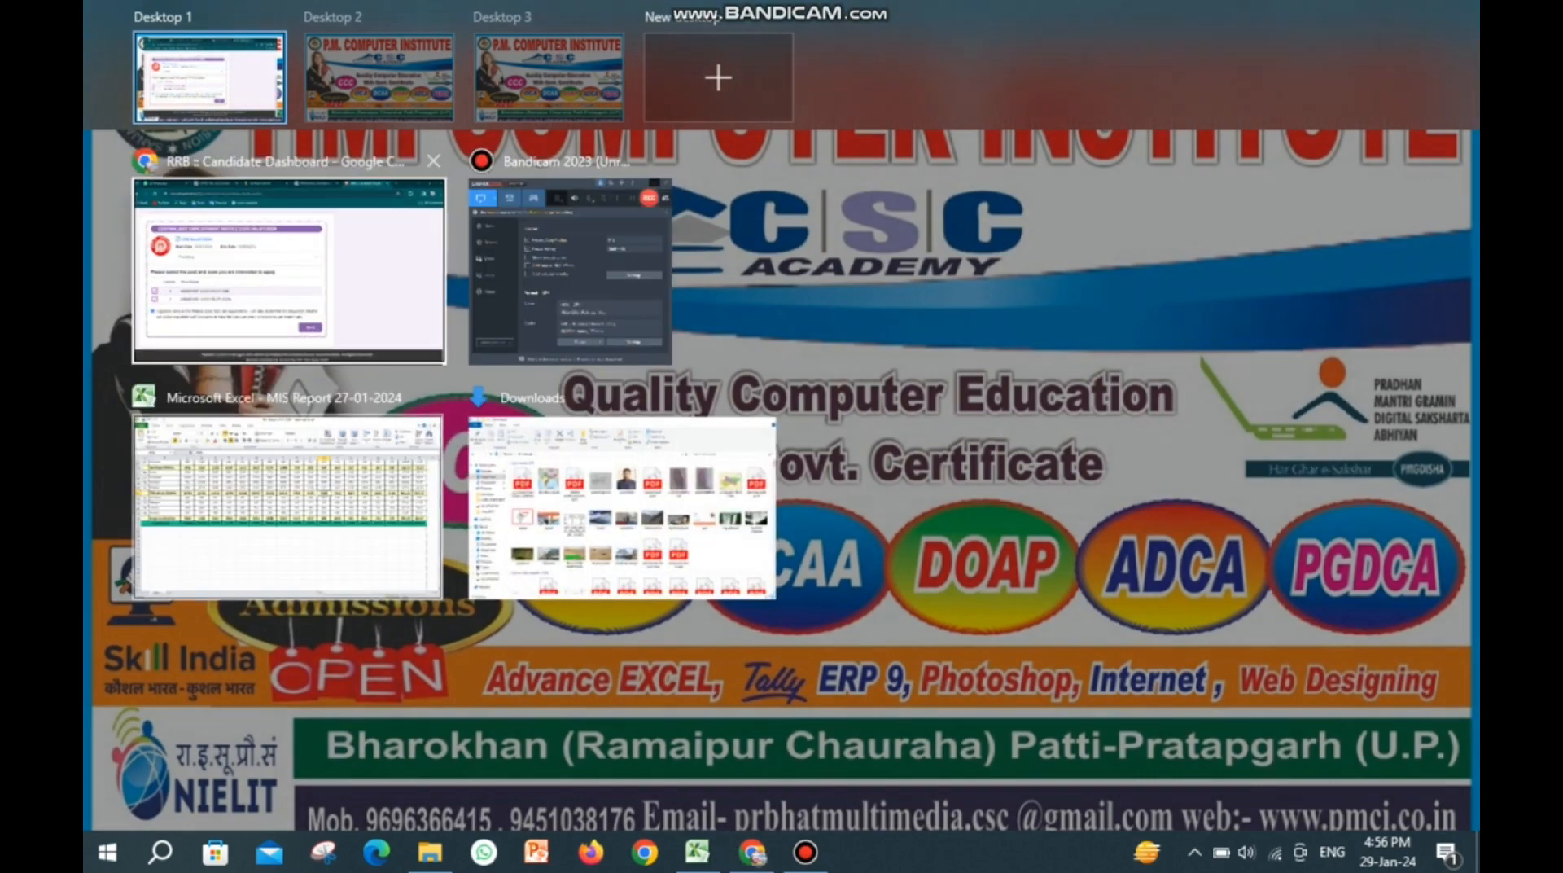
left_click(289, 271)
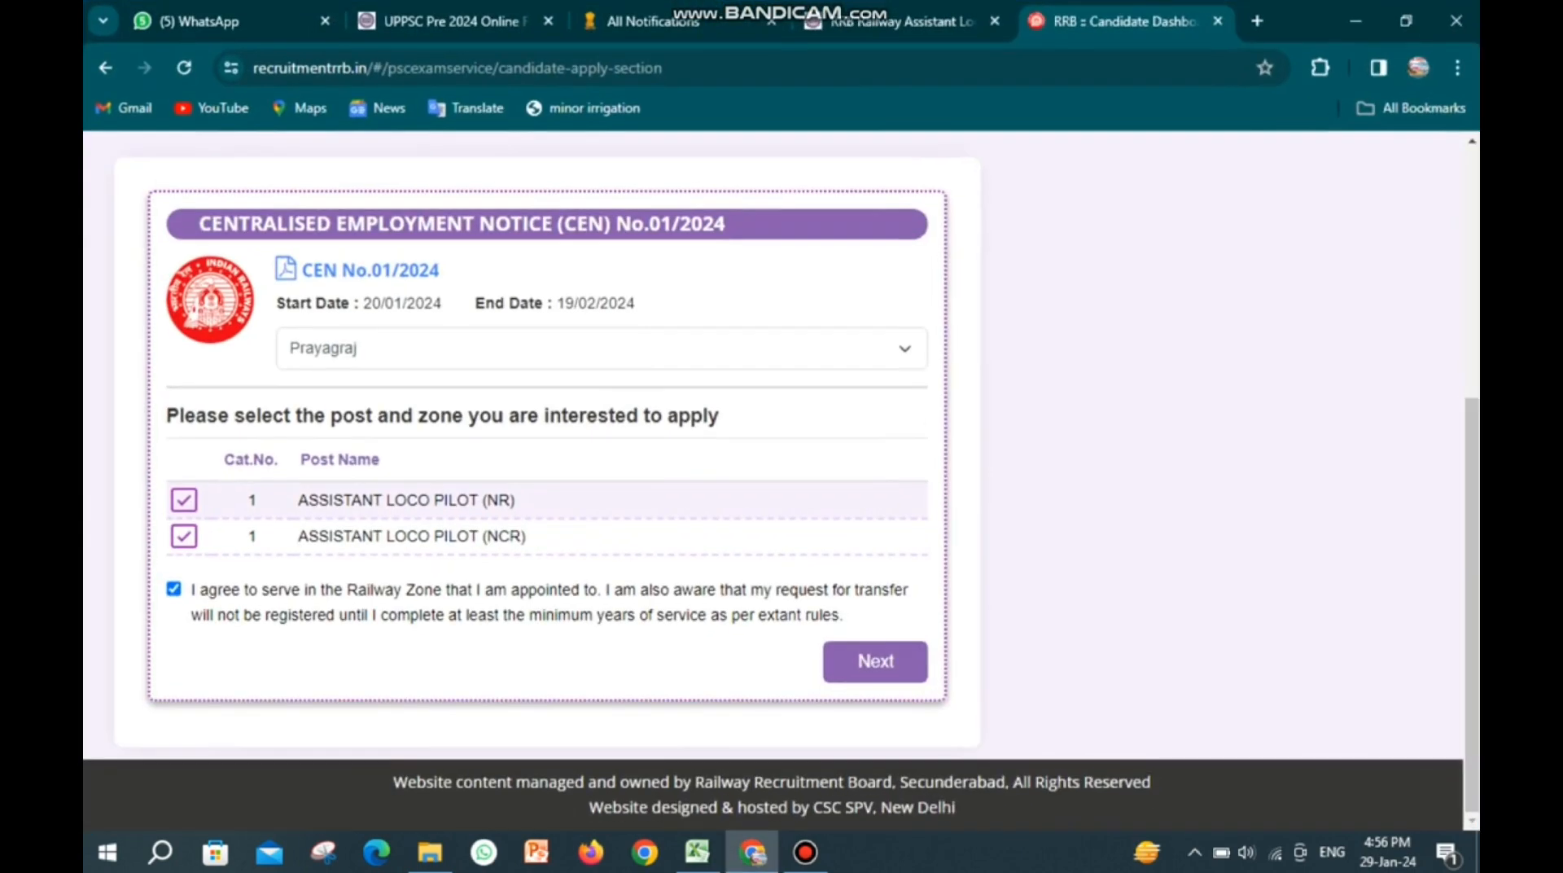
left_click(875, 661)
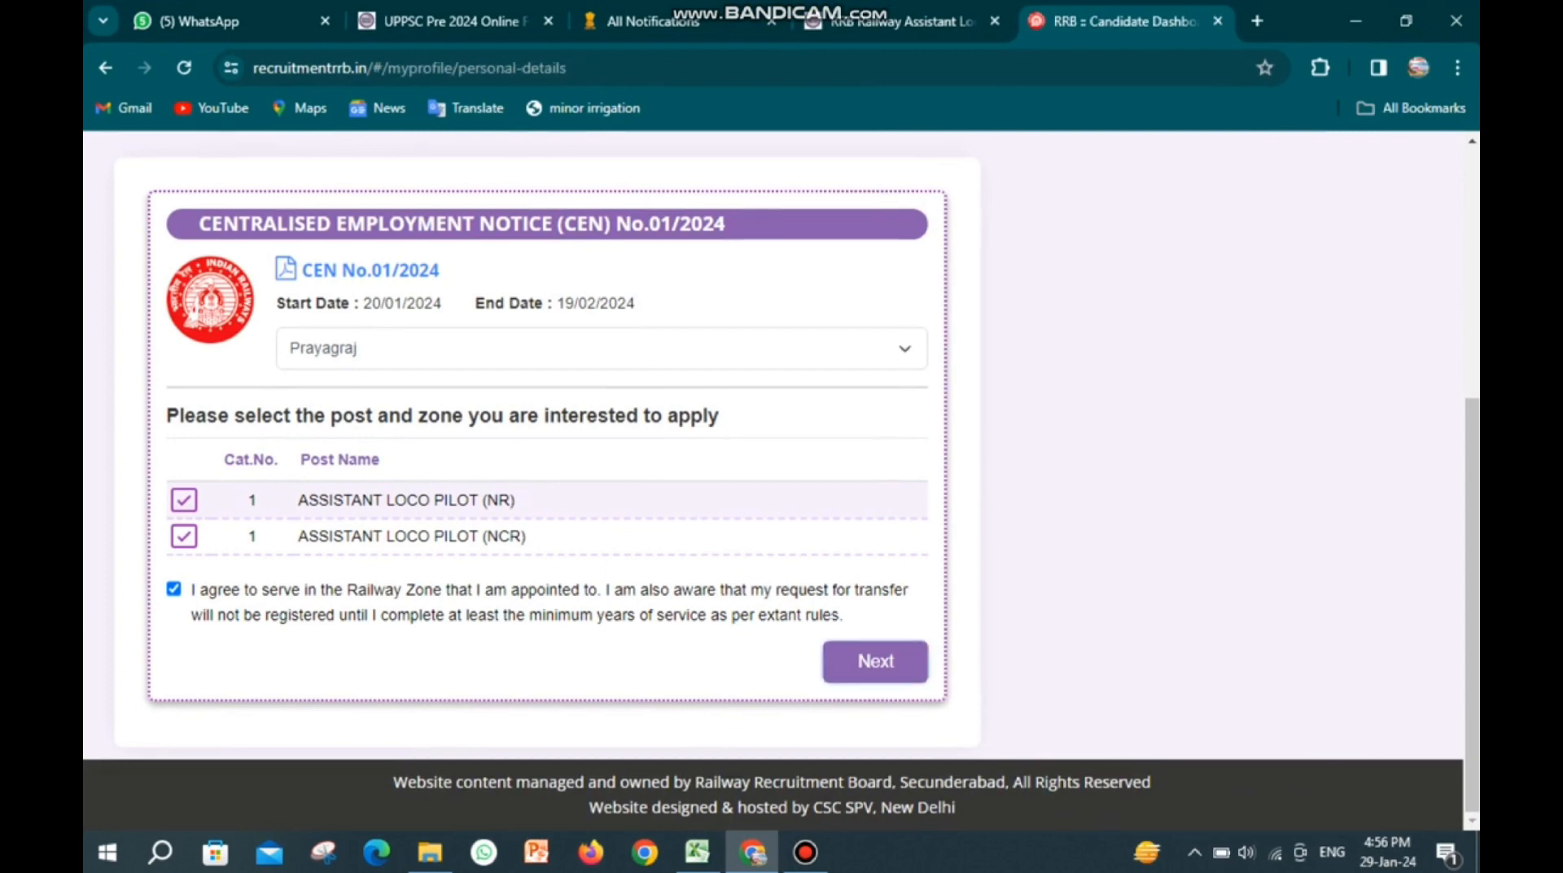
Set marital status to Unmarried, religion to Hindu and examination language to Hindi.
scroll(782, 480, "down", 3)
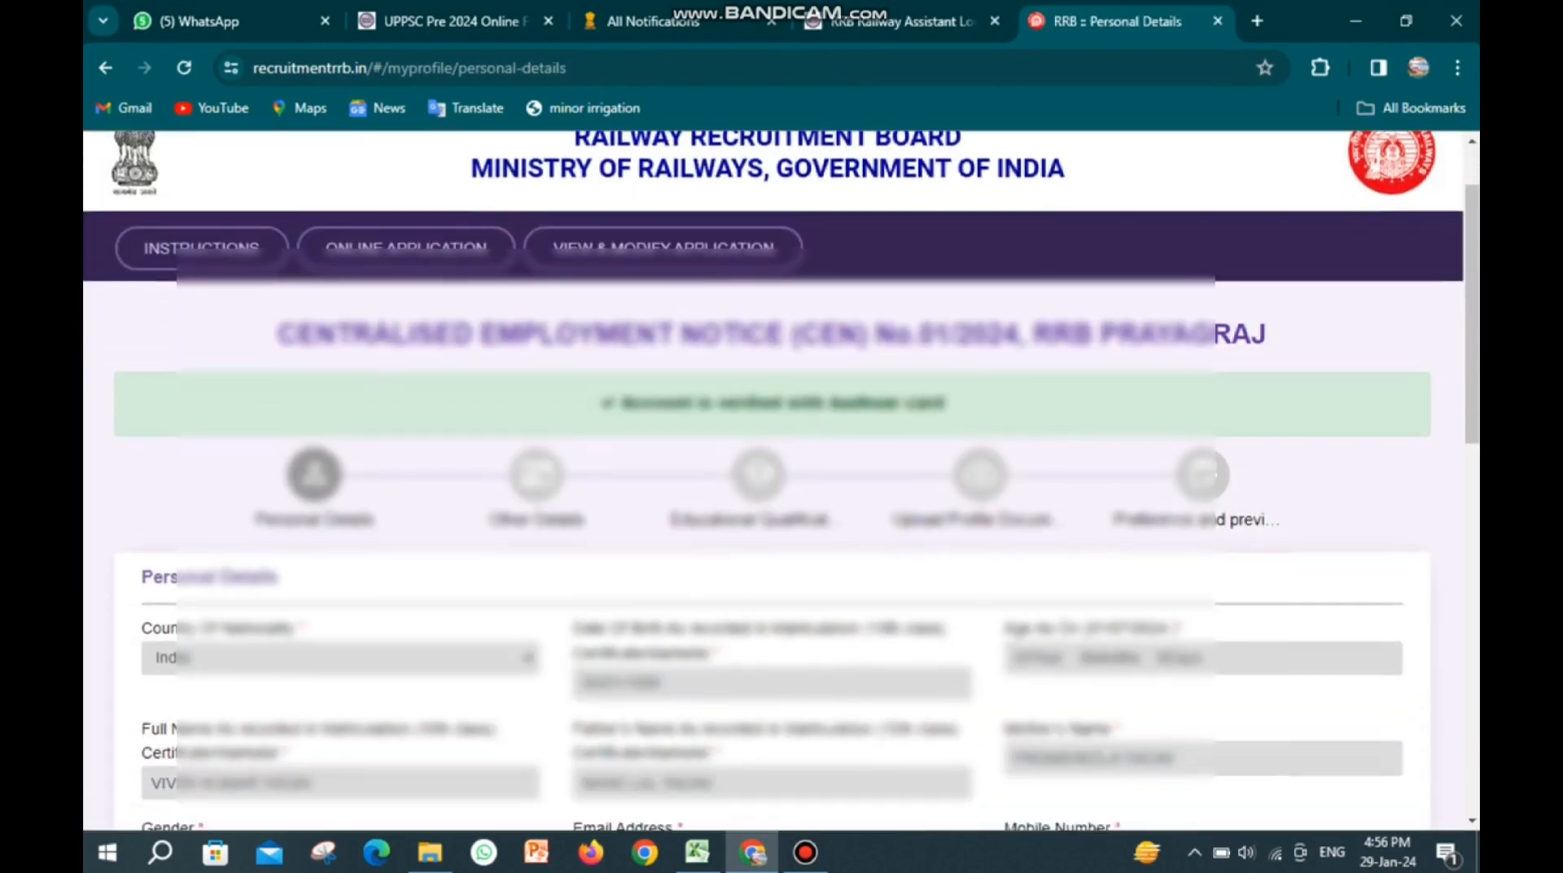
scroll(781, 481, "down", 4)
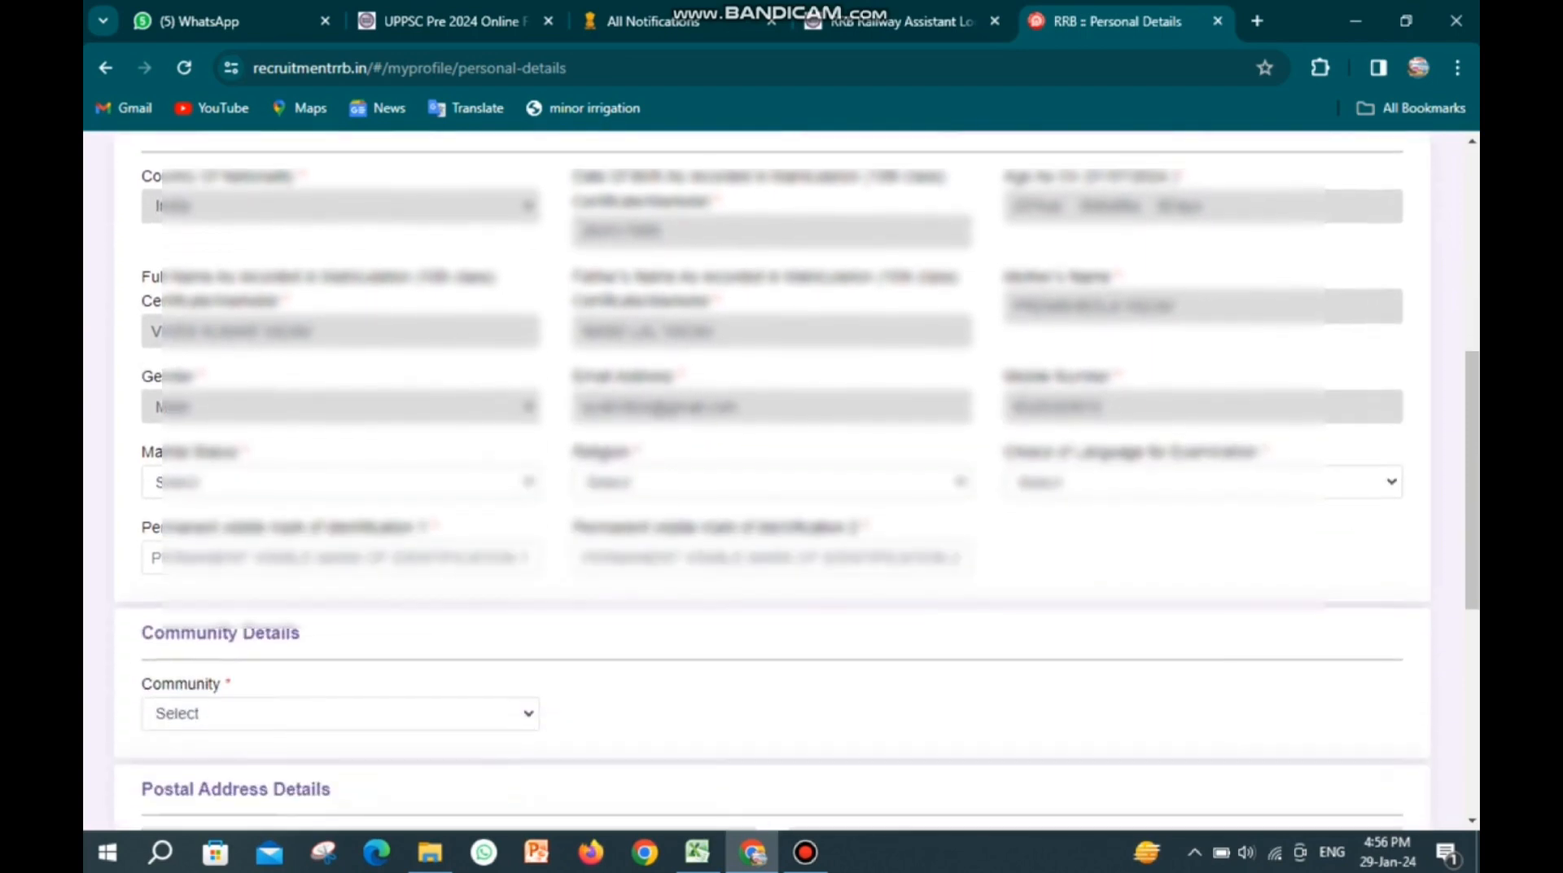
left_click(340, 482)
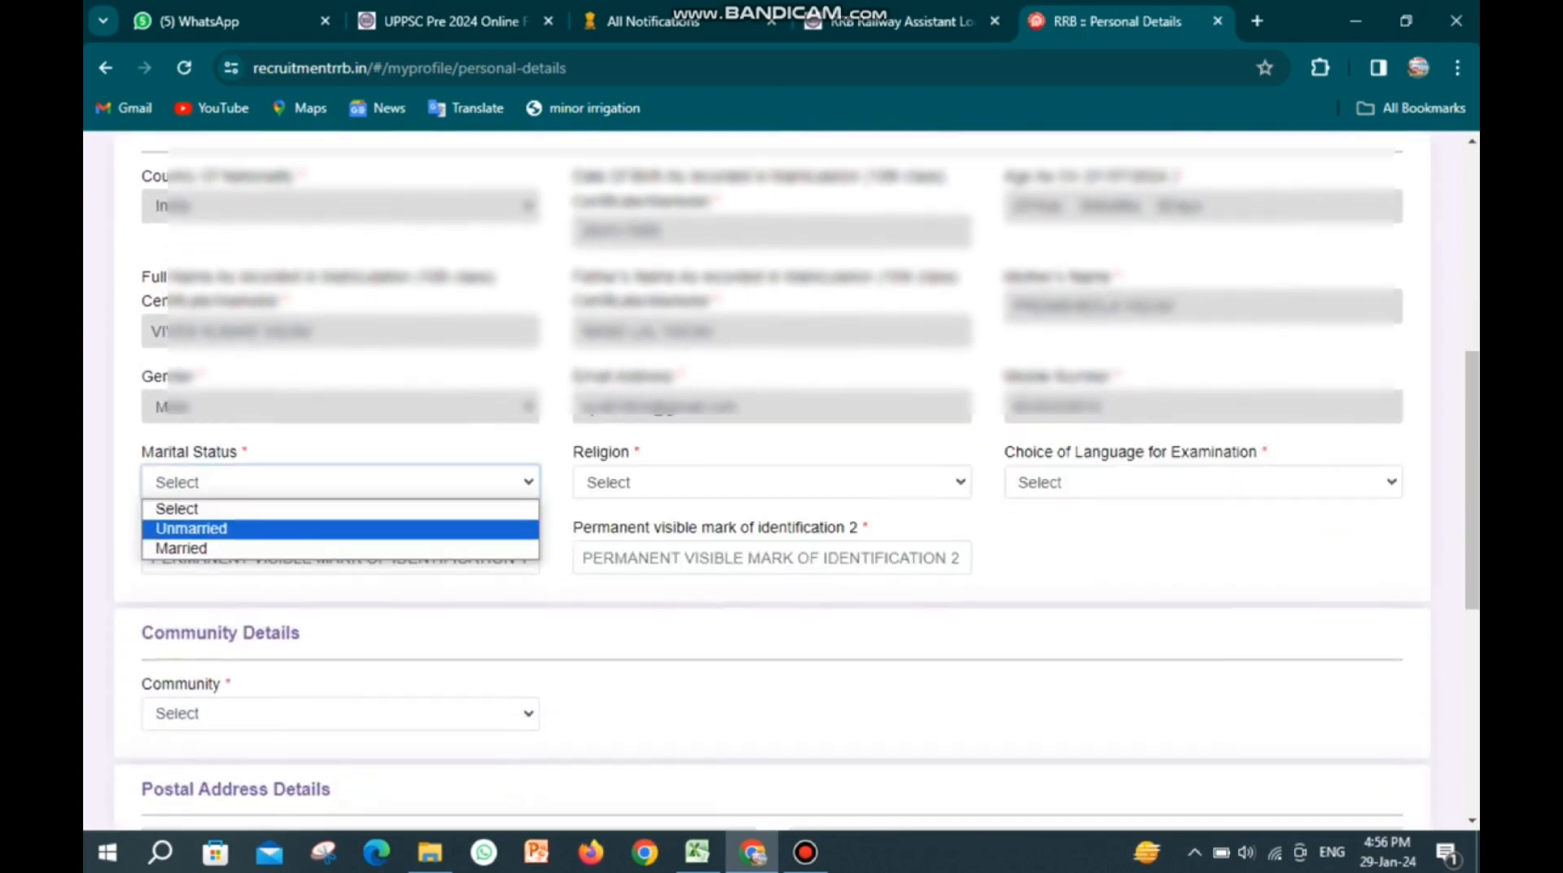
left_click(340, 528)
left_click(771, 482)
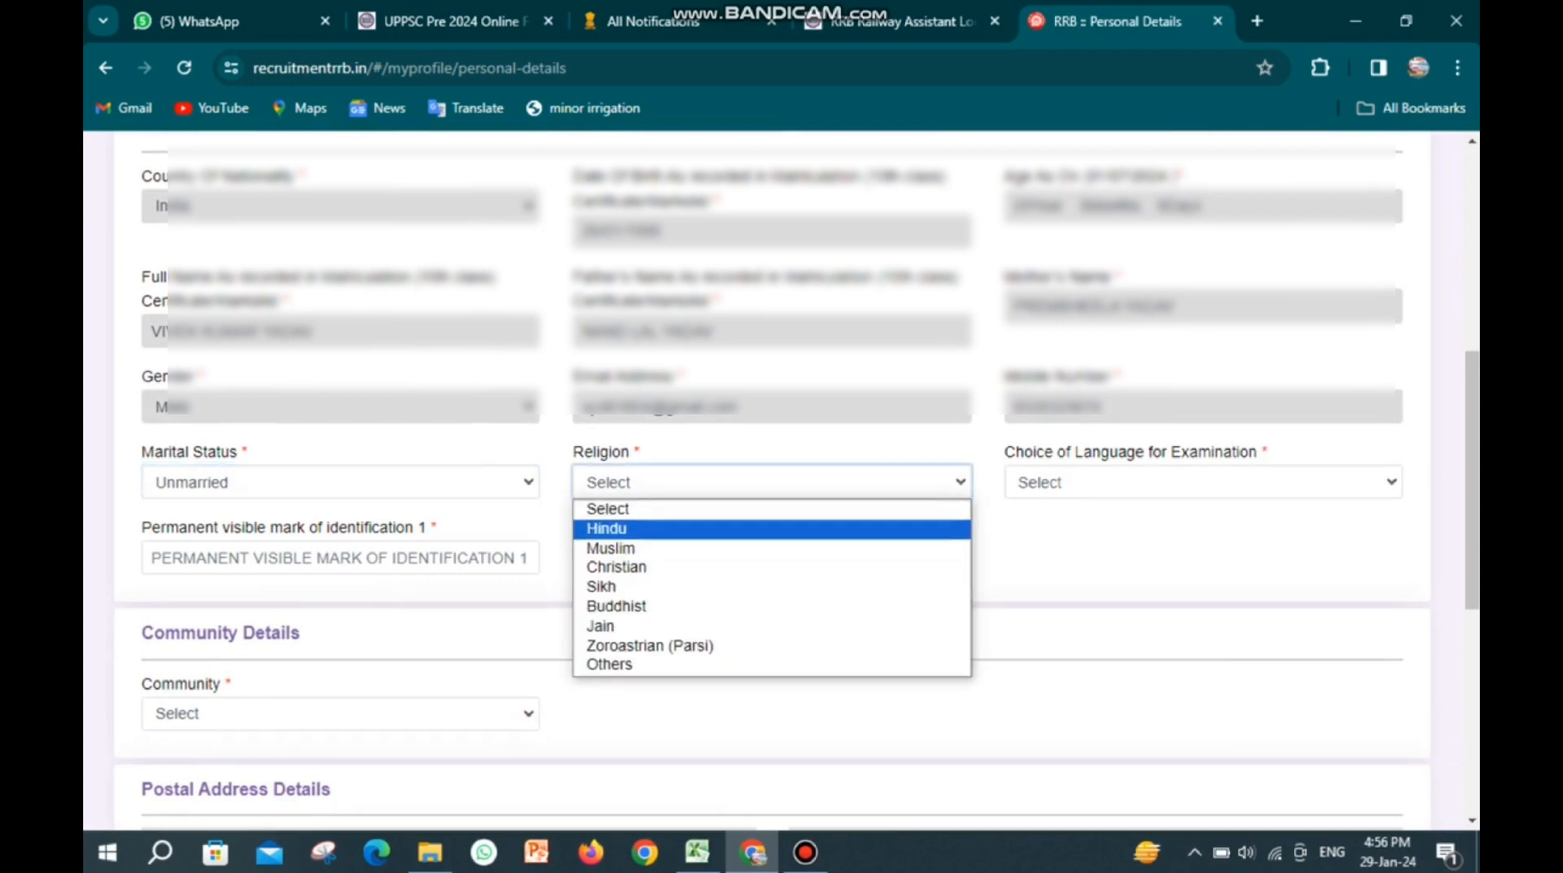
left_click(772, 529)
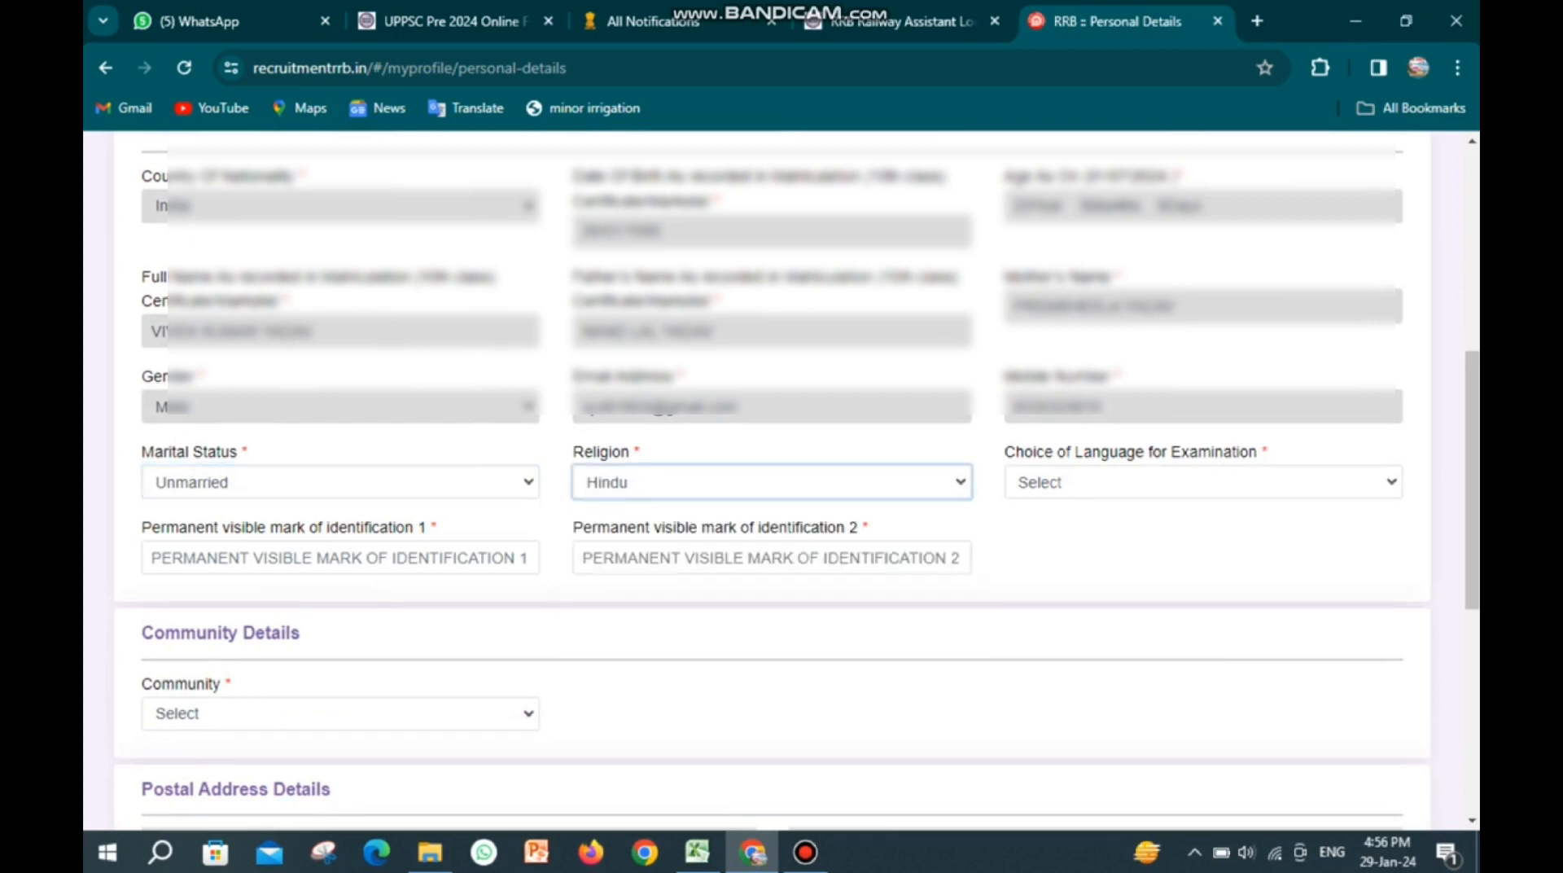
left_click(1203, 482)
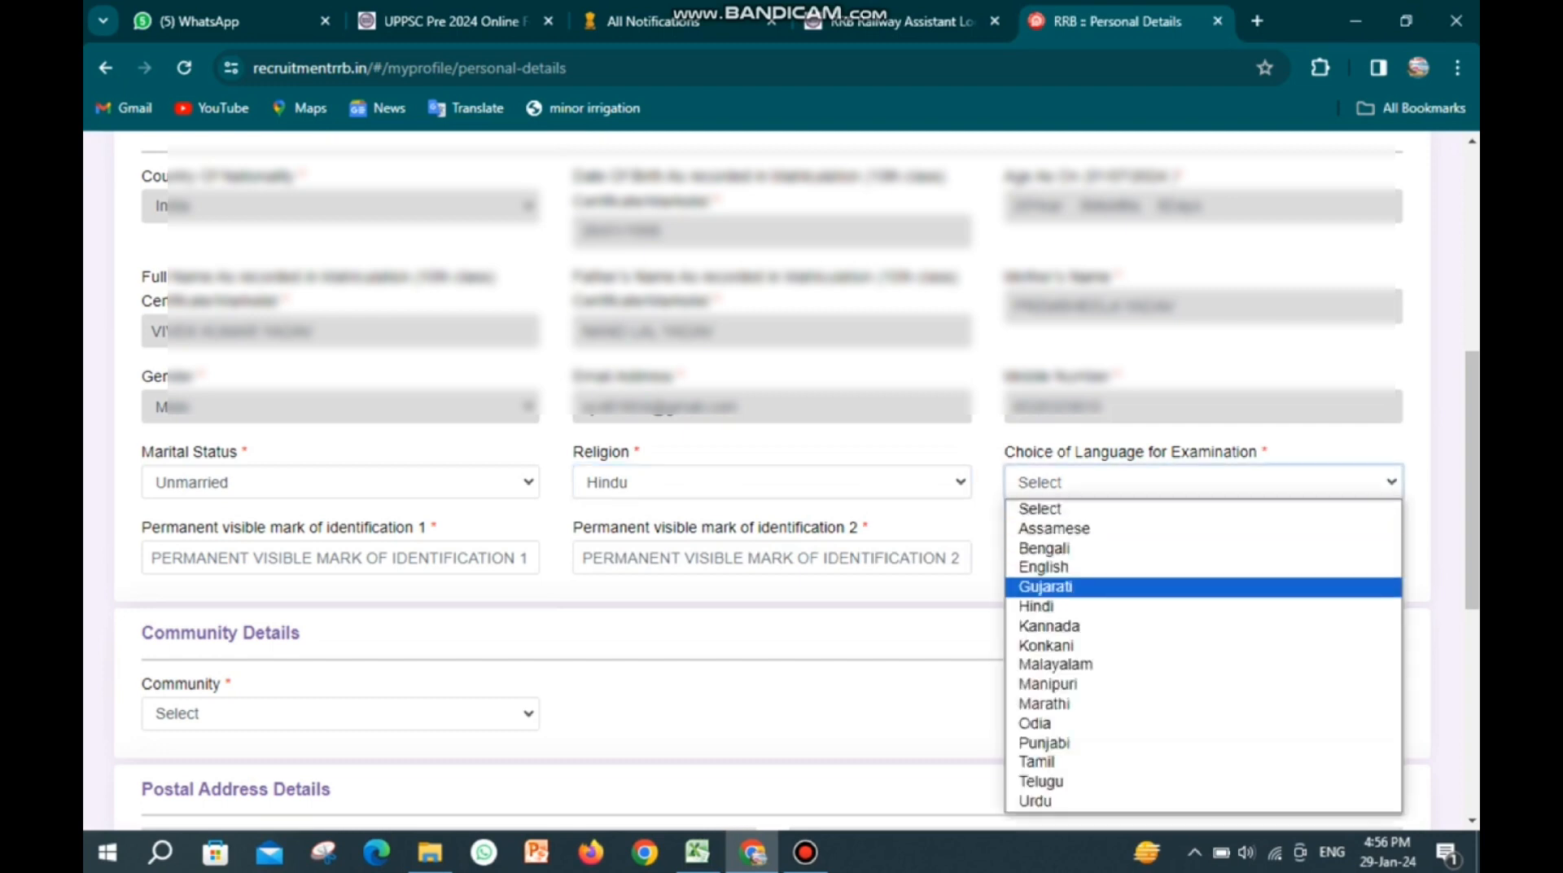
key("Return")
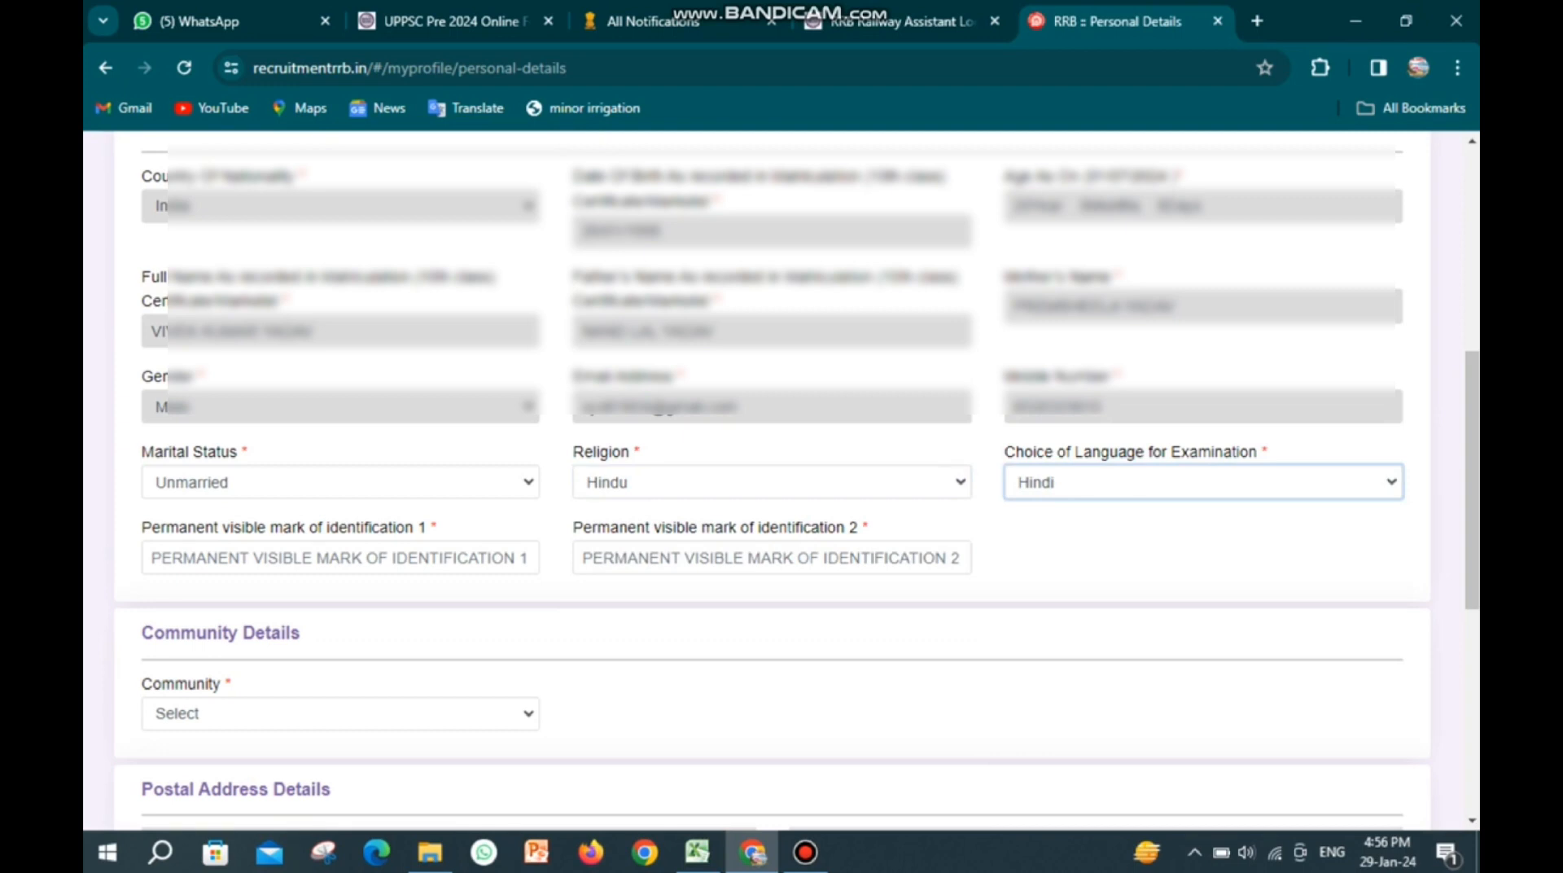
Enter identification marks MOLE ON FOREHEAD and MOLE ON NECK.
key("Tab")
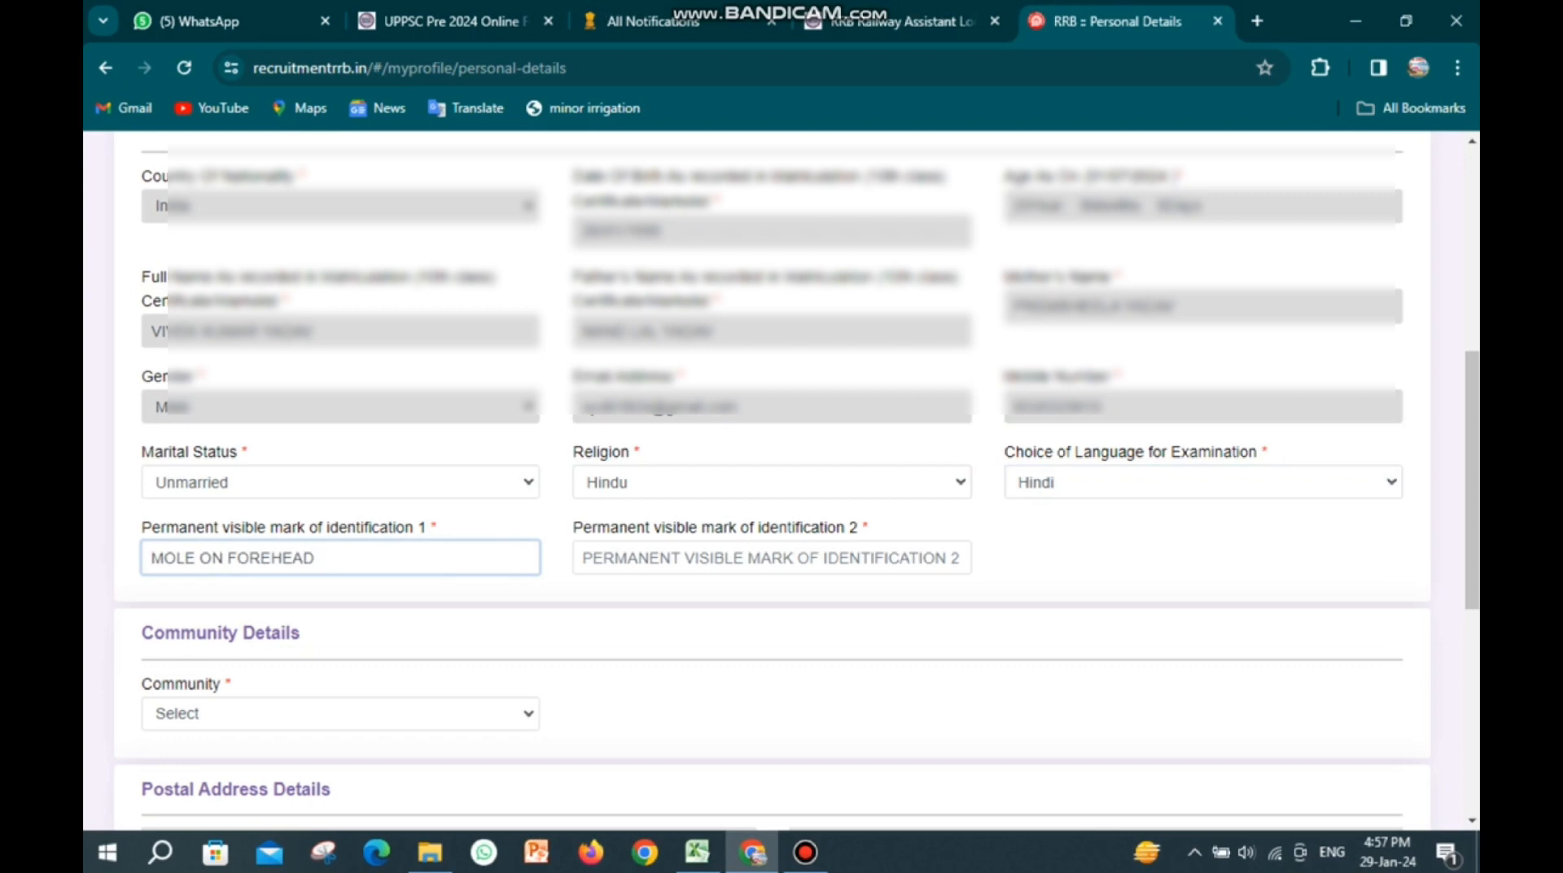
key("Tab")
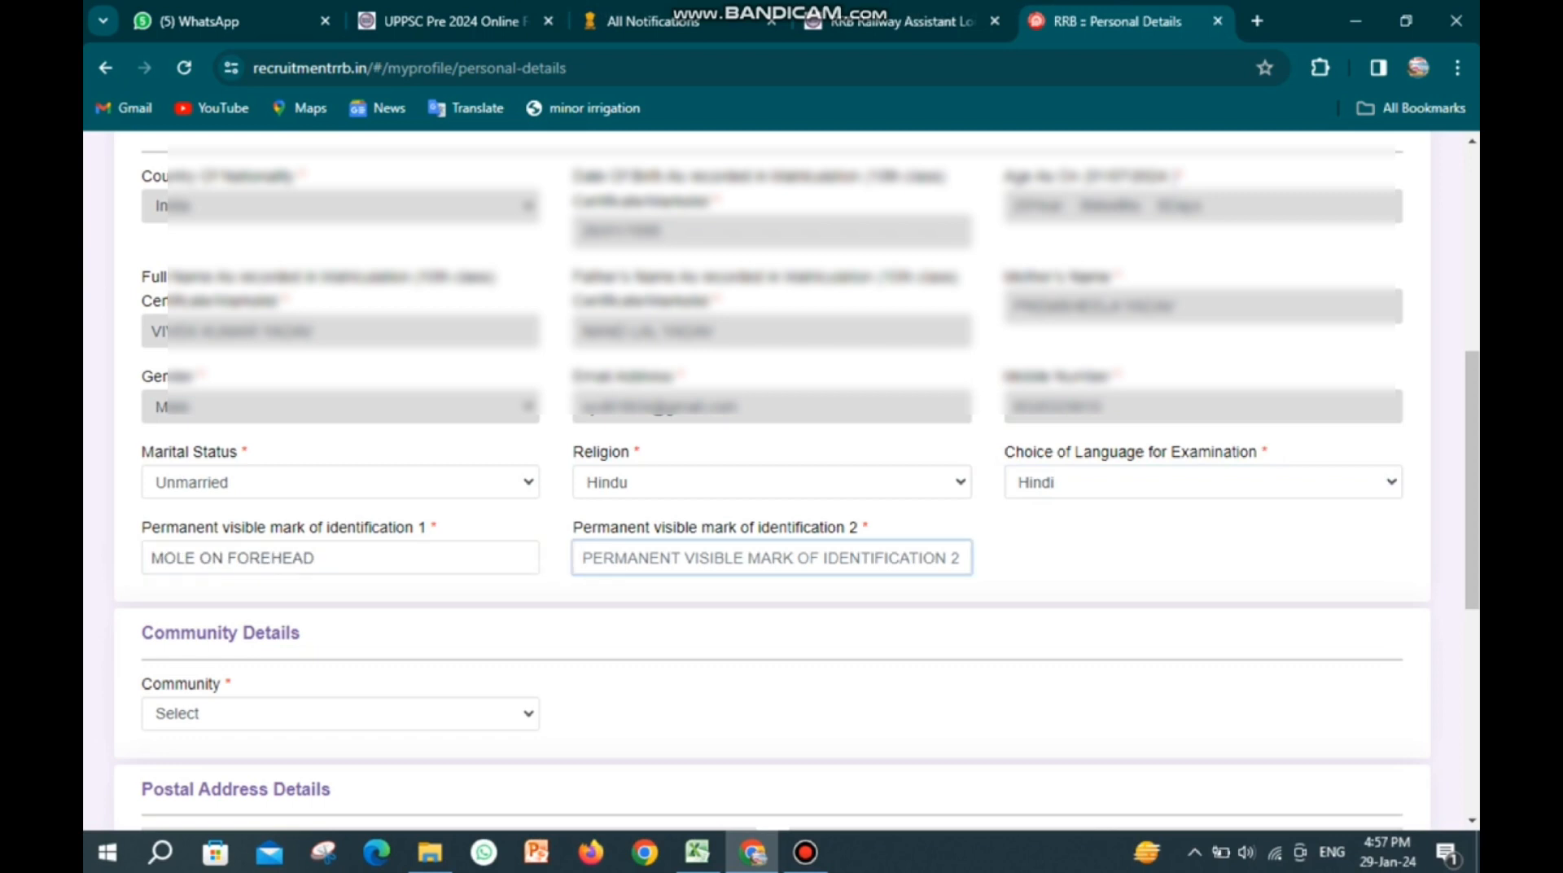
type("MOLE ON NECK")
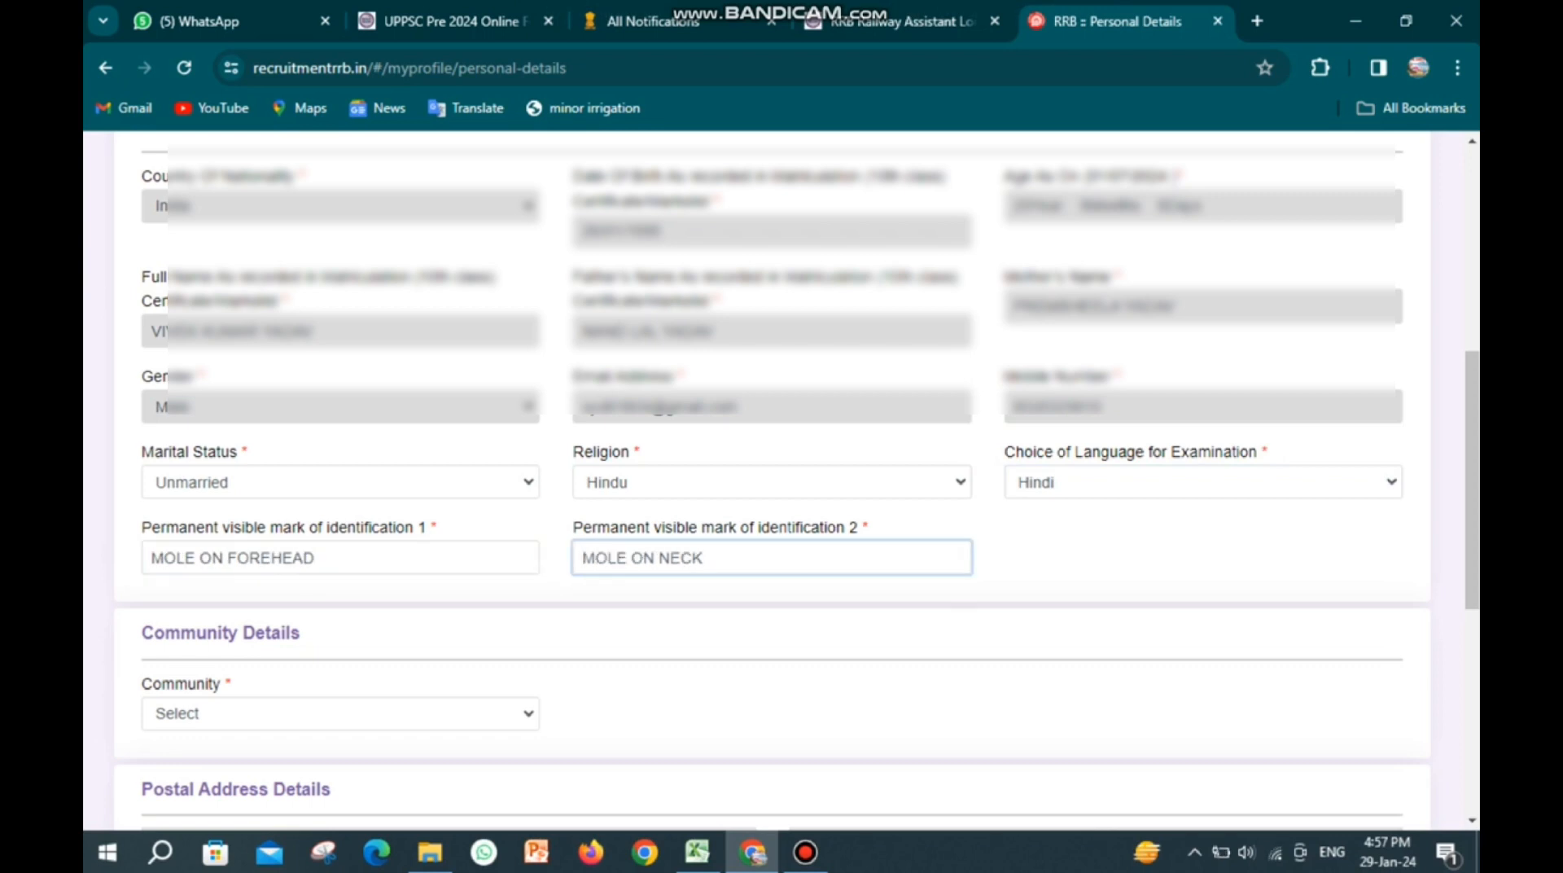
scroll(781, 480, "down", 3)
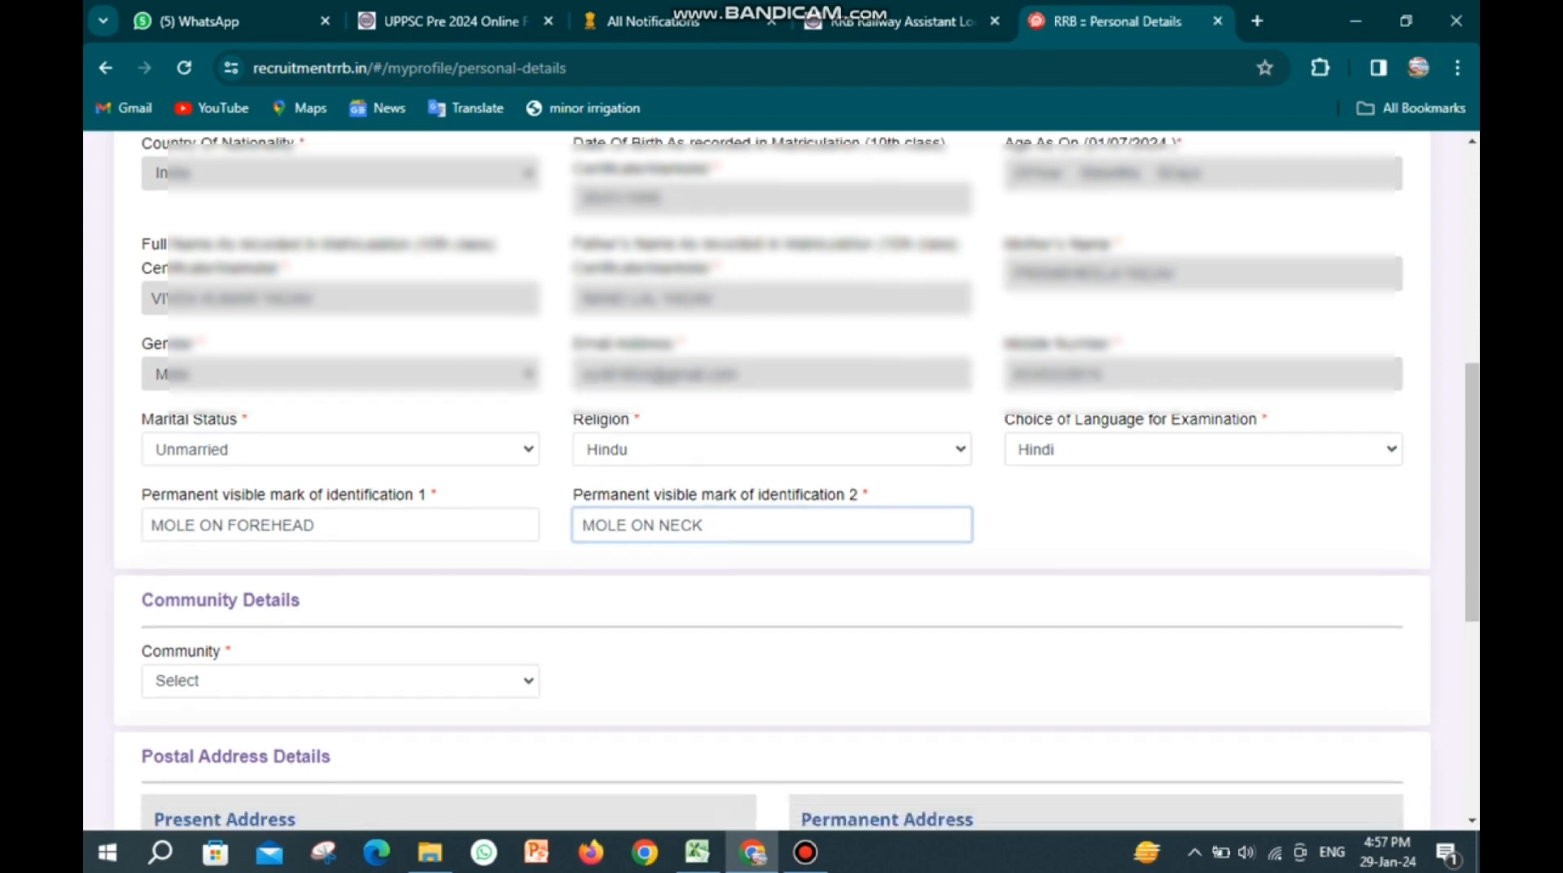
Select OBC as the community and accept the reservation eligibility notice.
left_click(341, 495)
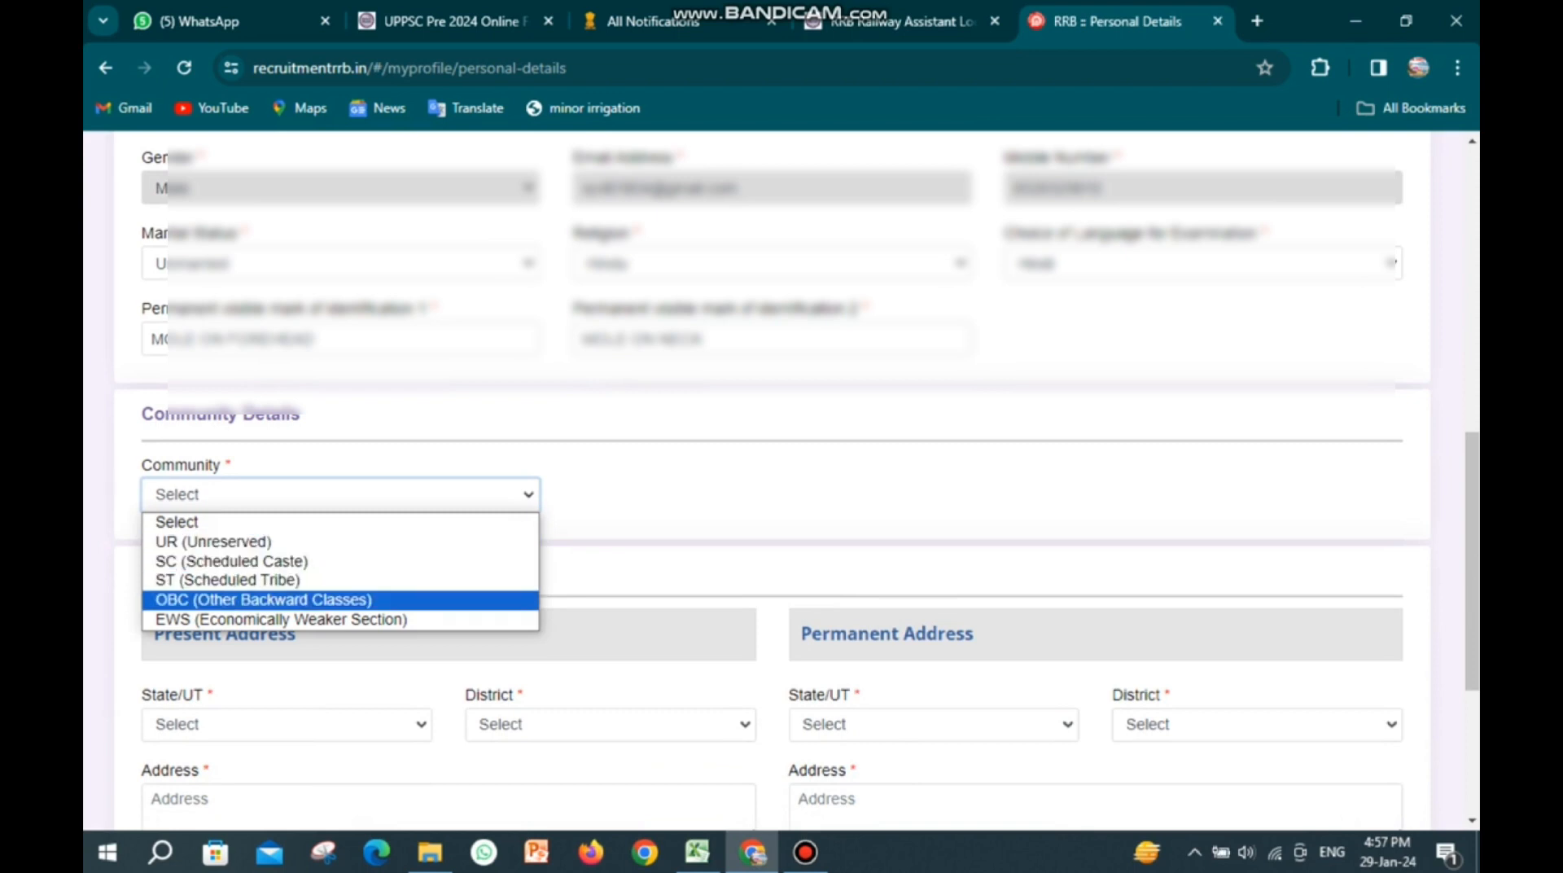
left_click(264, 600)
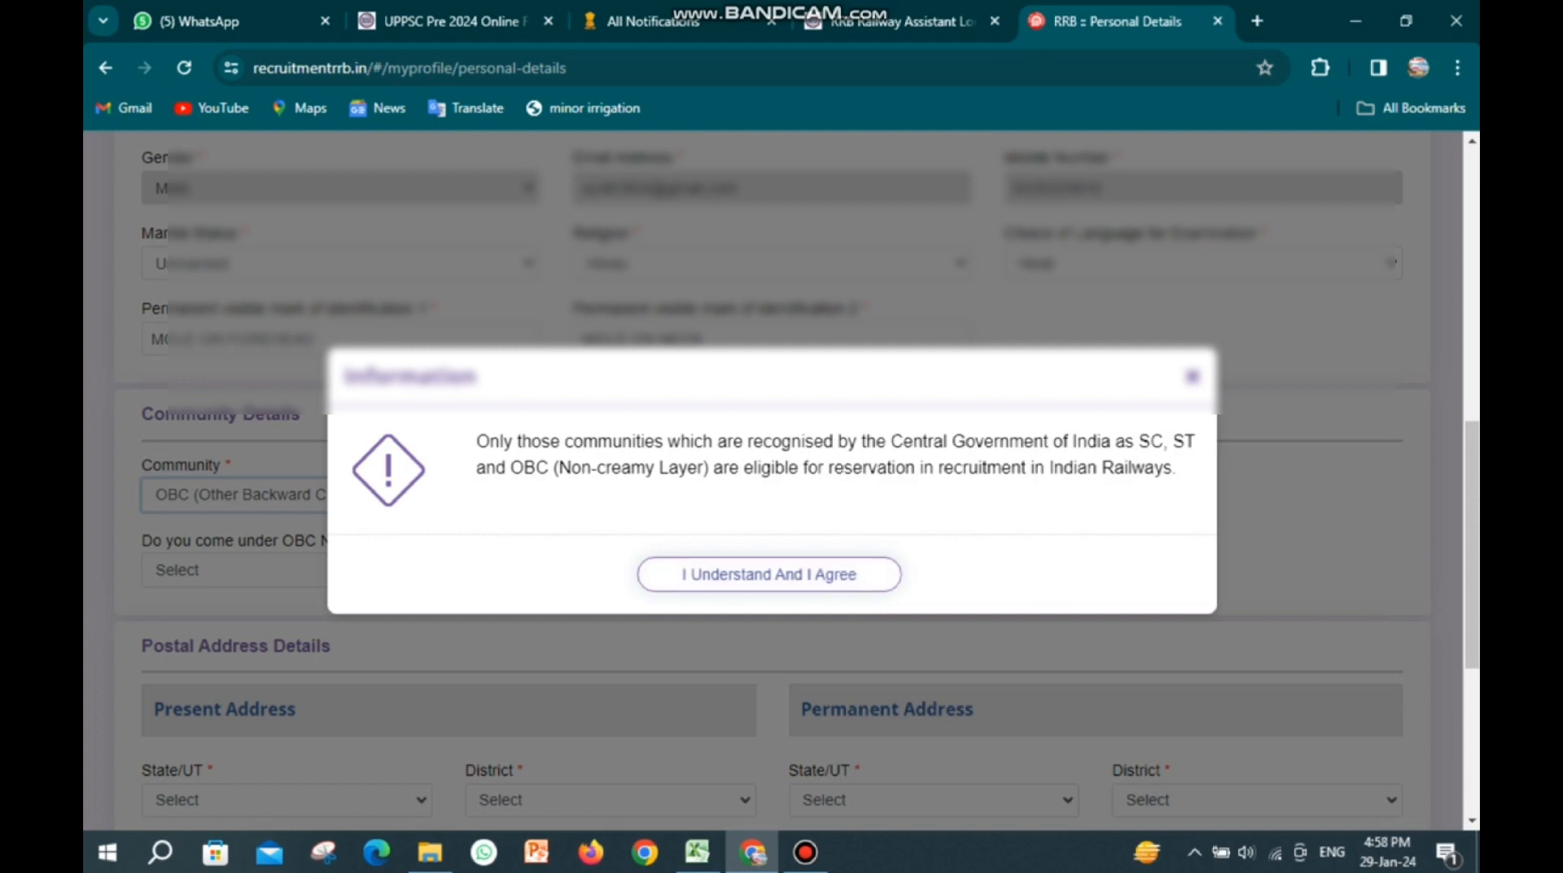
left_click(769, 574)
Answer Yes to OBC Non-Creamy Layer and accept the OBC-NCL certificate notice.
scroll(781, 481, "down", 3)
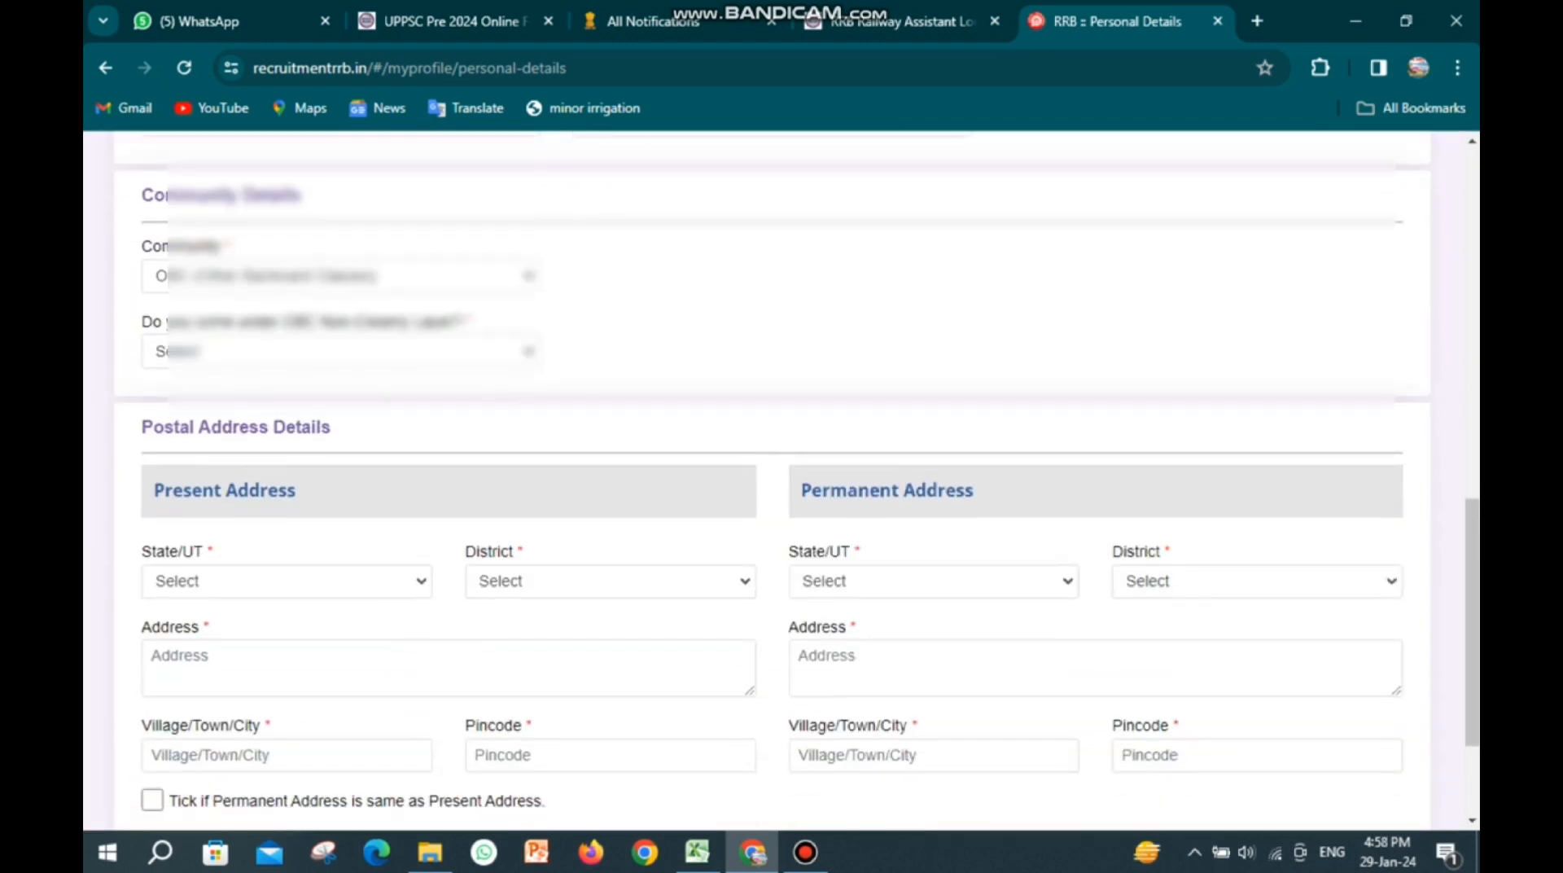
left_click(340, 351)
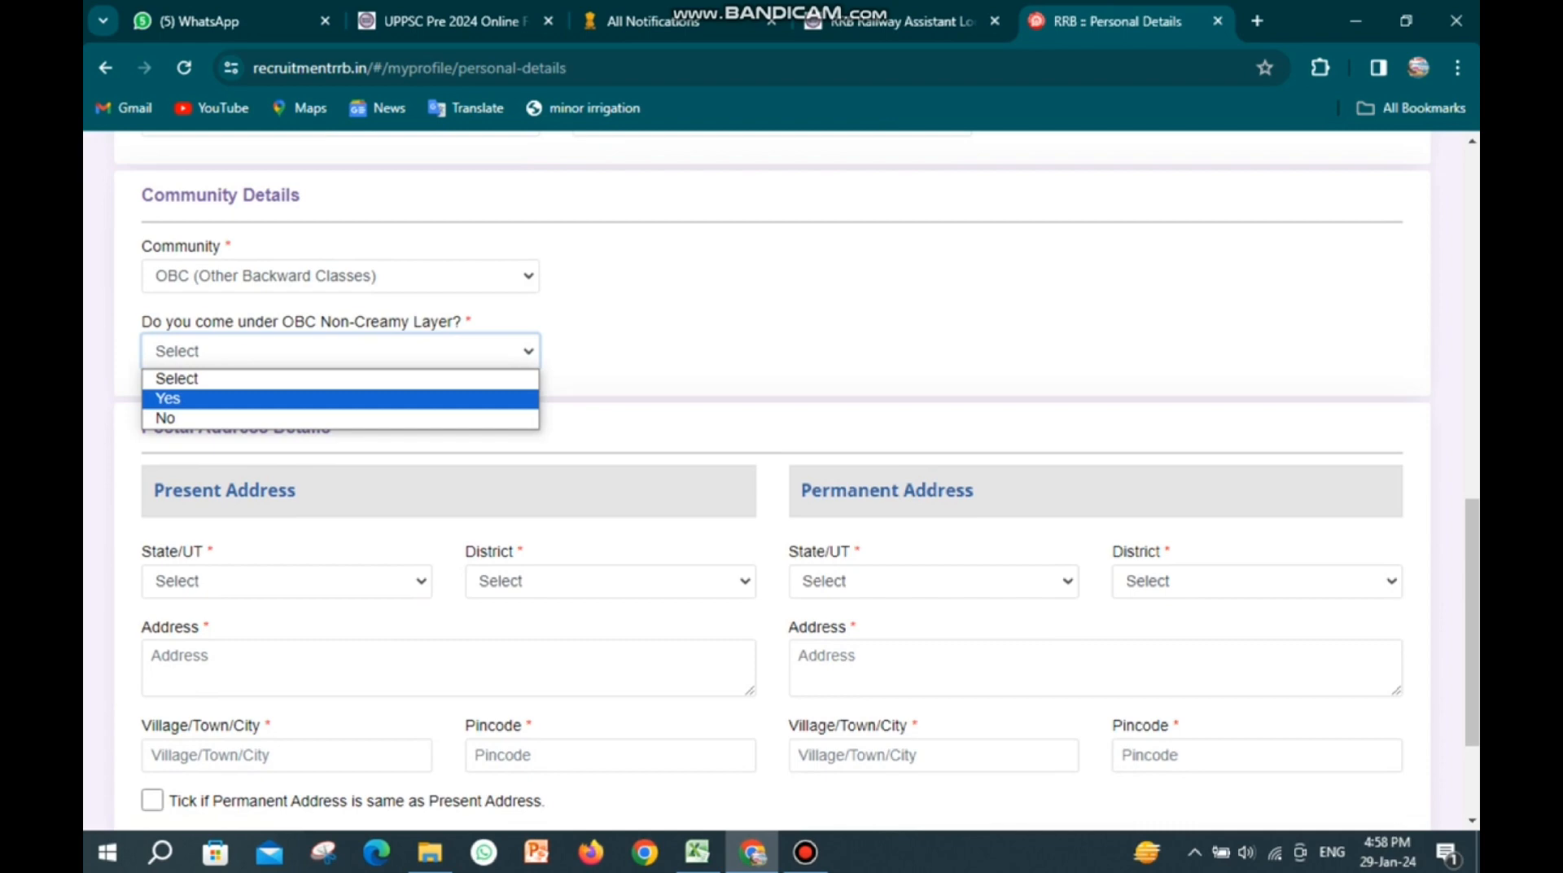
left_click(168, 398)
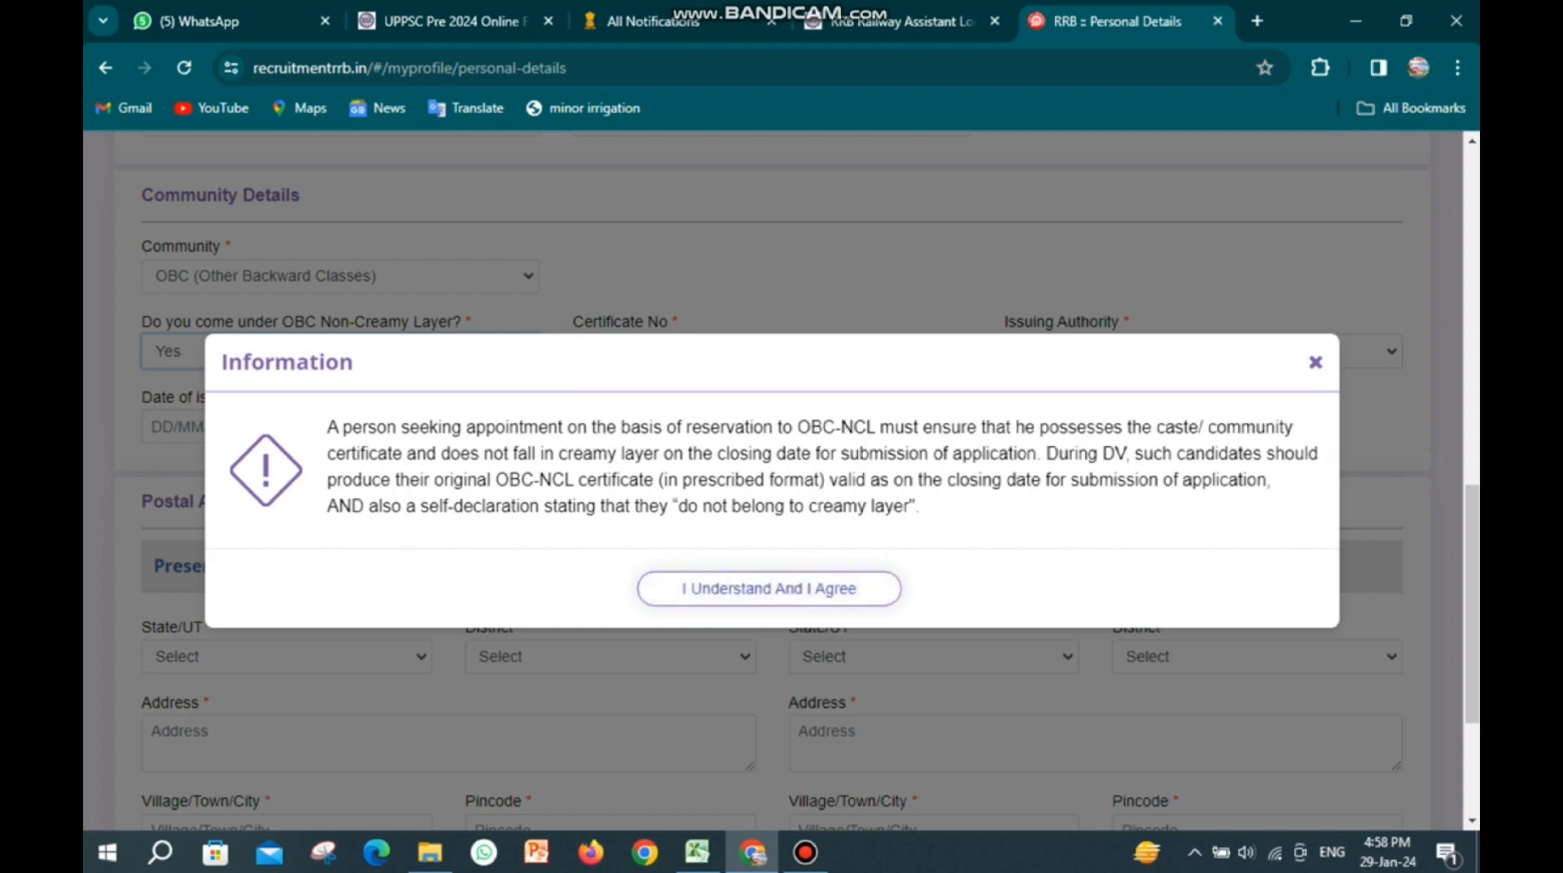
left_click(769, 589)
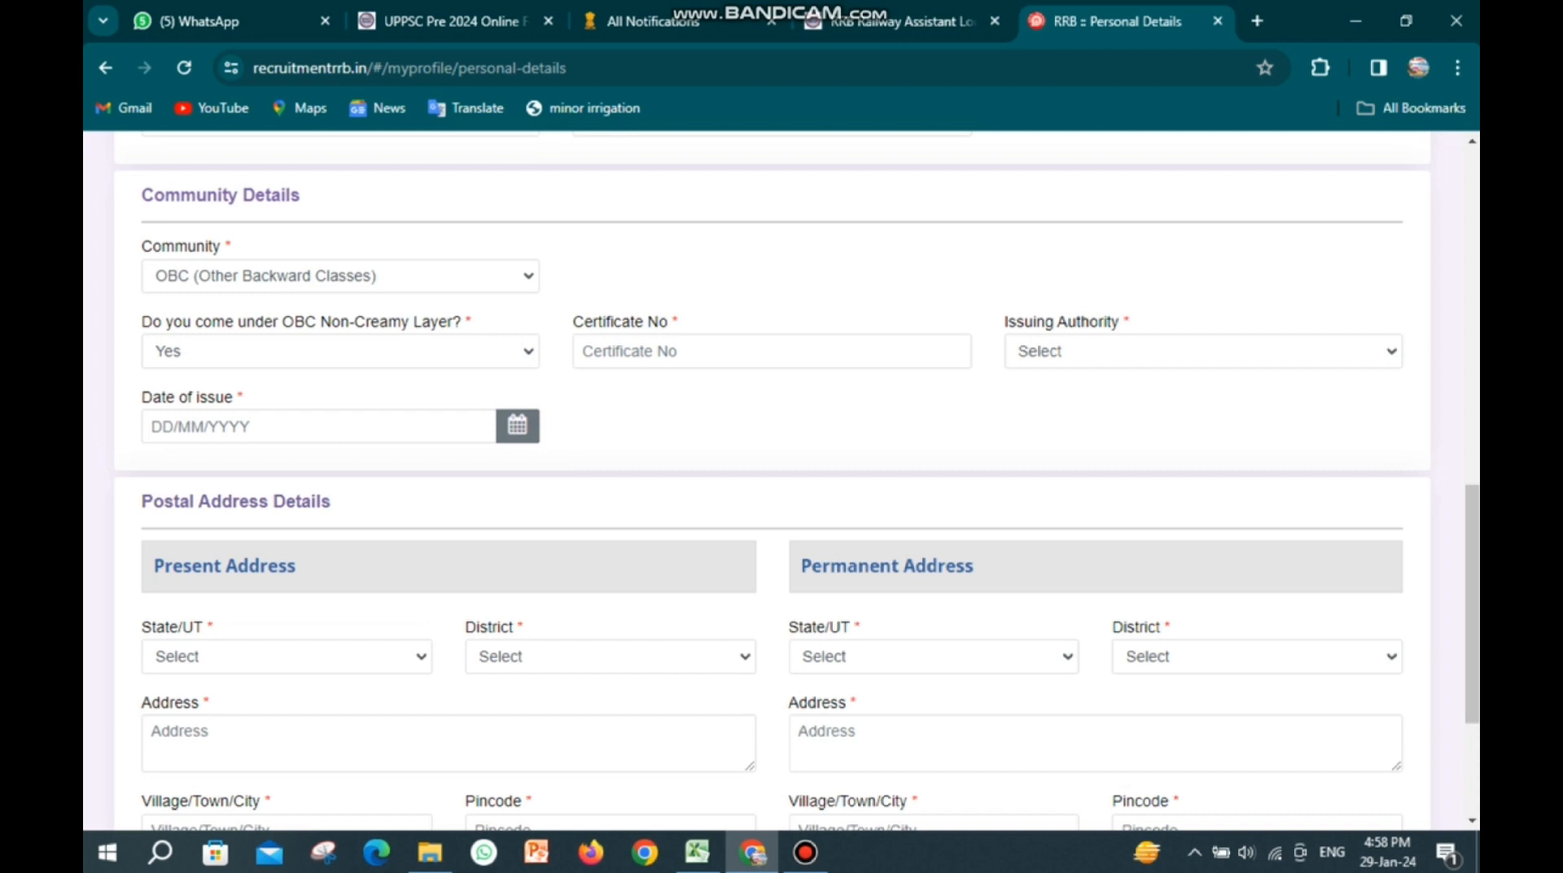
Enter the OBC certificate number and choose Tehsildar as the issuing authority.
left_click(772, 351)
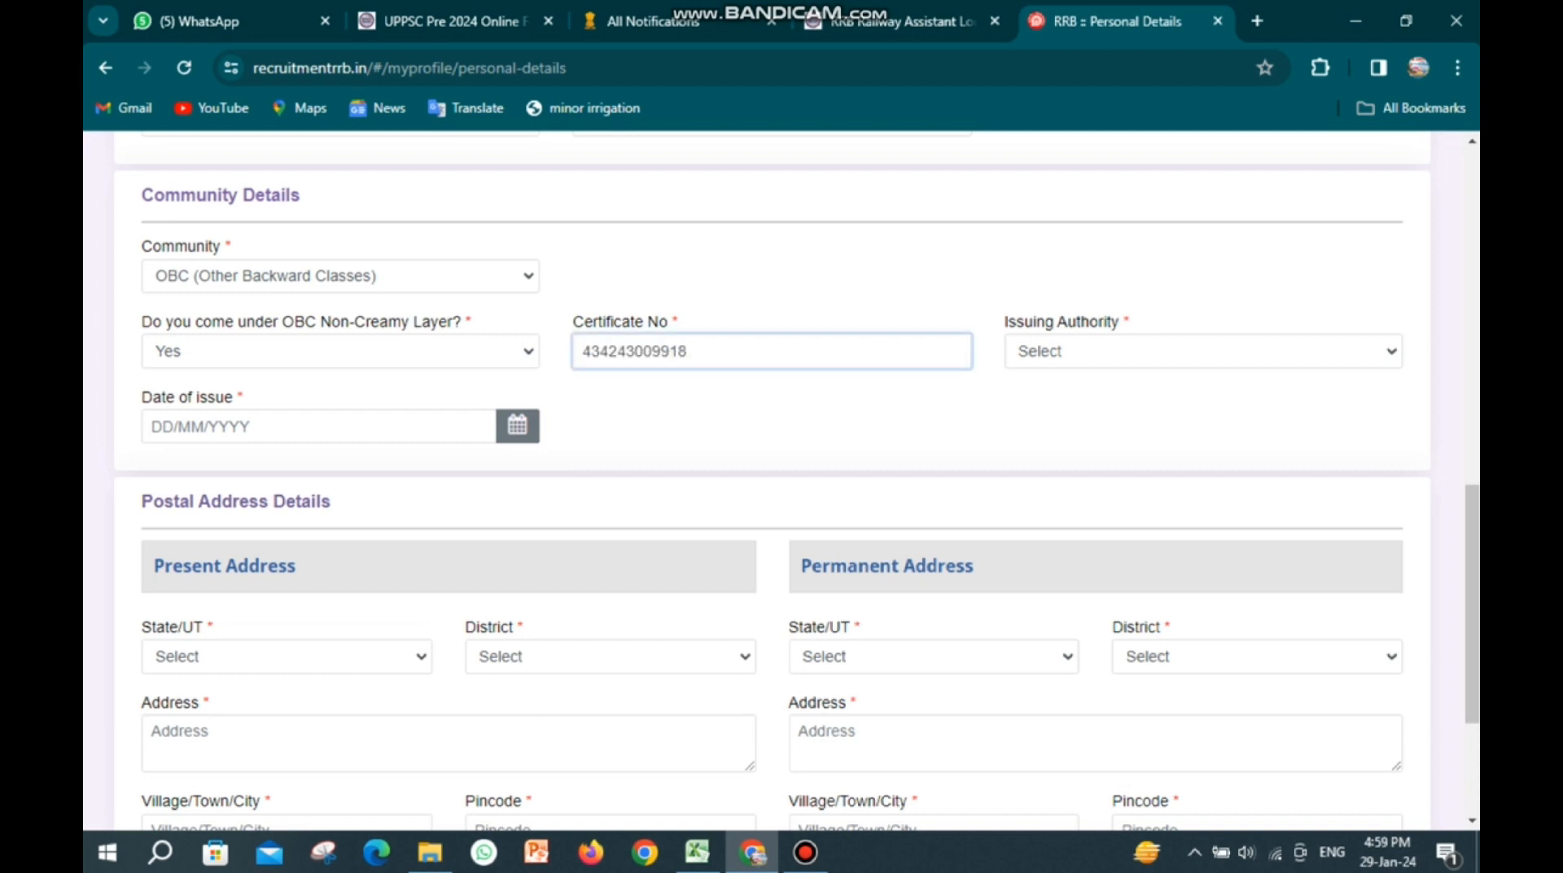
left_click(1203, 351)
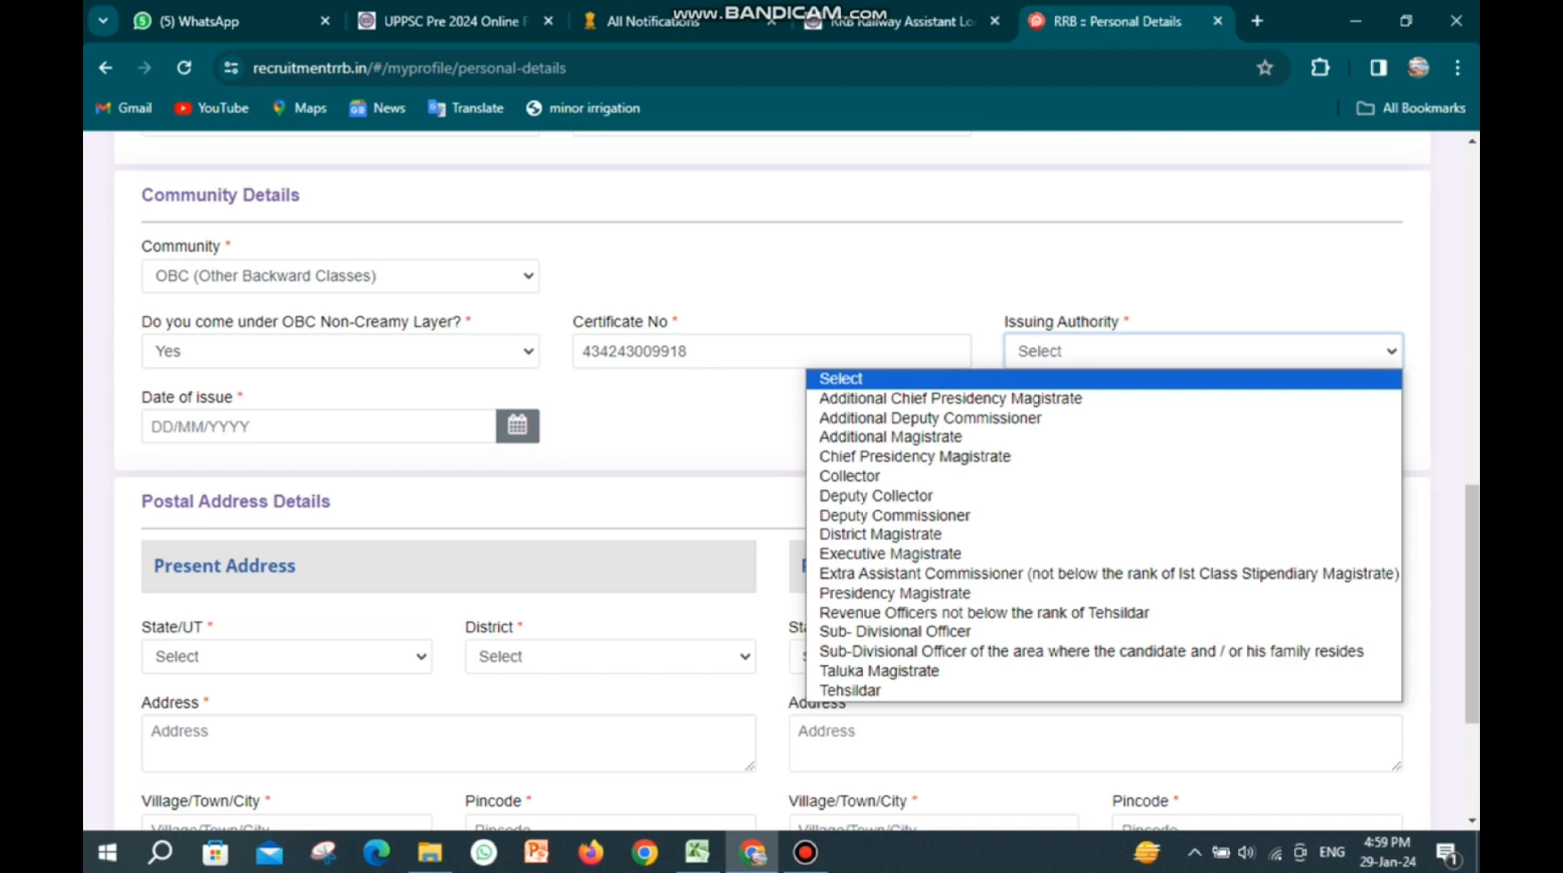
key("Down")
key("Down")
key("Down")
key("Down")
key("Down")
key("Down")
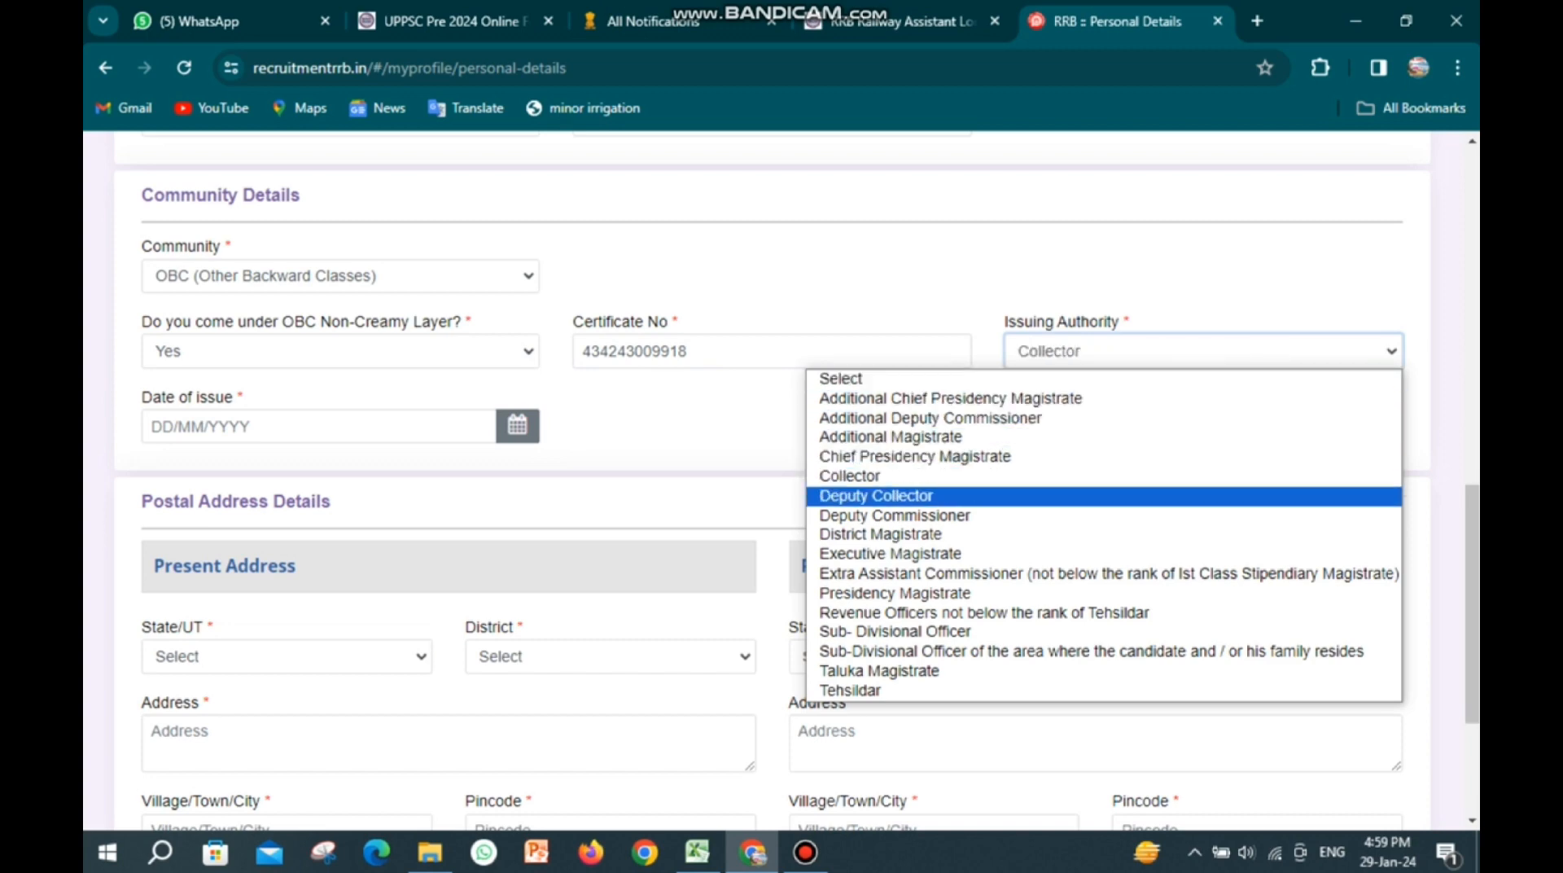
key("Down")
key("Down")
key("Down")
key("Down")
key("Down")
key("Down")
key("Down")
key("Down")
key("Down")
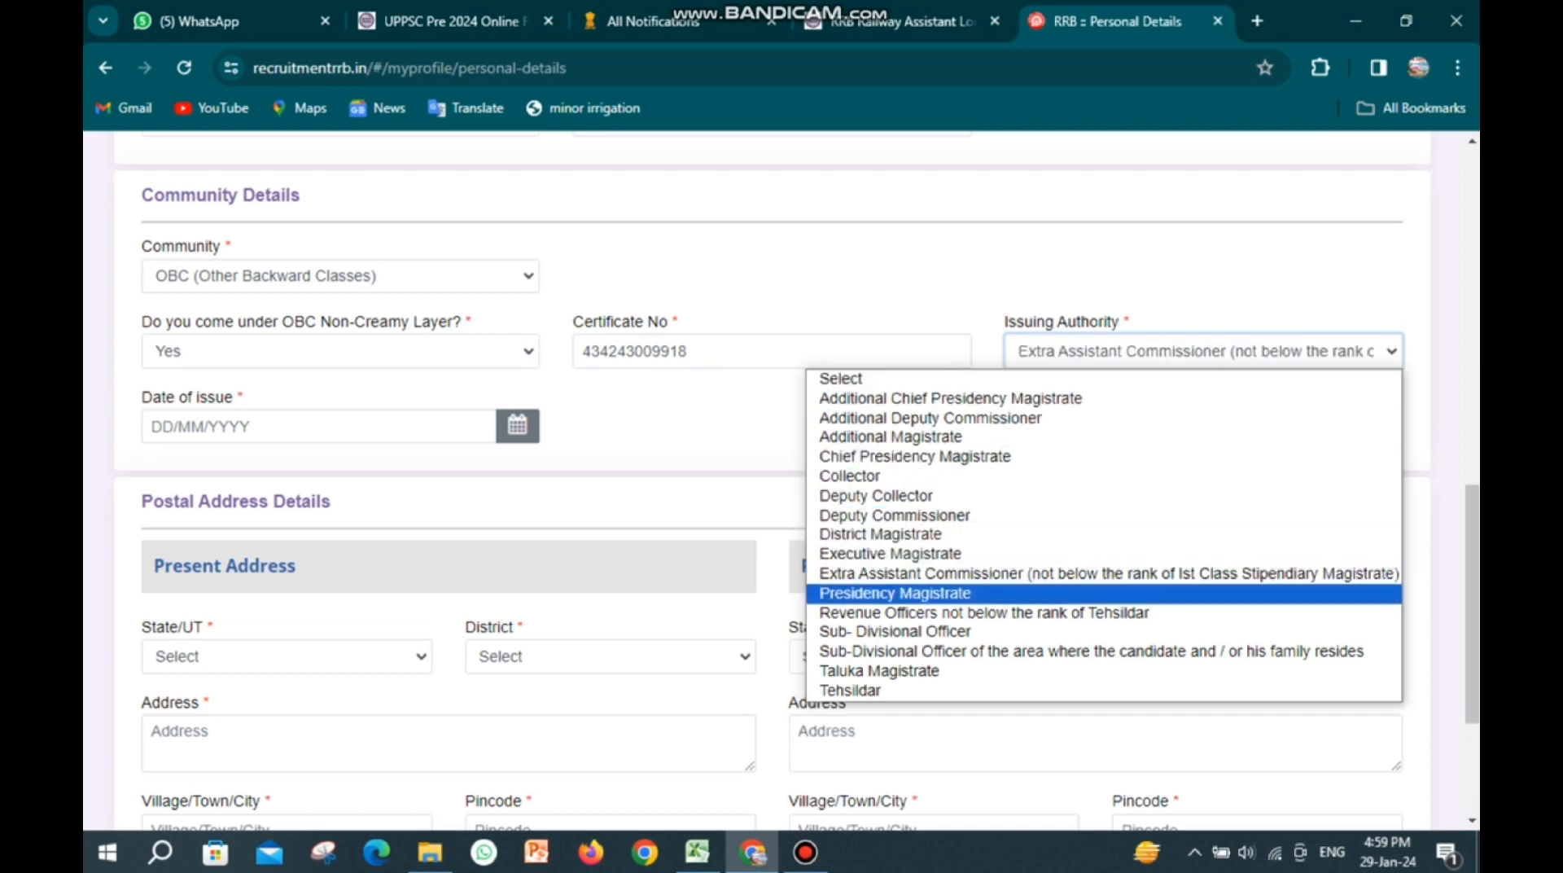
key("Down")
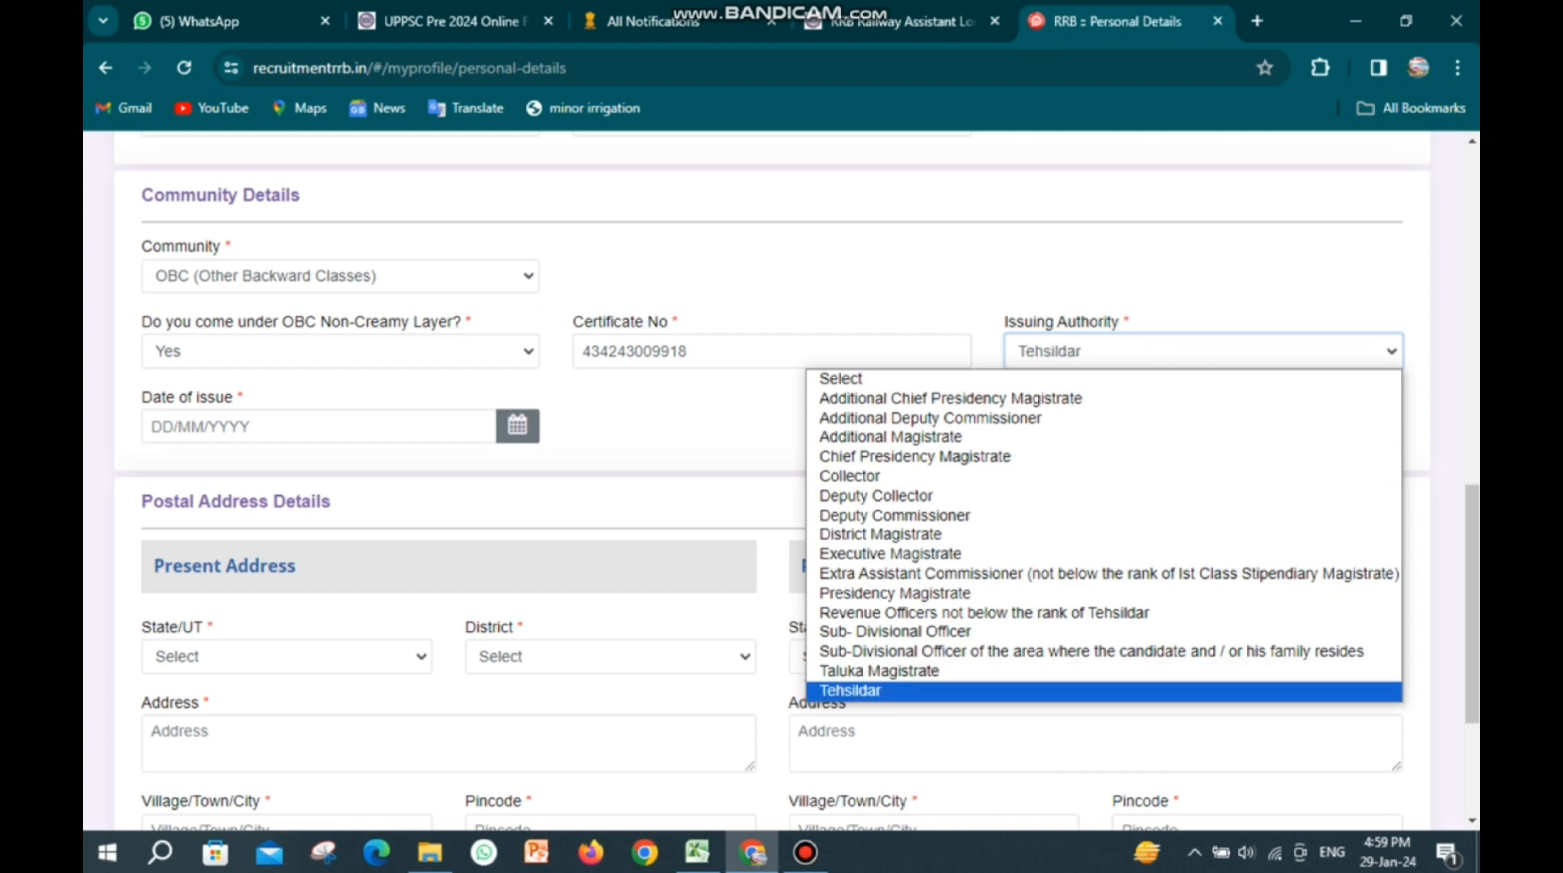
key("Return")
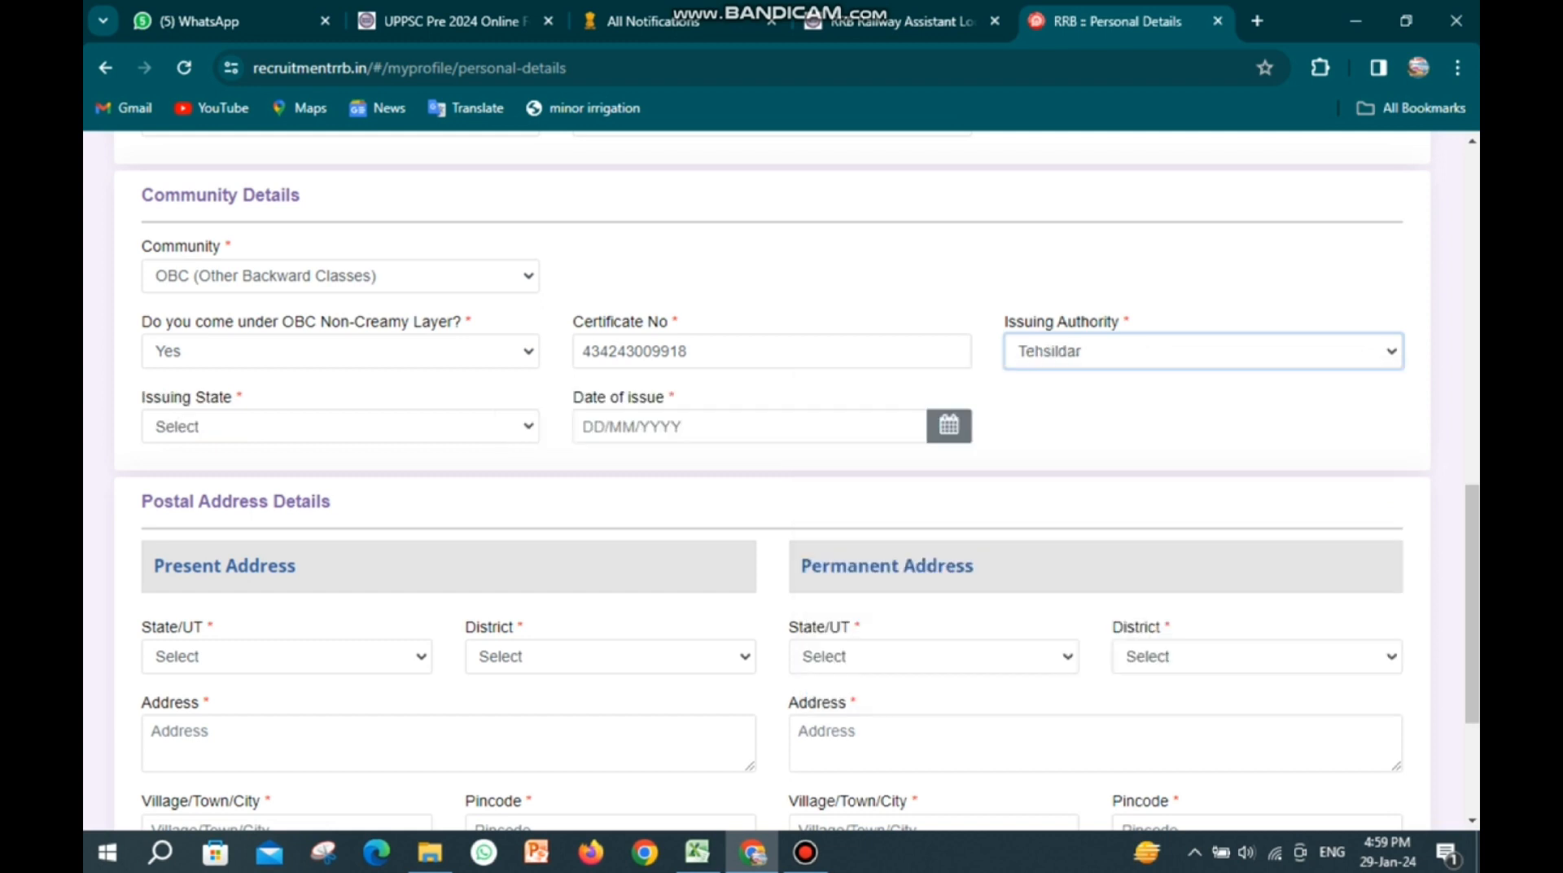
Set the issuing state to UTTAR PRADESH and the issue date to 27/01/2024.
left_click(340, 426)
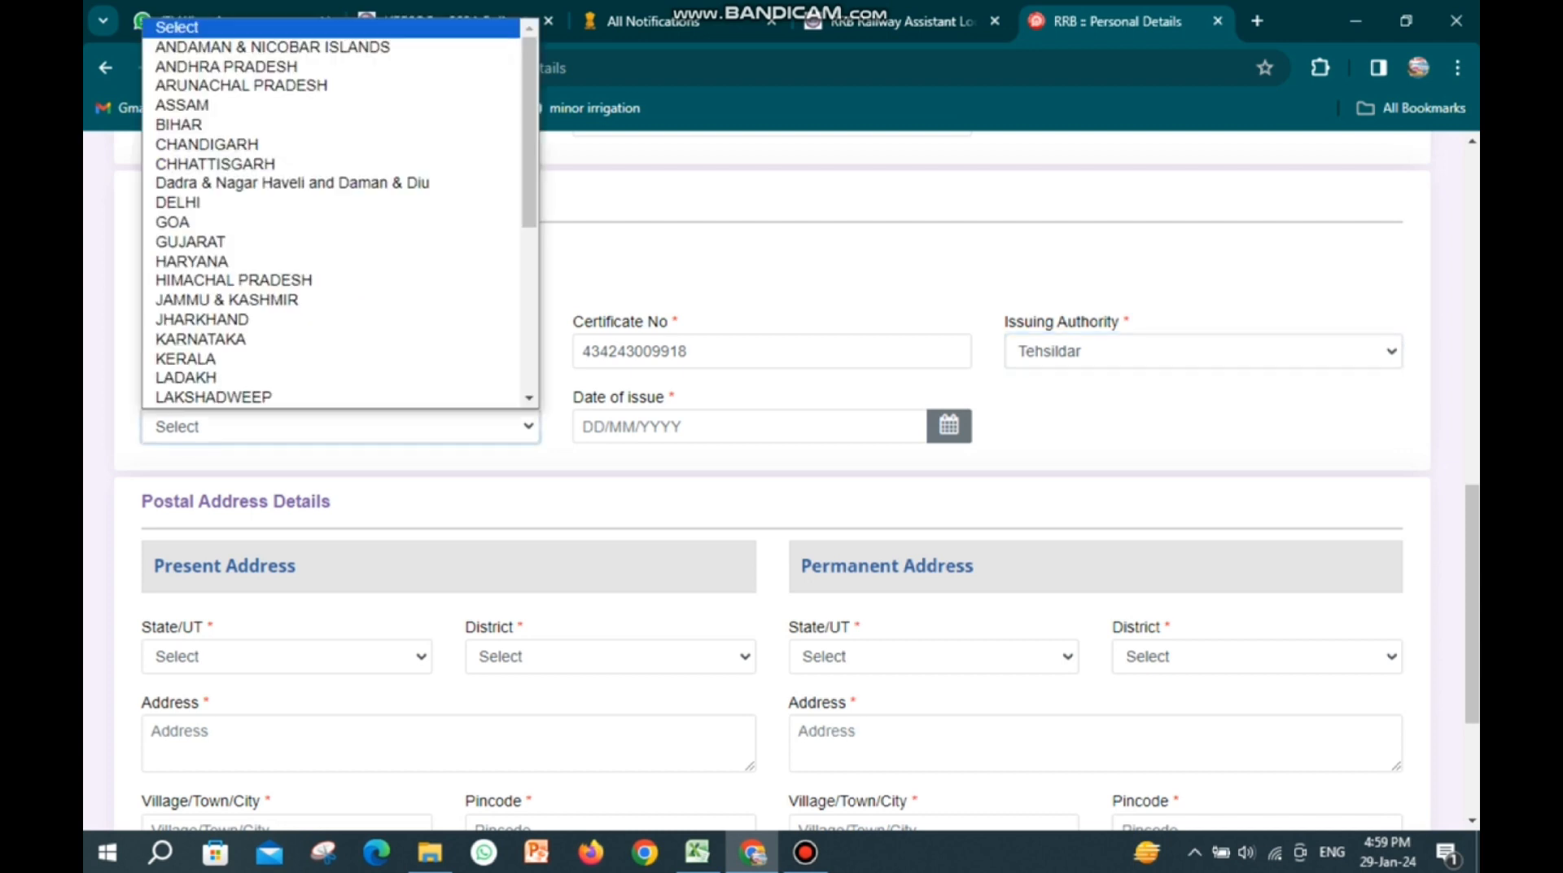
key("u")
key("Return")
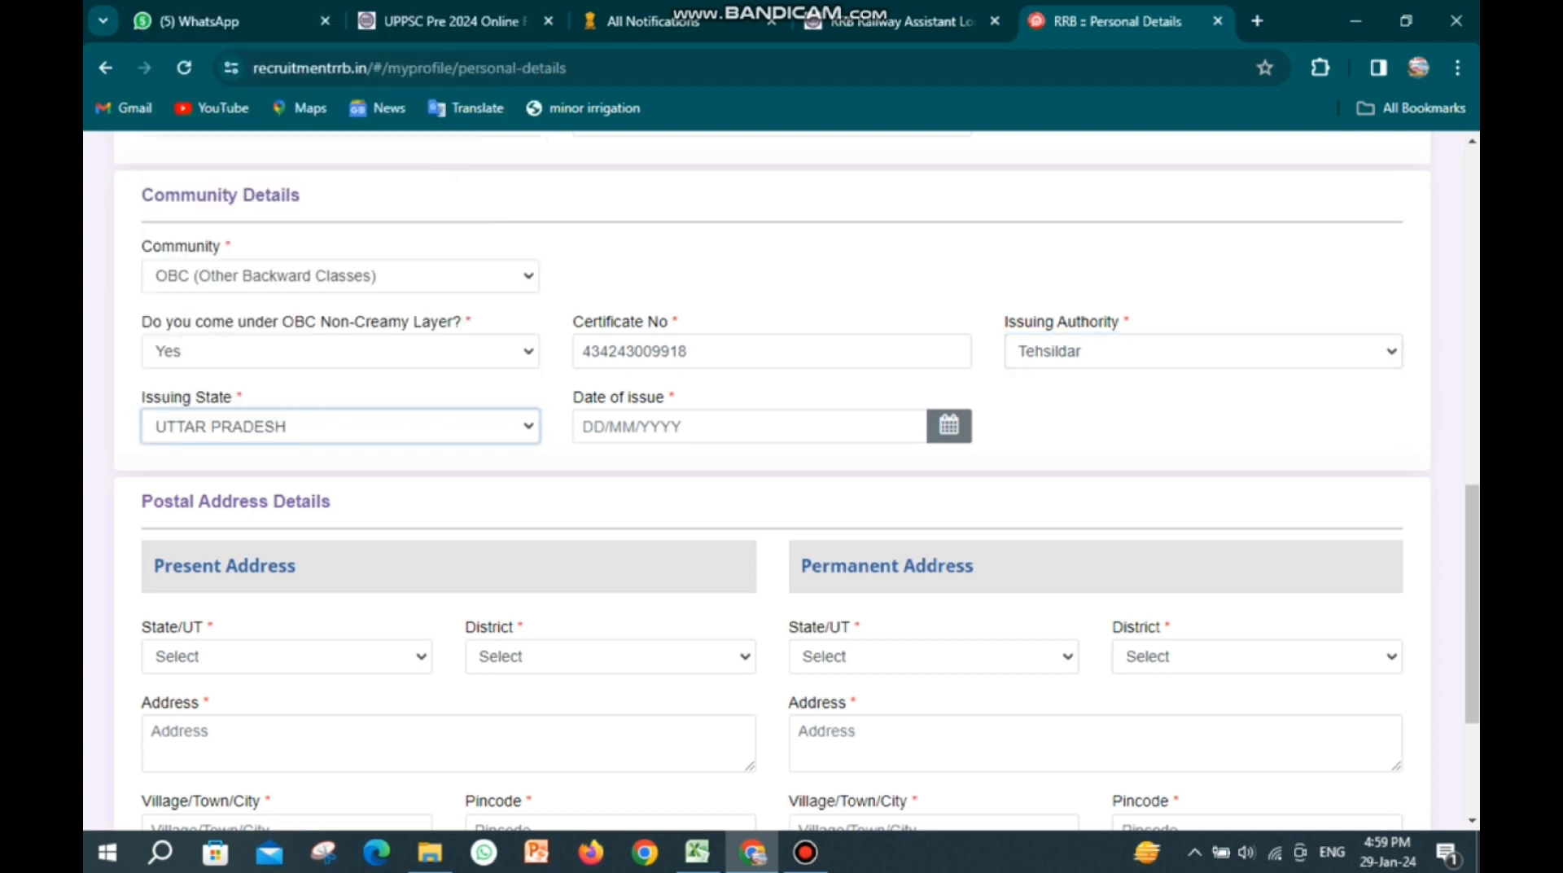
left_click(631, 427)
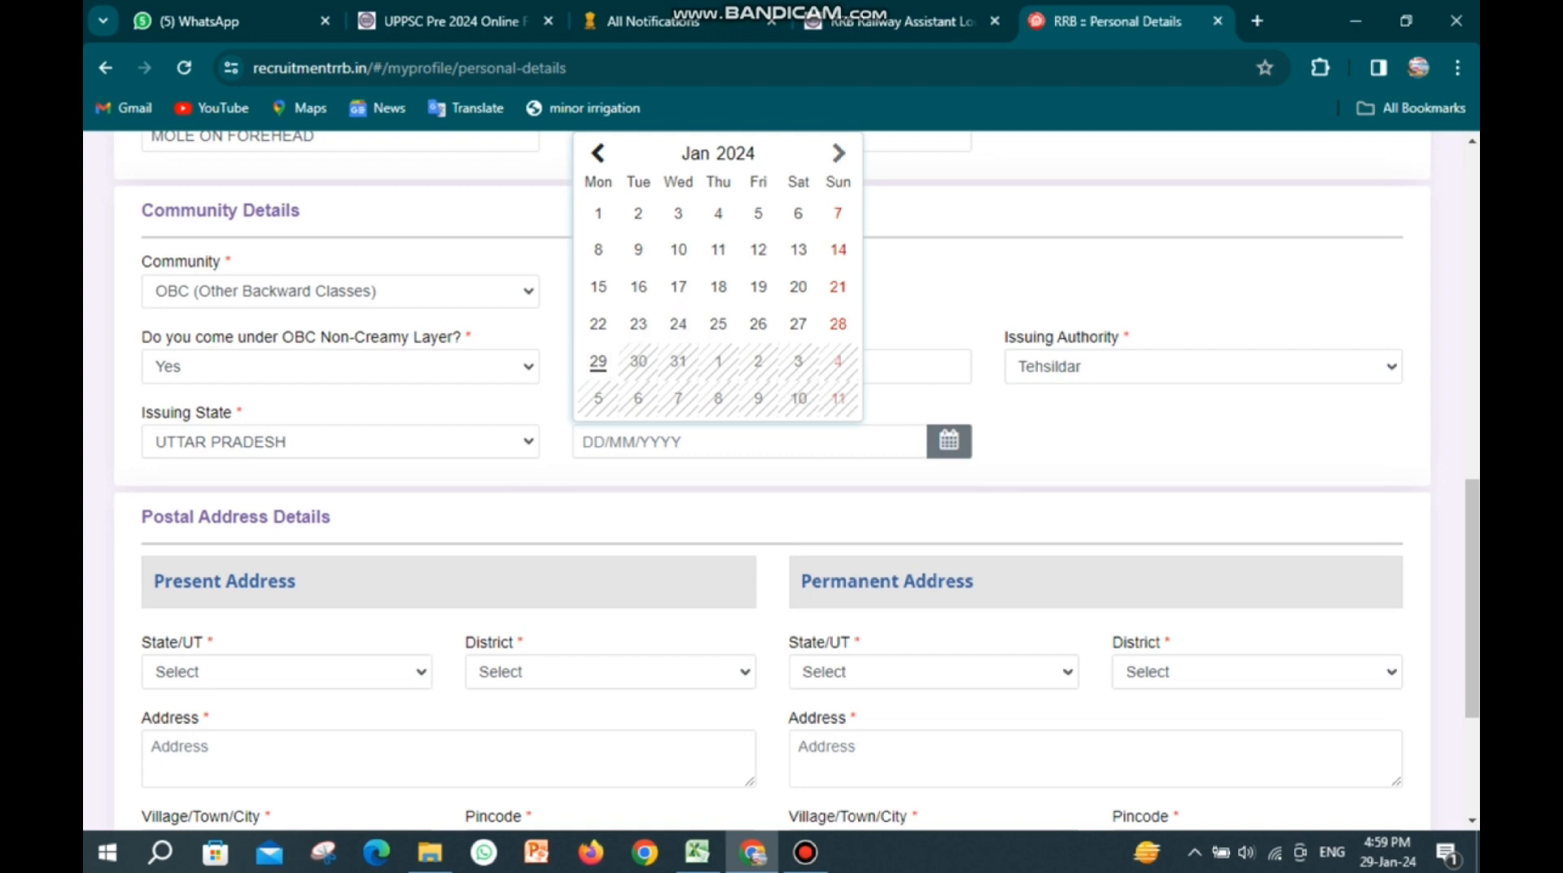
left_click(797, 324)
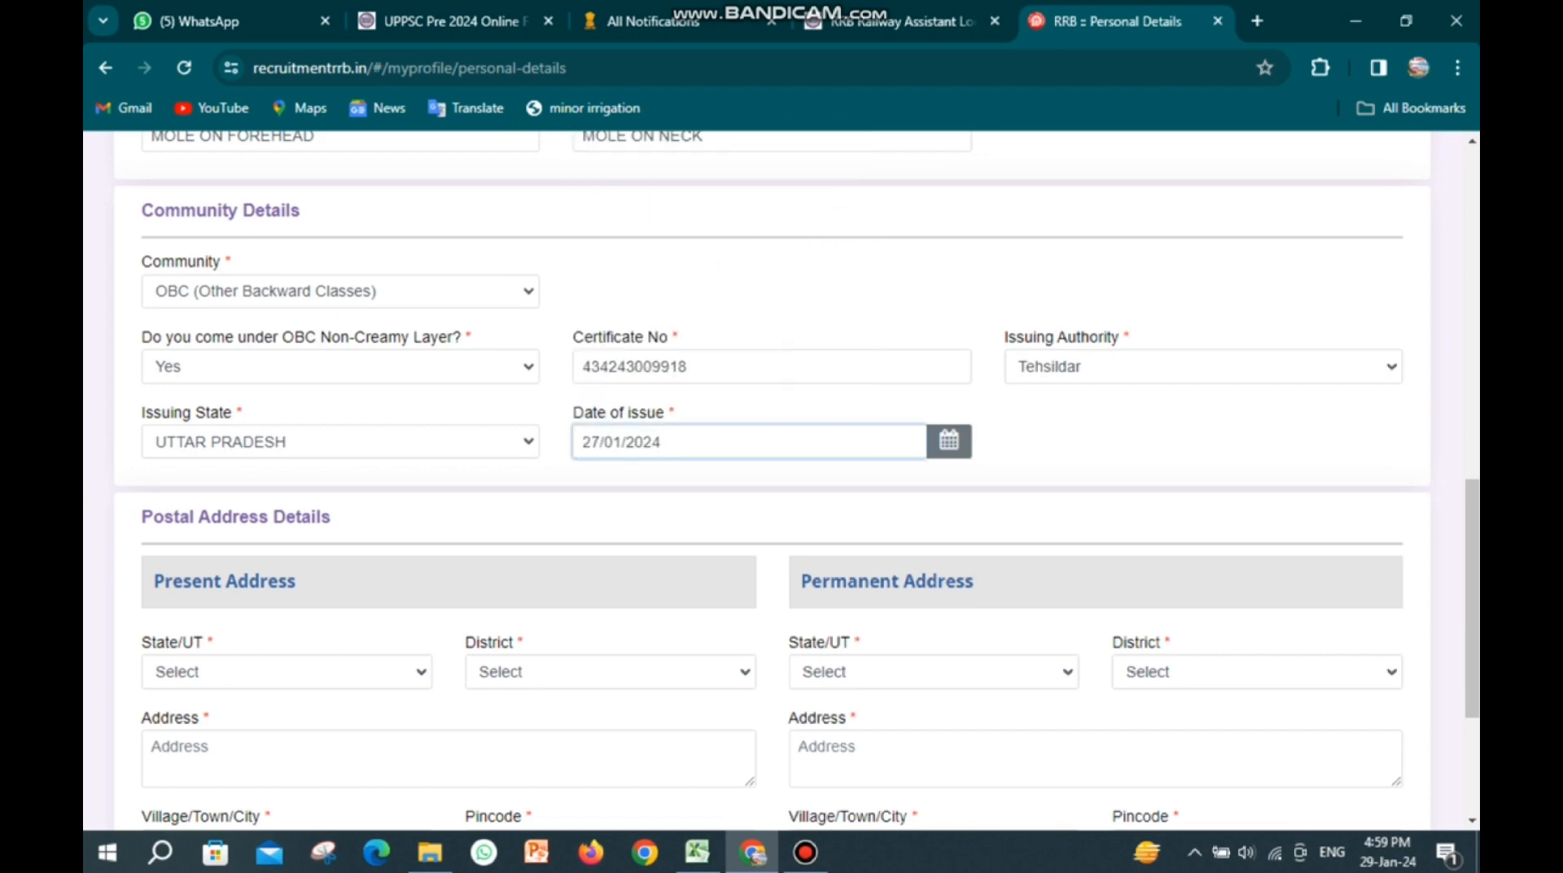
scroll(781, 480, "down", 3)
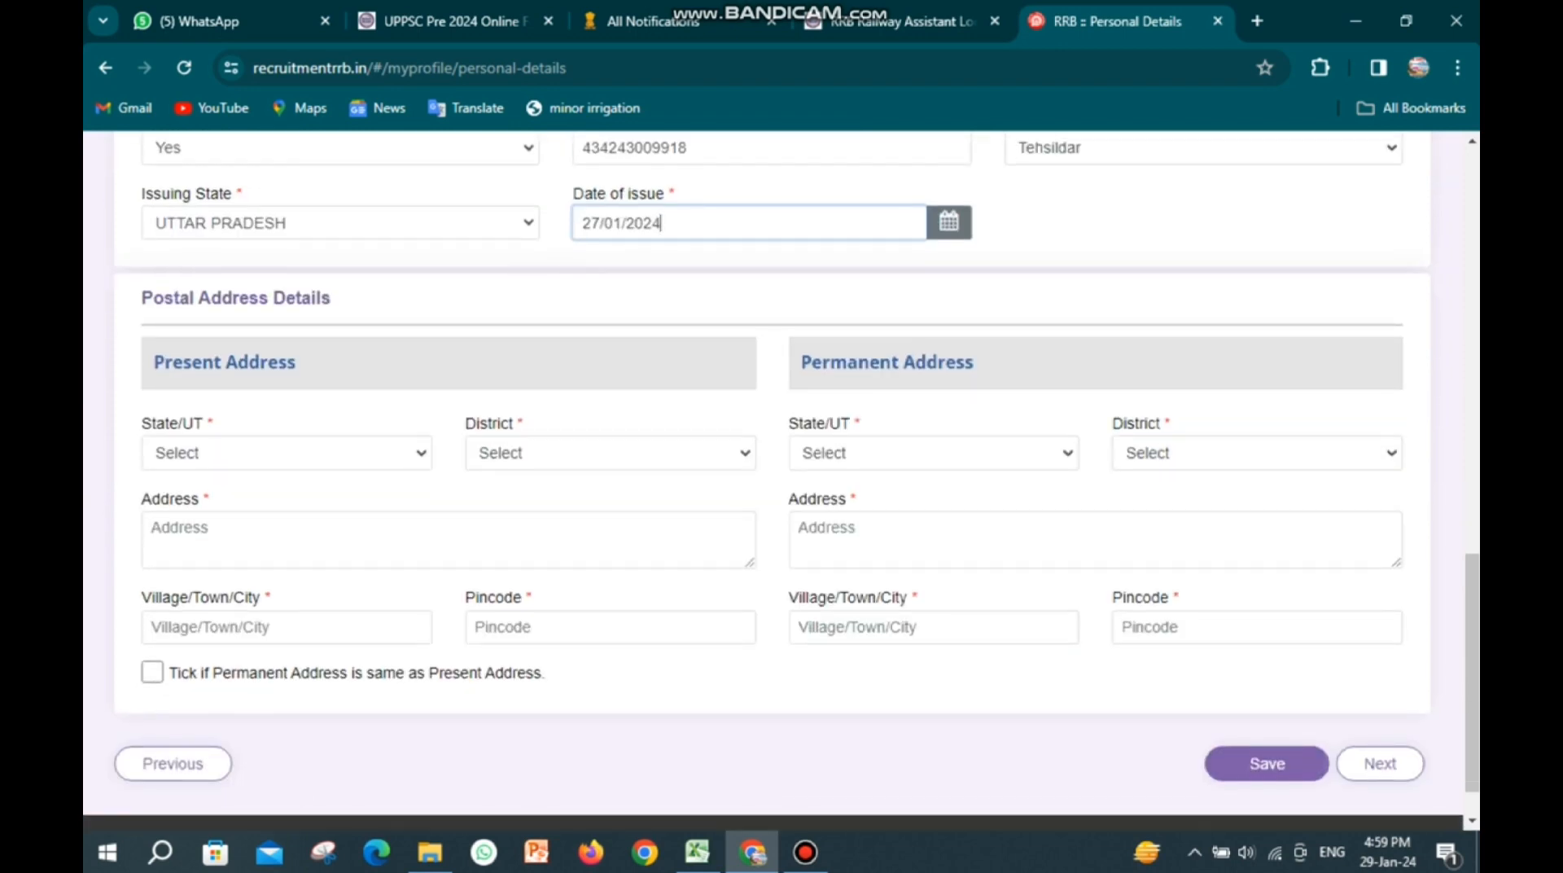
Set the present address state to UTTAR PRADESH and district to Pratapgarh.
left_click(286, 453)
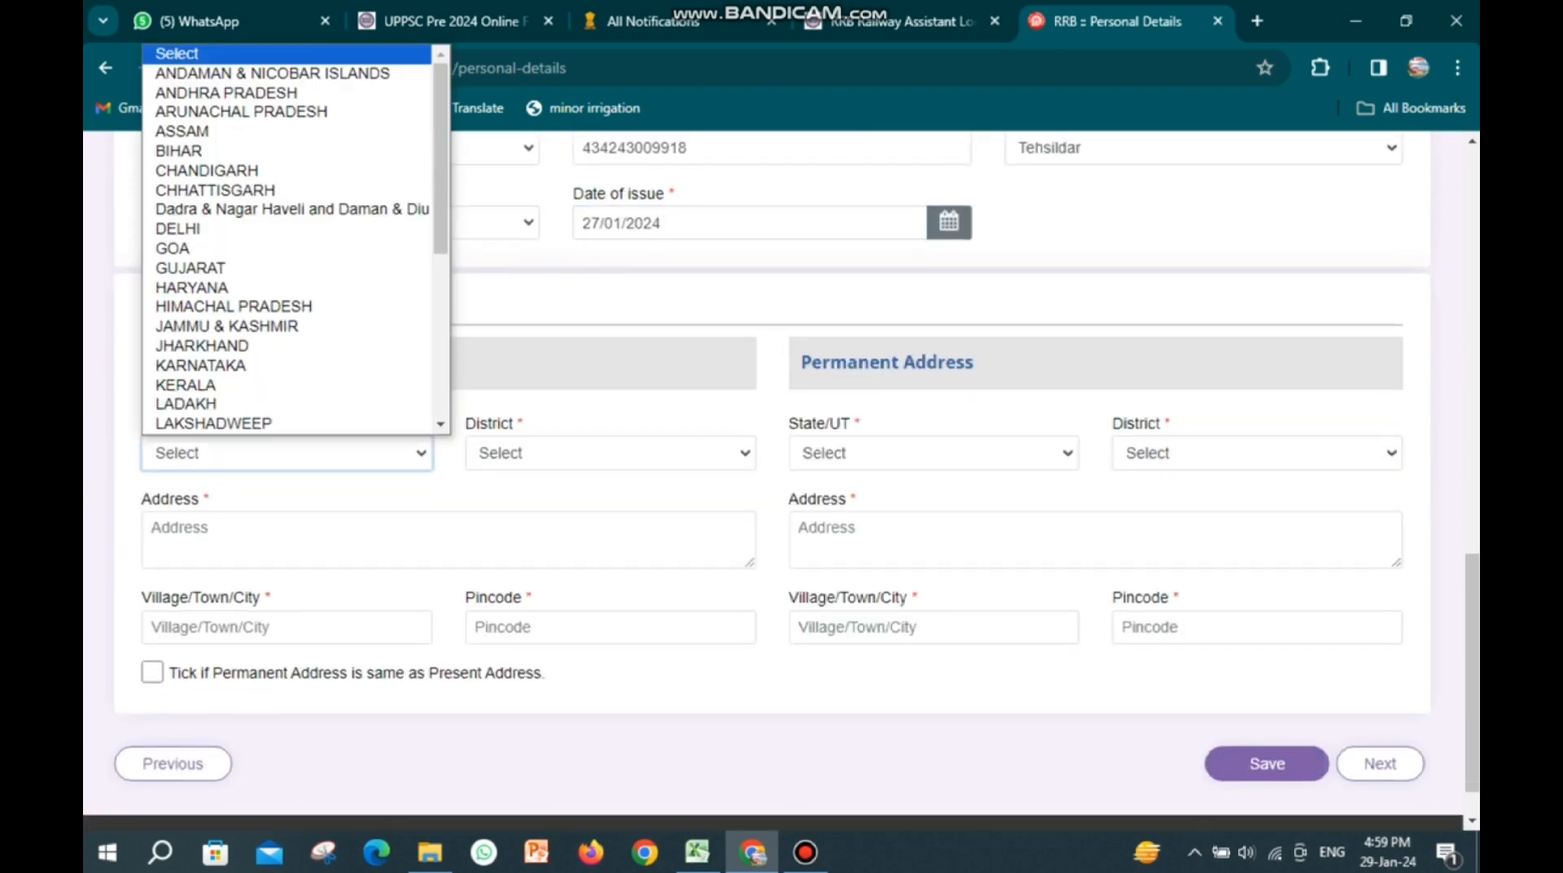
key("u")
key("Return")
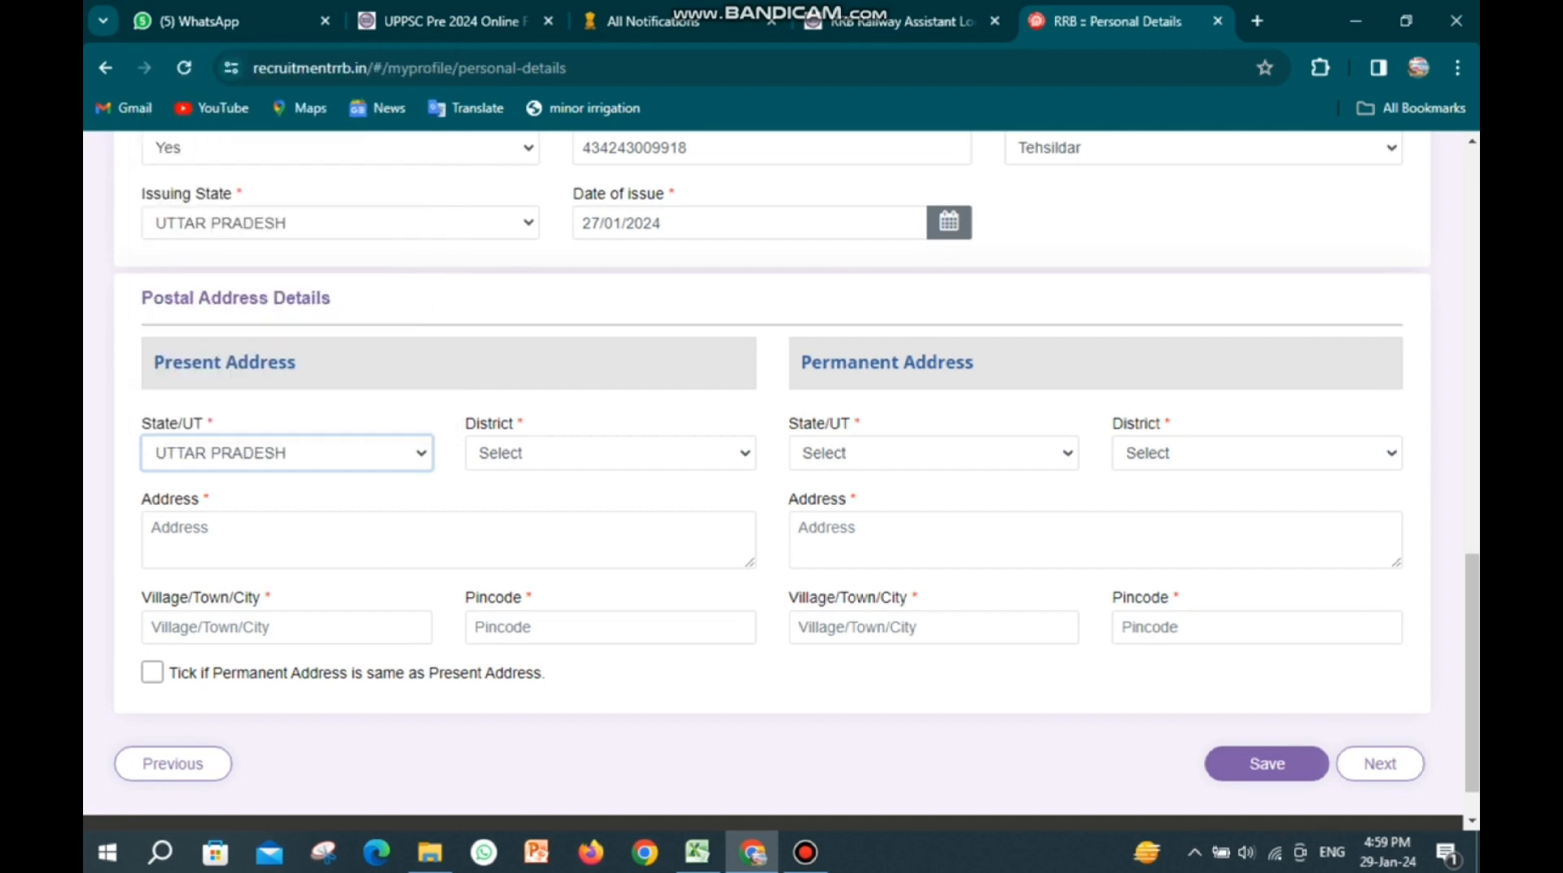
left_click(611, 454)
key("p")
key("p")
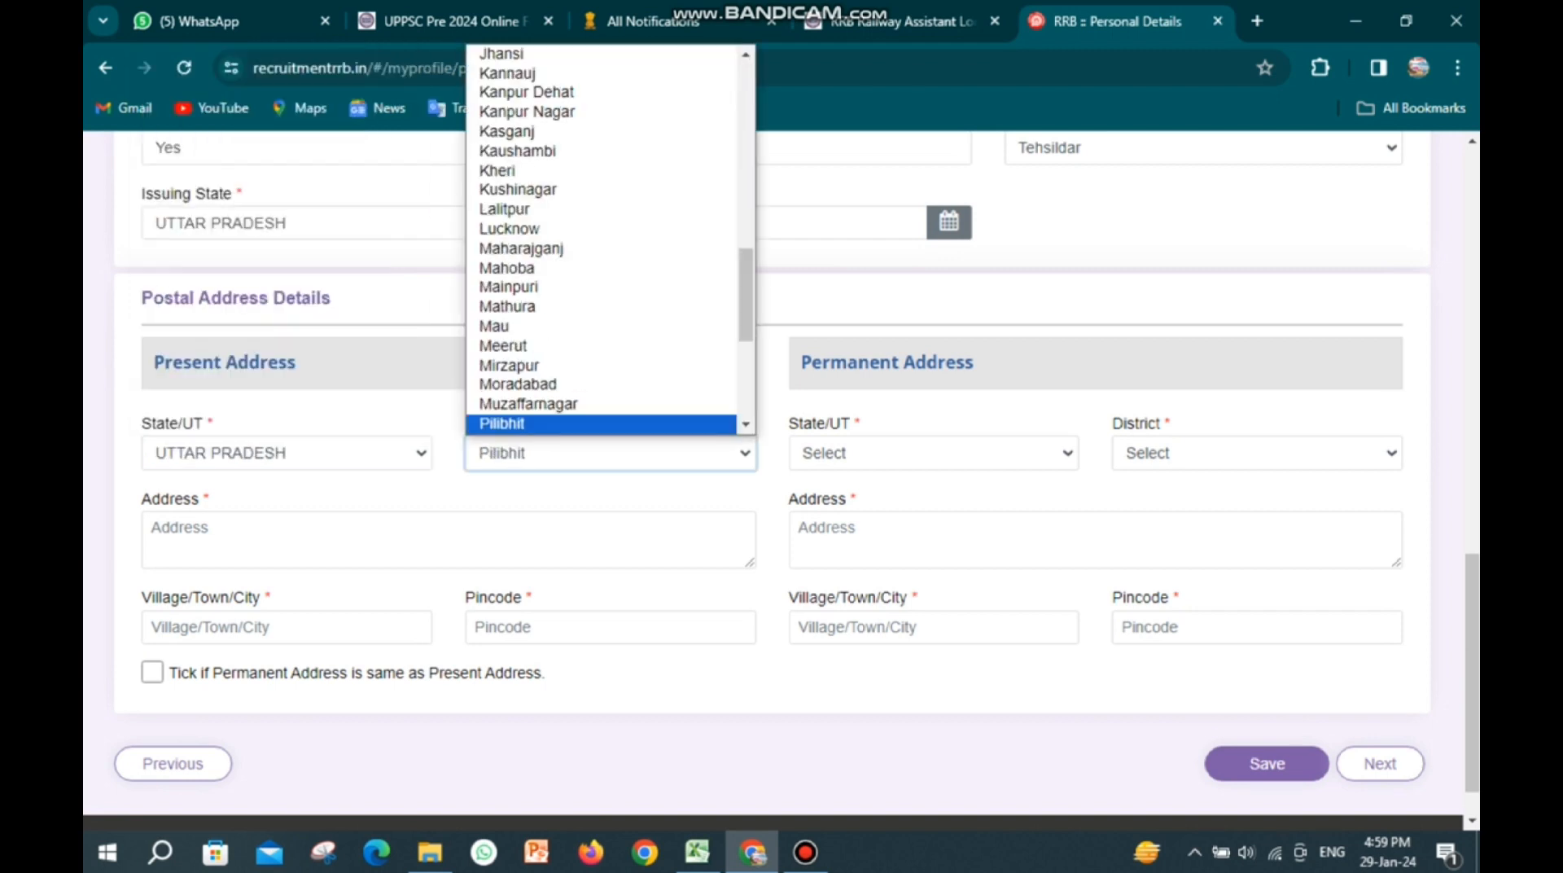
key("Return")
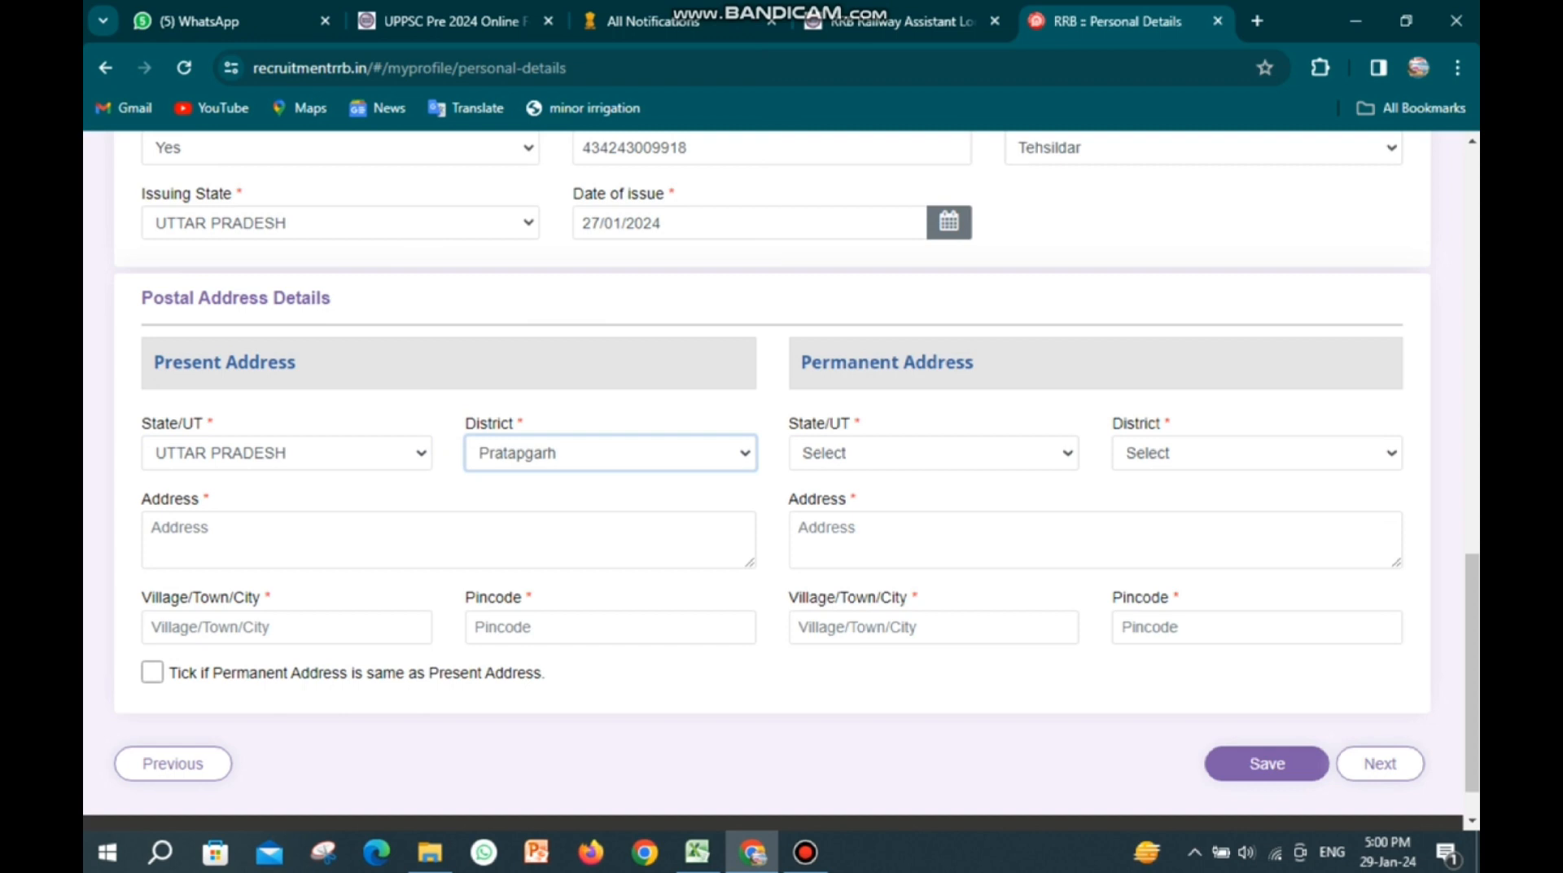
Fill in the present street address, village/town/city and pincode.
left_click(275, 538)
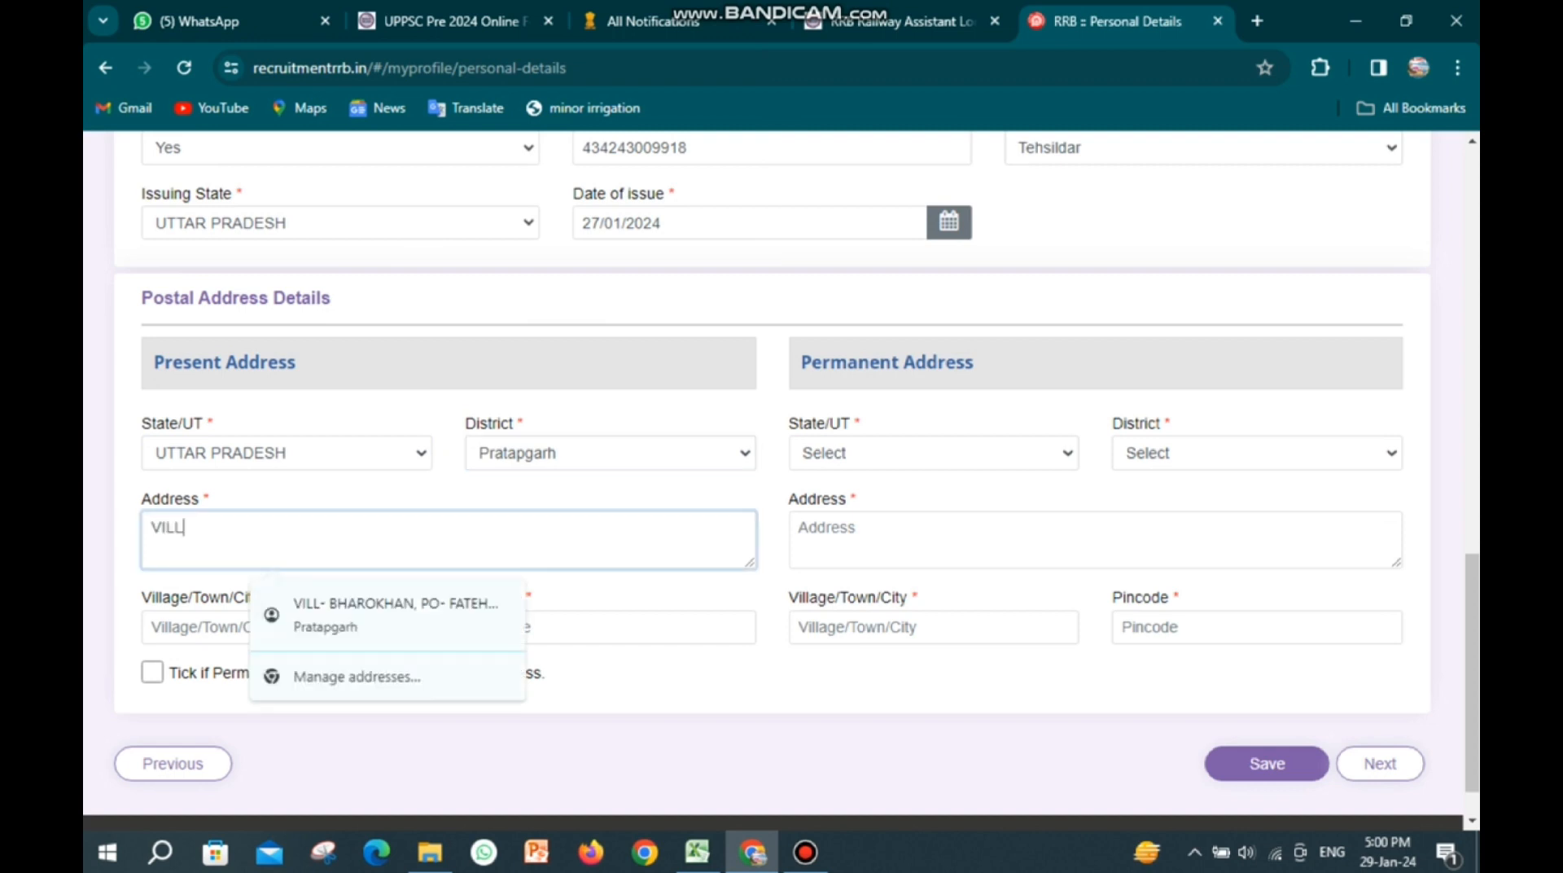
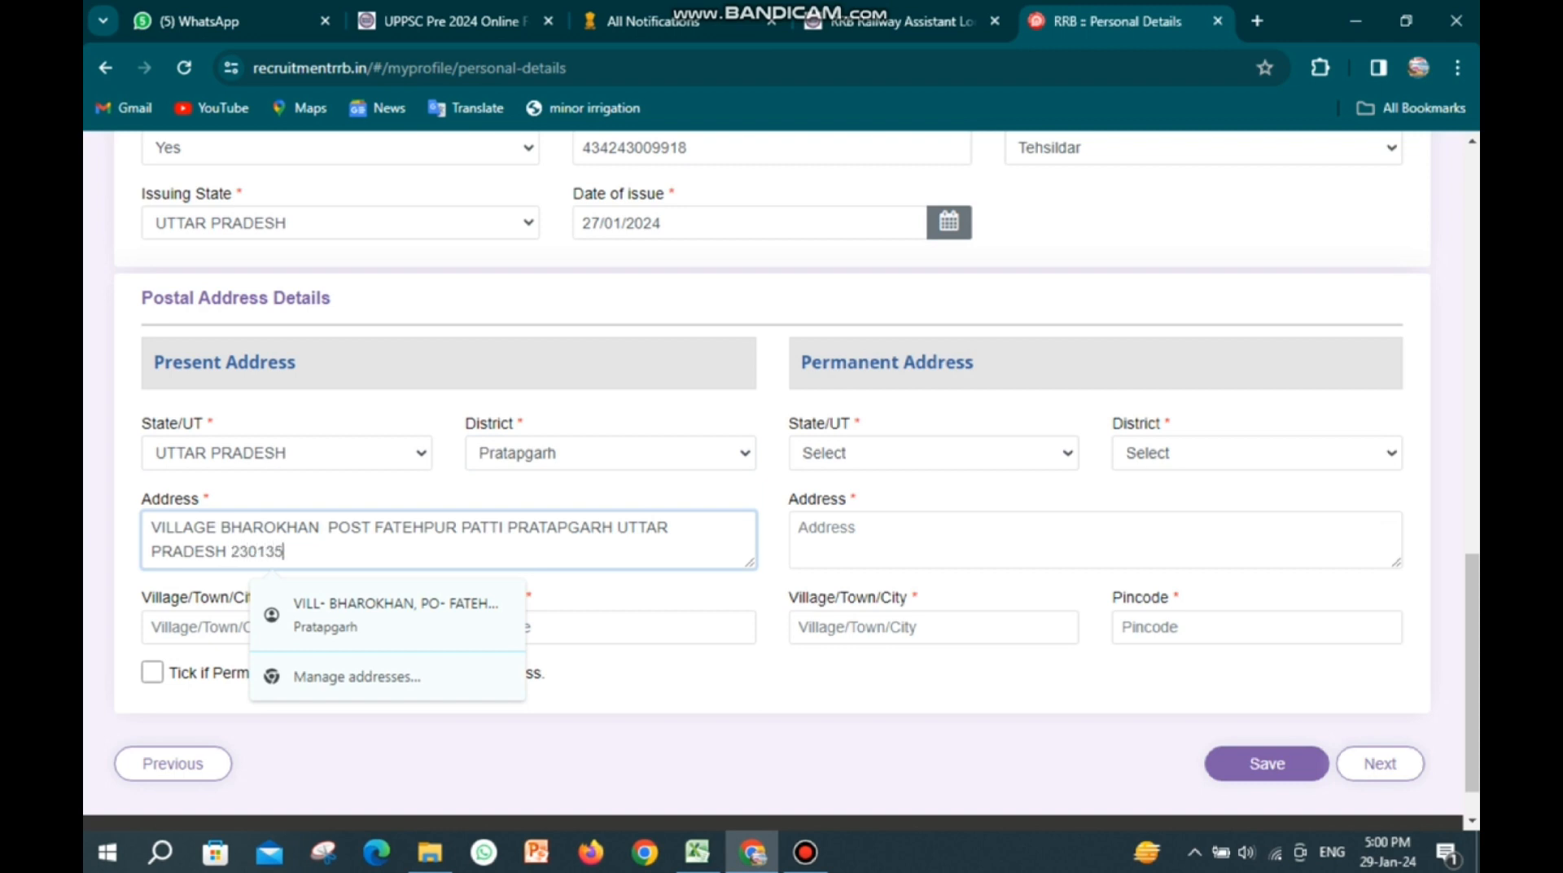
key("Tab")
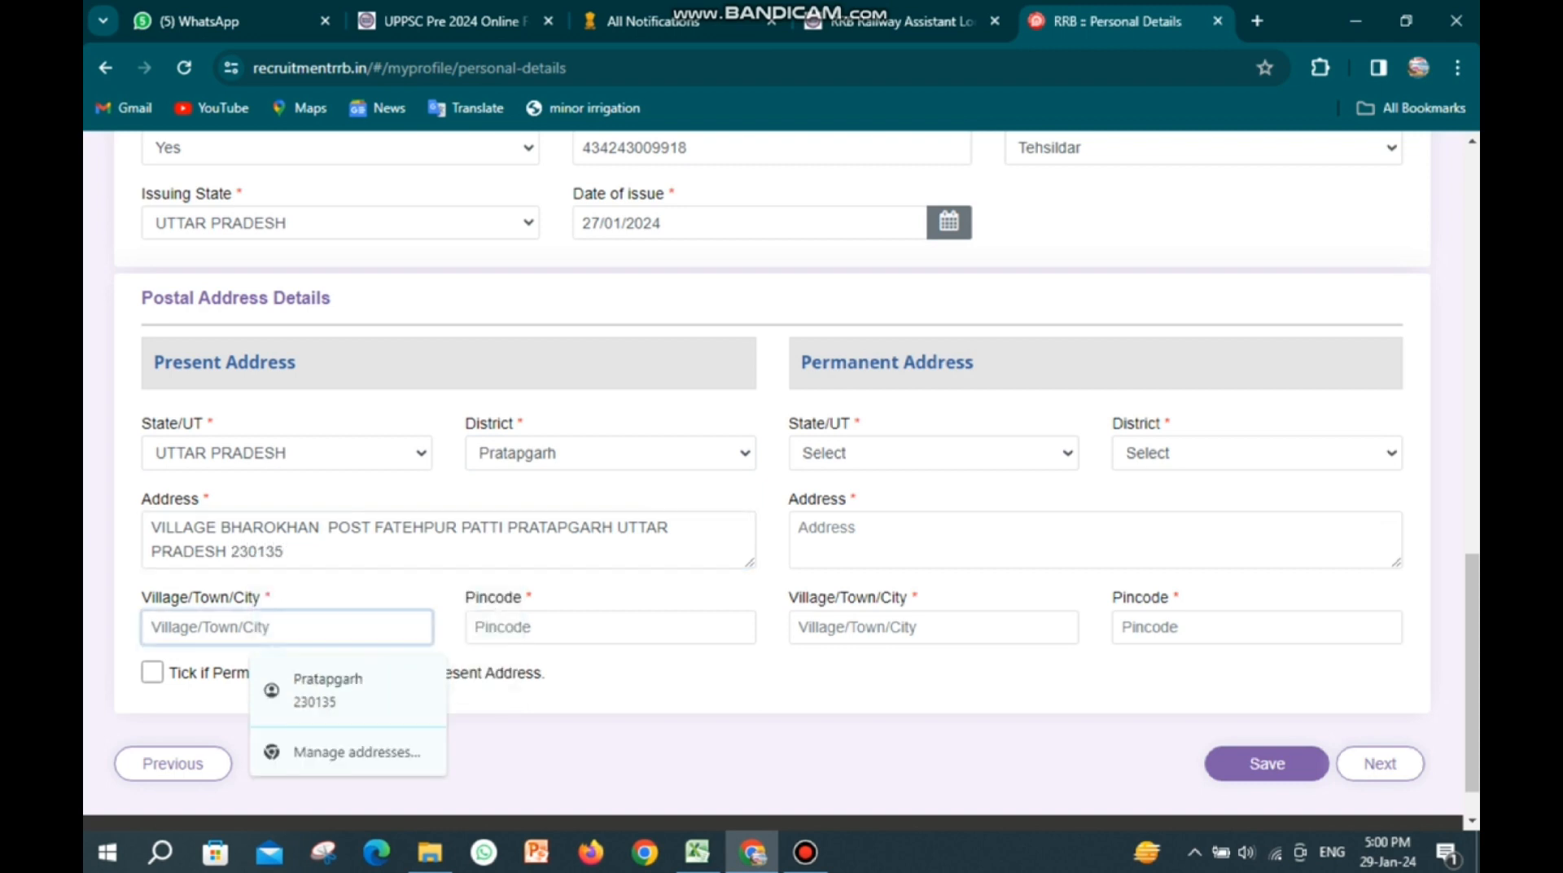
type("PATTI")
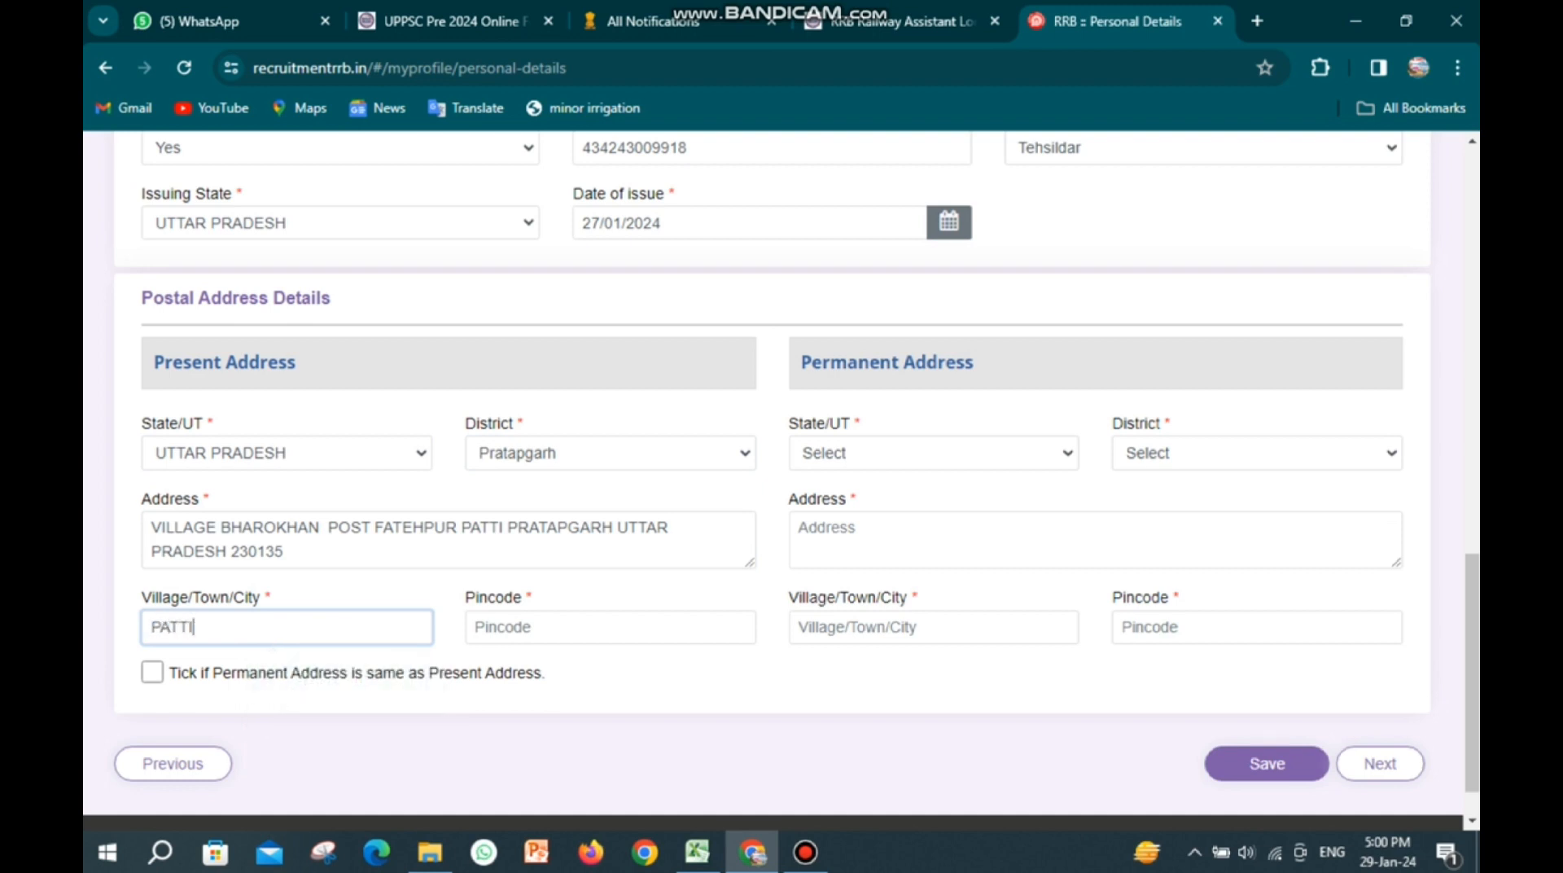
key("Tab")
type("23")
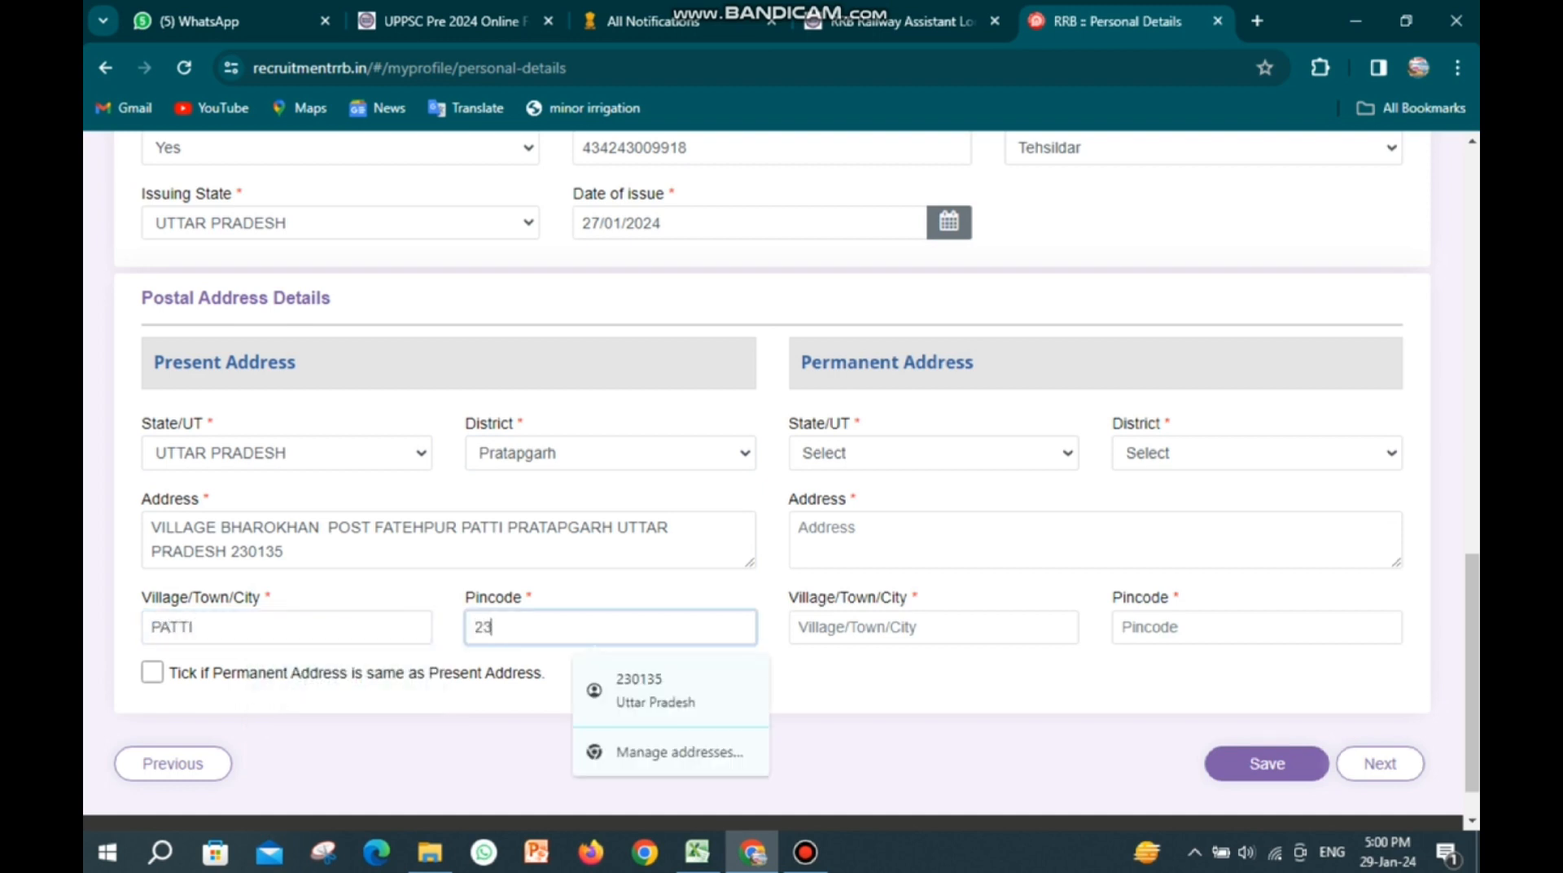
type("01235")
Make the permanent address same as present, save the personal details, and continue.
left_click(152, 673)
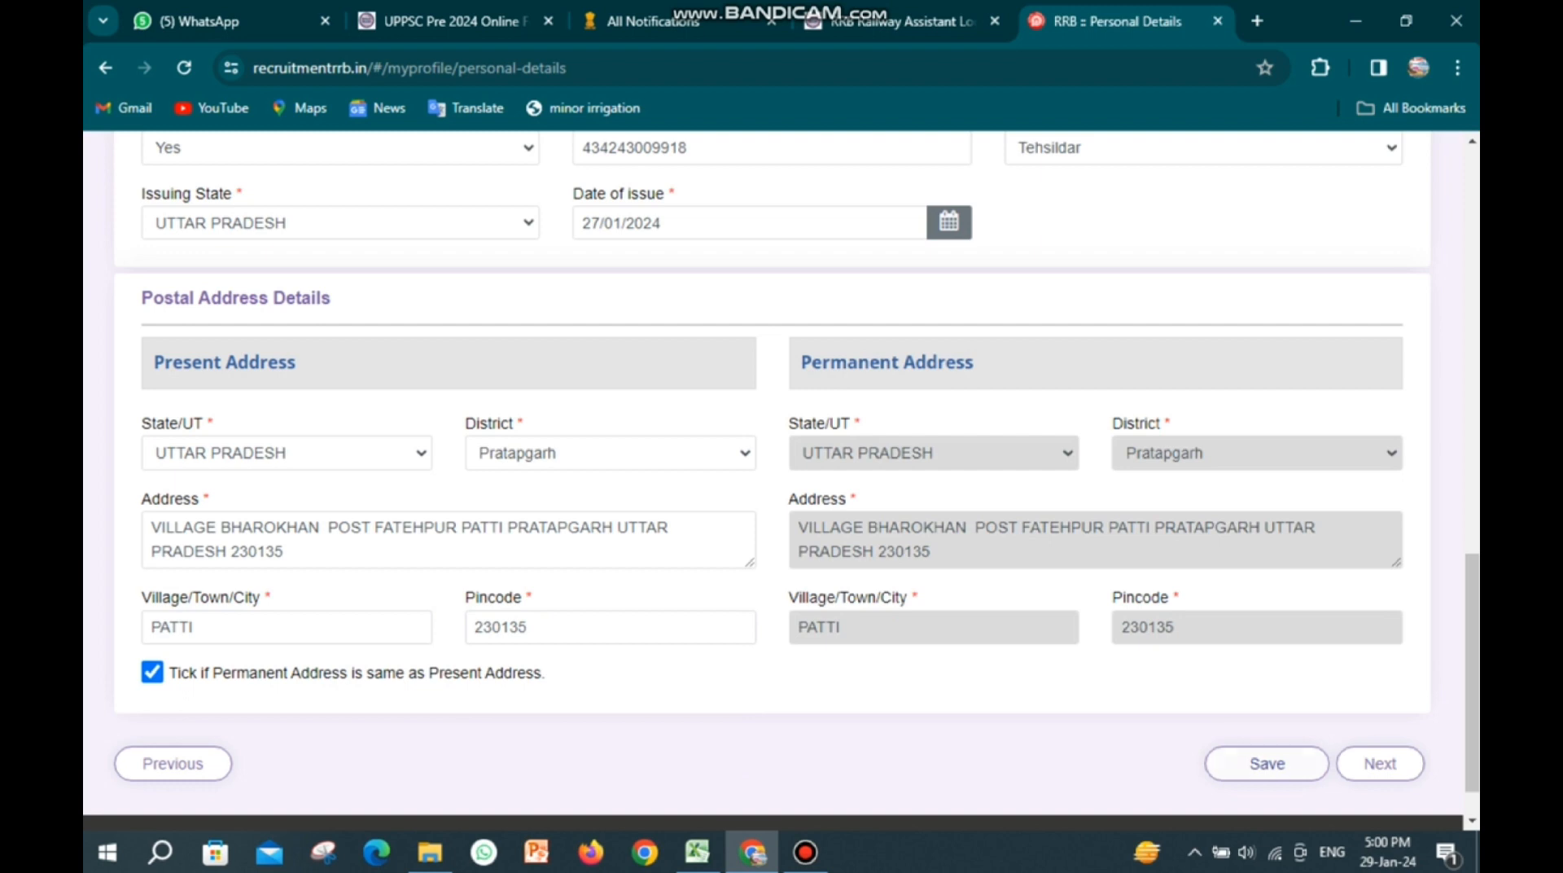
left_click(1267, 763)
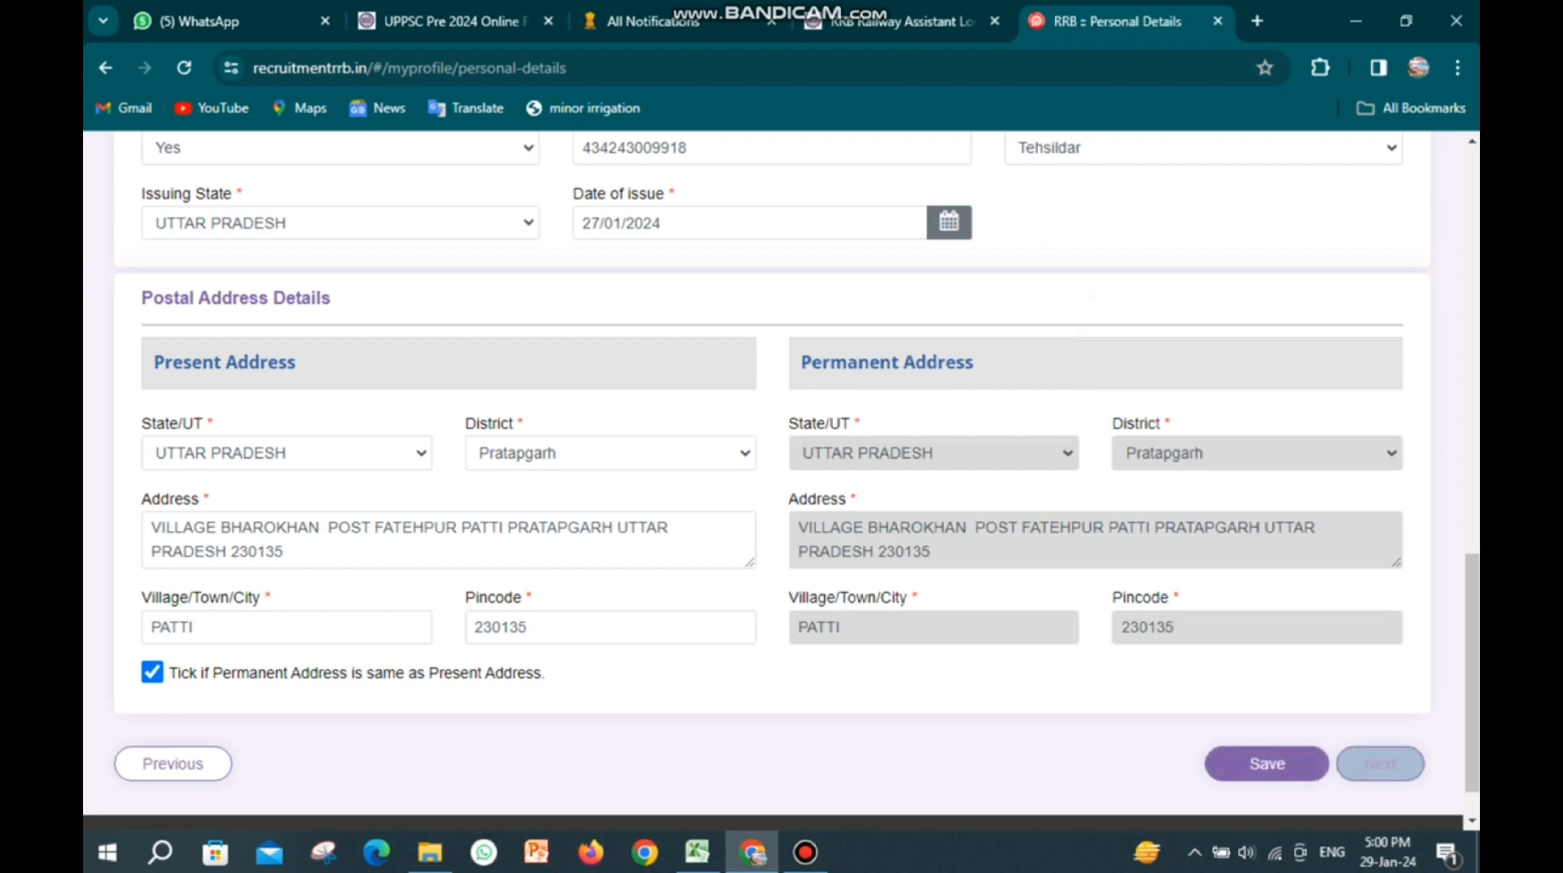
left_click(1380, 764)
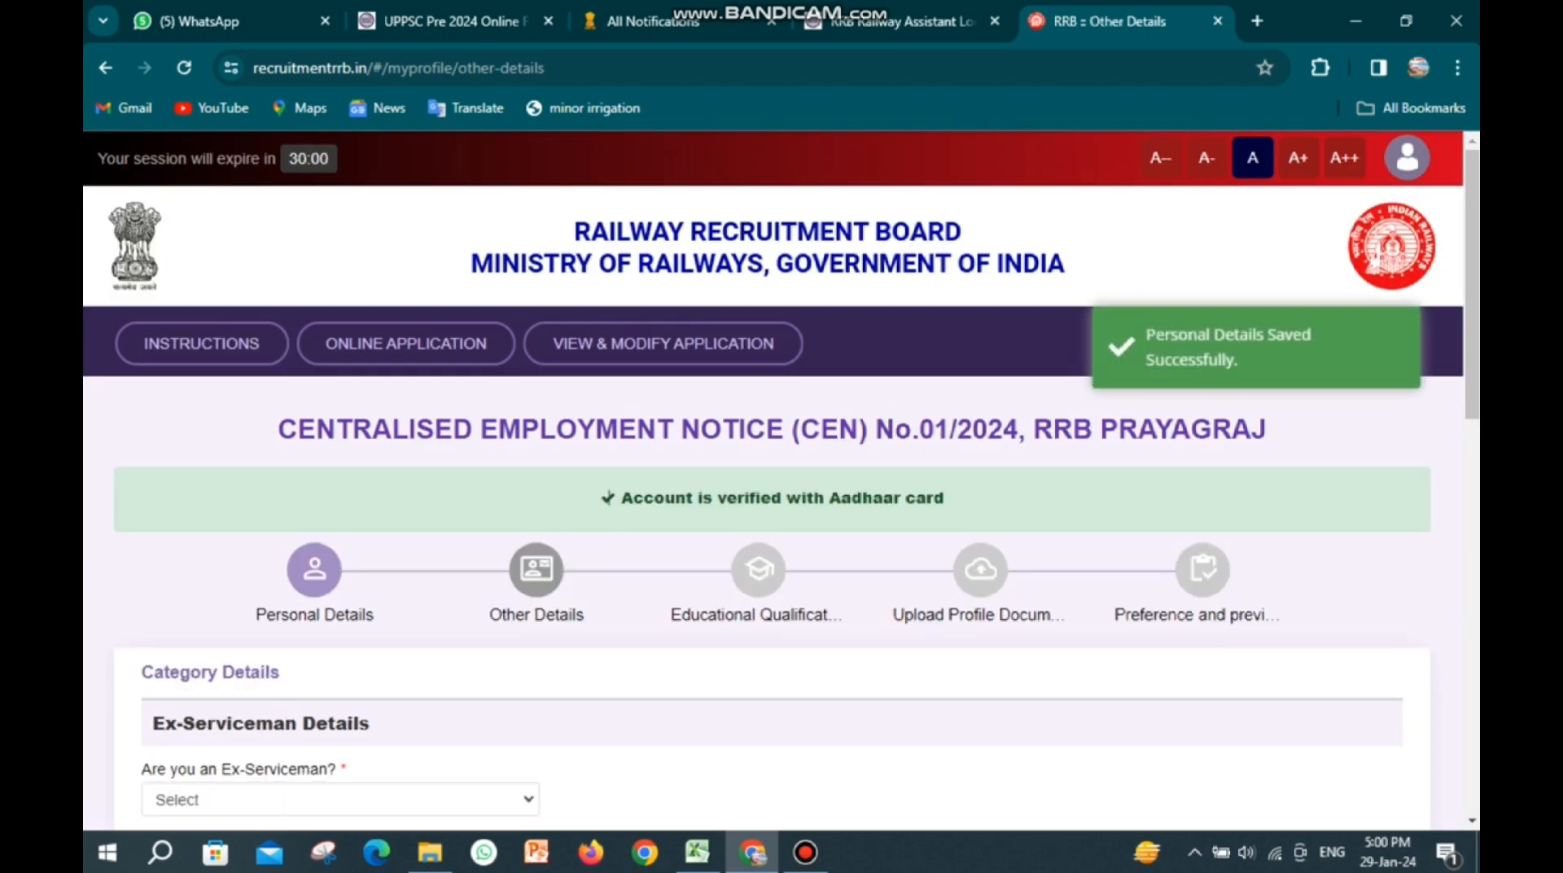
Answer No to the ex-serviceman and EBC certificate questions.
scroll(781, 480, "down", 4)
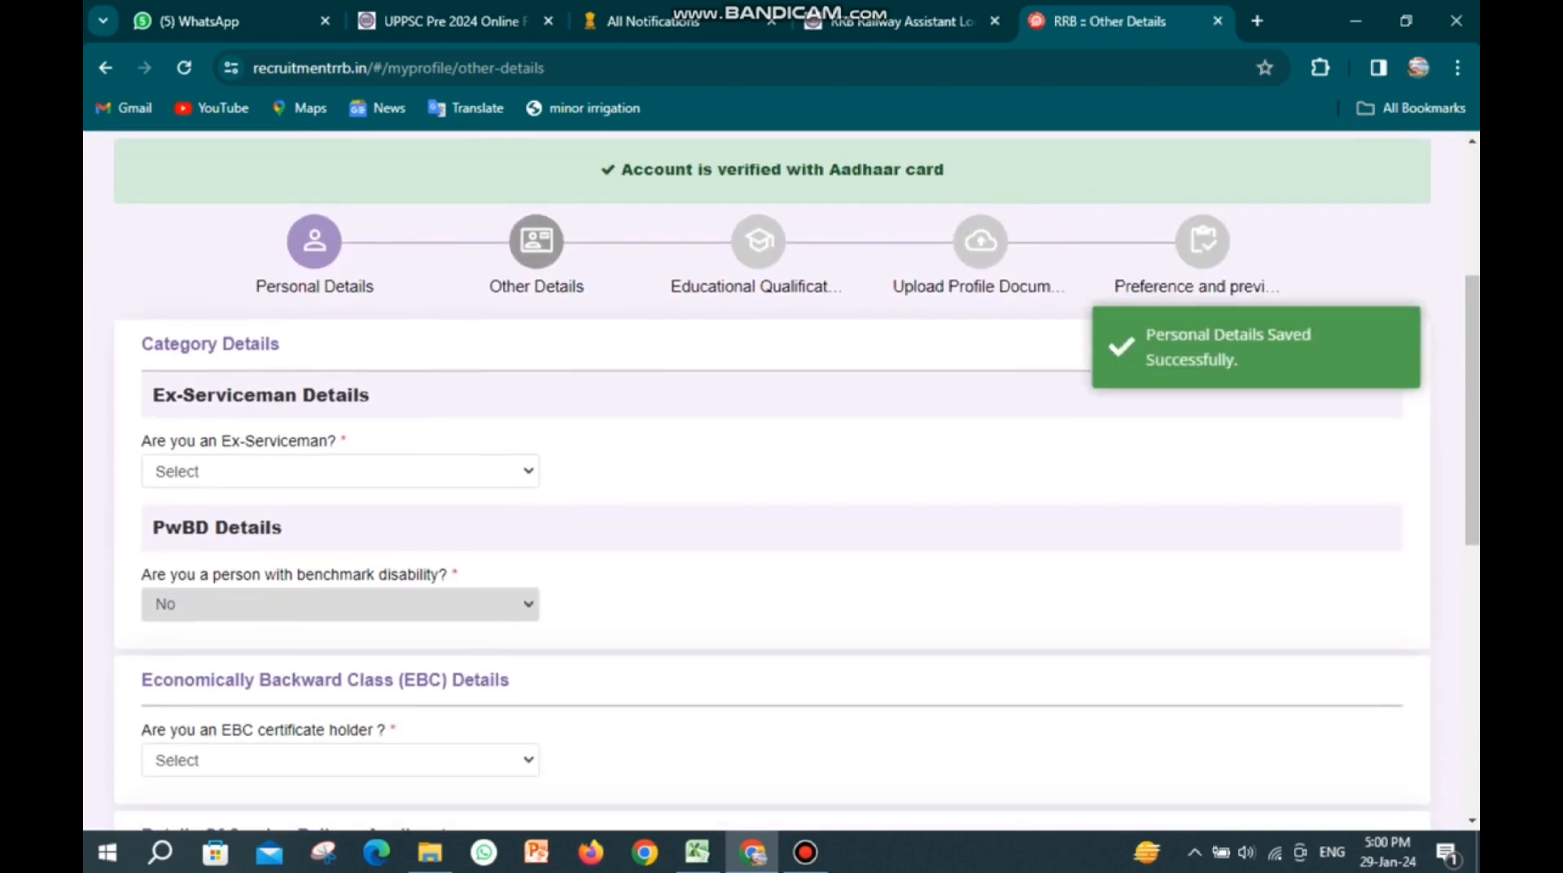
scroll(782, 481, "down", 2)
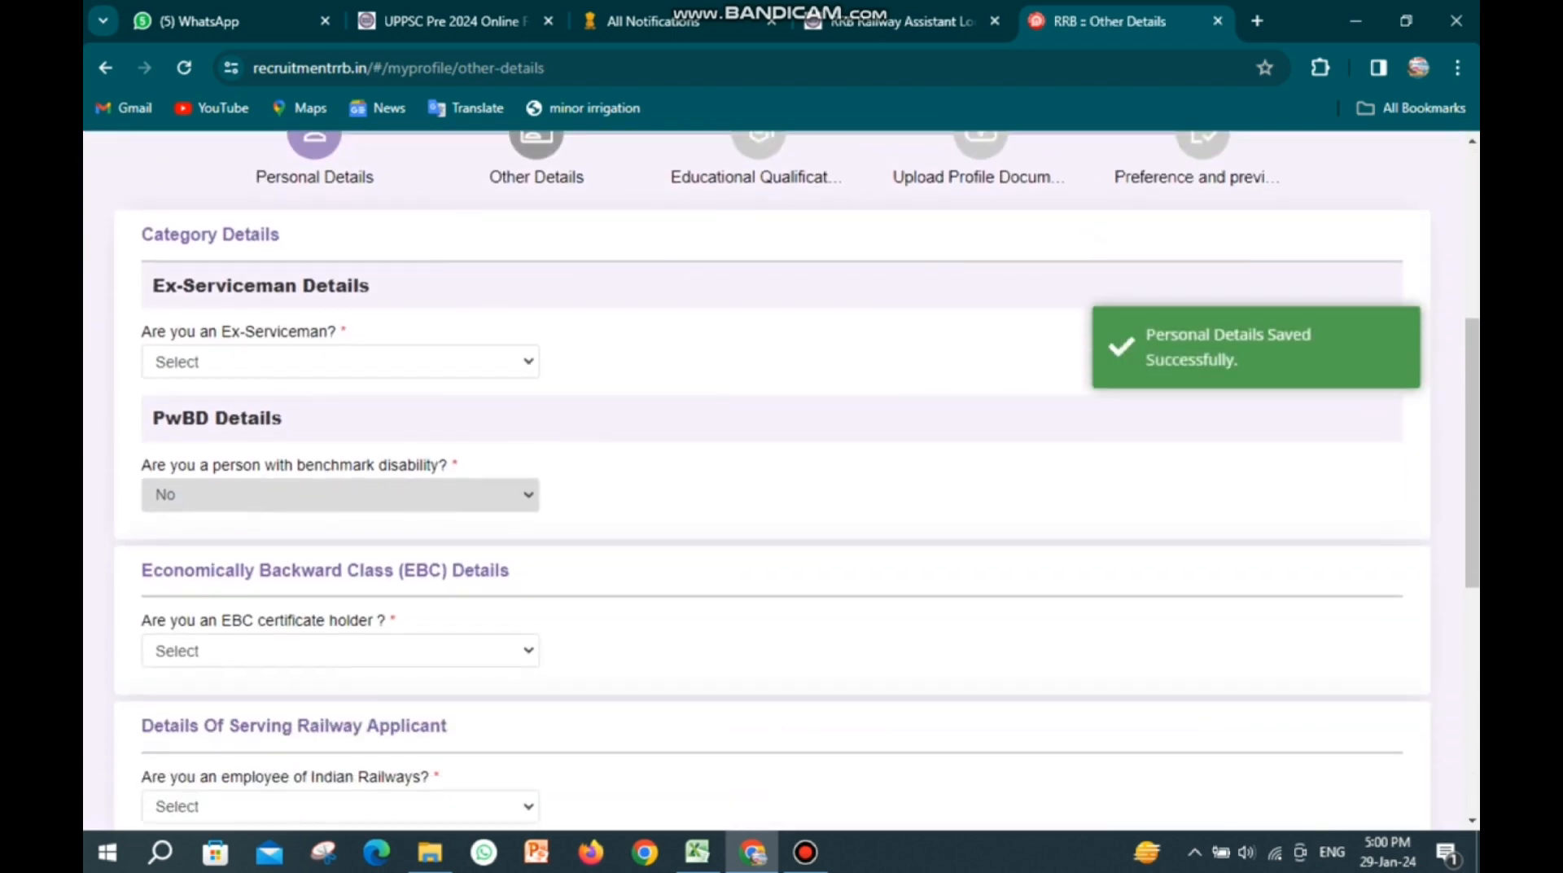
left_click(341, 362)
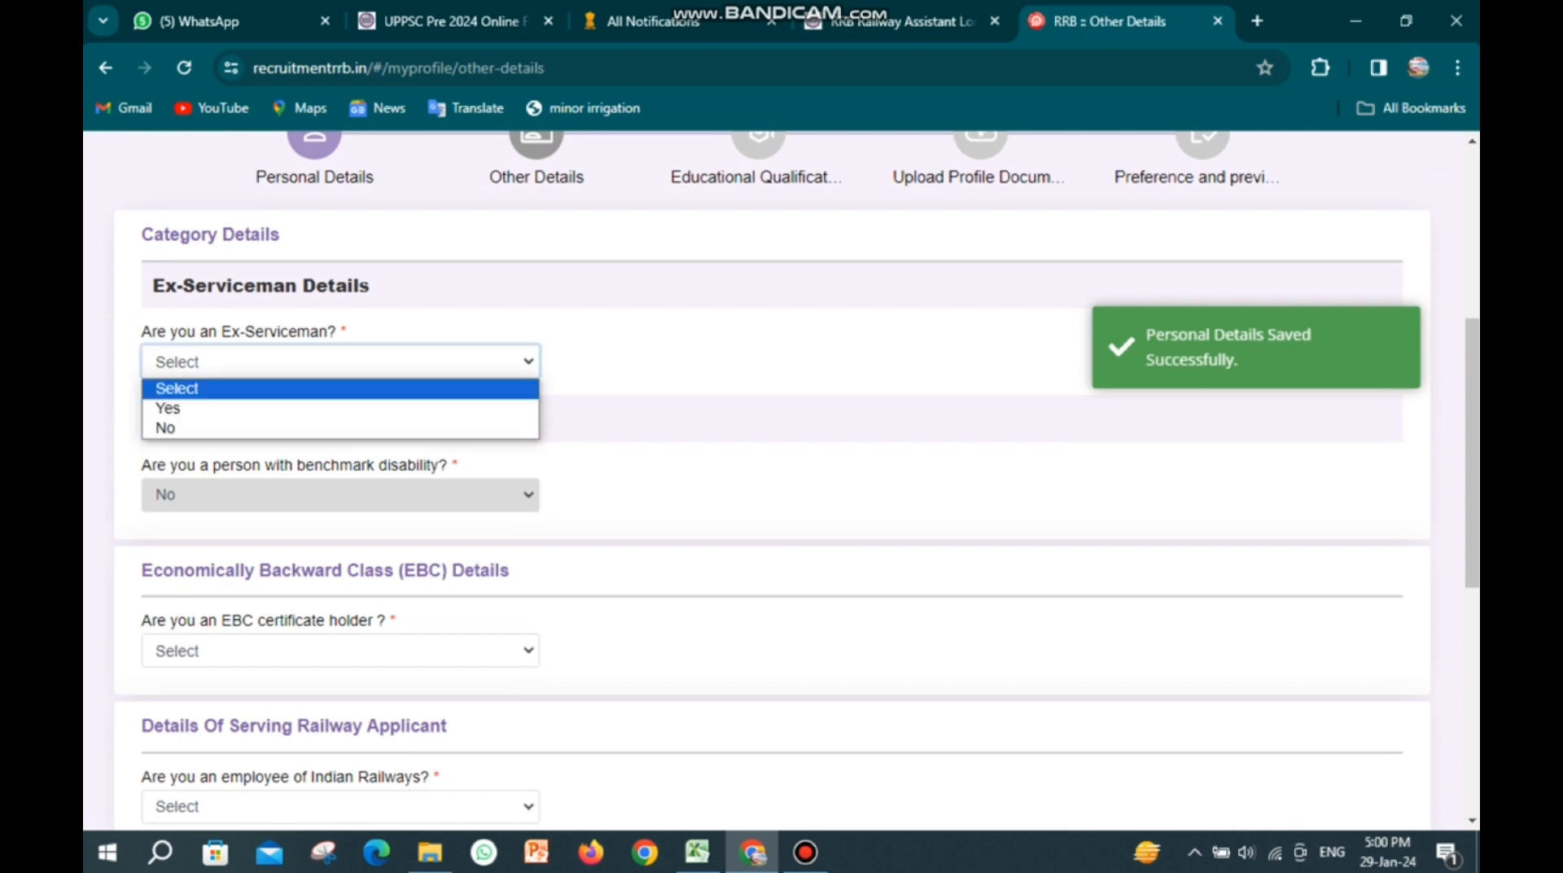
key("Down")
key("Down")
key("Return")
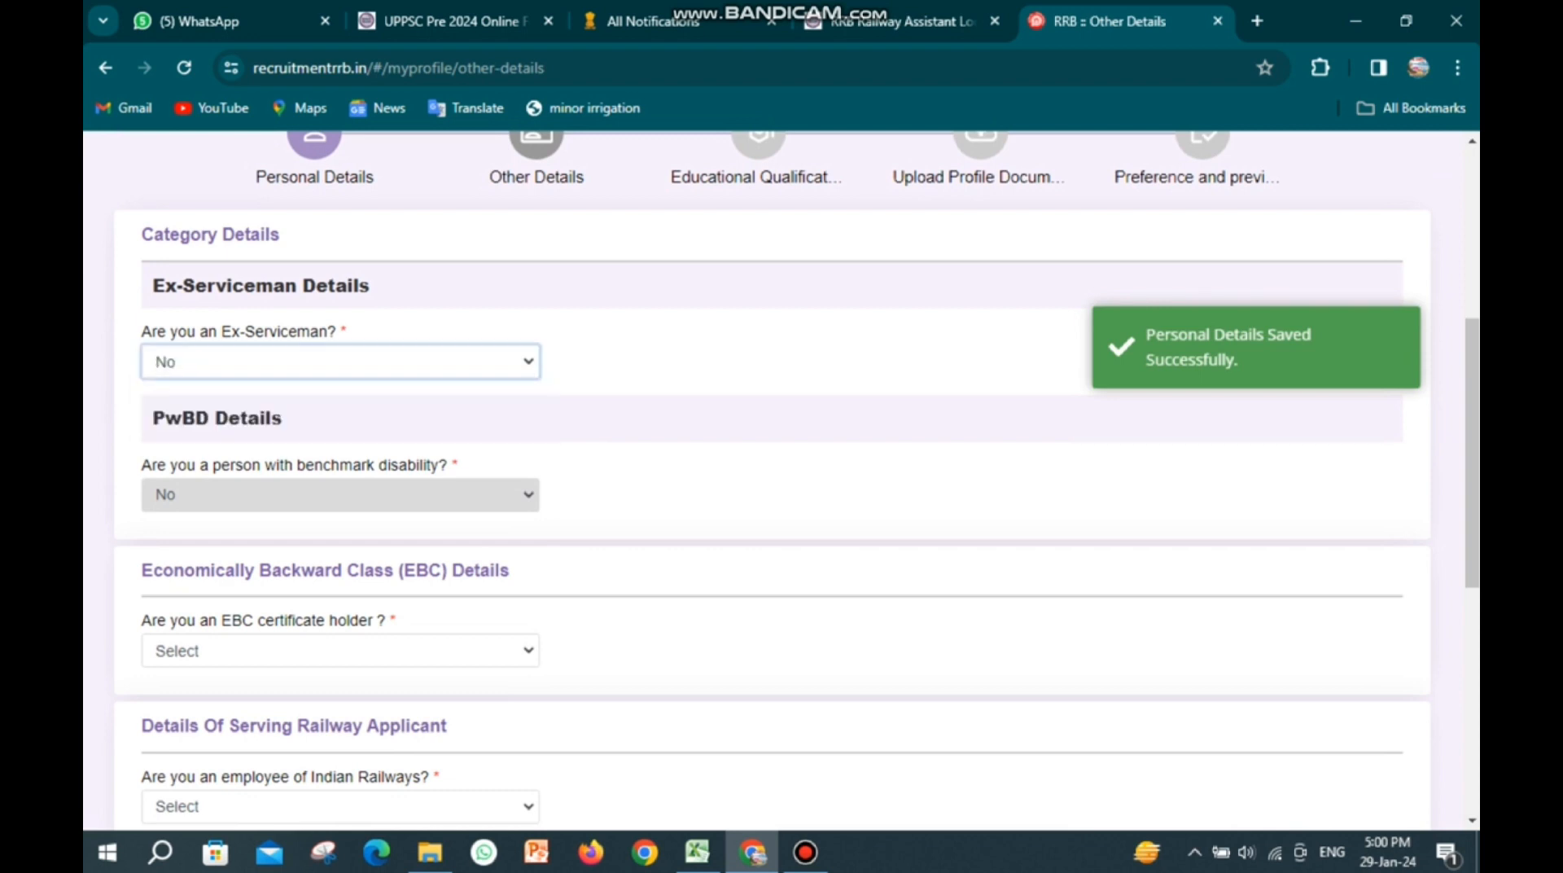
scroll(782, 480, "down", 4)
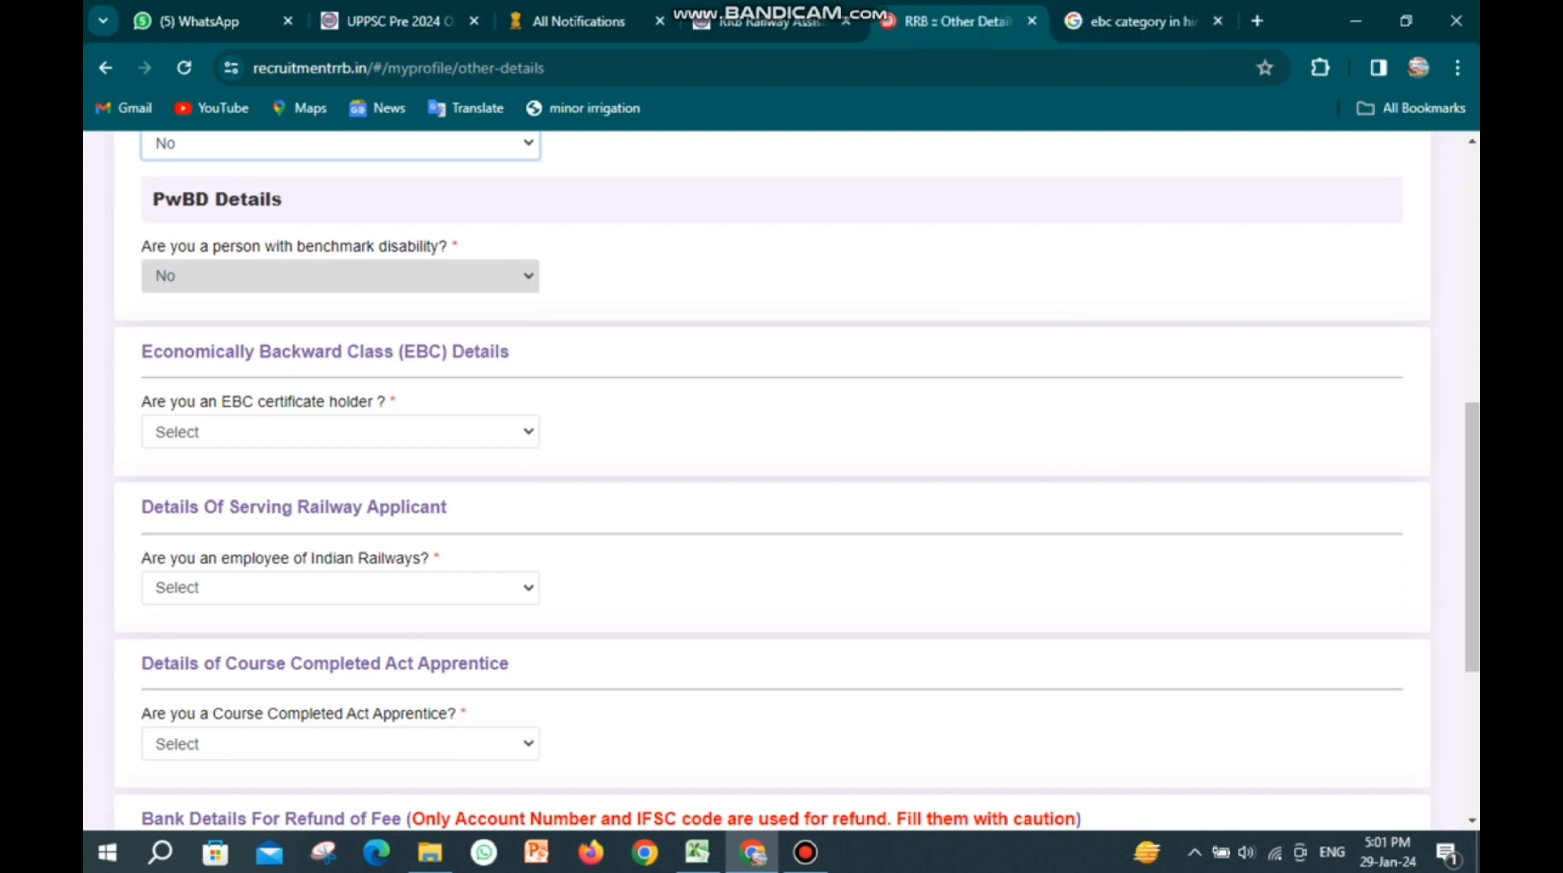
left_click(341, 431)
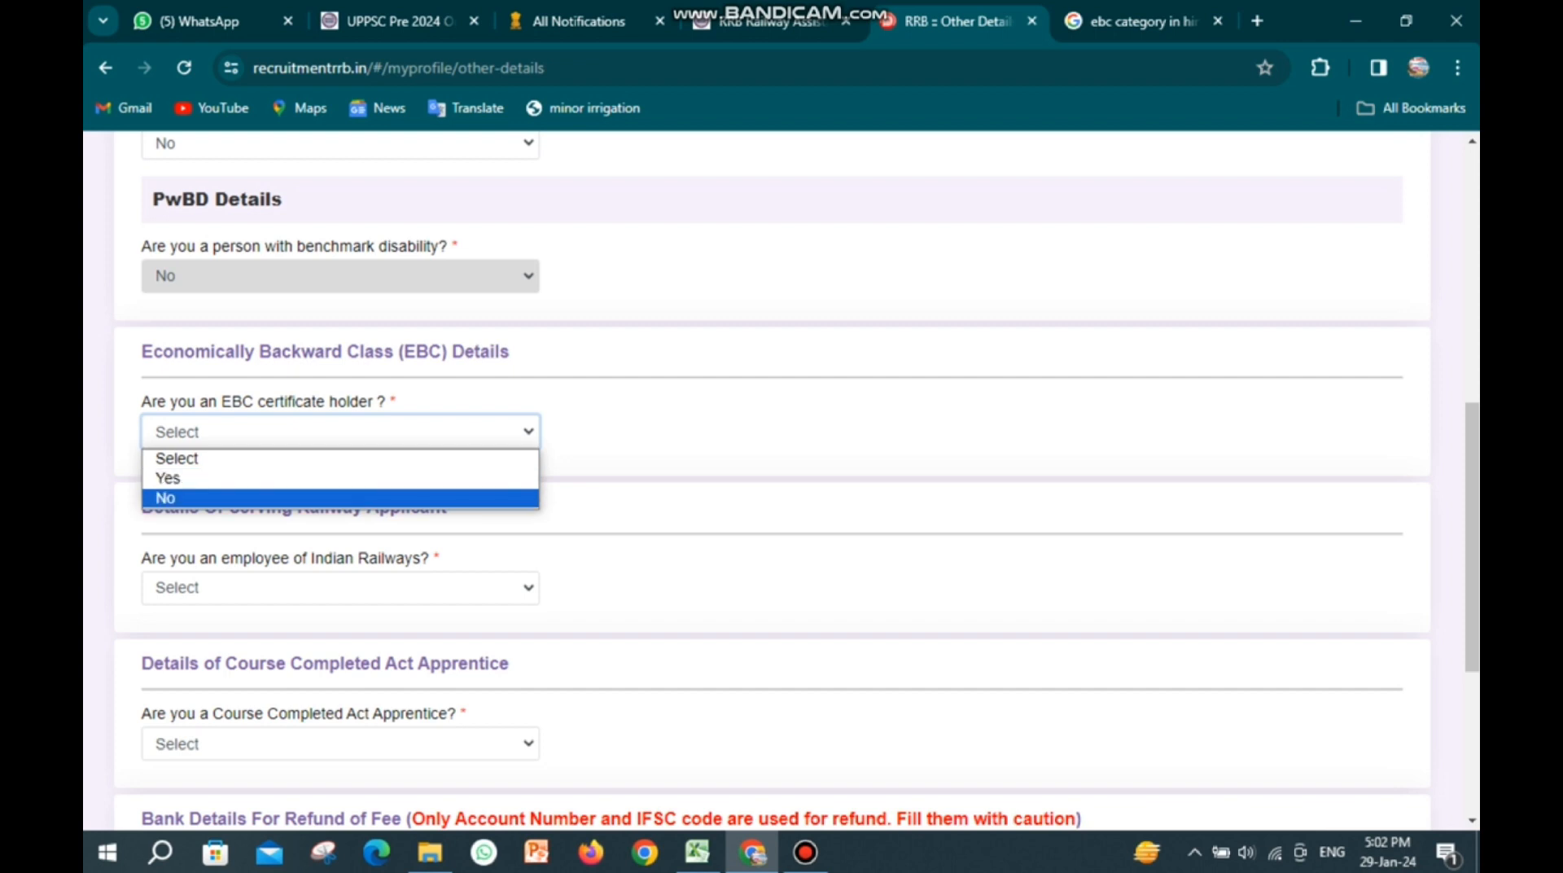
key("Return")
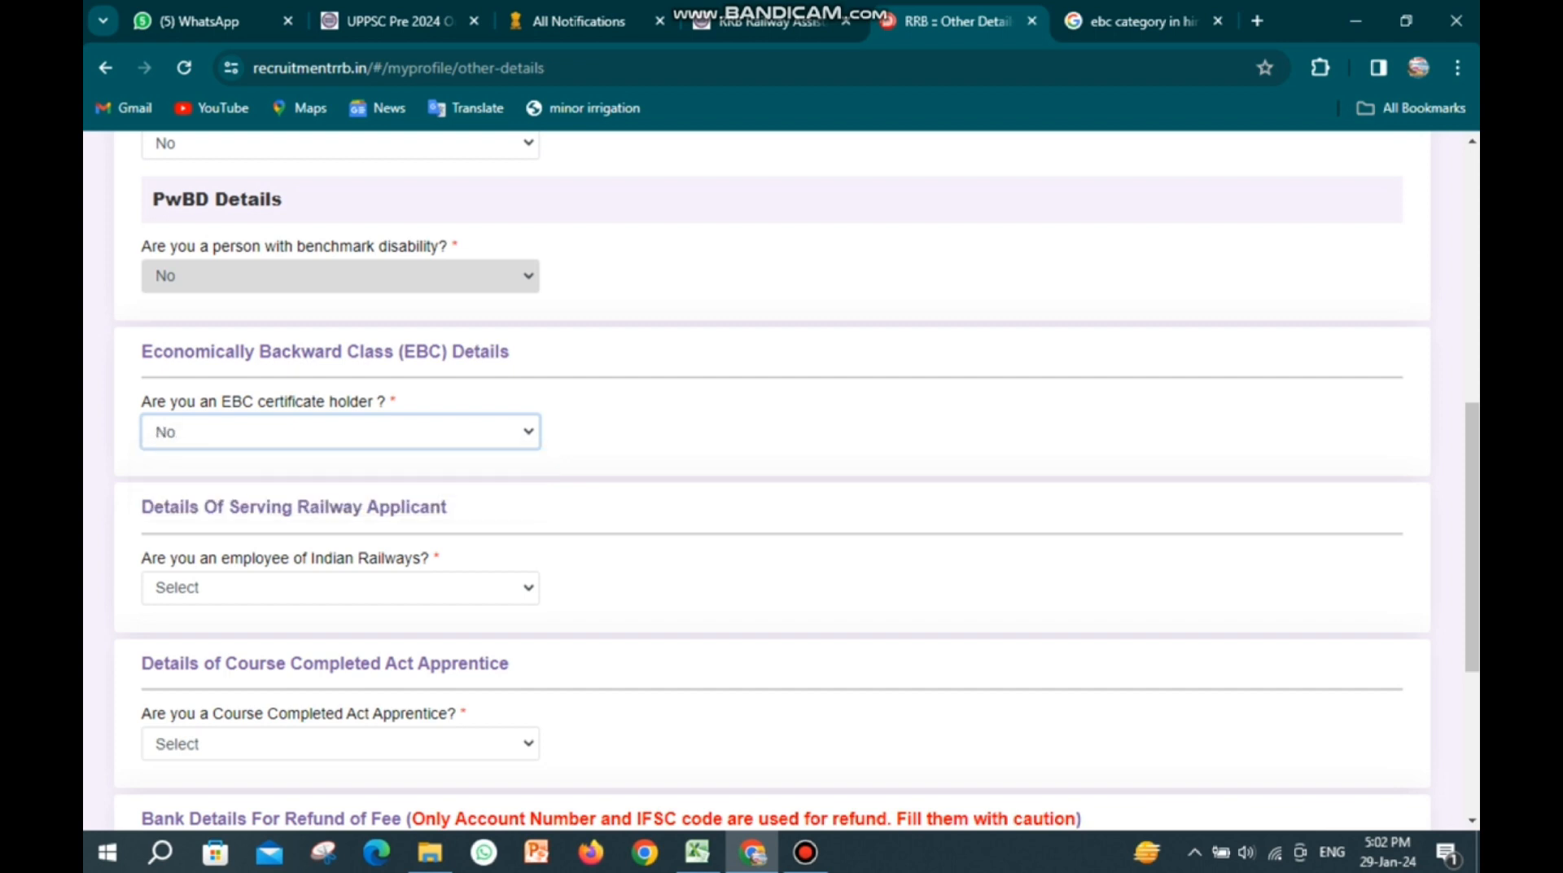
Answer No for railway employee and Act Apprentice, with department set to Not Applicable.
scroll(781, 479, "down", 3)
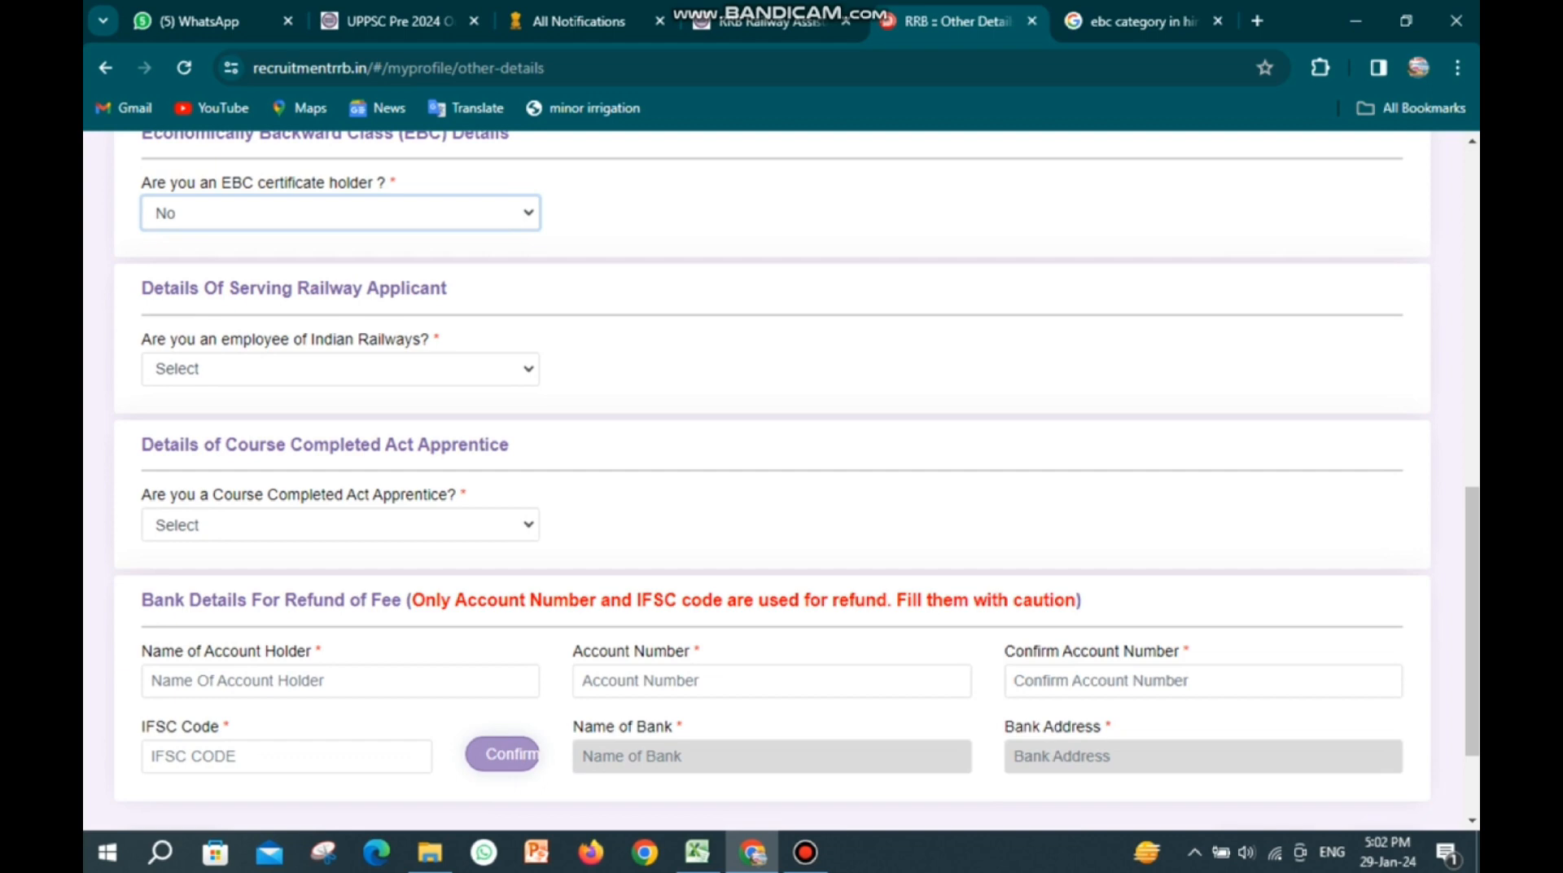
left_click(340, 368)
left_click(340, 436)
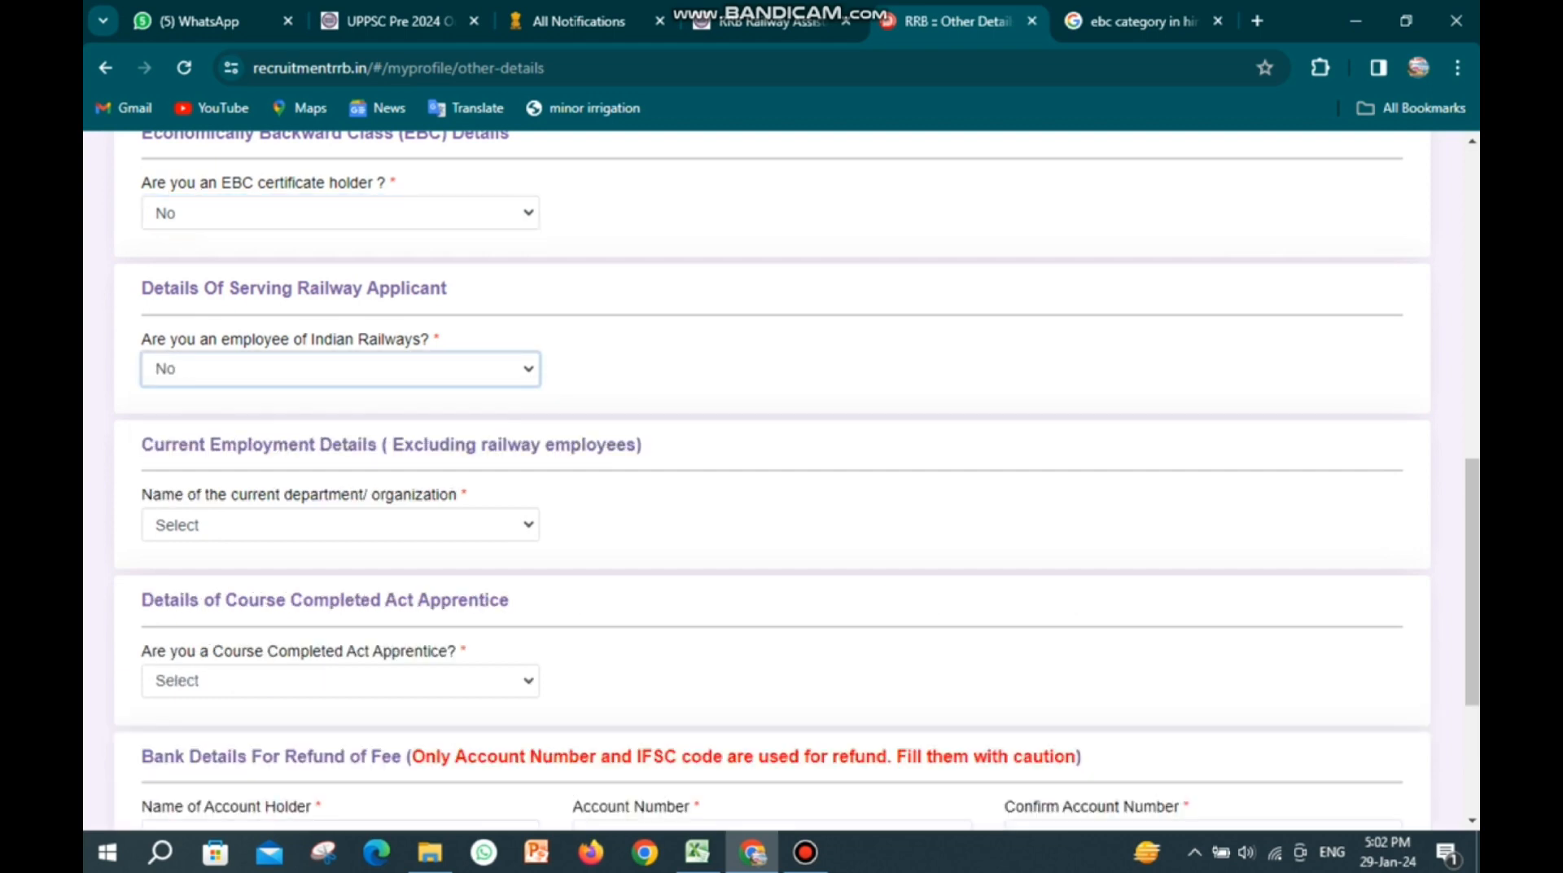
scroll(781, 479, "down", 1)
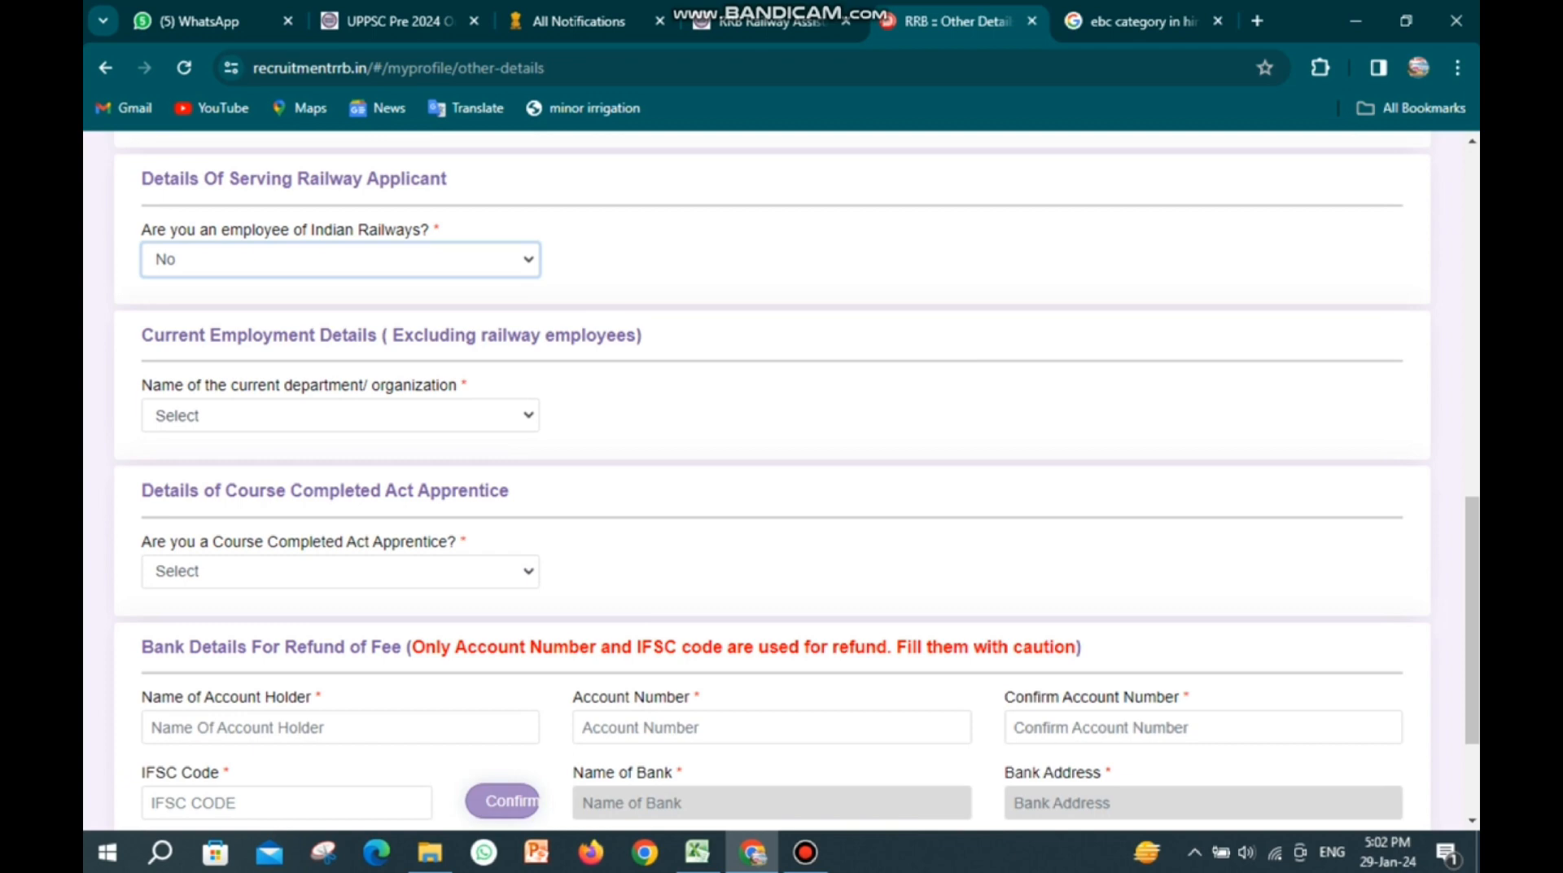
left_click(340, 415)
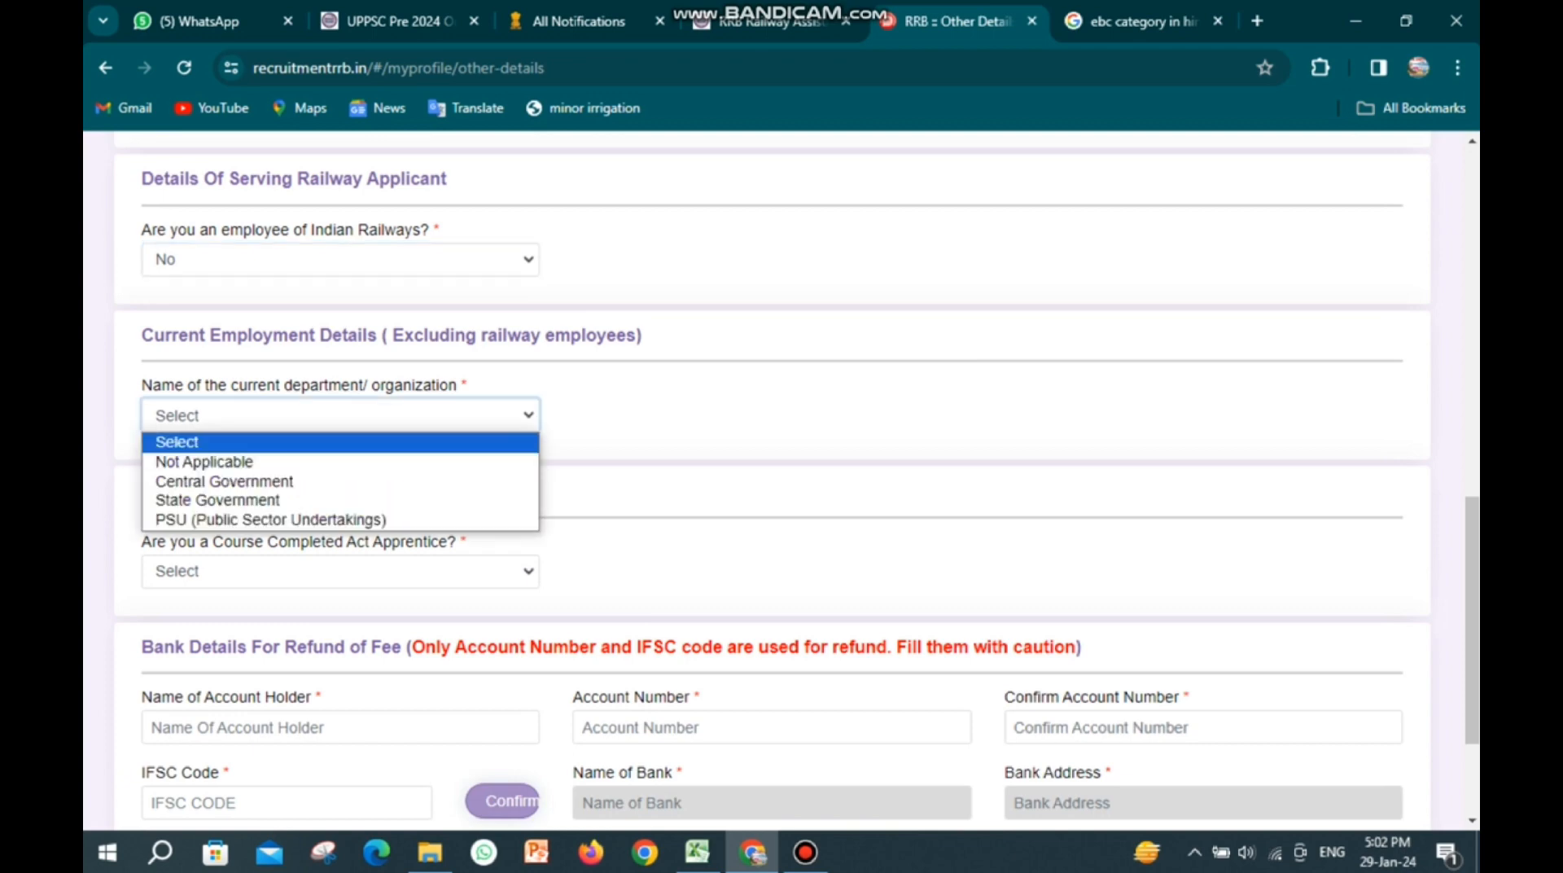
left_click(204, 461)
scroll(340, 462, "down", 1)
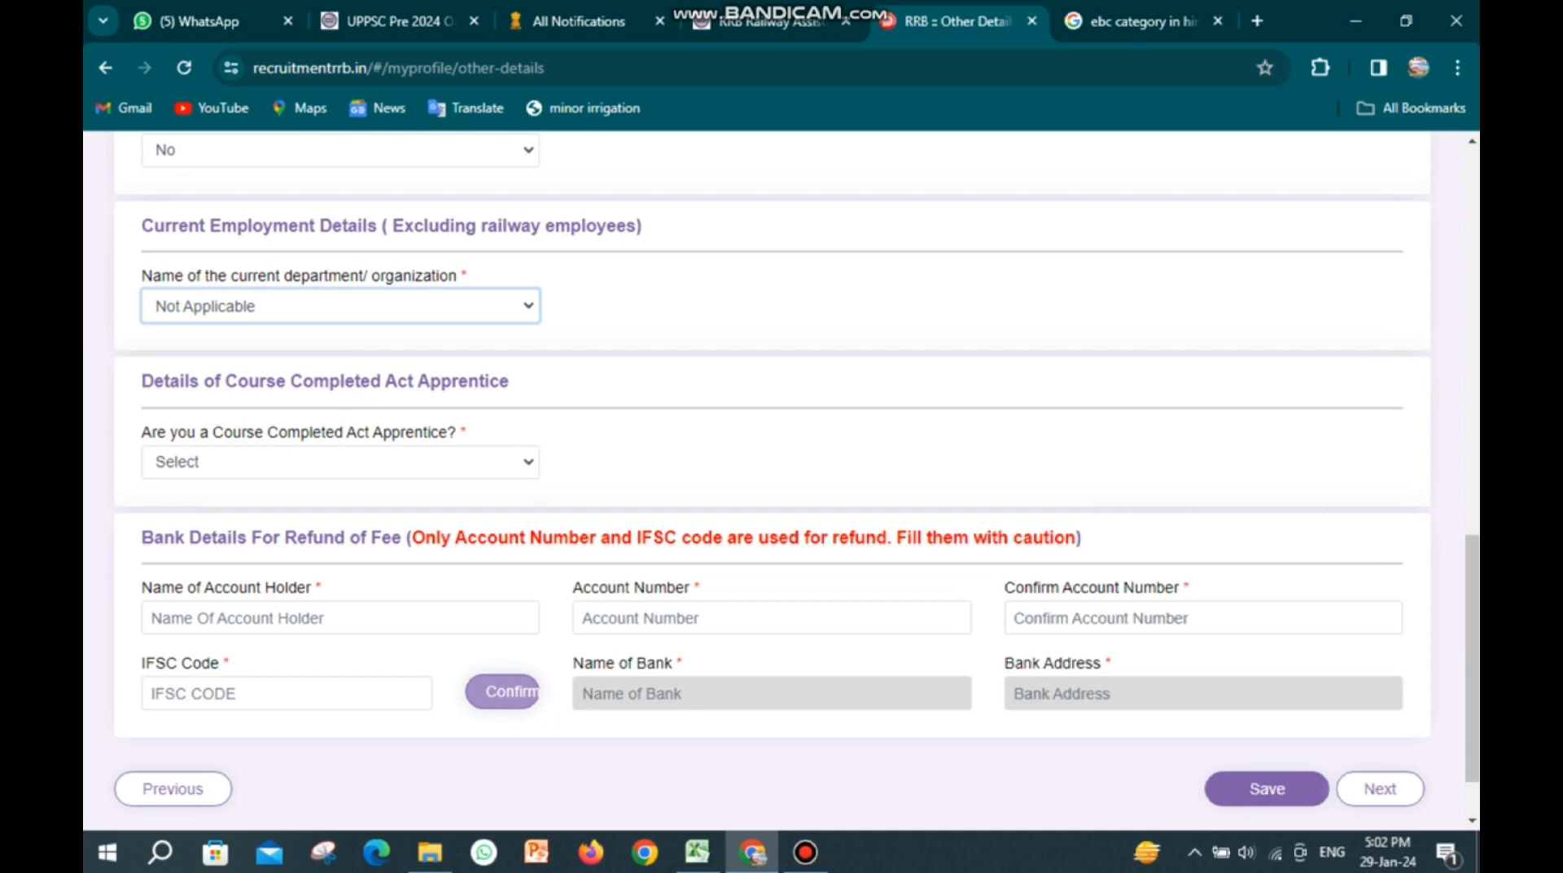
left_click(204, 462)
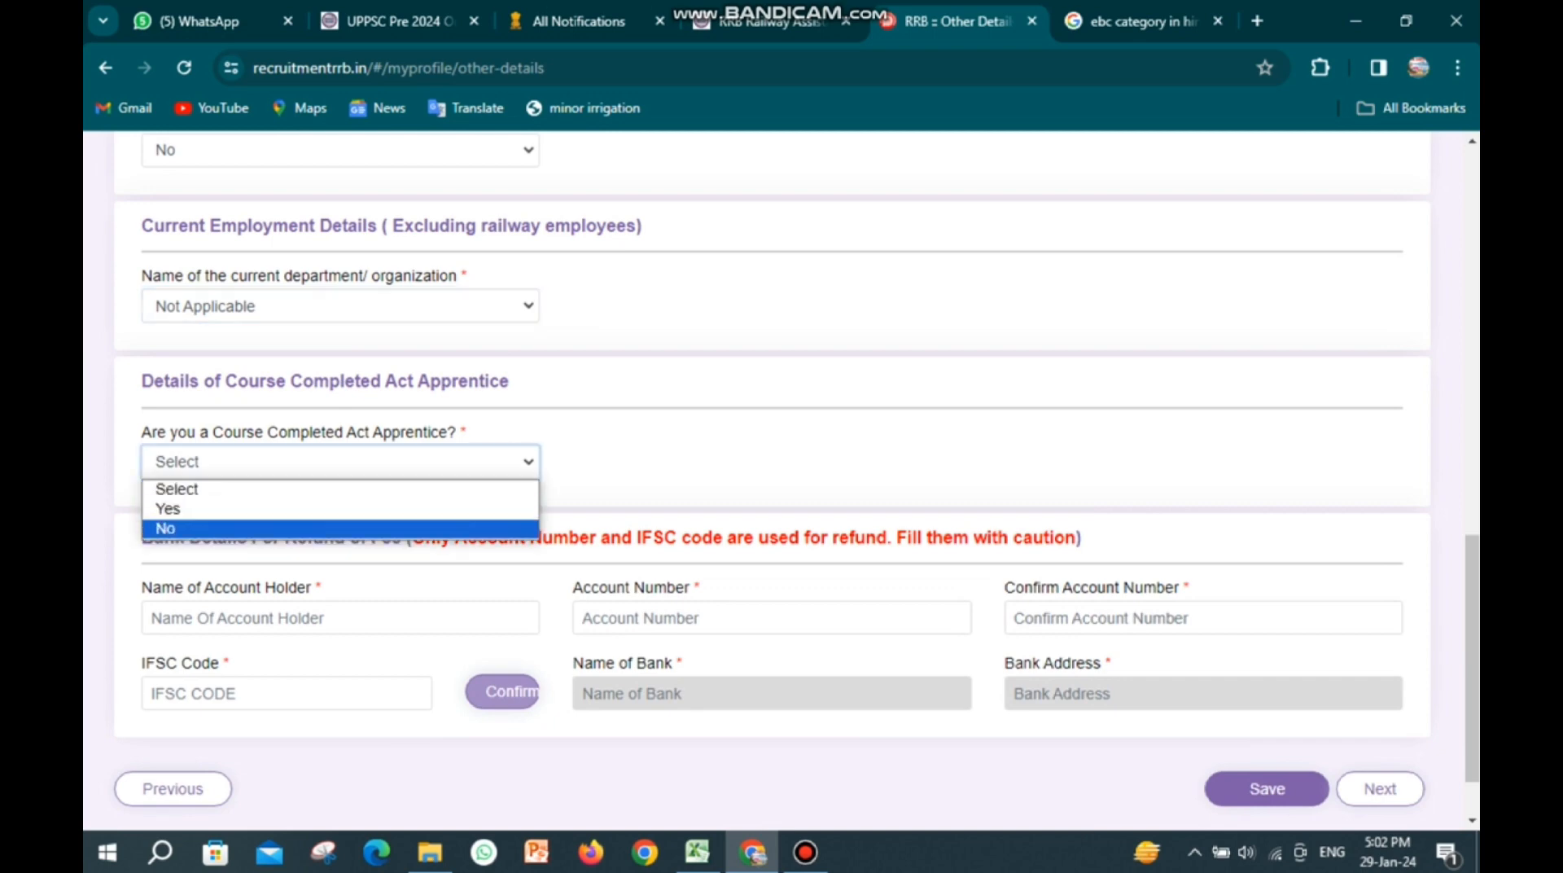
left_click(165, 528)
scroll(782, 480, "down", 1)
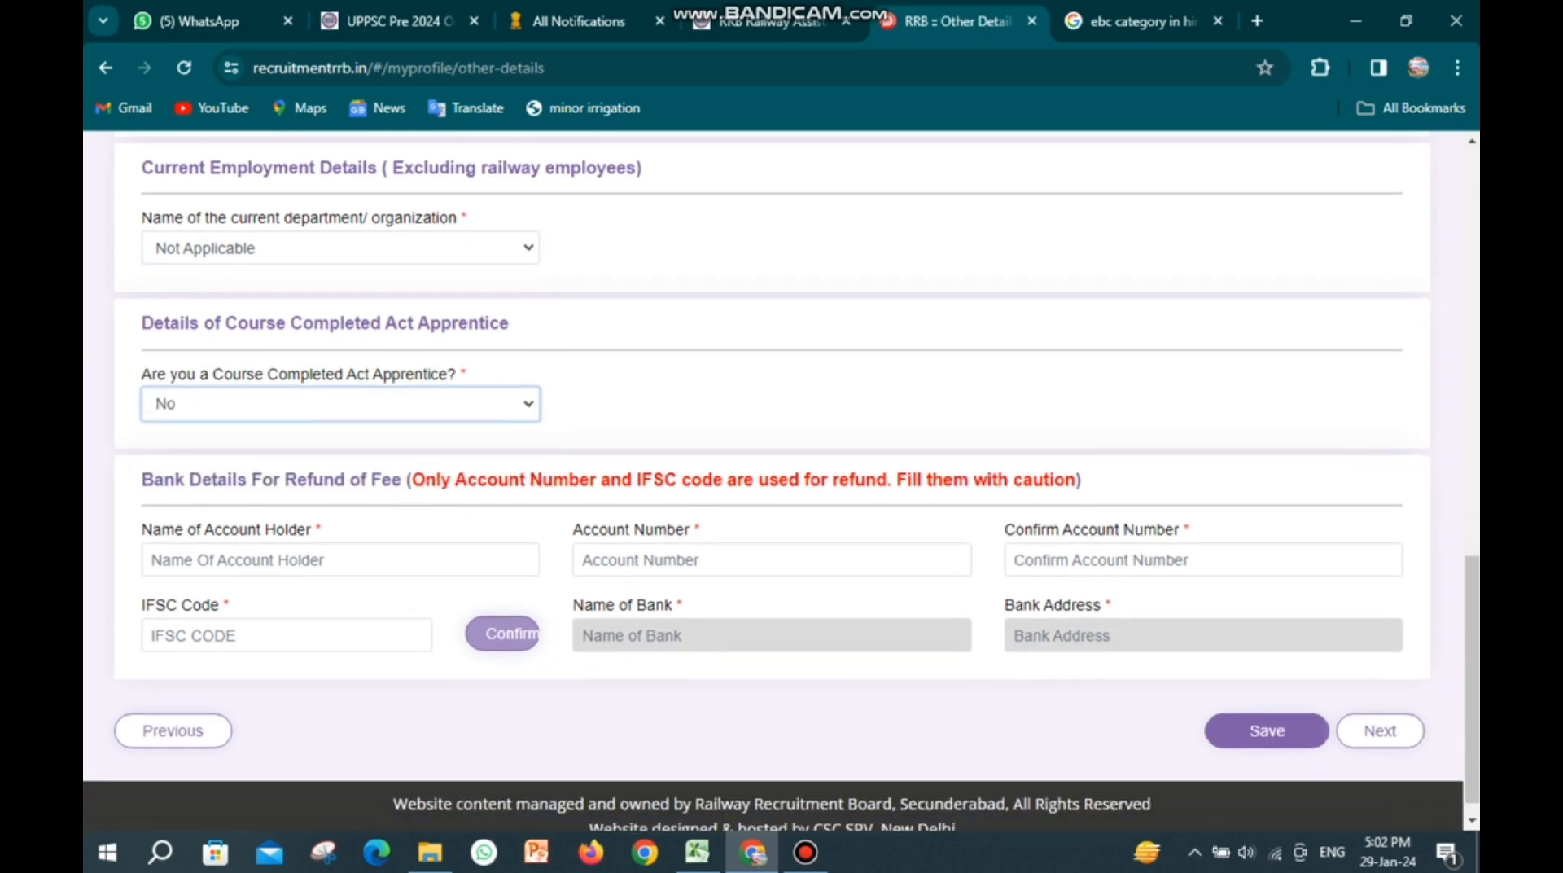
Enter the refund account holder's name and account number.
left_click(341, 537)
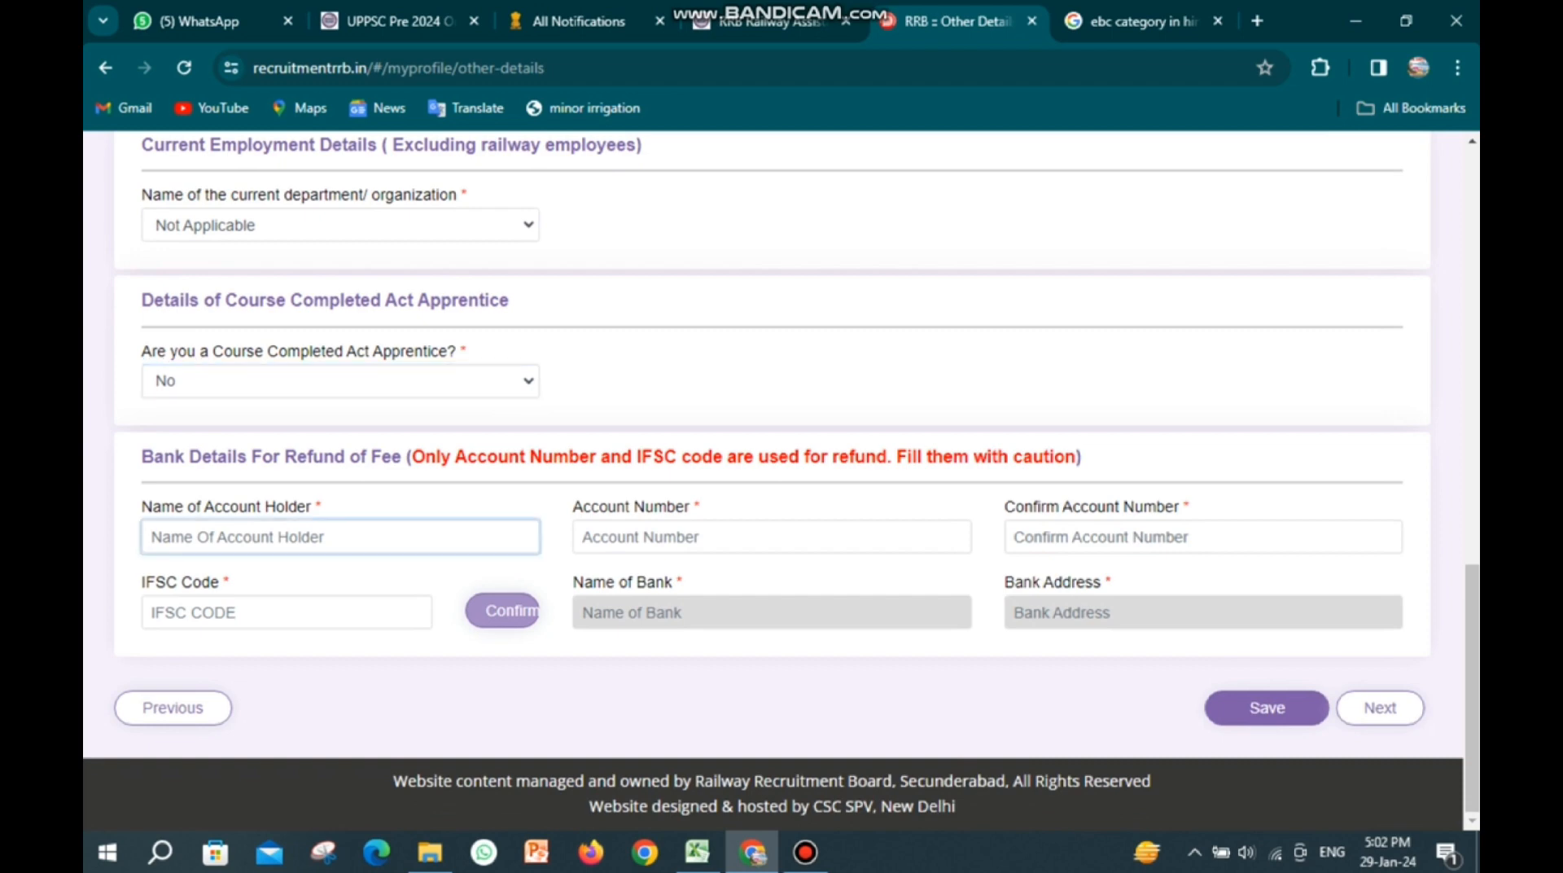
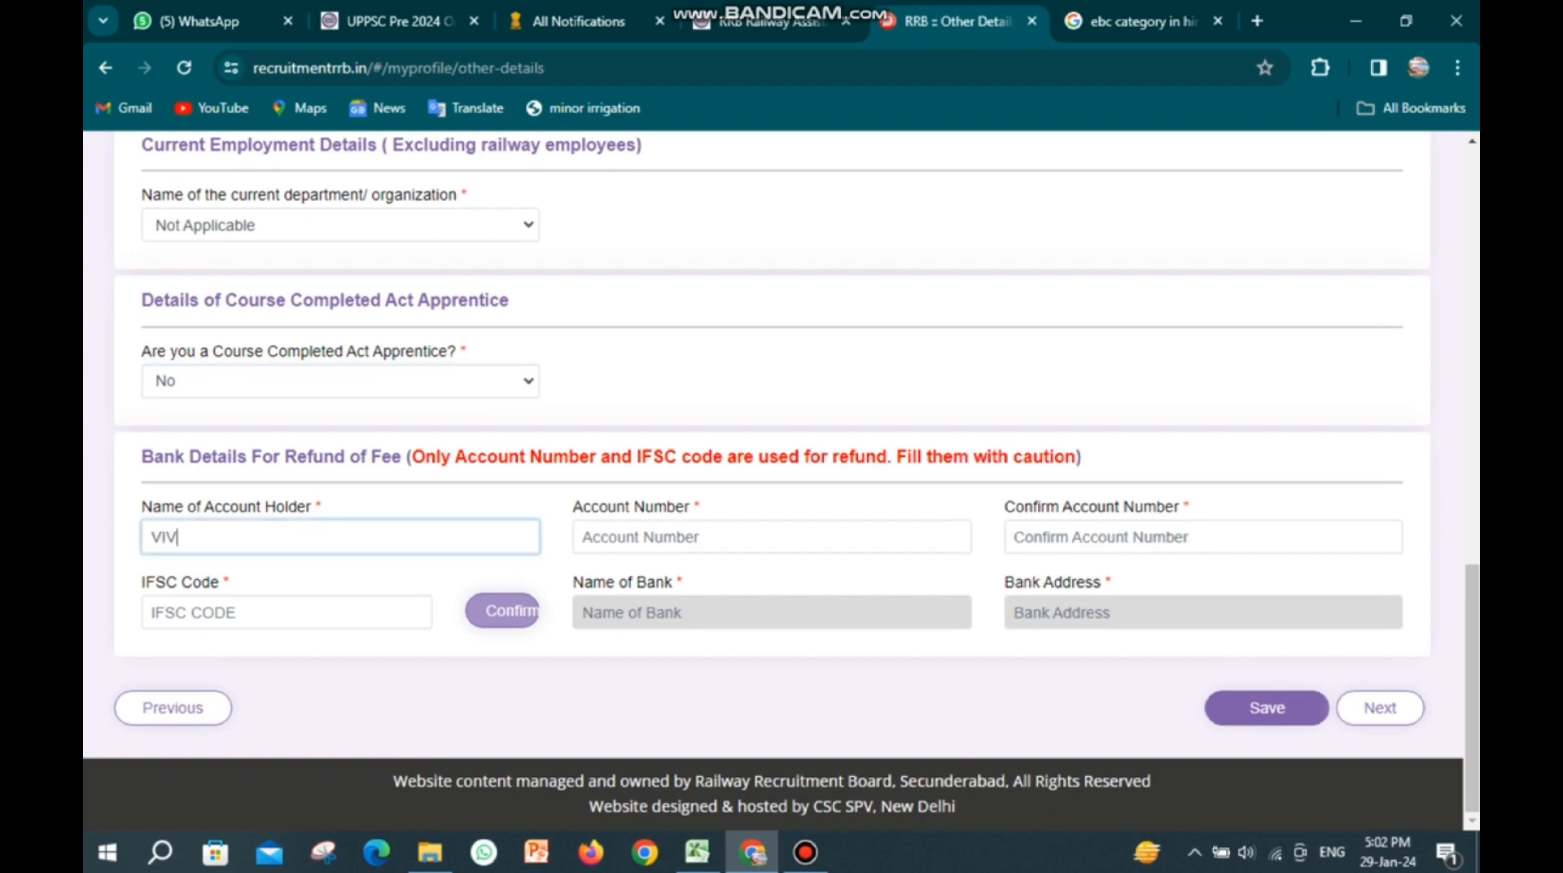
left_click(772, 537)
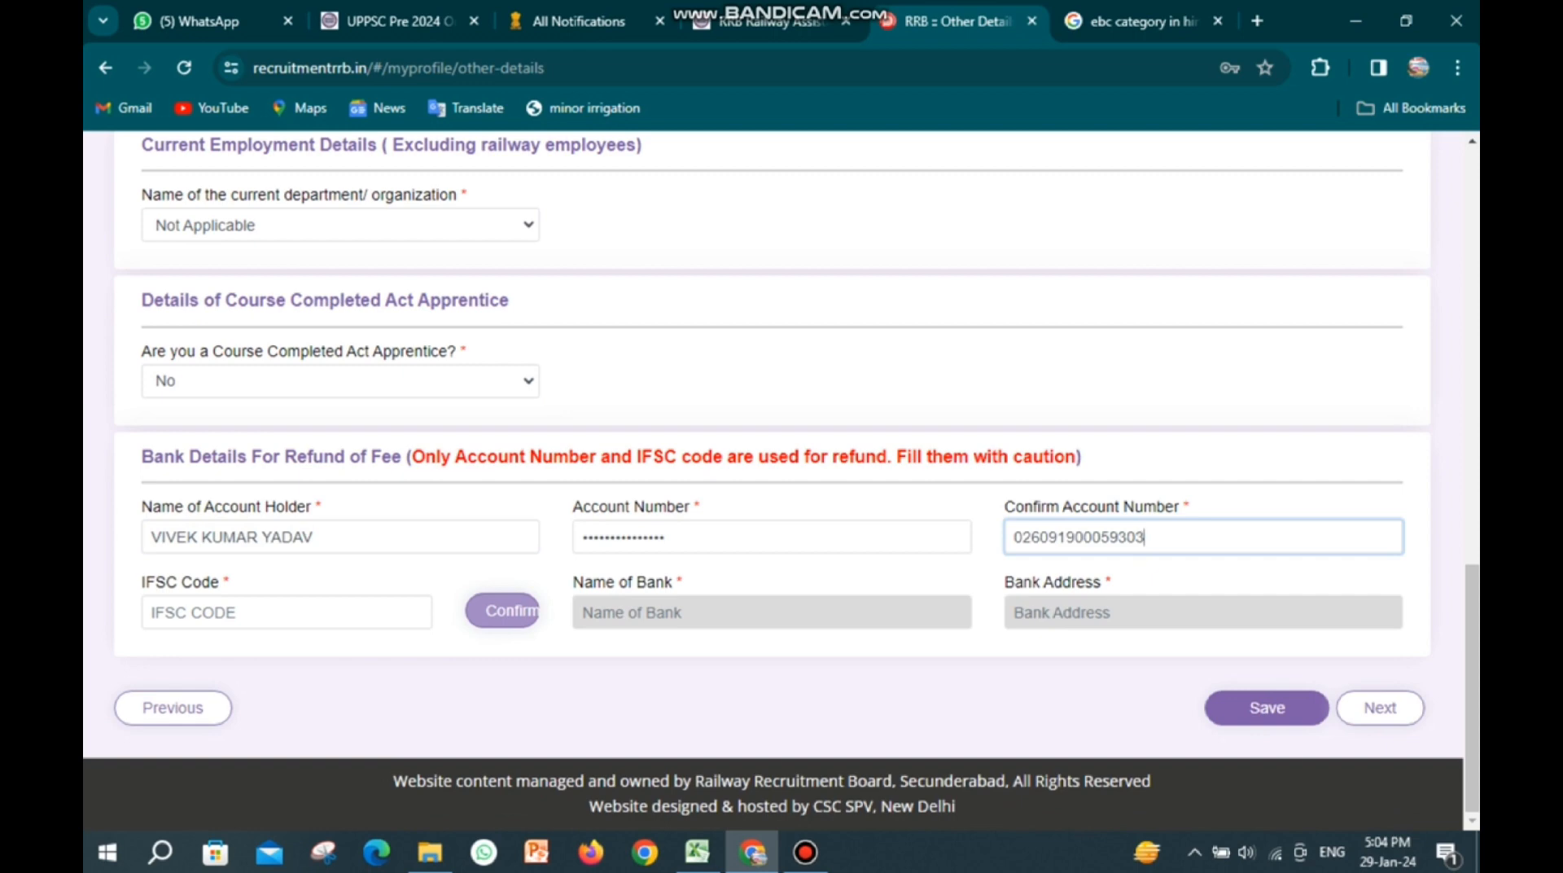
Paste the IFSC code, confirm it to fetch YES BANK, and continue to Educational Qualification.
left_click(286, 612)
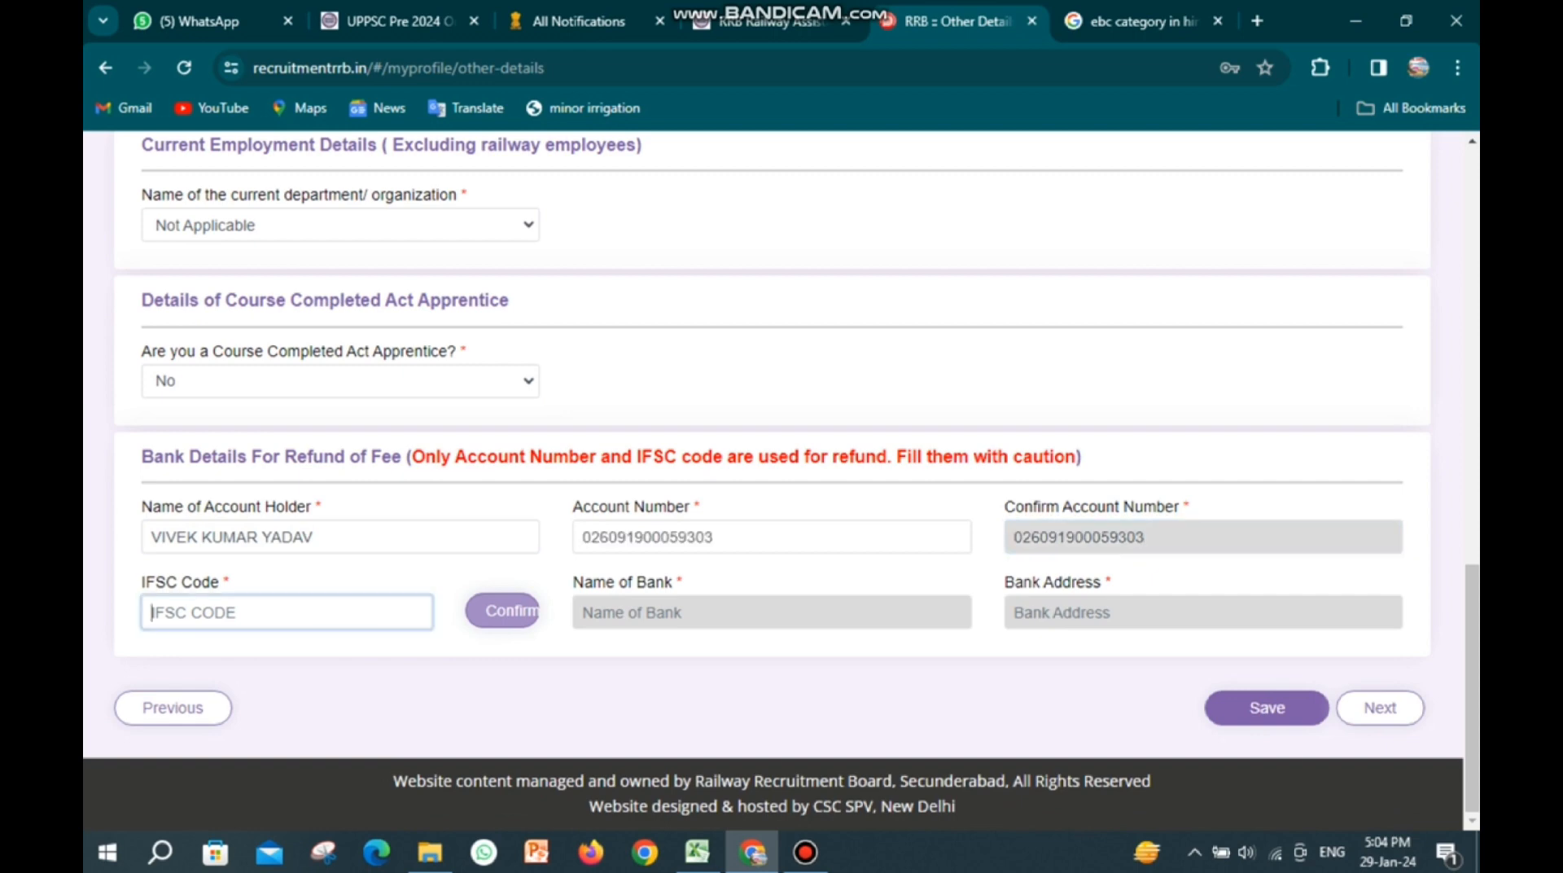
type("YESB0000260")
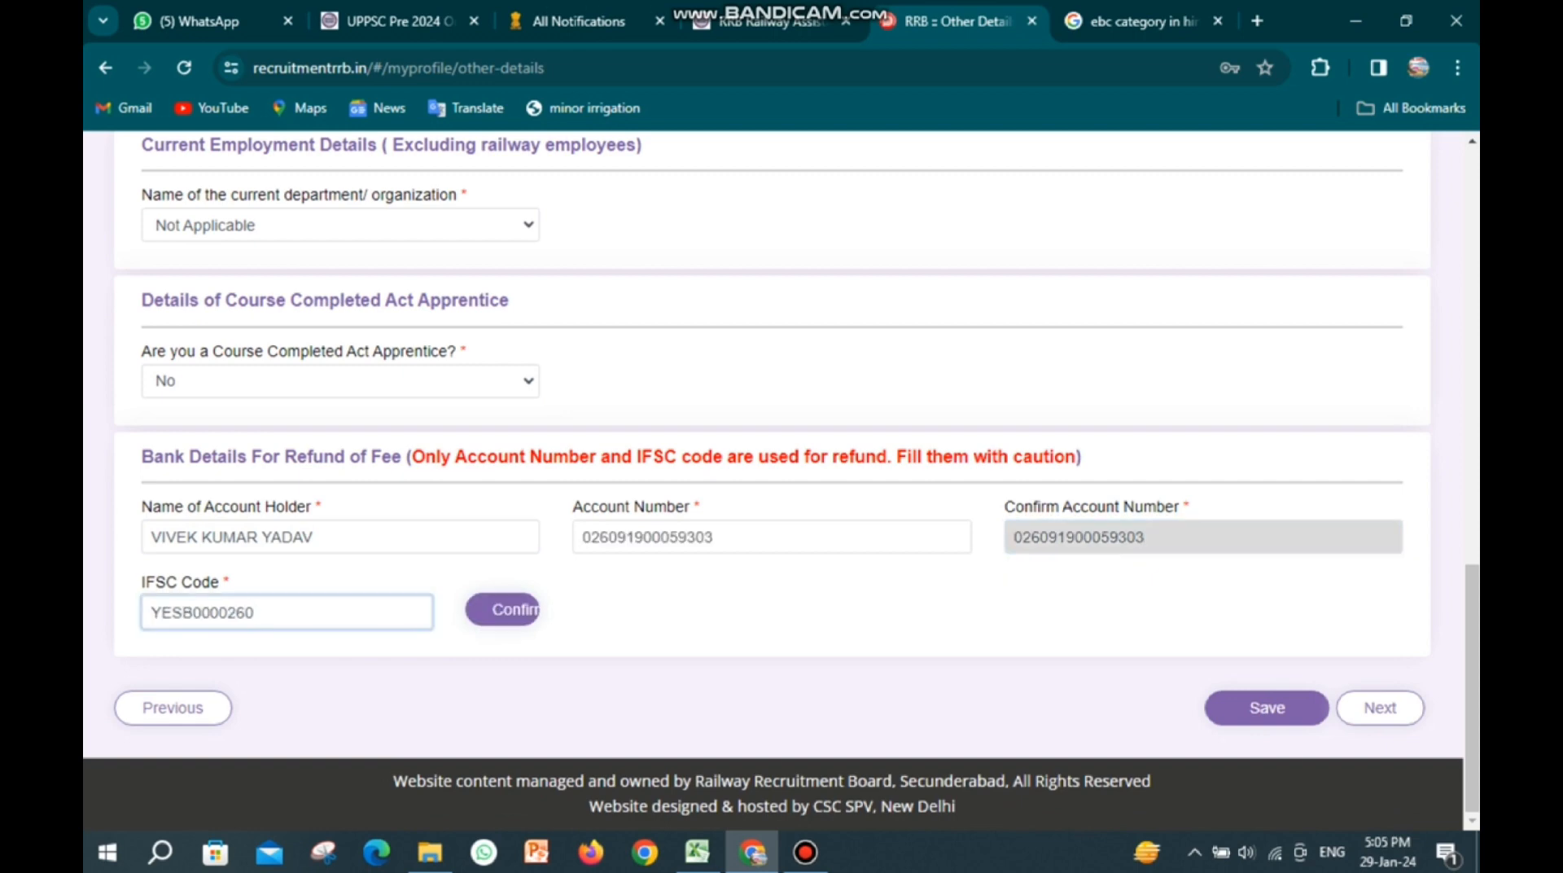
left_click(502, 609)
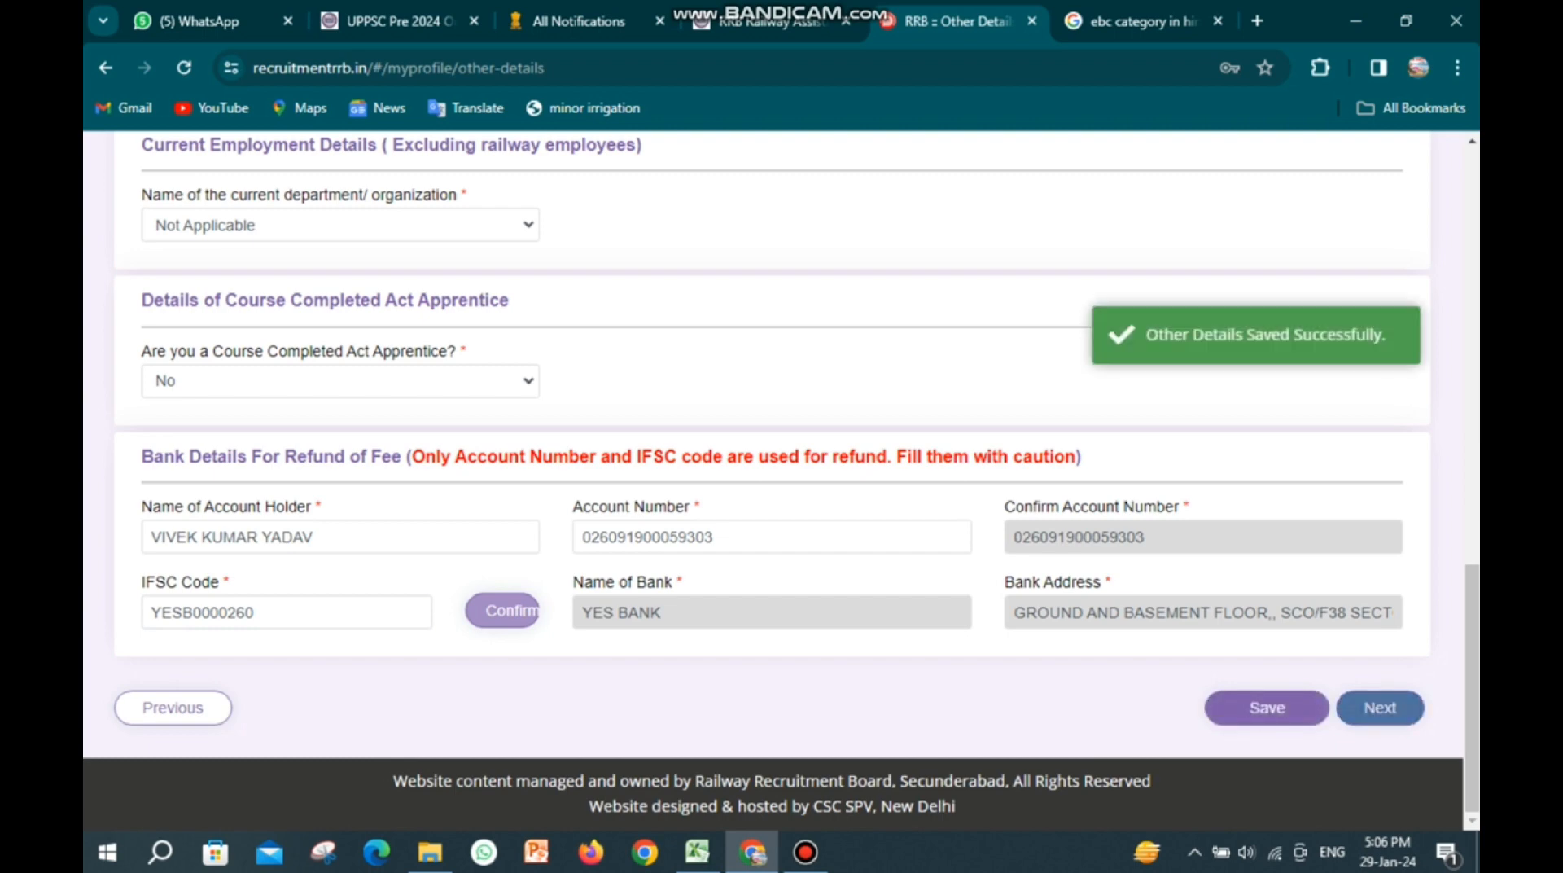
left_click(1380, 707)
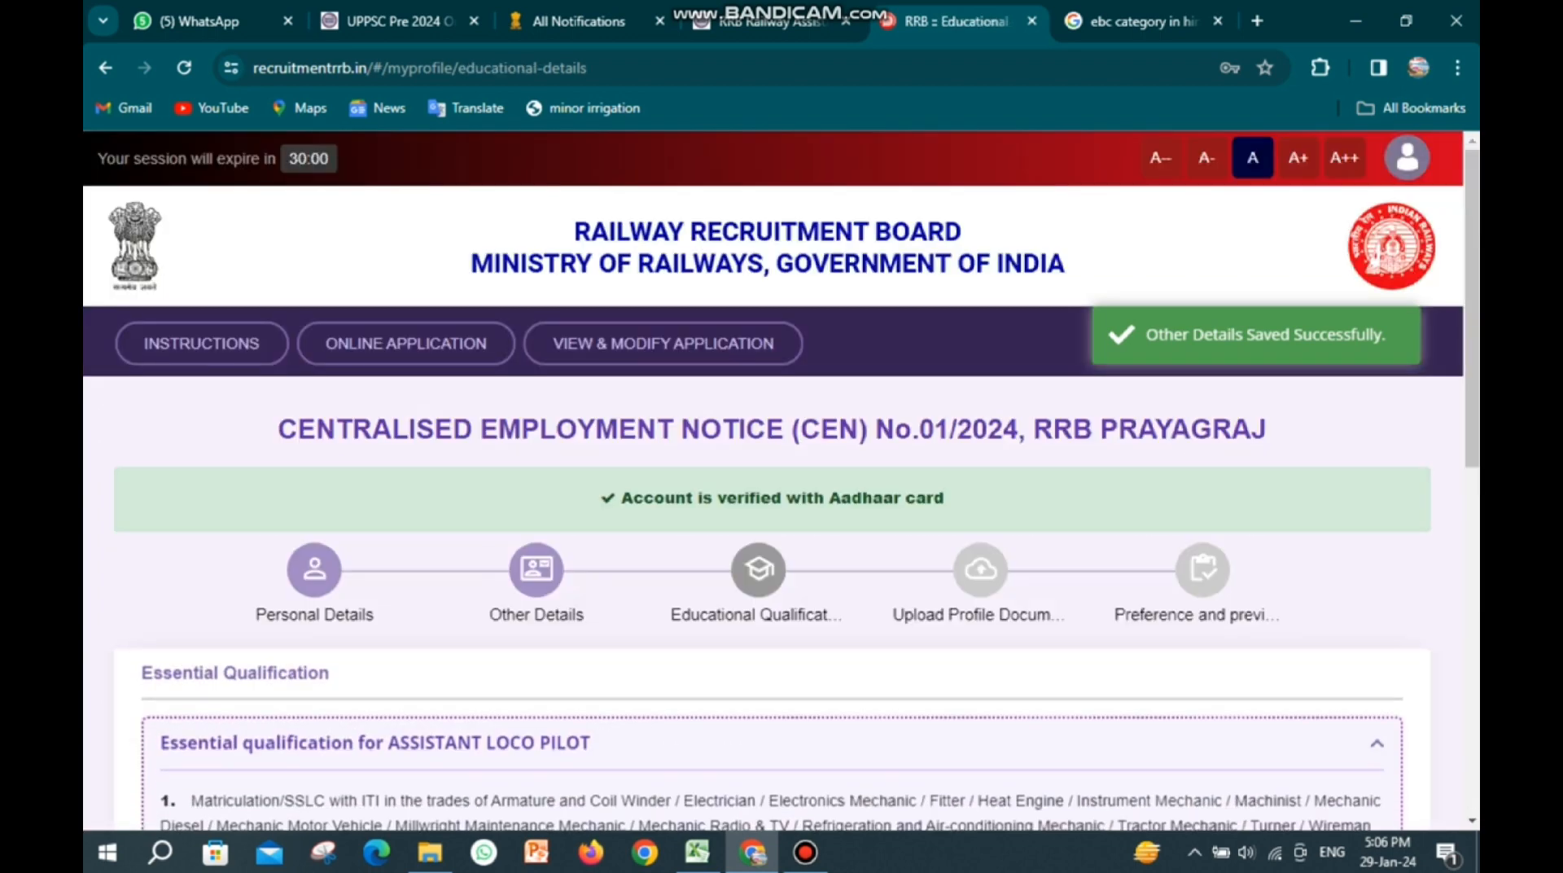
Set the Matriculation state UTTAR PRADESH, district Pratapgarh and board UP BOARD.
scroll(782, 480, "down", 7)
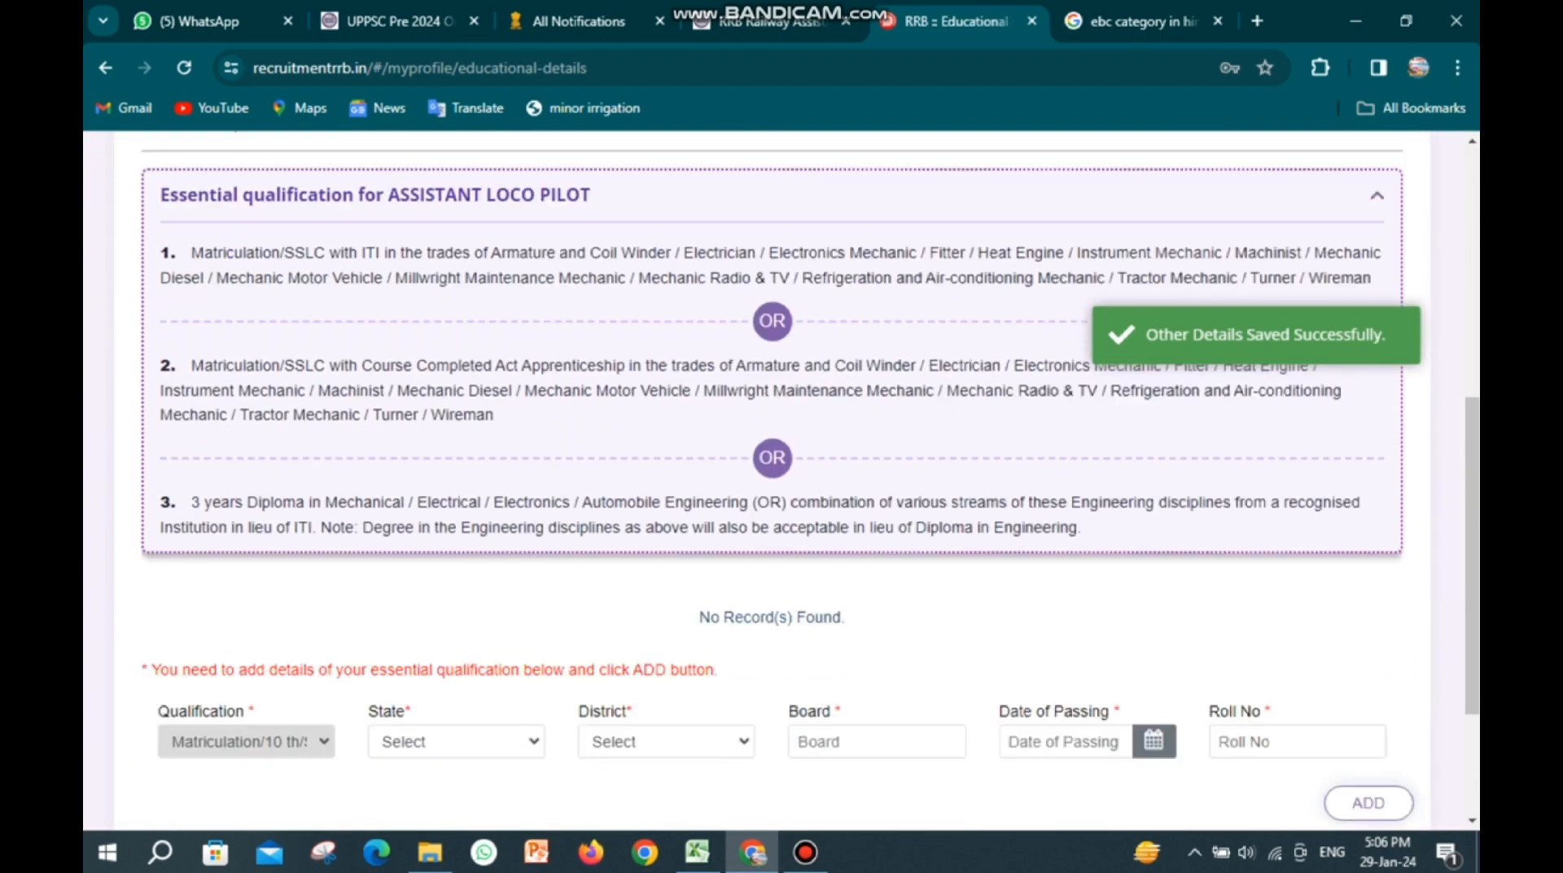
scroll(781, 480, "down", 3)
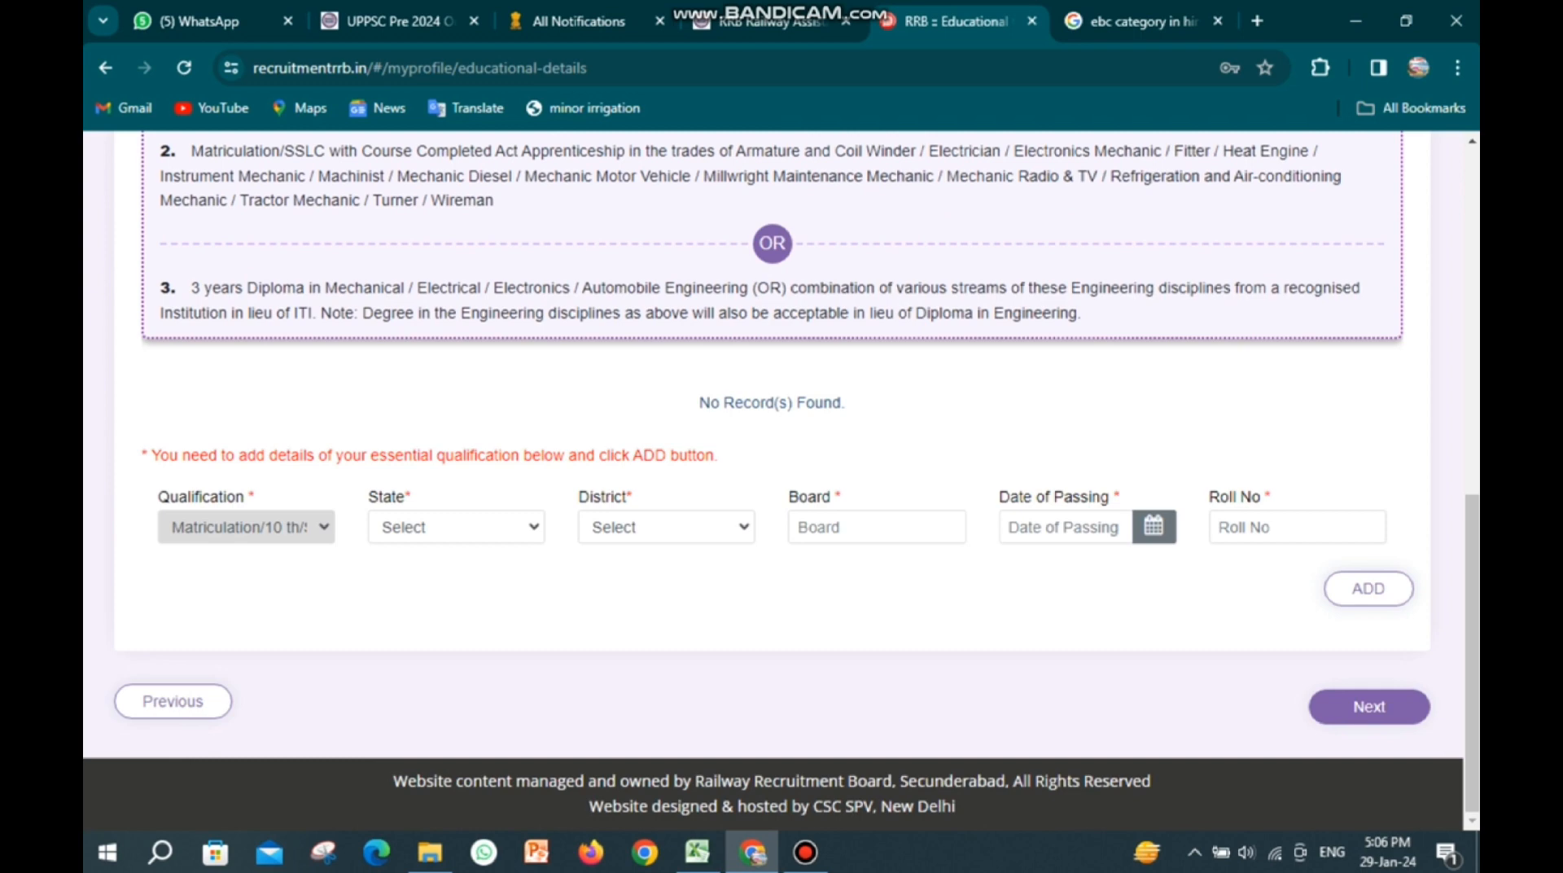
left_click(456, 528)
key("u")
key("Return")
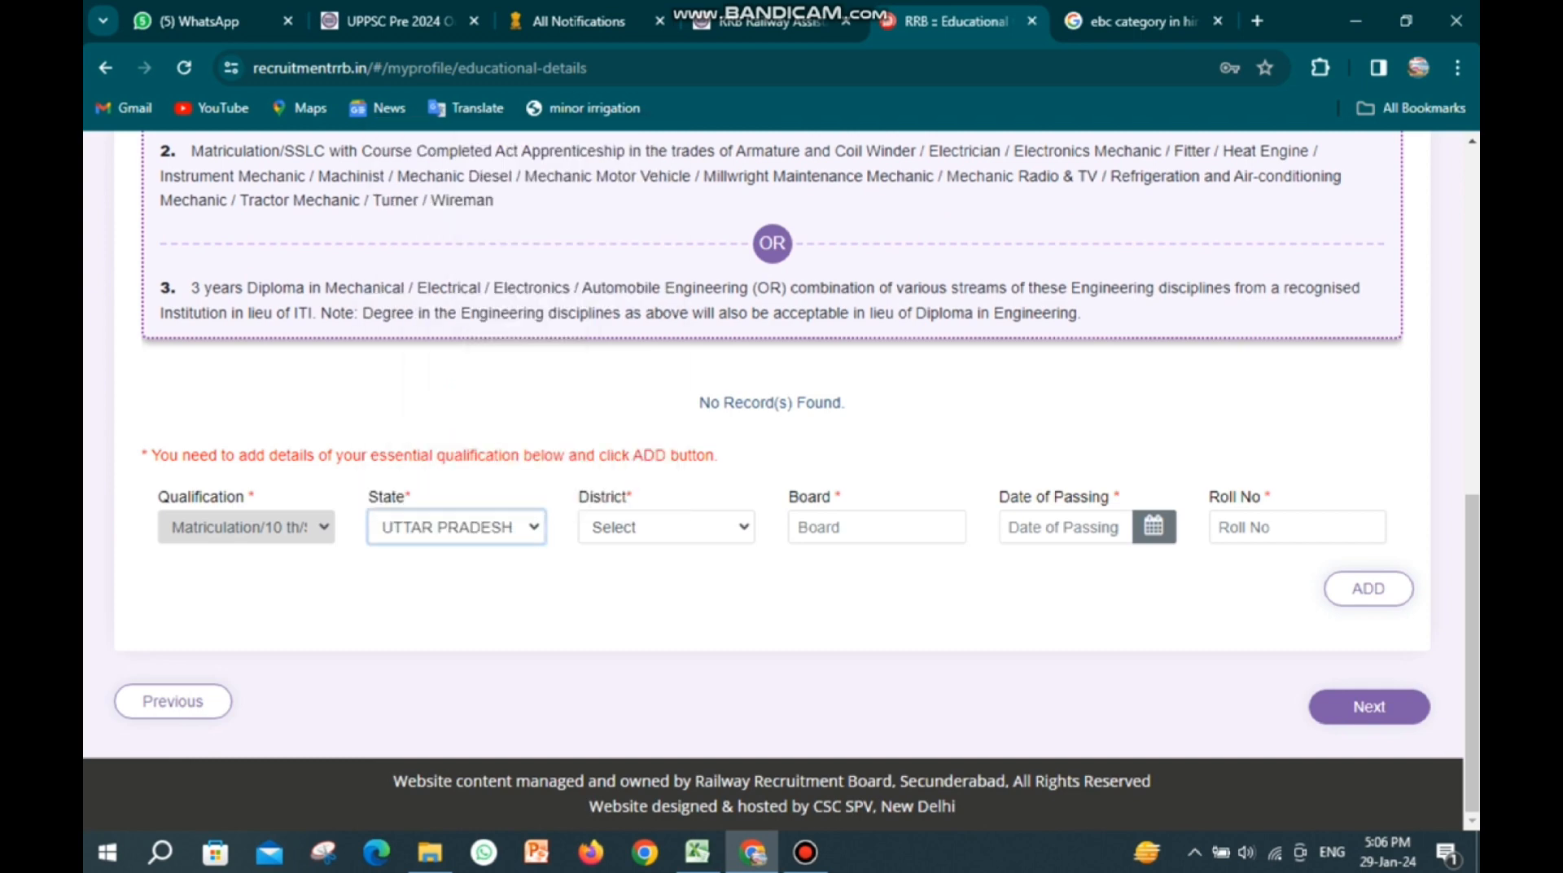
left_click(666, 528)
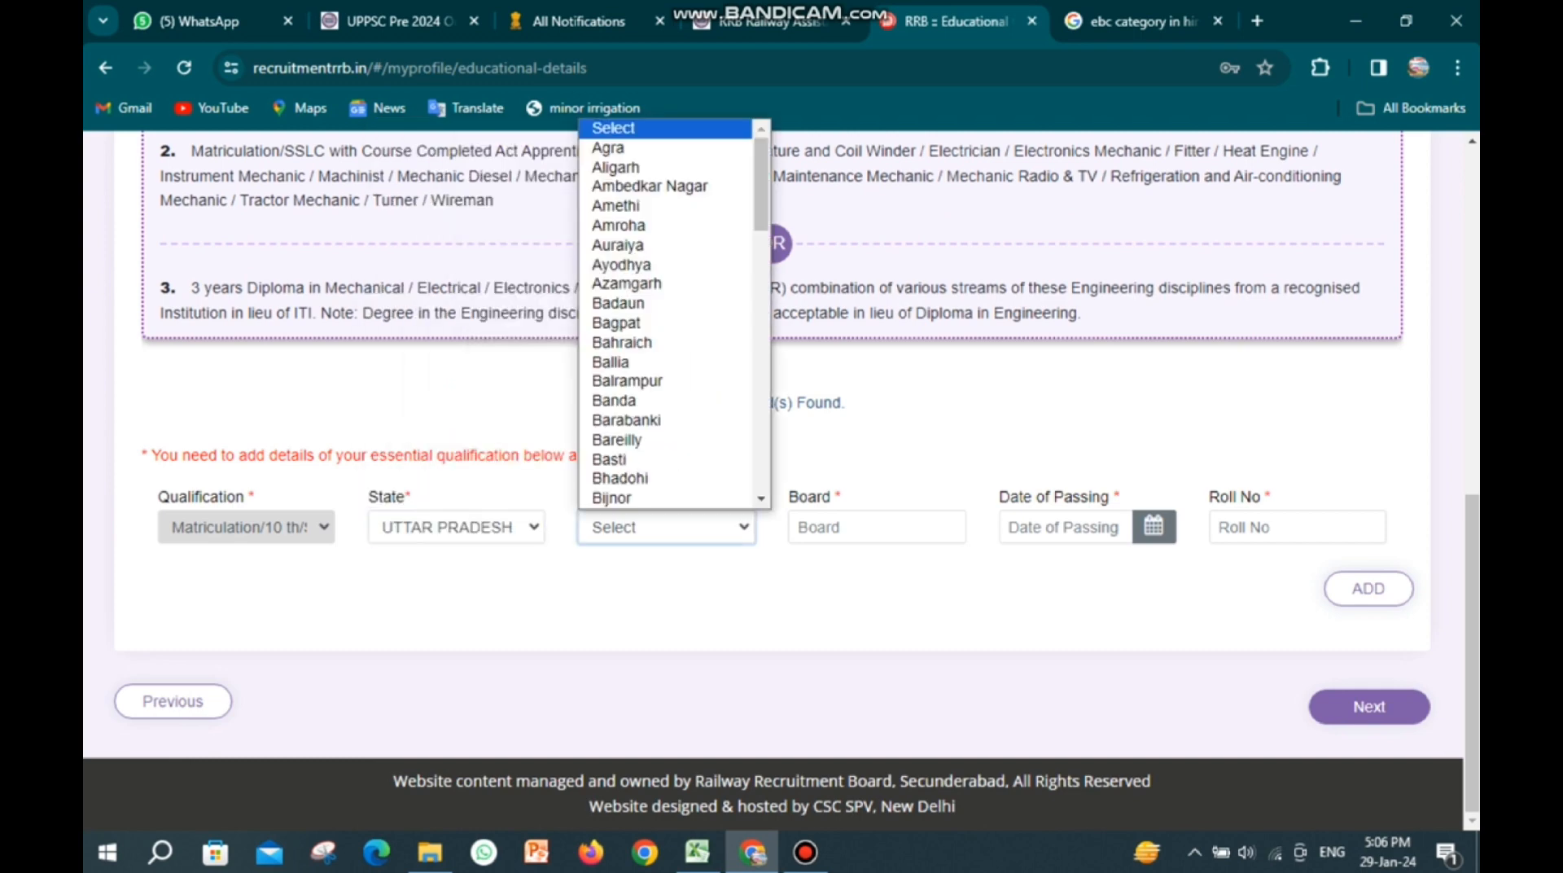
key("p")
key("r")
key("Return")
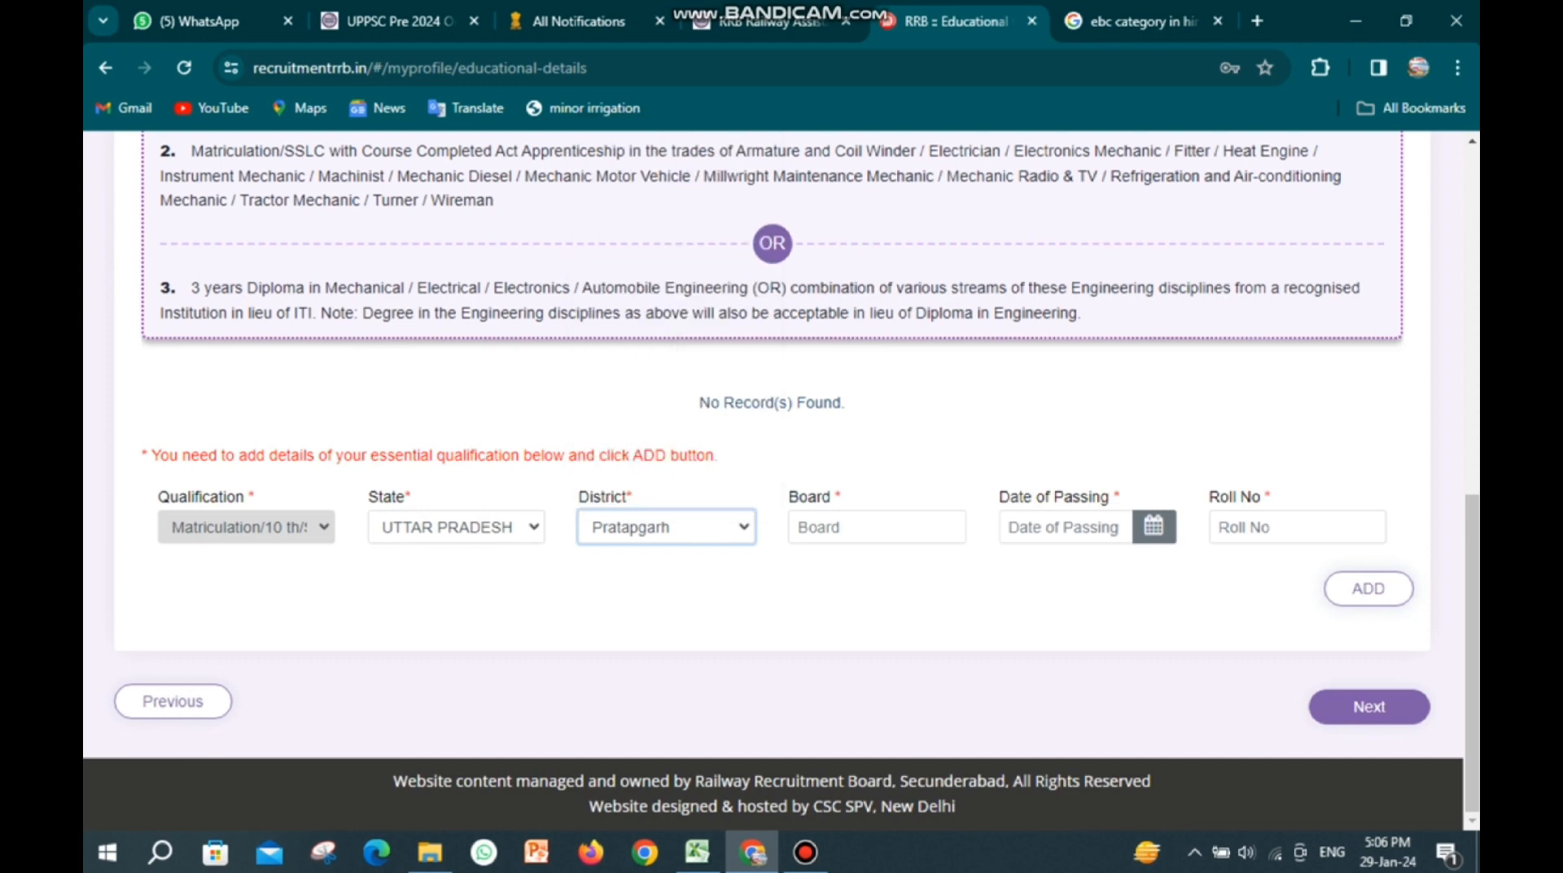
left_click(877, 527)
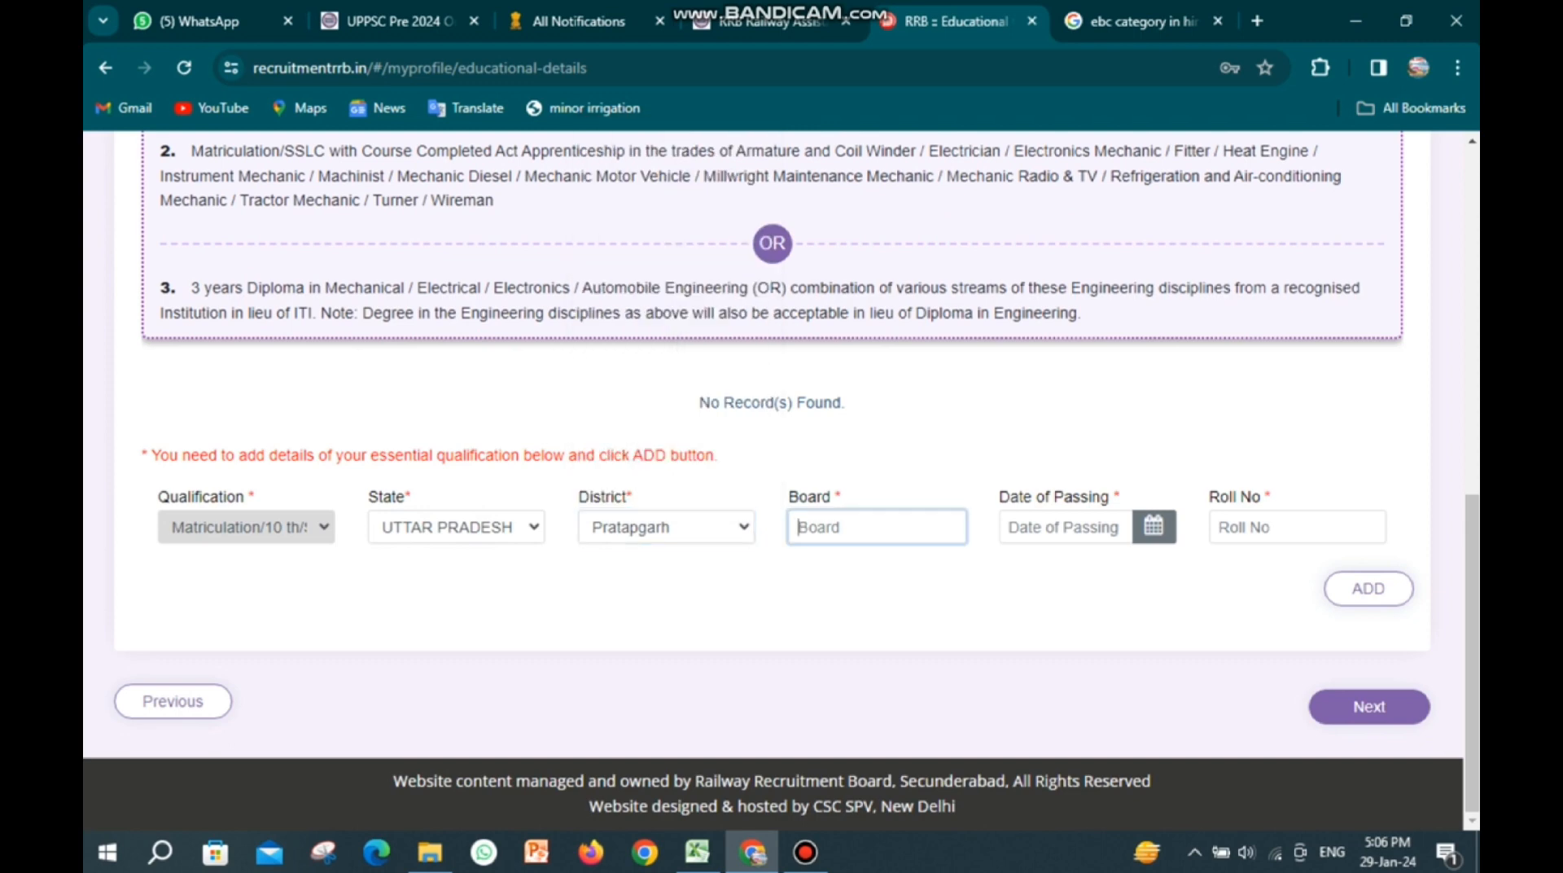
type("UP BOARD")
Pick passing date 30/05/2009, enter the roll number, and add the Matriculation record.
left_click(1153, 526)
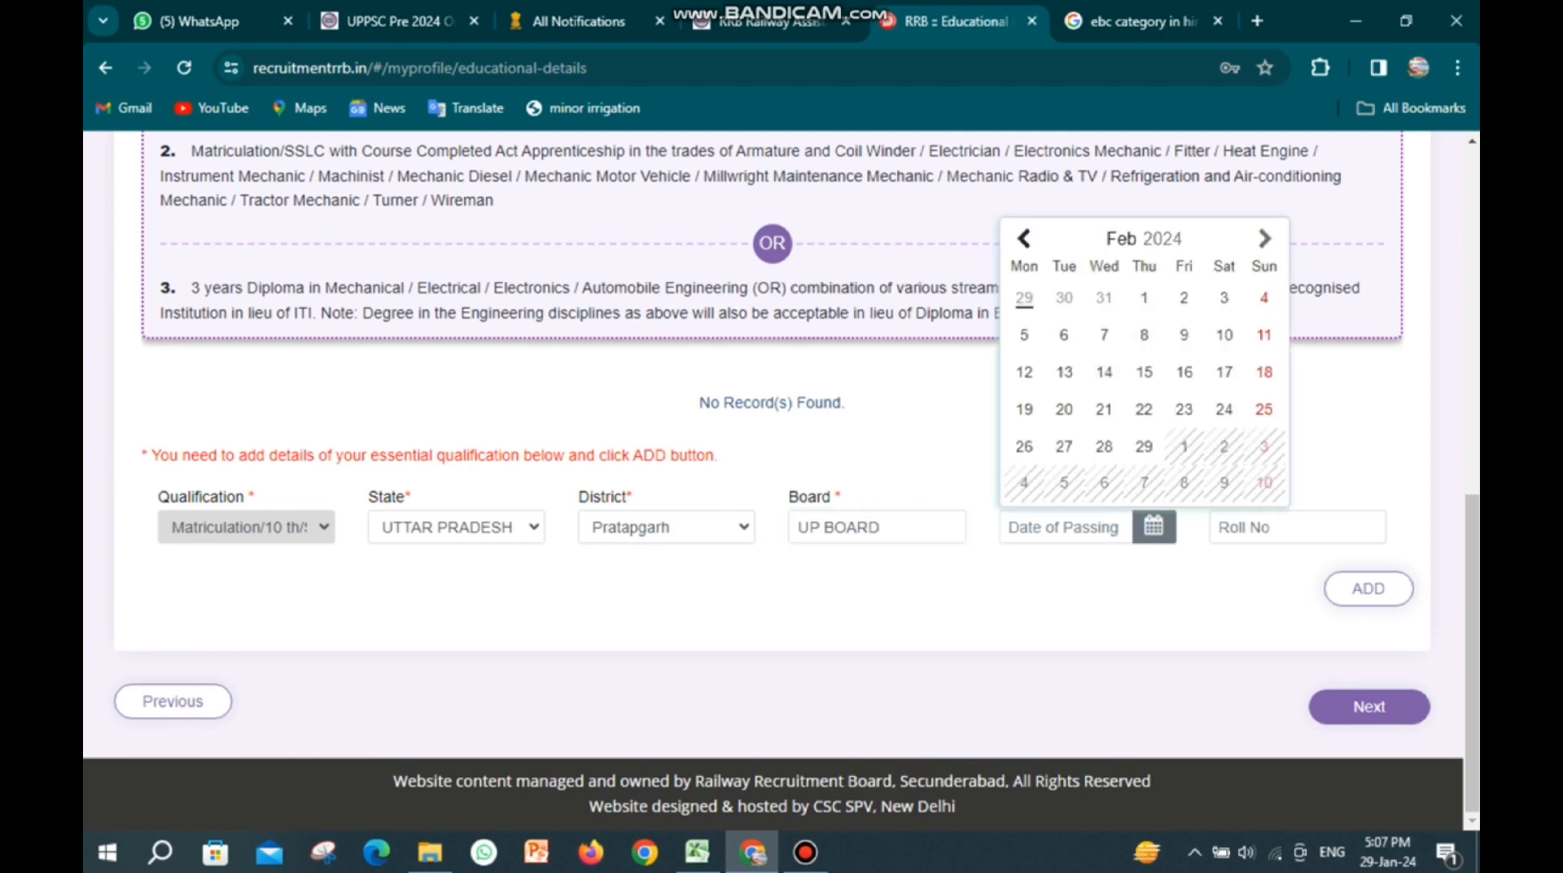
left_click(1164, 237)
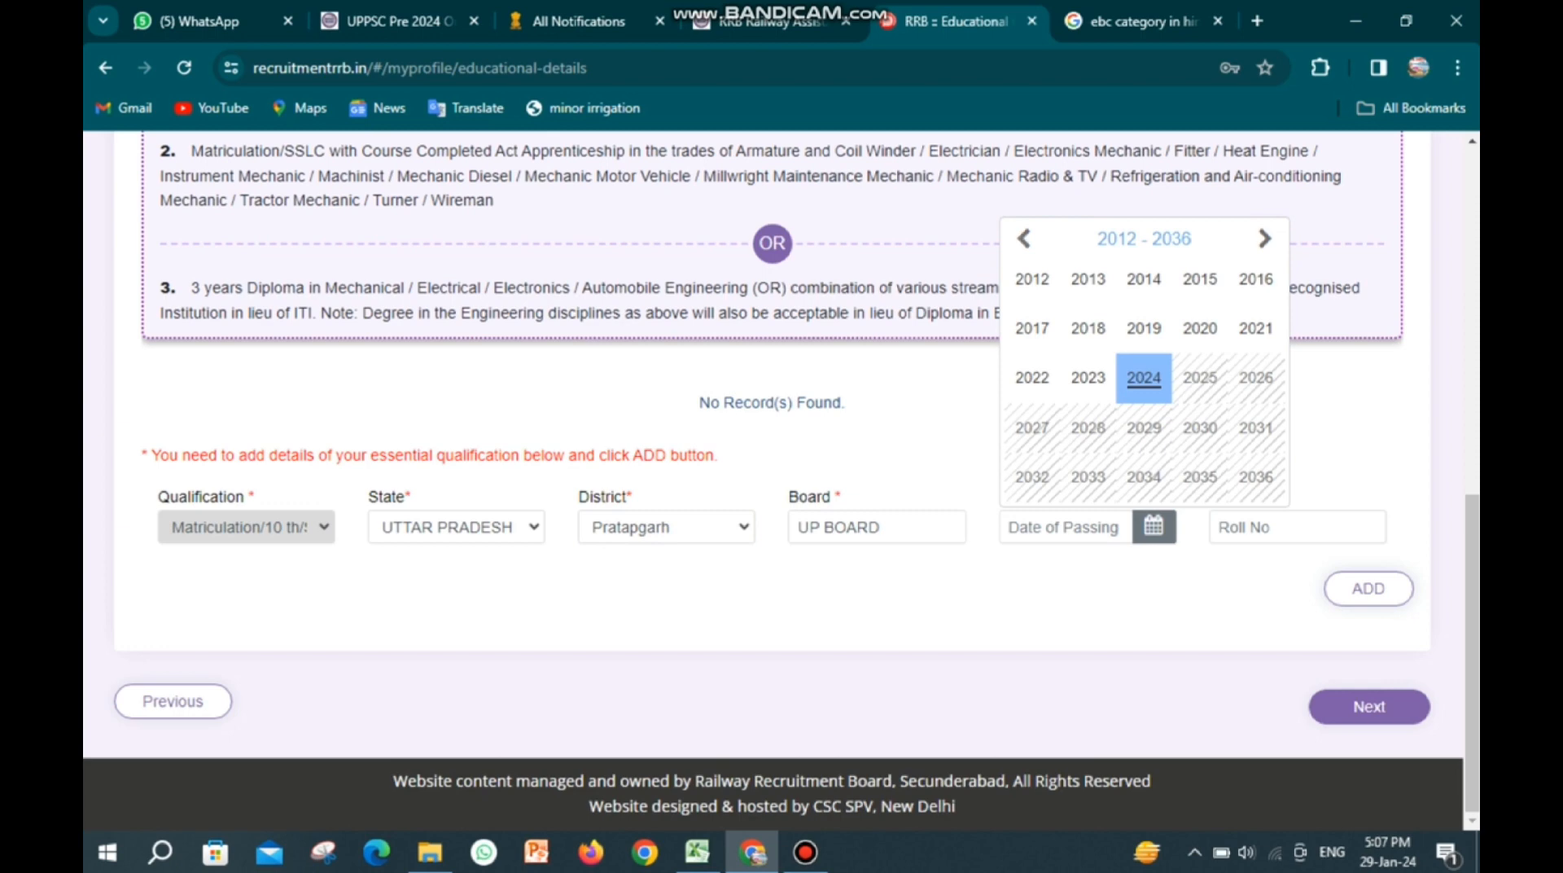
left_click(1023, 237)
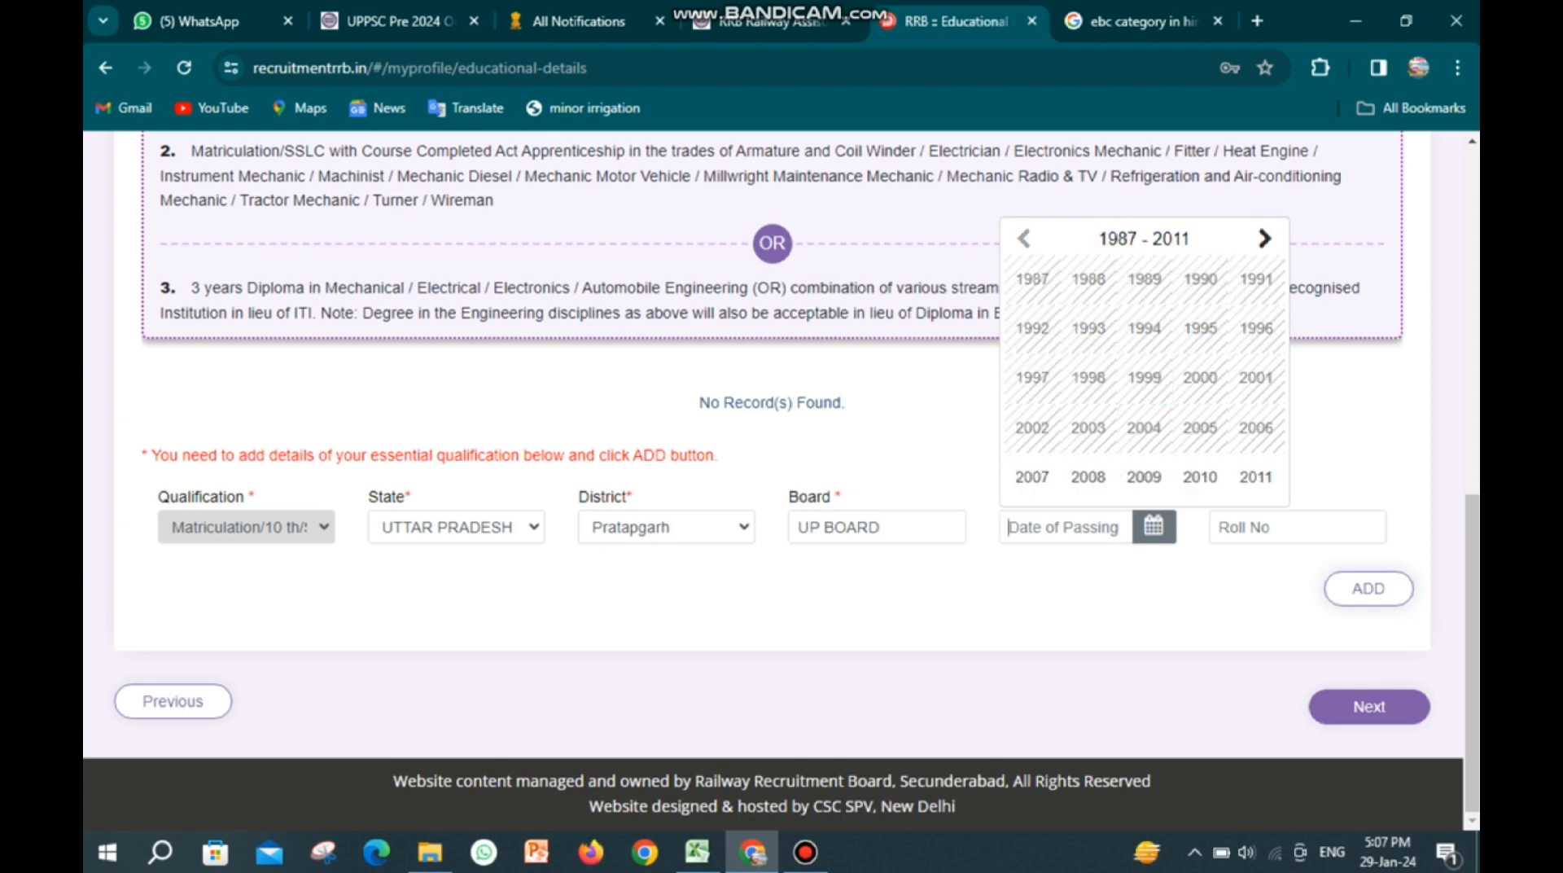
left_click(1264, 238)
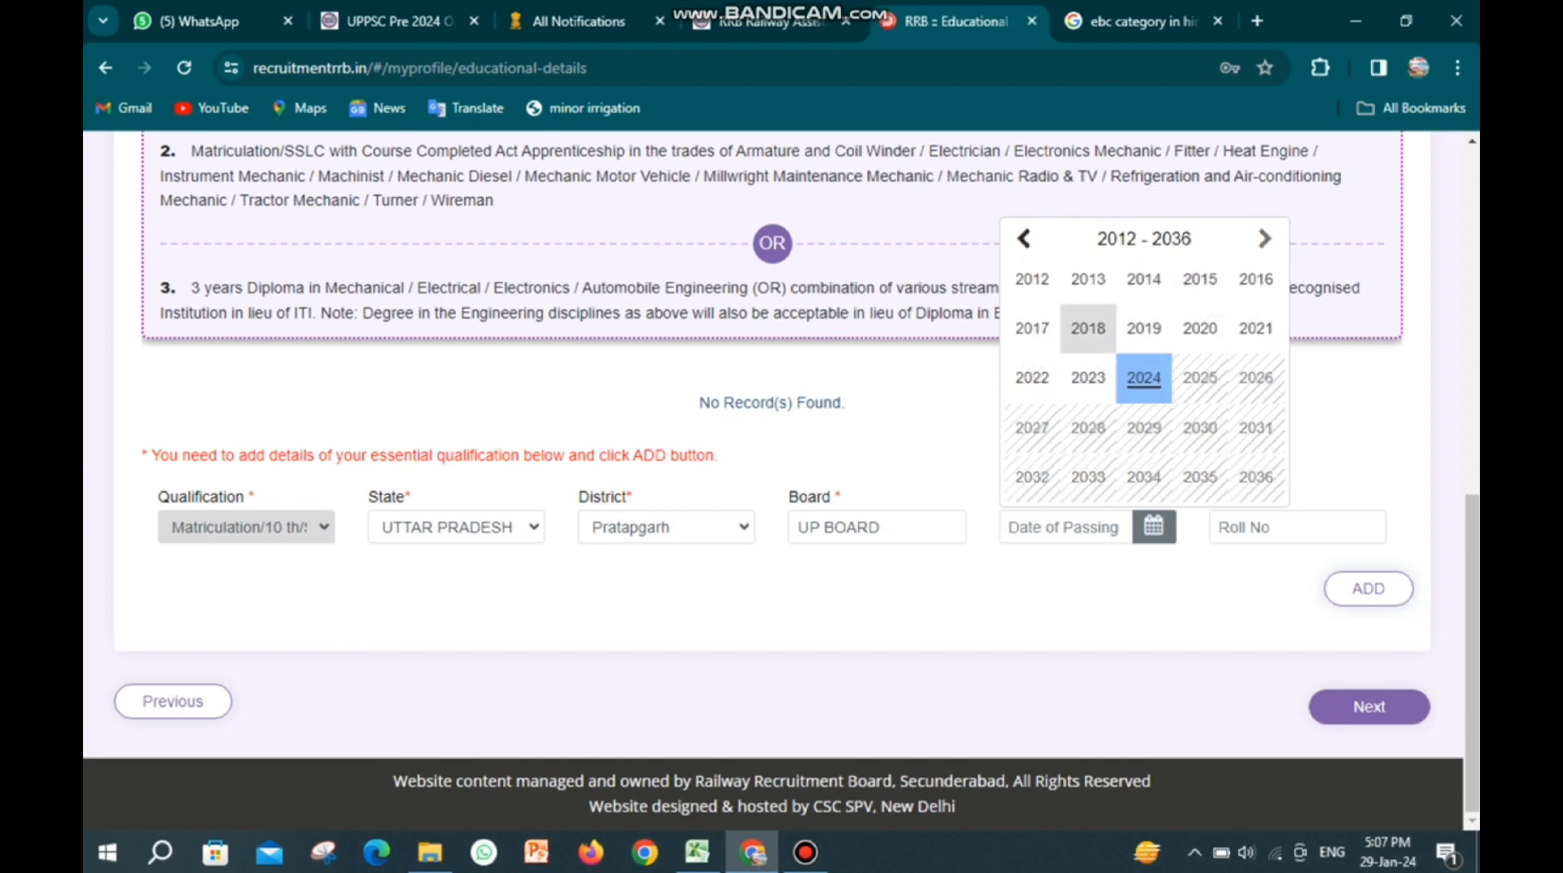
left_click(1023, 238)
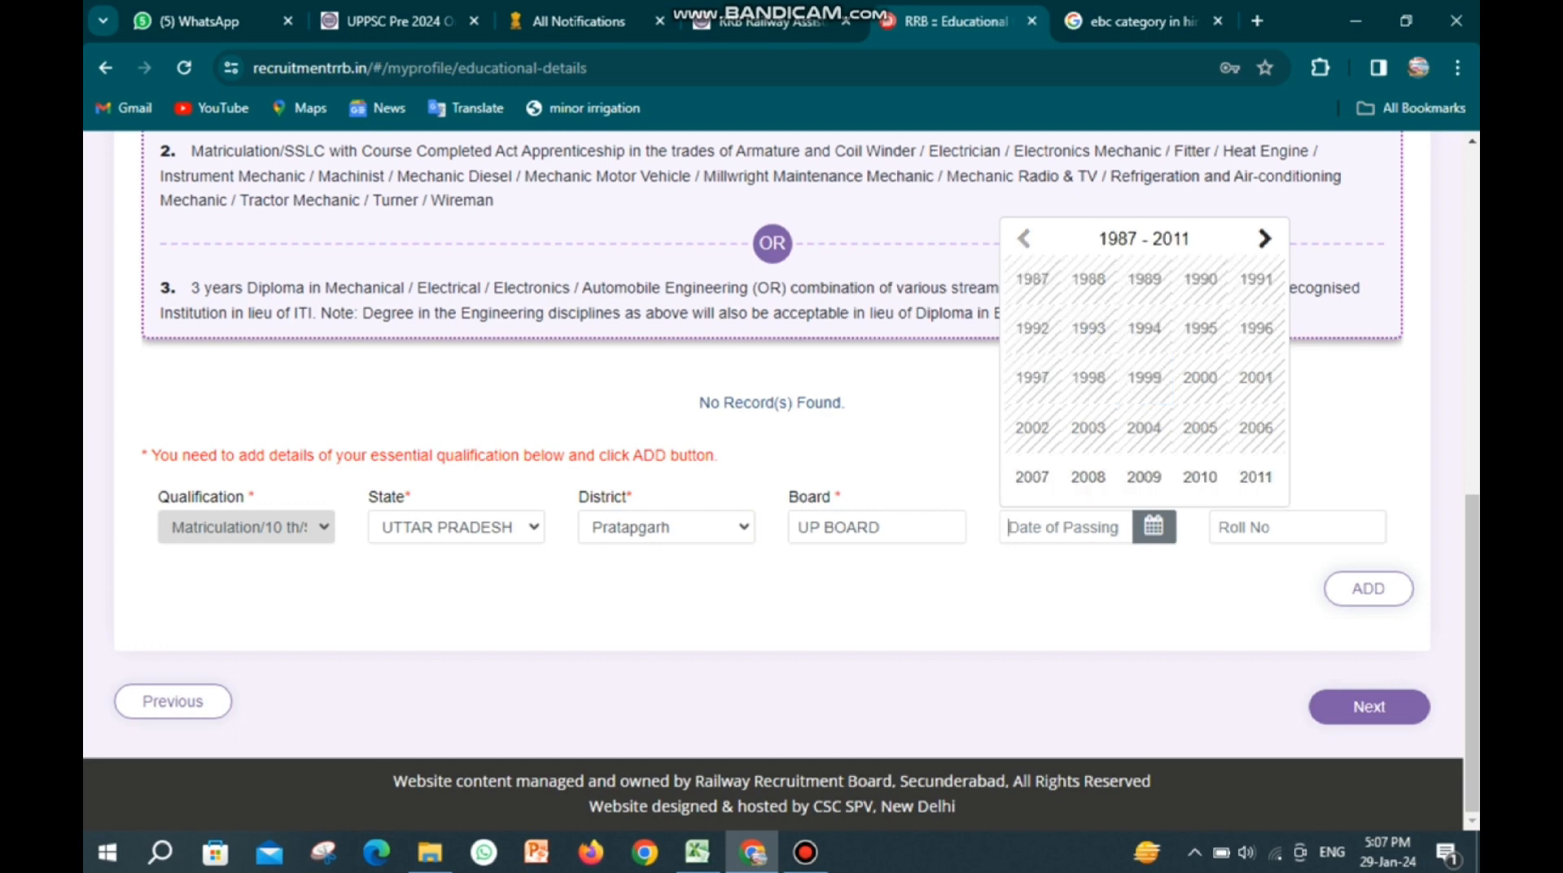
left_click(1144, 476)
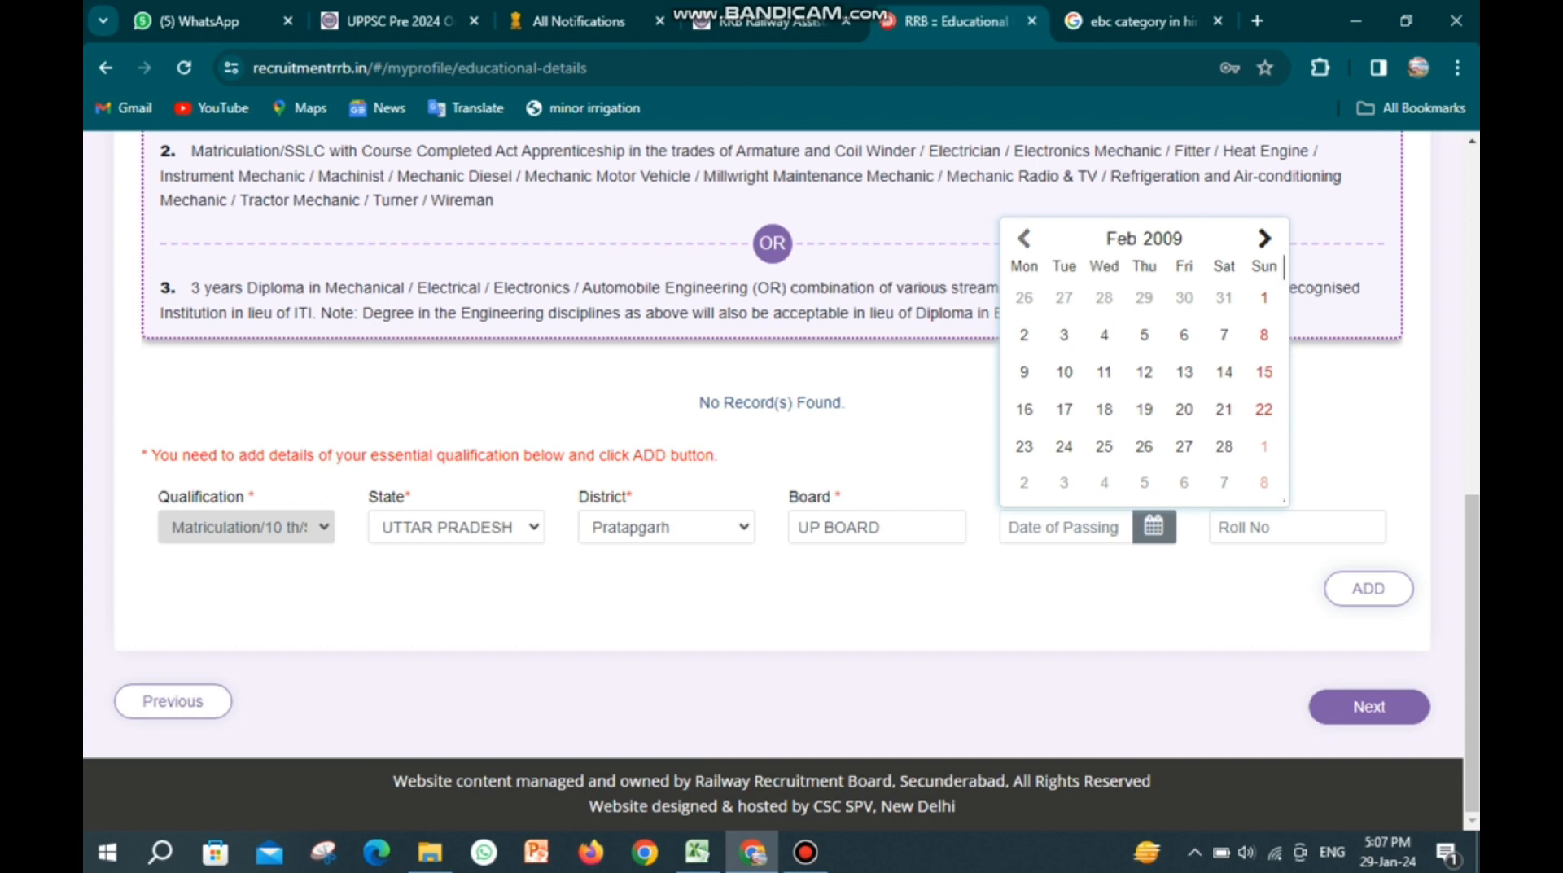
left_click(1121, 238)
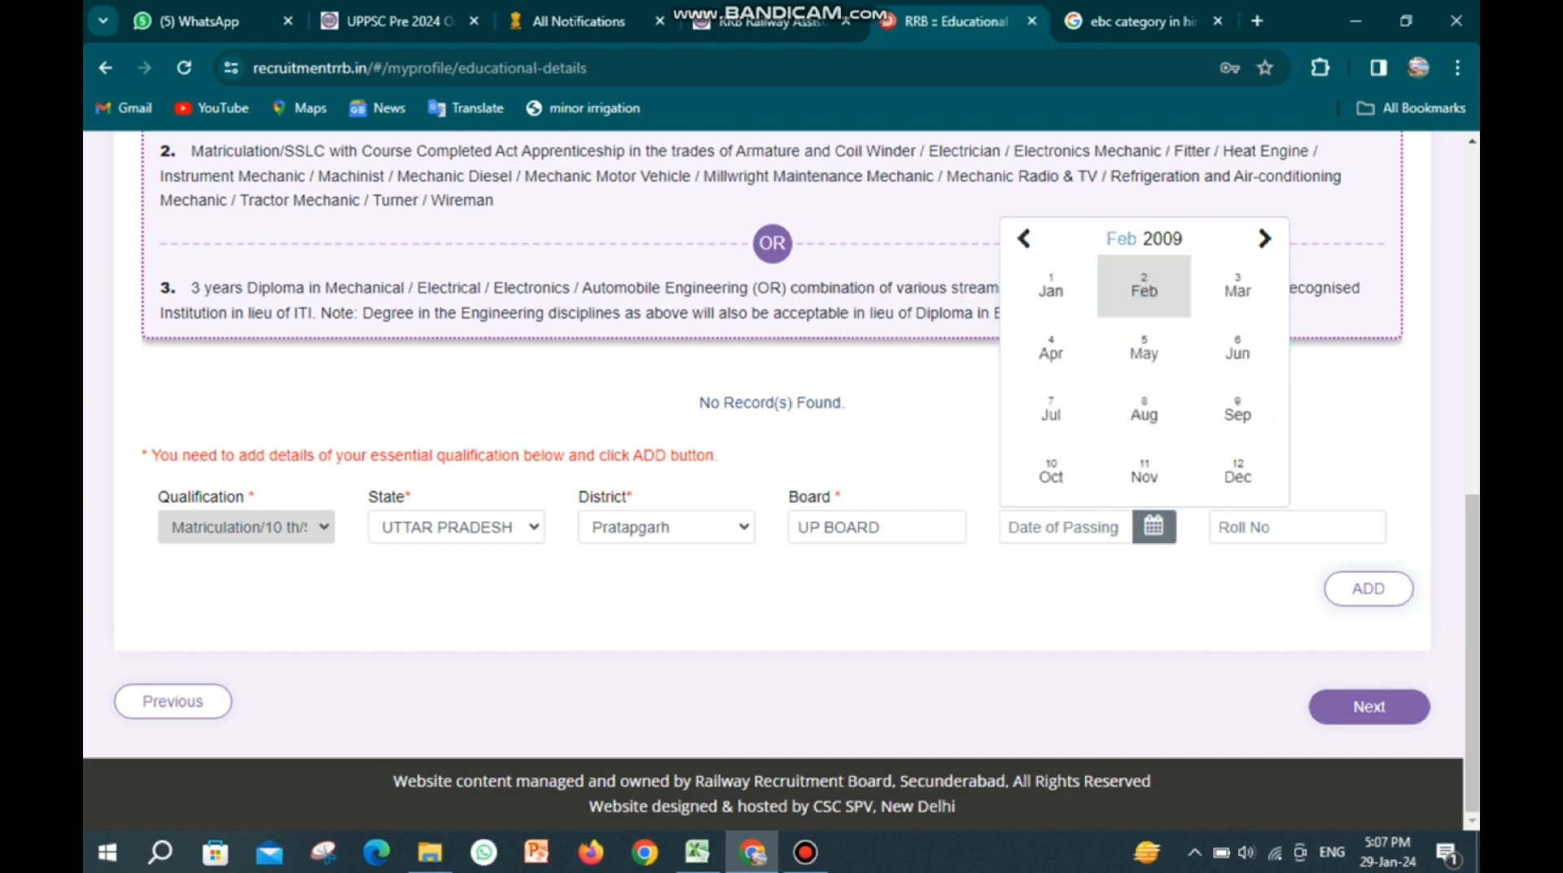
left_click(1144, 353)
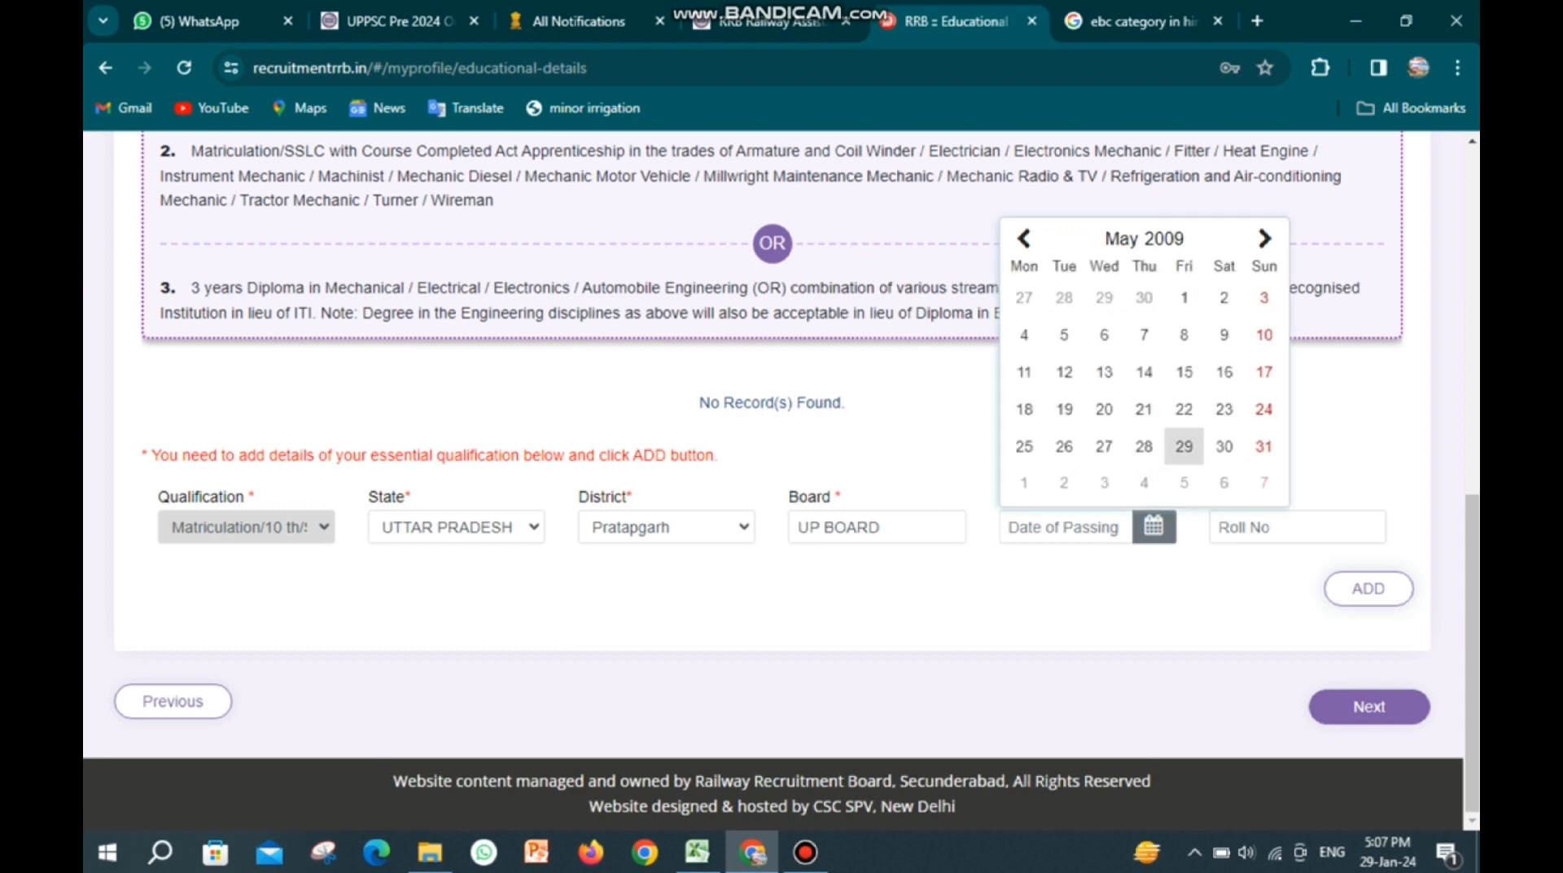
left_click(1224, 447)
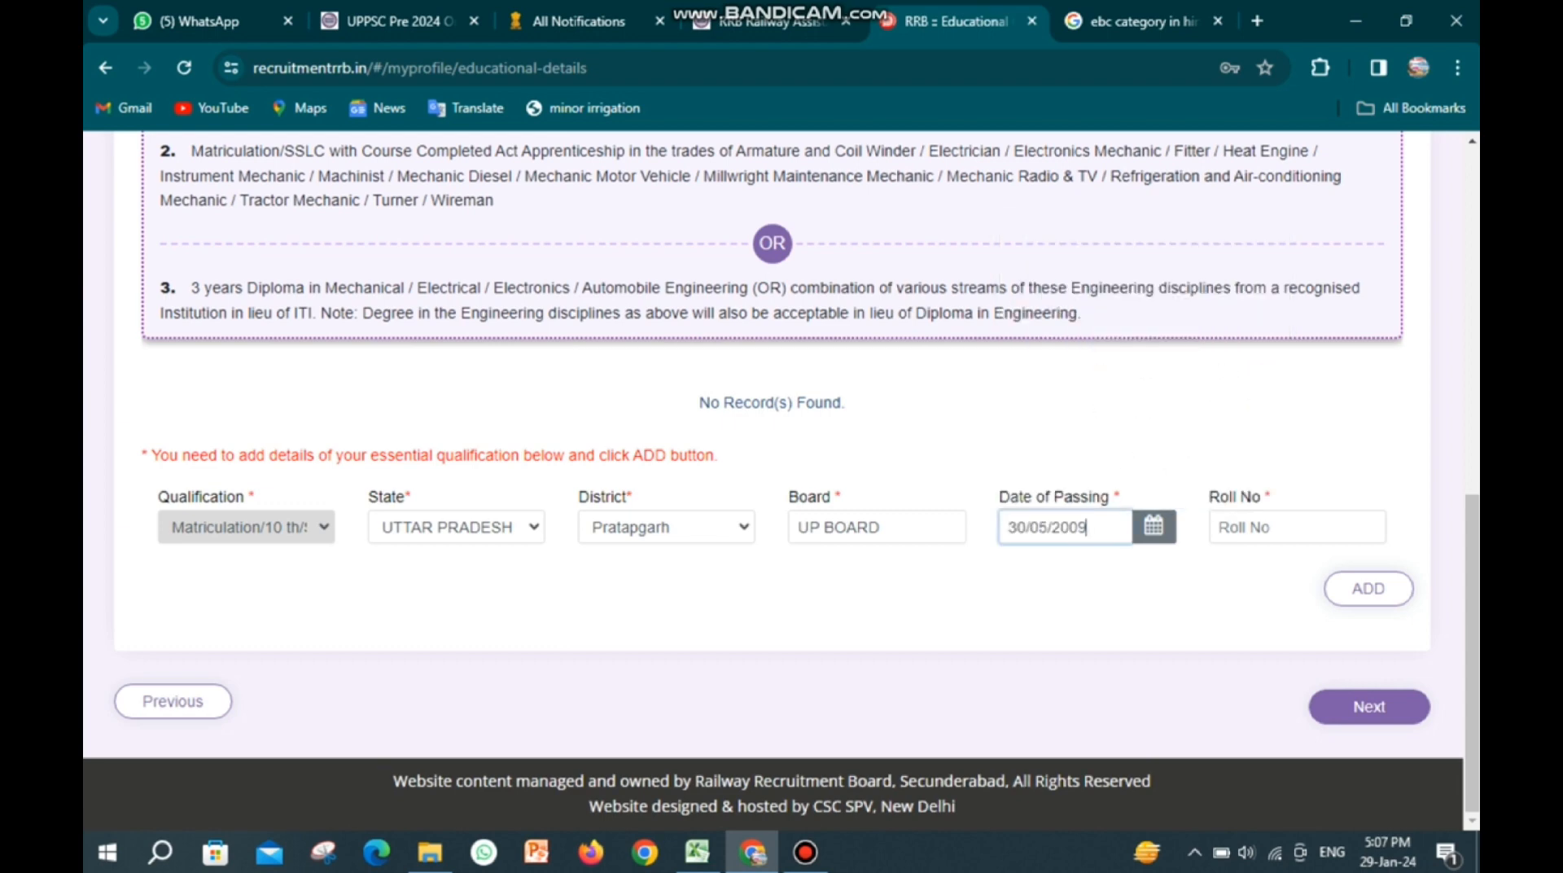
left_click(1297, 527)
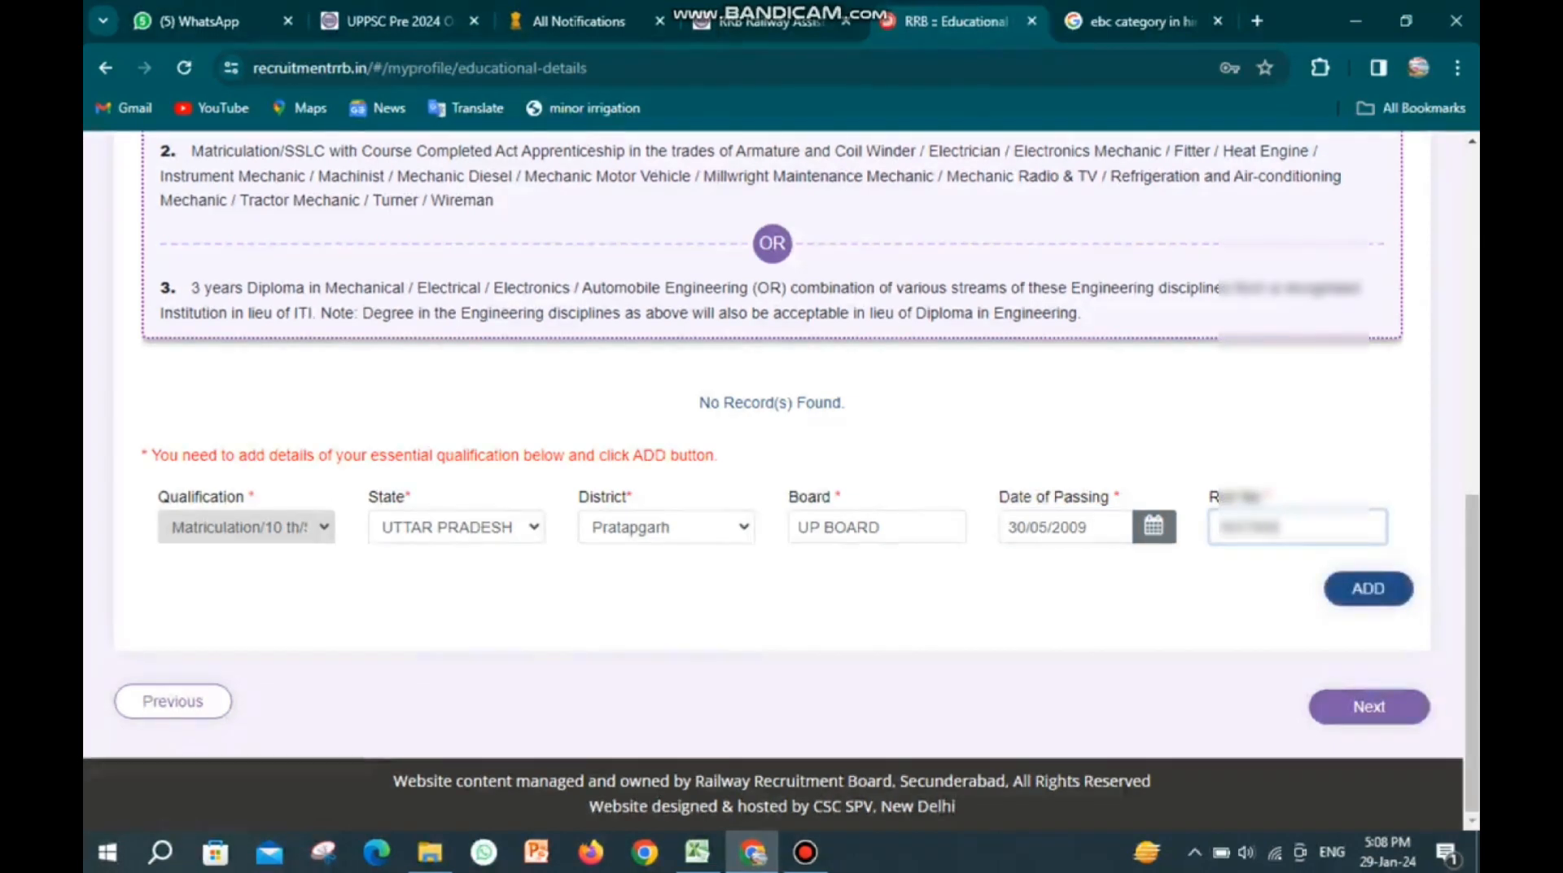
left_click(1368, 589)
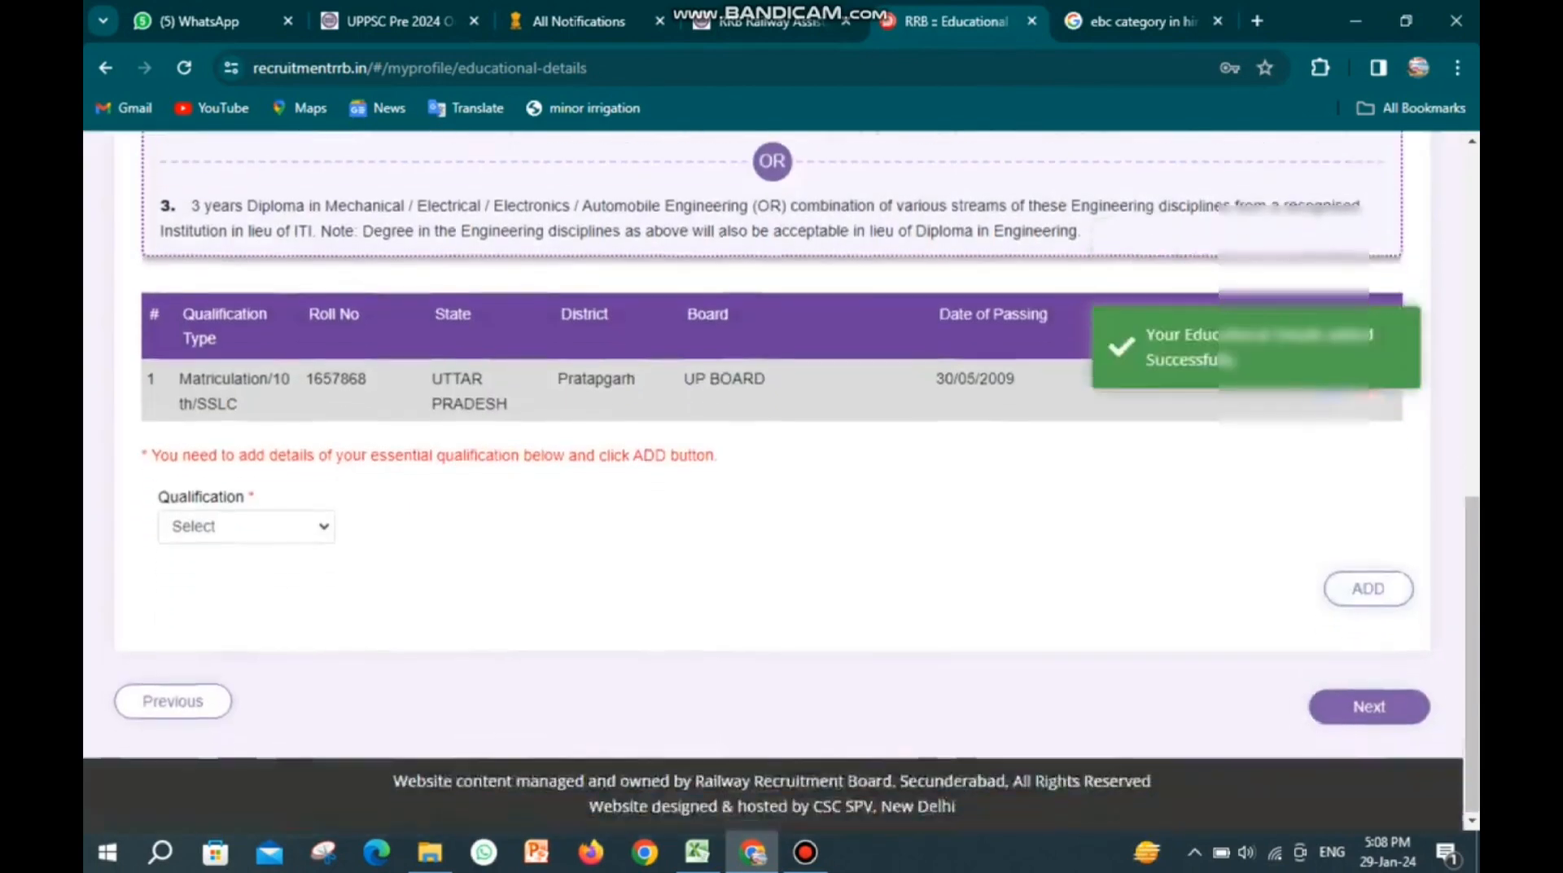
Choose Degree in Engineering as qualification with Mechanical Engineering as discipline.
left_click(246, 526)
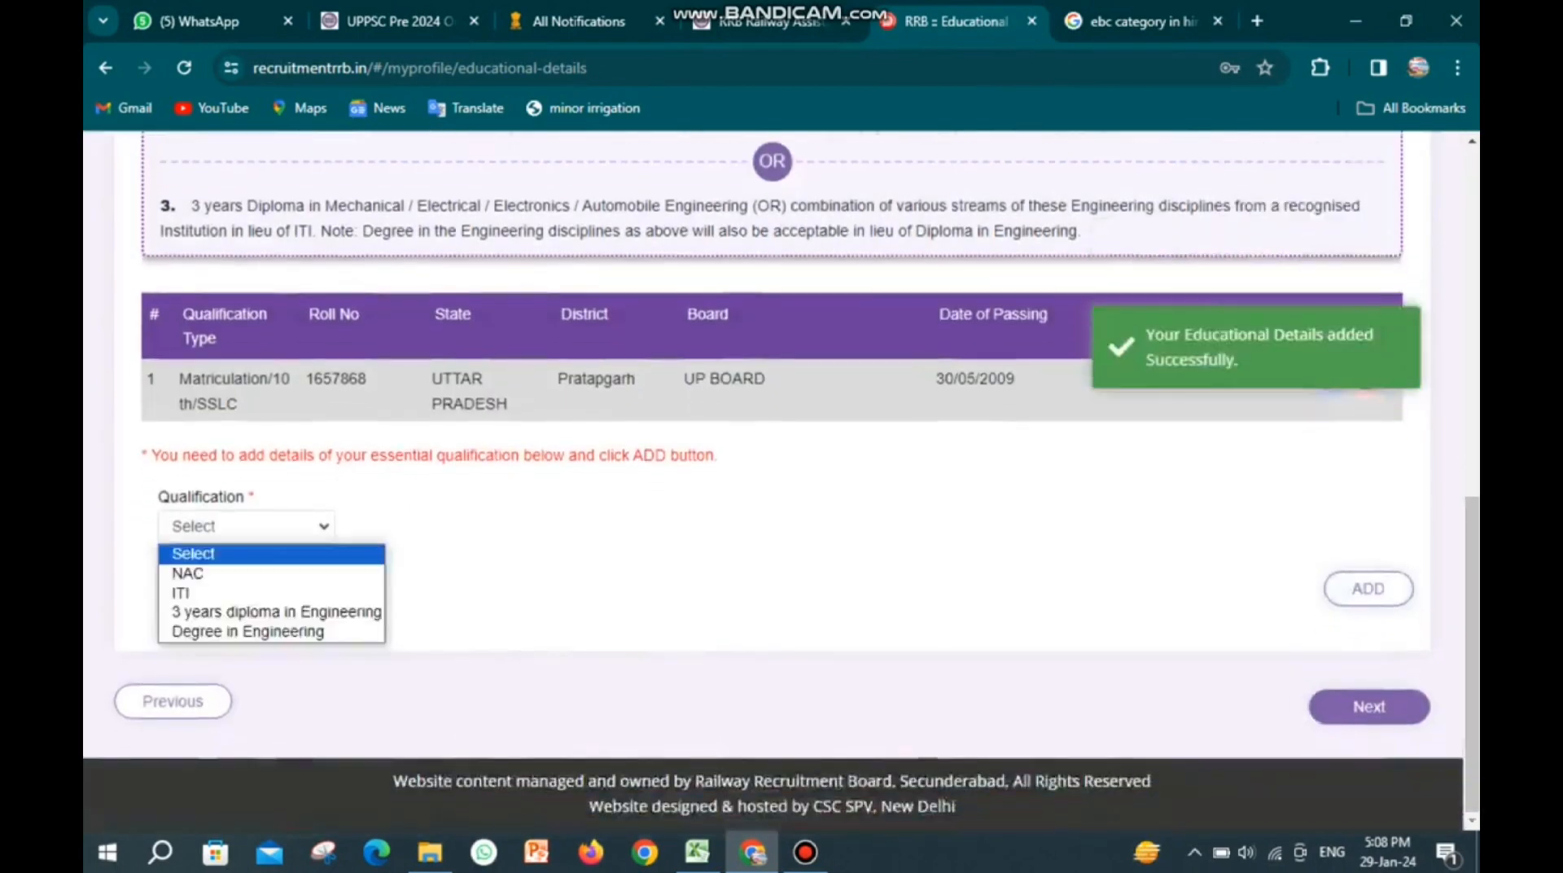
key("Down")
key("Down")
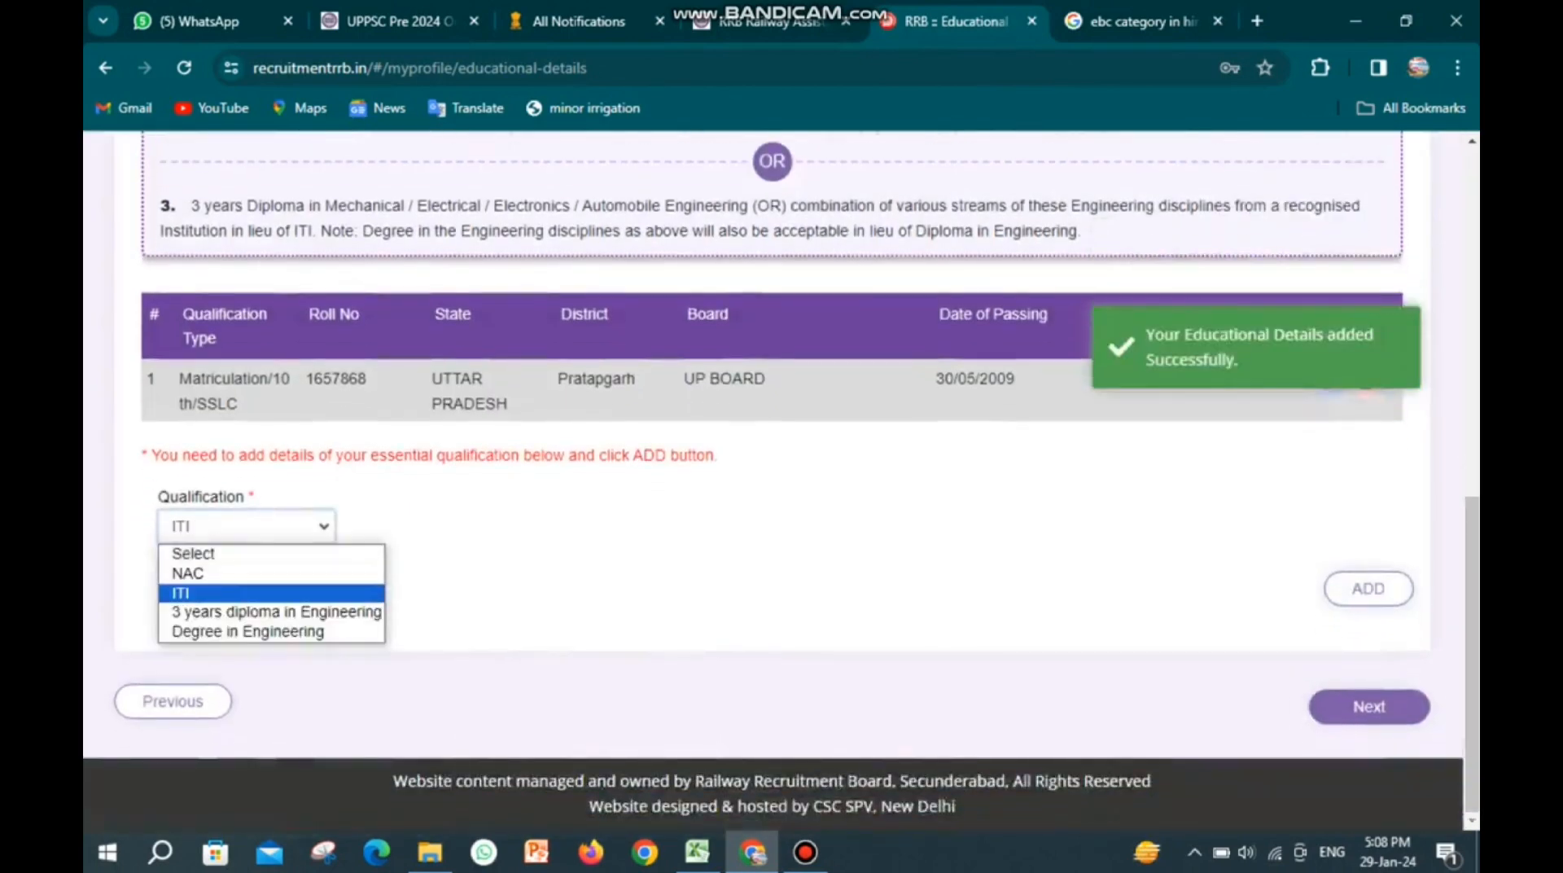
key("Down")
key("Down")
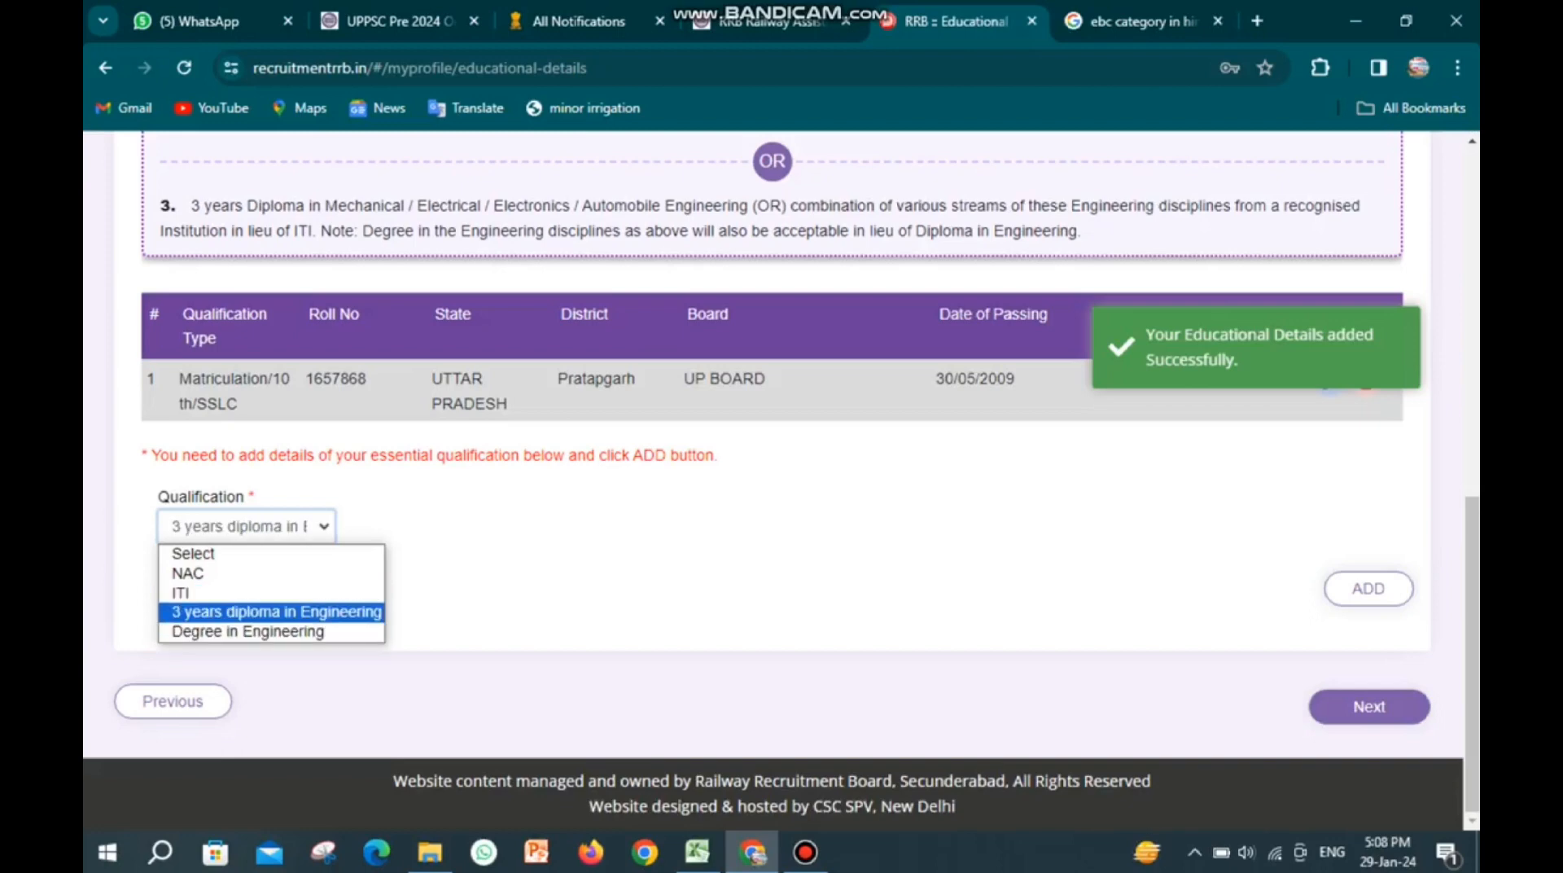
left_click(276, 612)
left_click(247, 526)
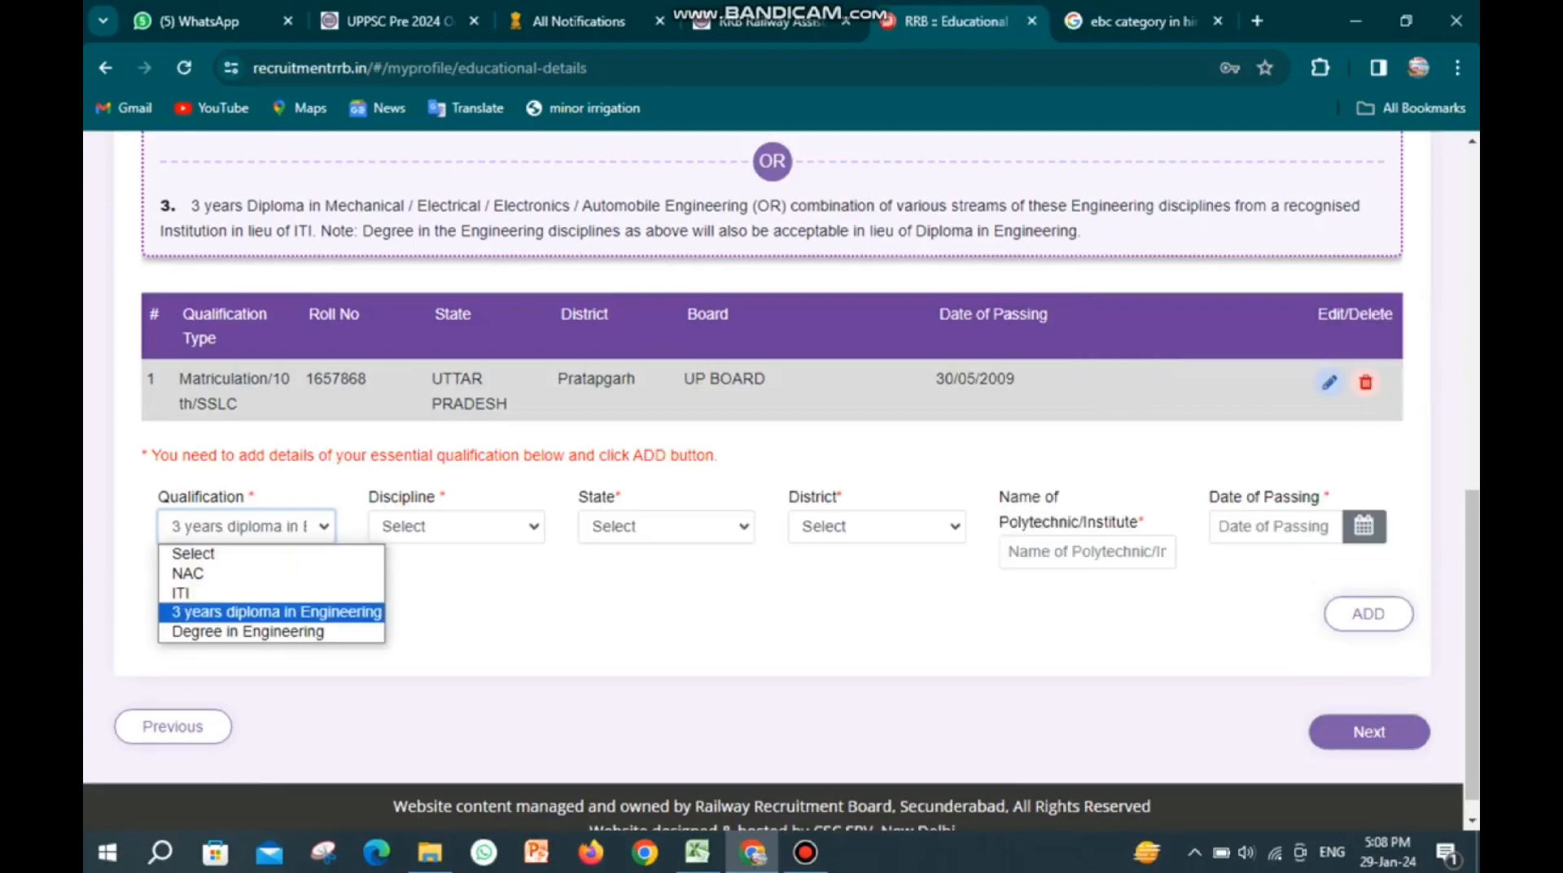
left_click(248, 632)
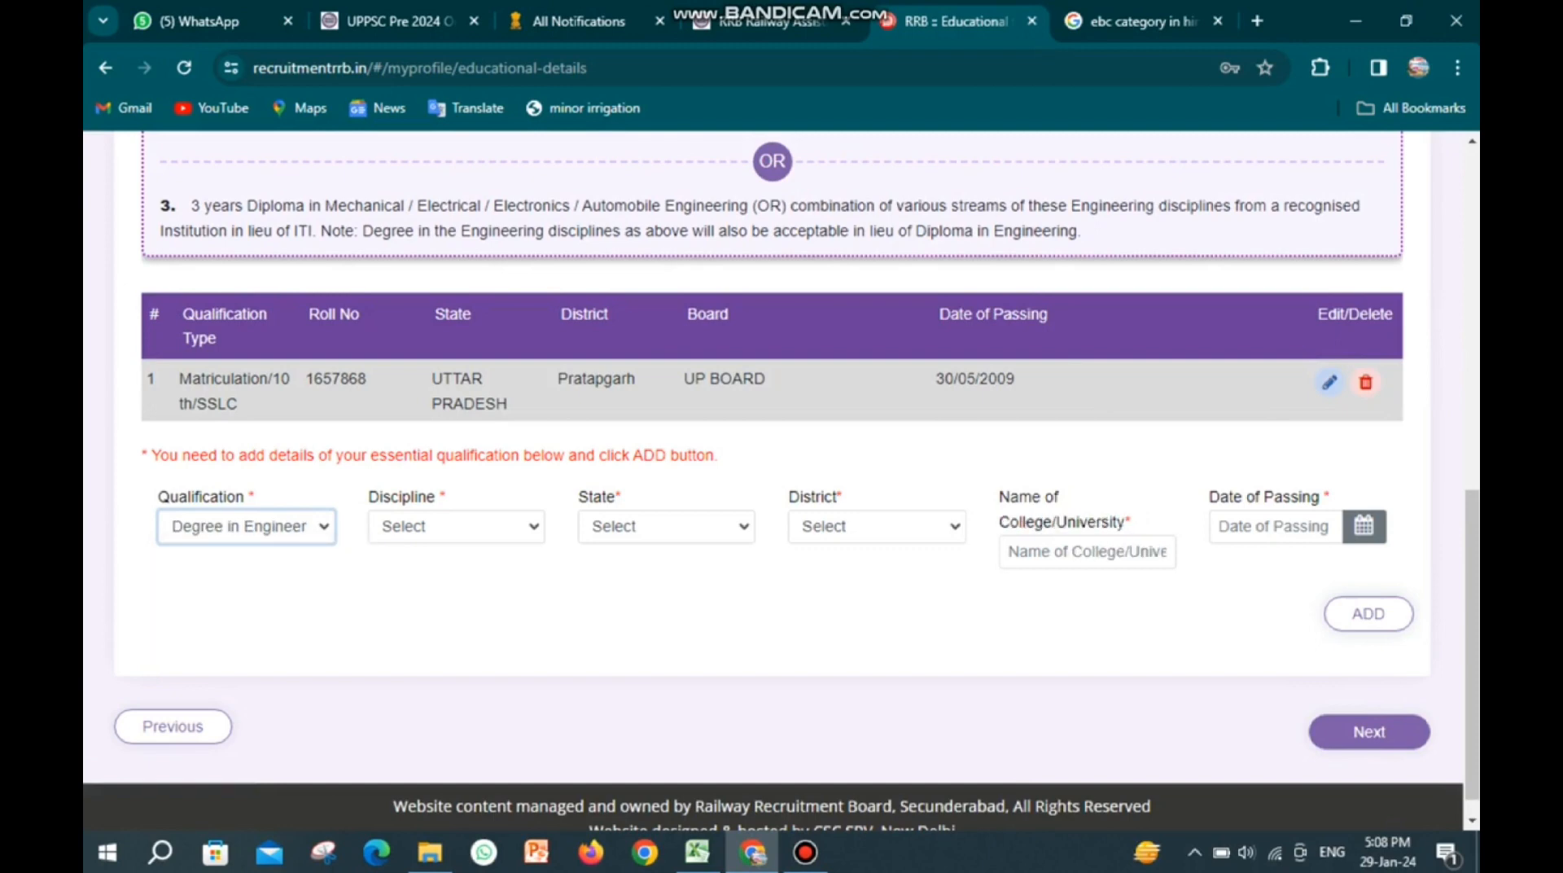
left_click(457, 526)
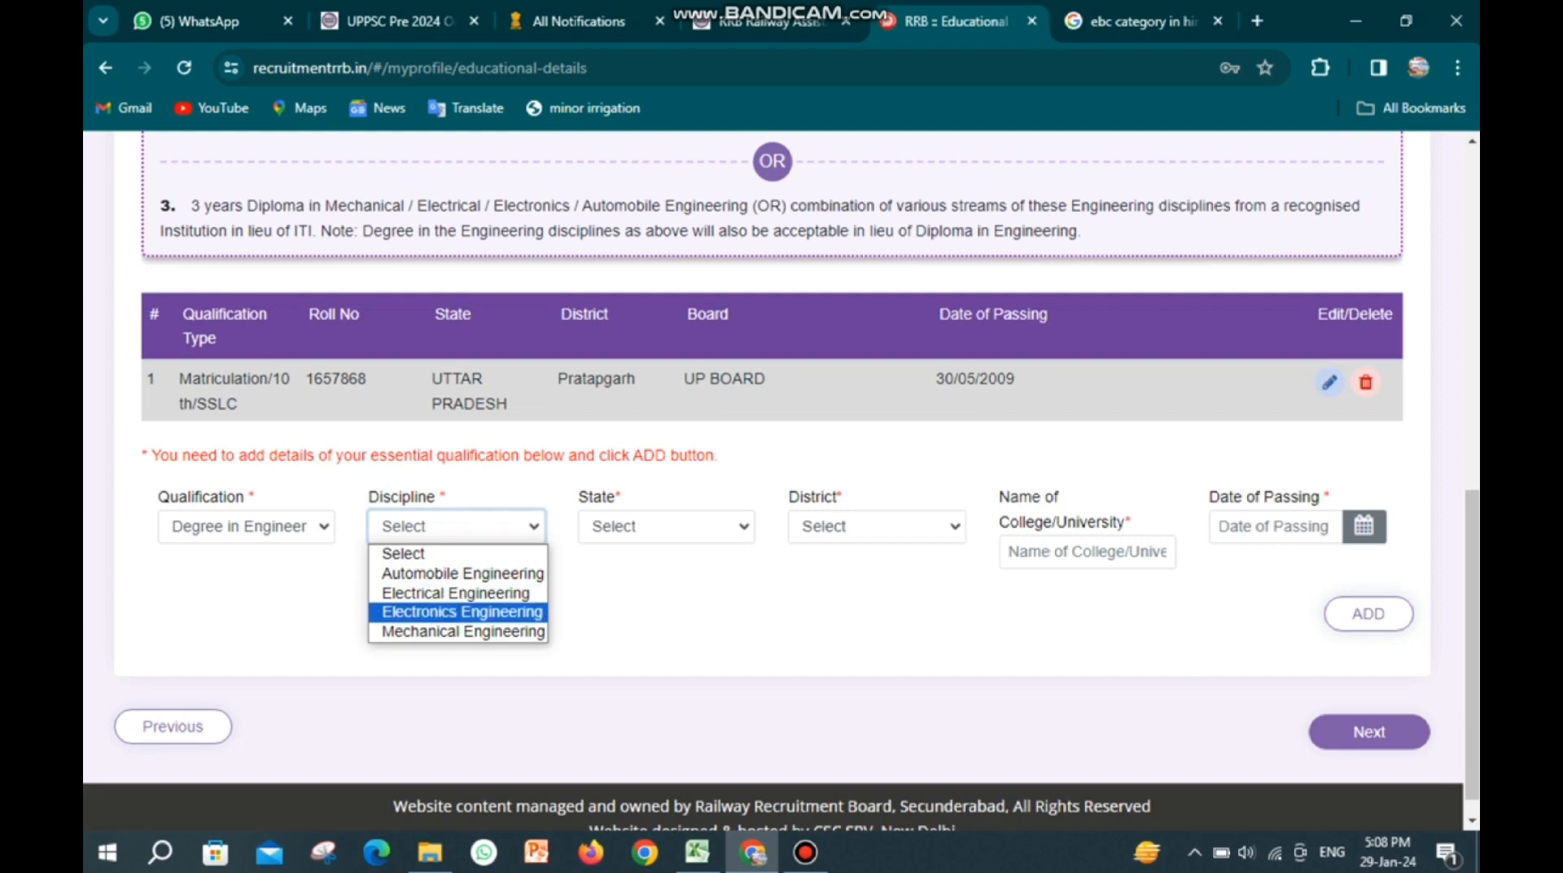
left_click(462, 632)
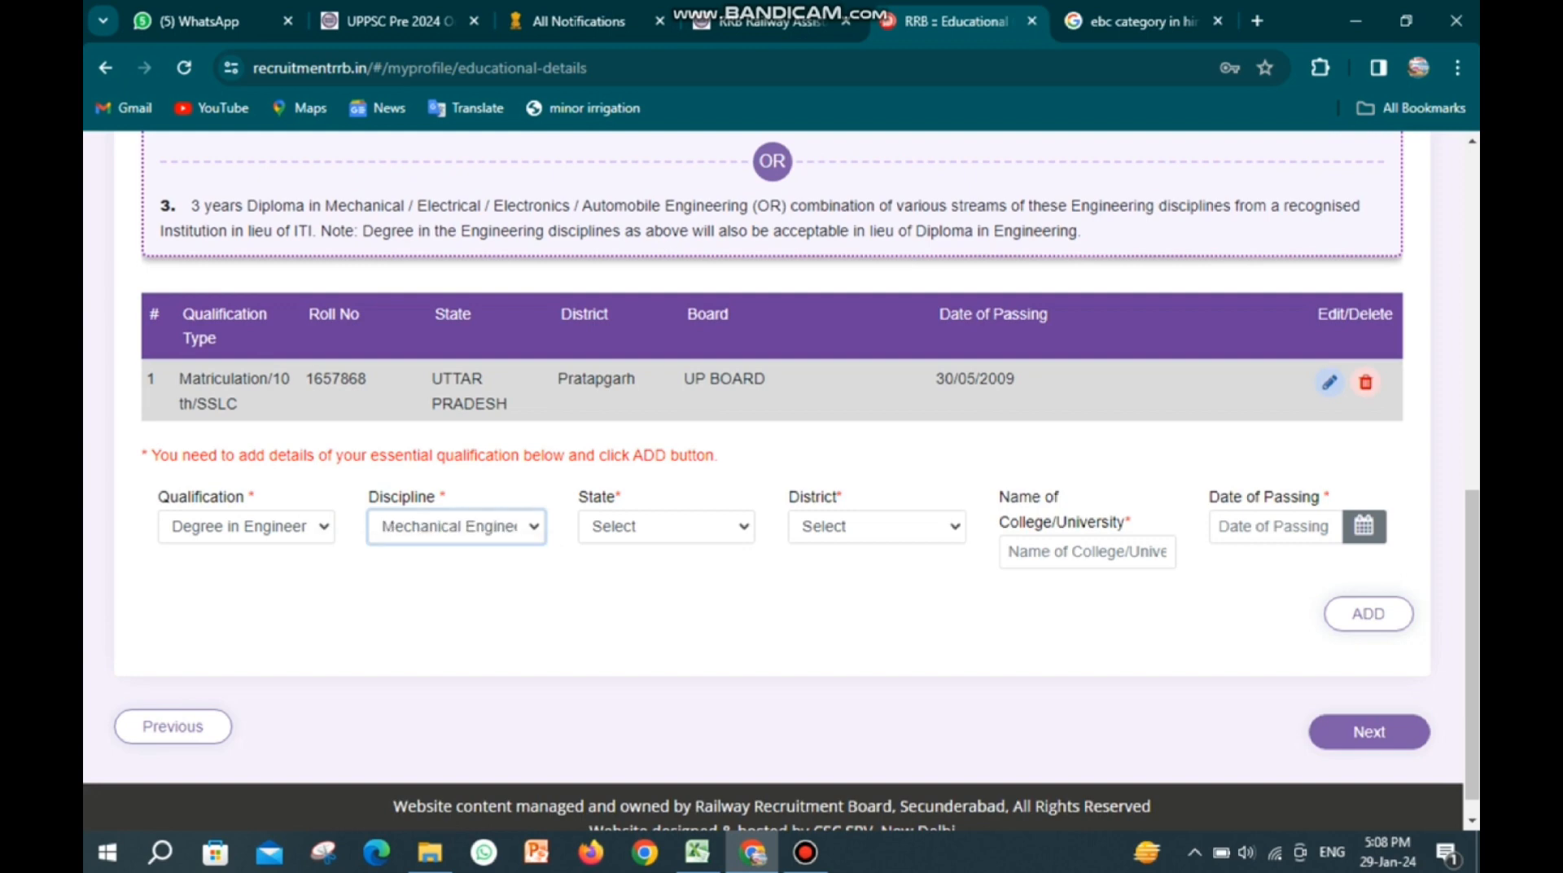
Set the degree's state to UTTAR PRADESH, district Kaushambi, and paste the college name.
left_click(667, 527)
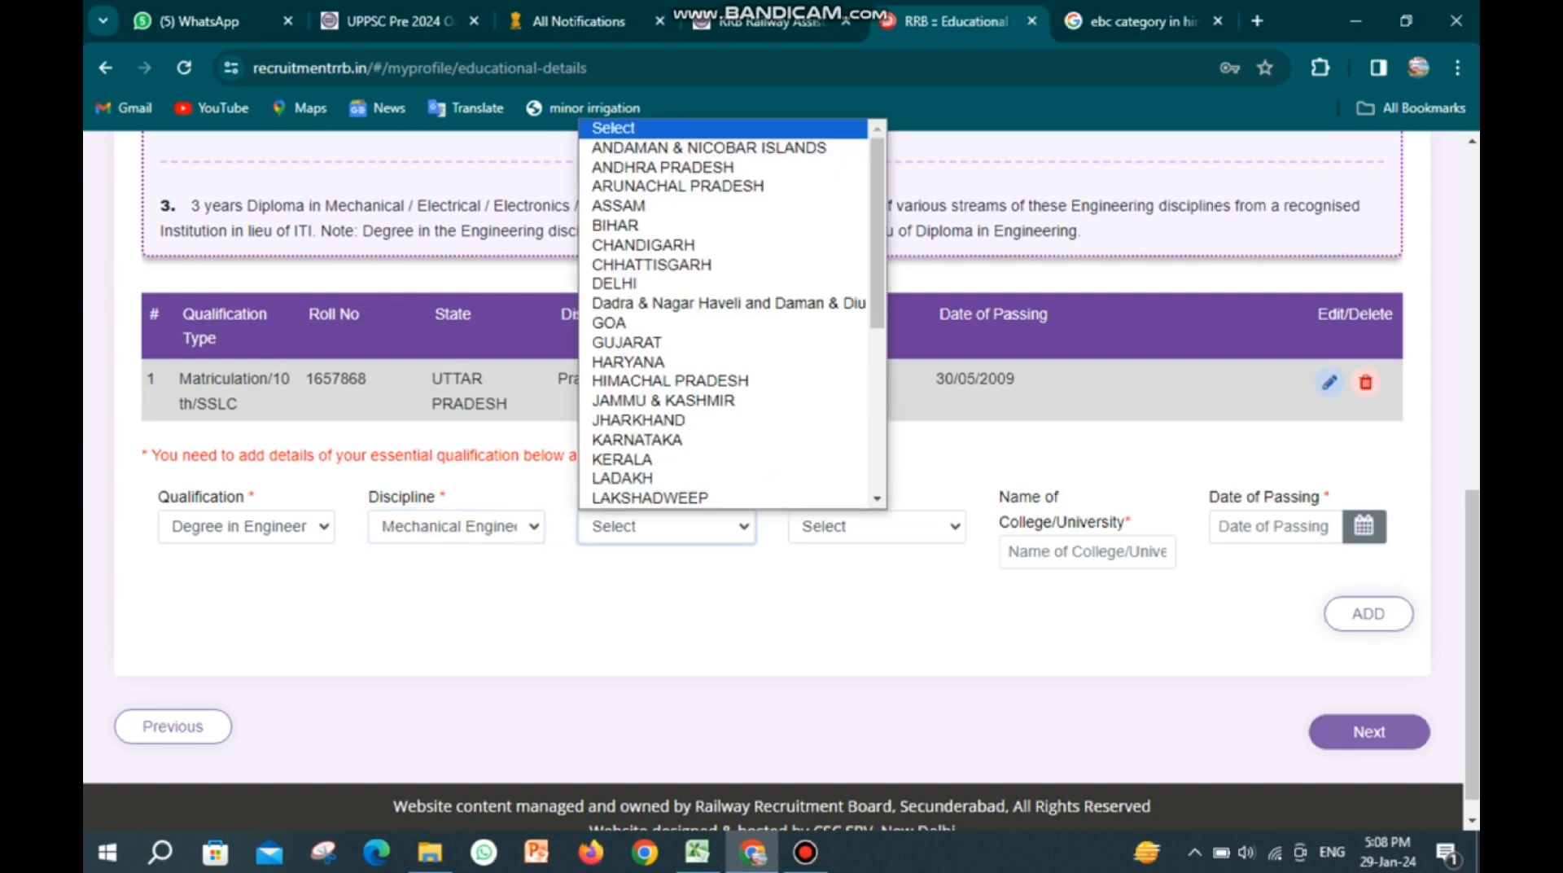
key("u")
key("Return")
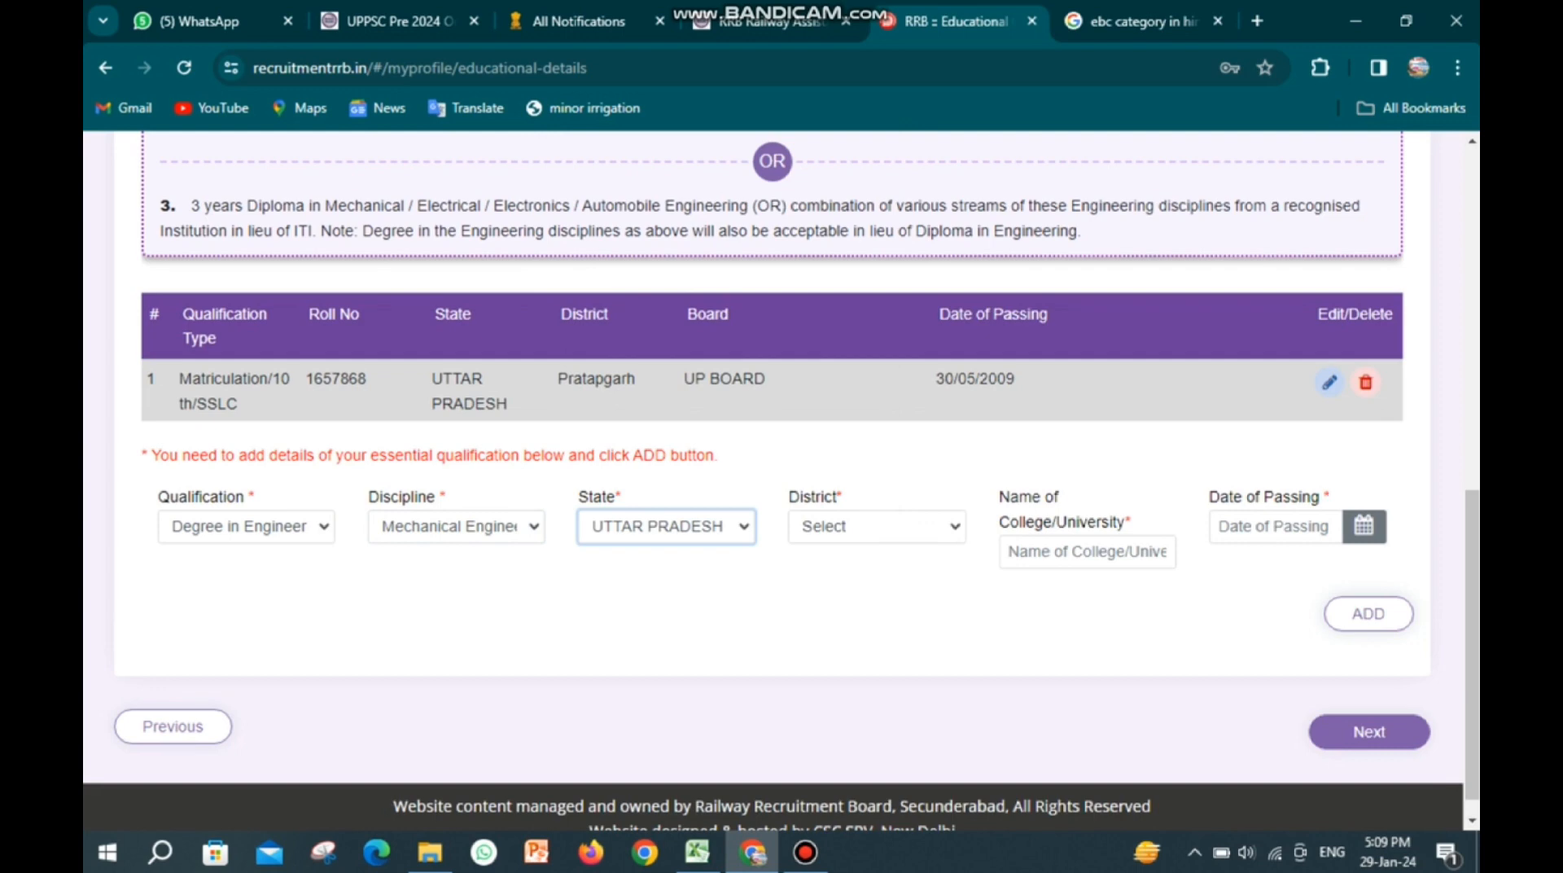
left_click(877, 527)
key("k")
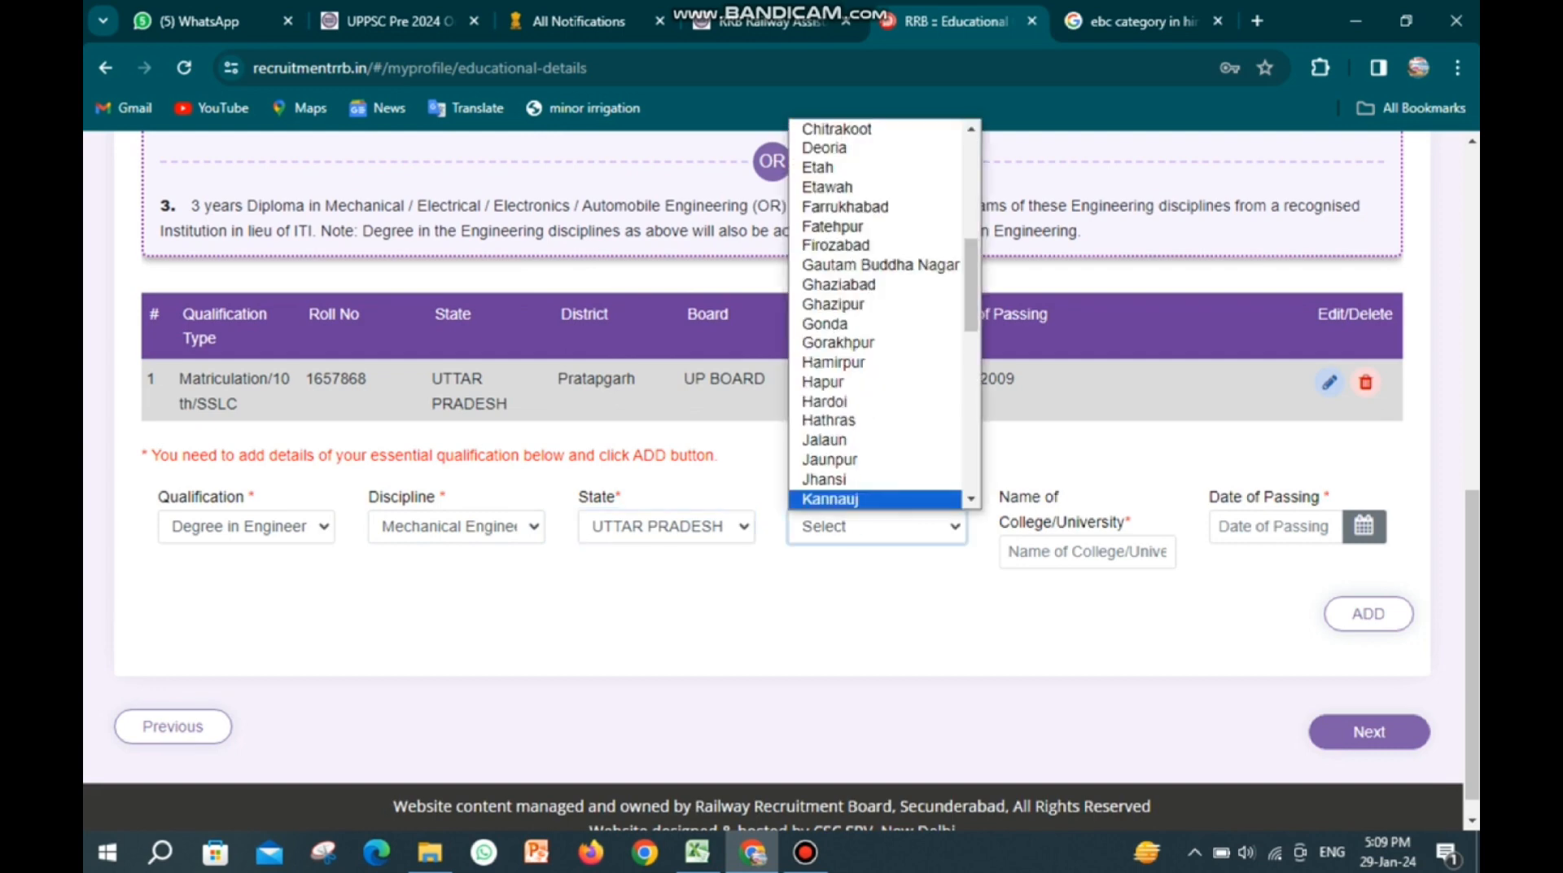
key("a")
key("u")
key("Return")
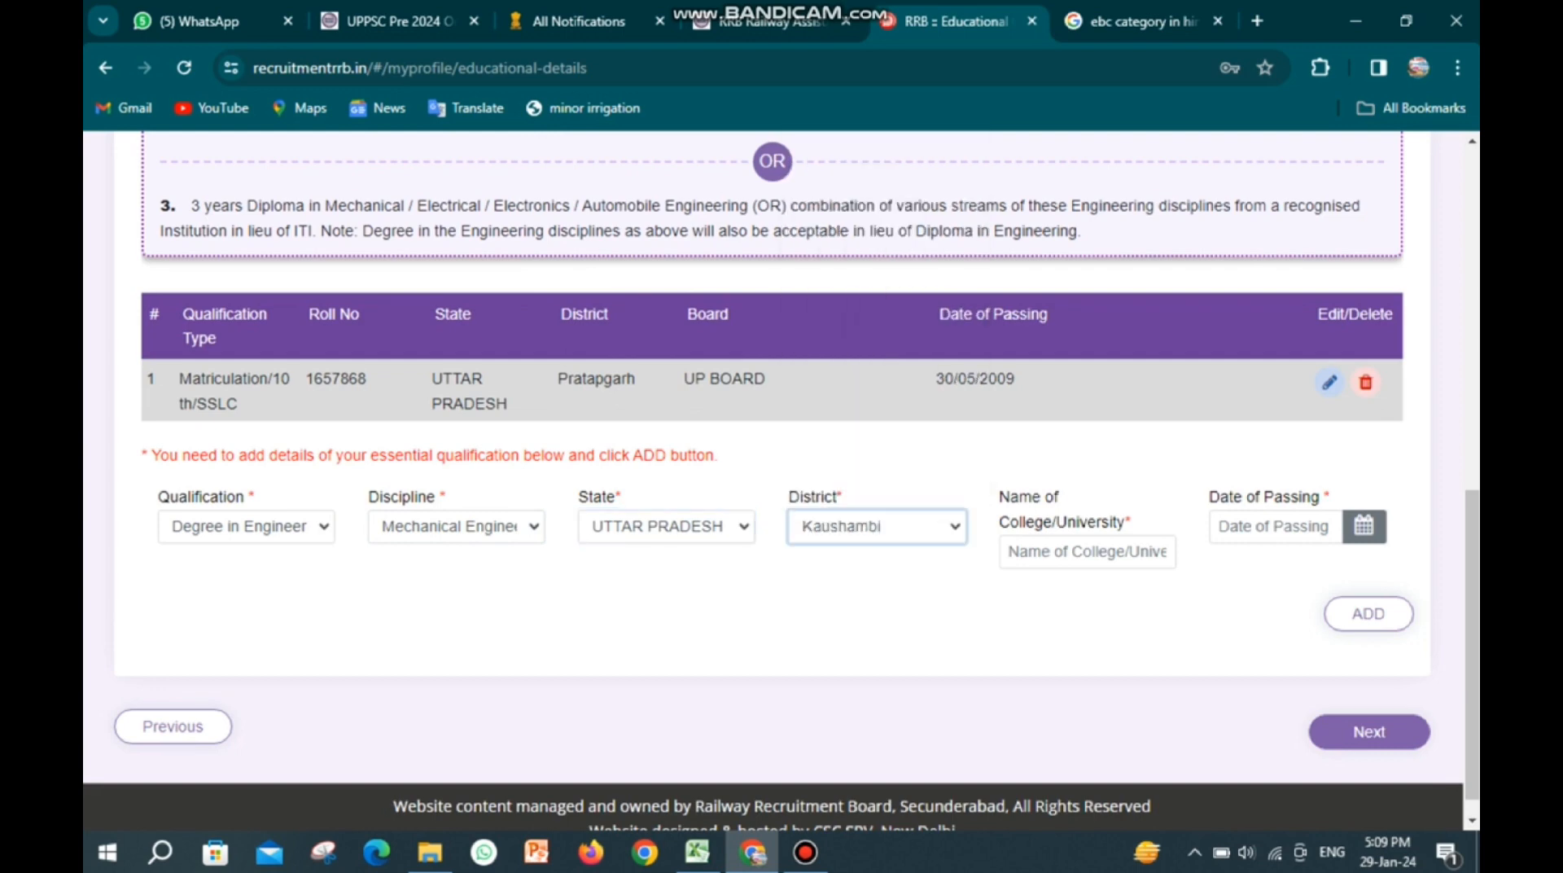
key("Tab")
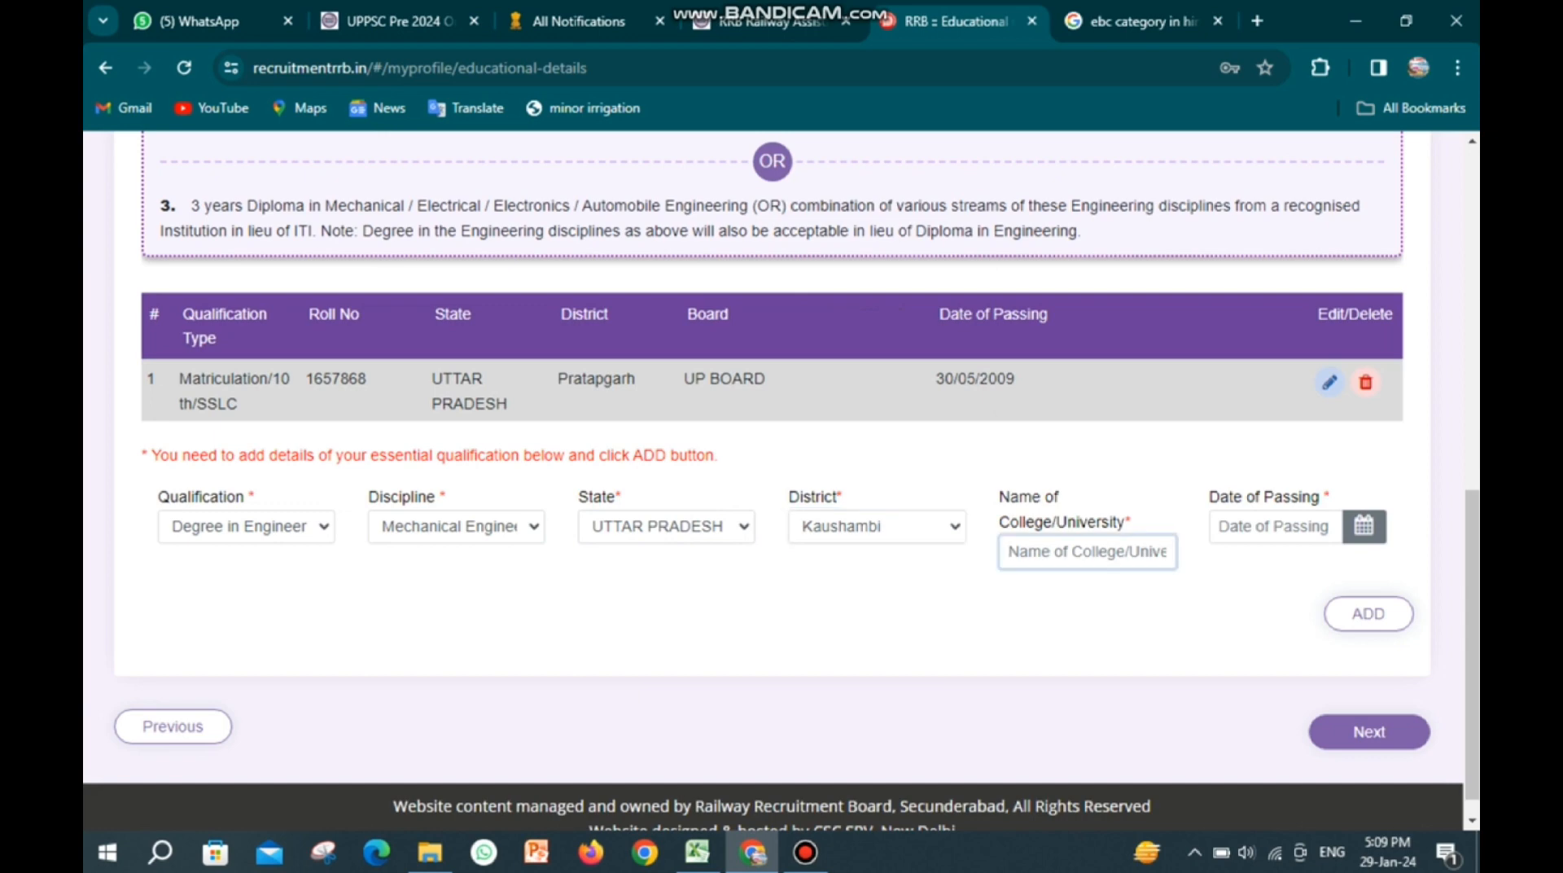
key("ctrl+v")
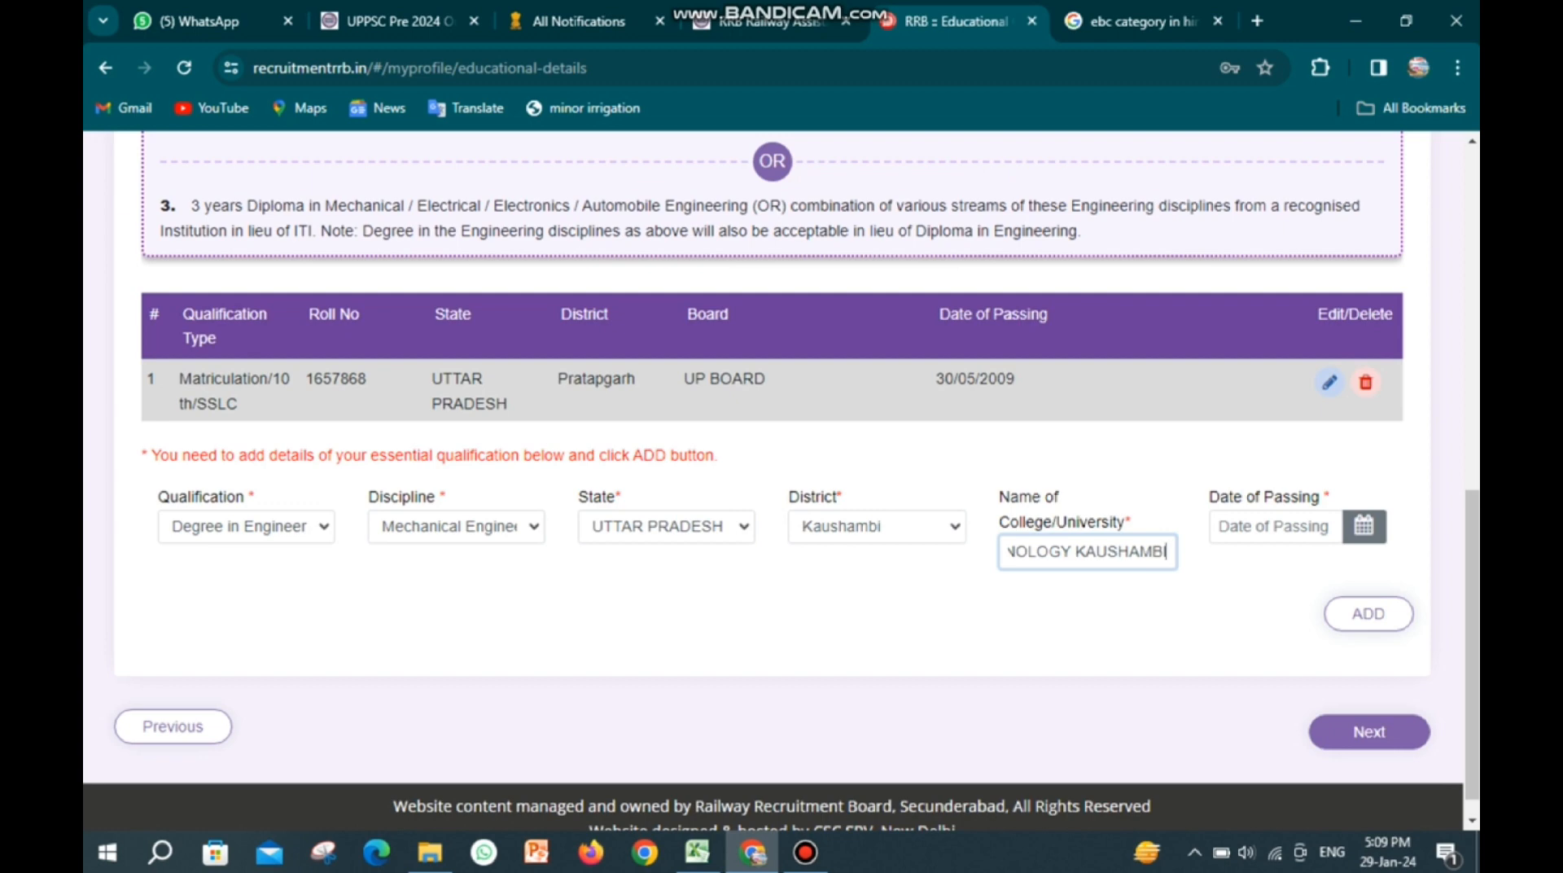
Set the passing date to 23/09/2020, add the degree entry, and continue to document upload.
key("Tab")
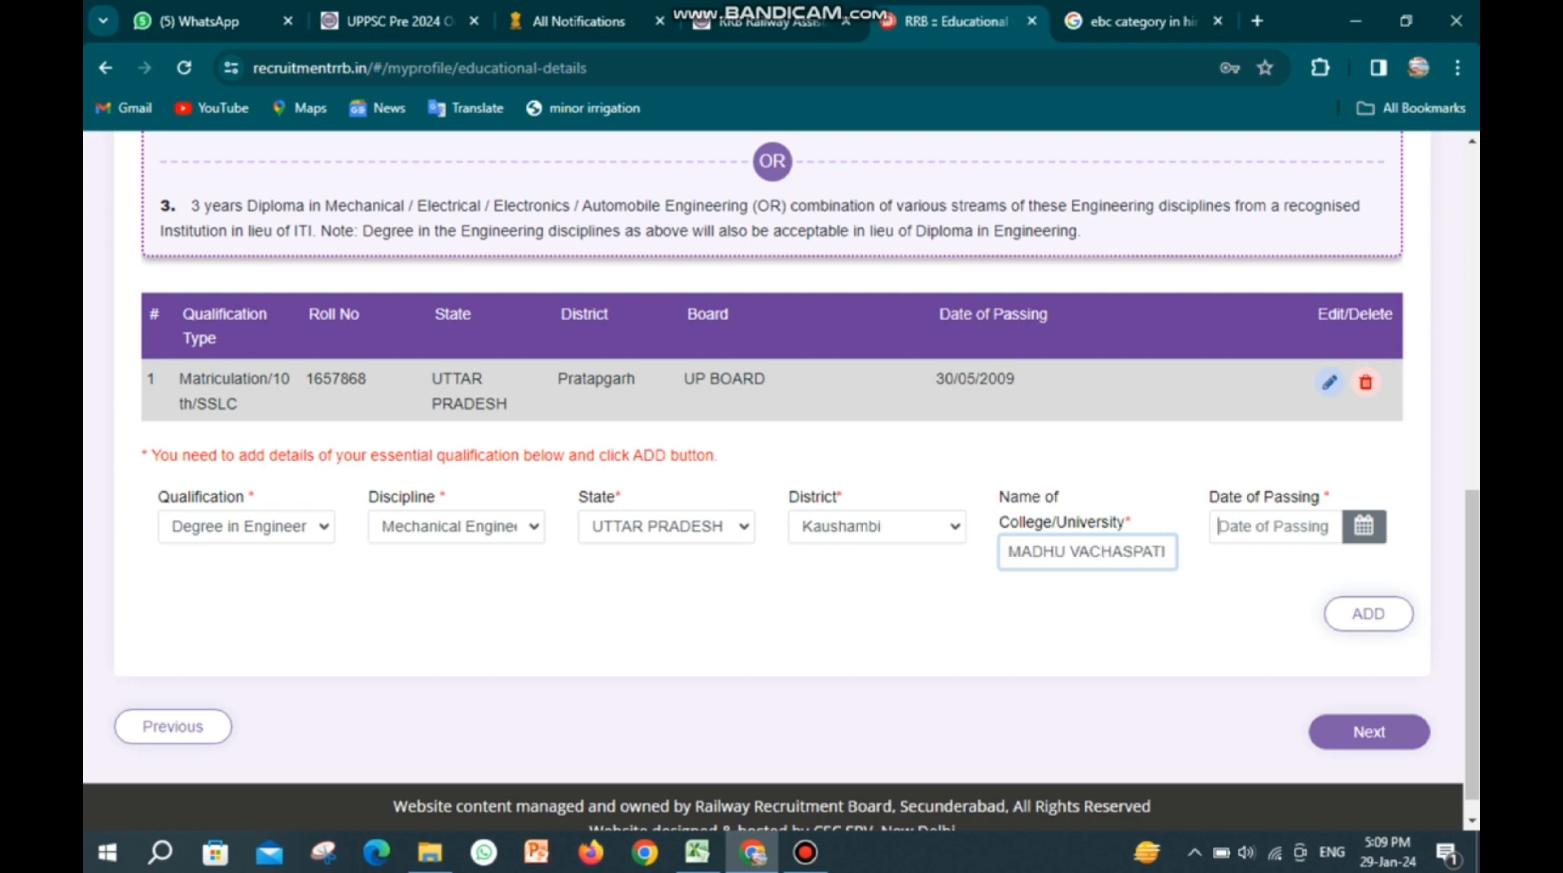
left_click(1373, 239)
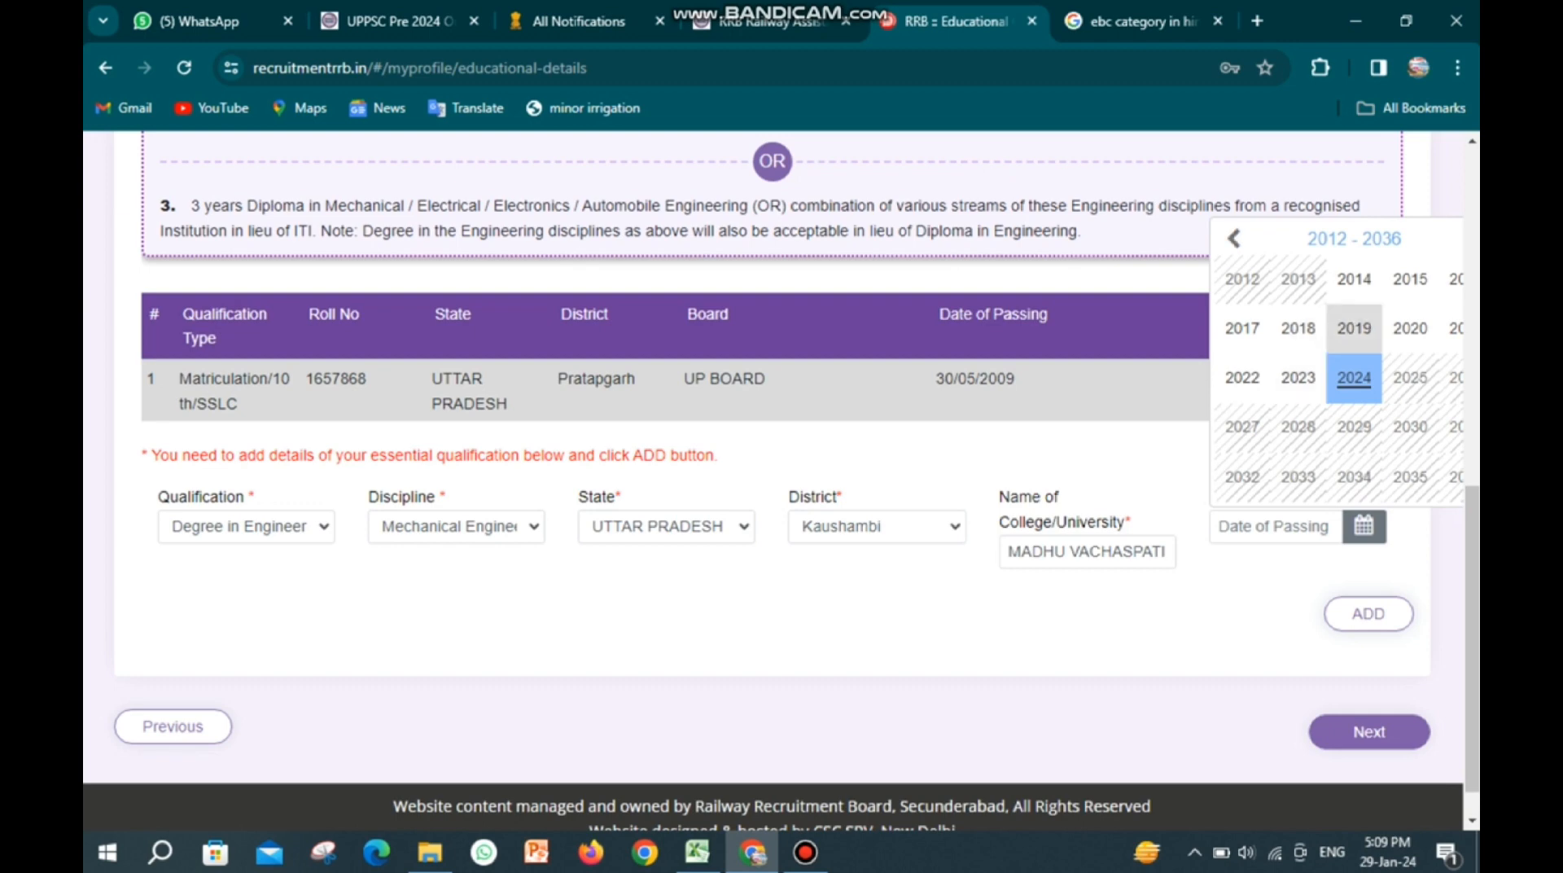
left_click(1410, 327)
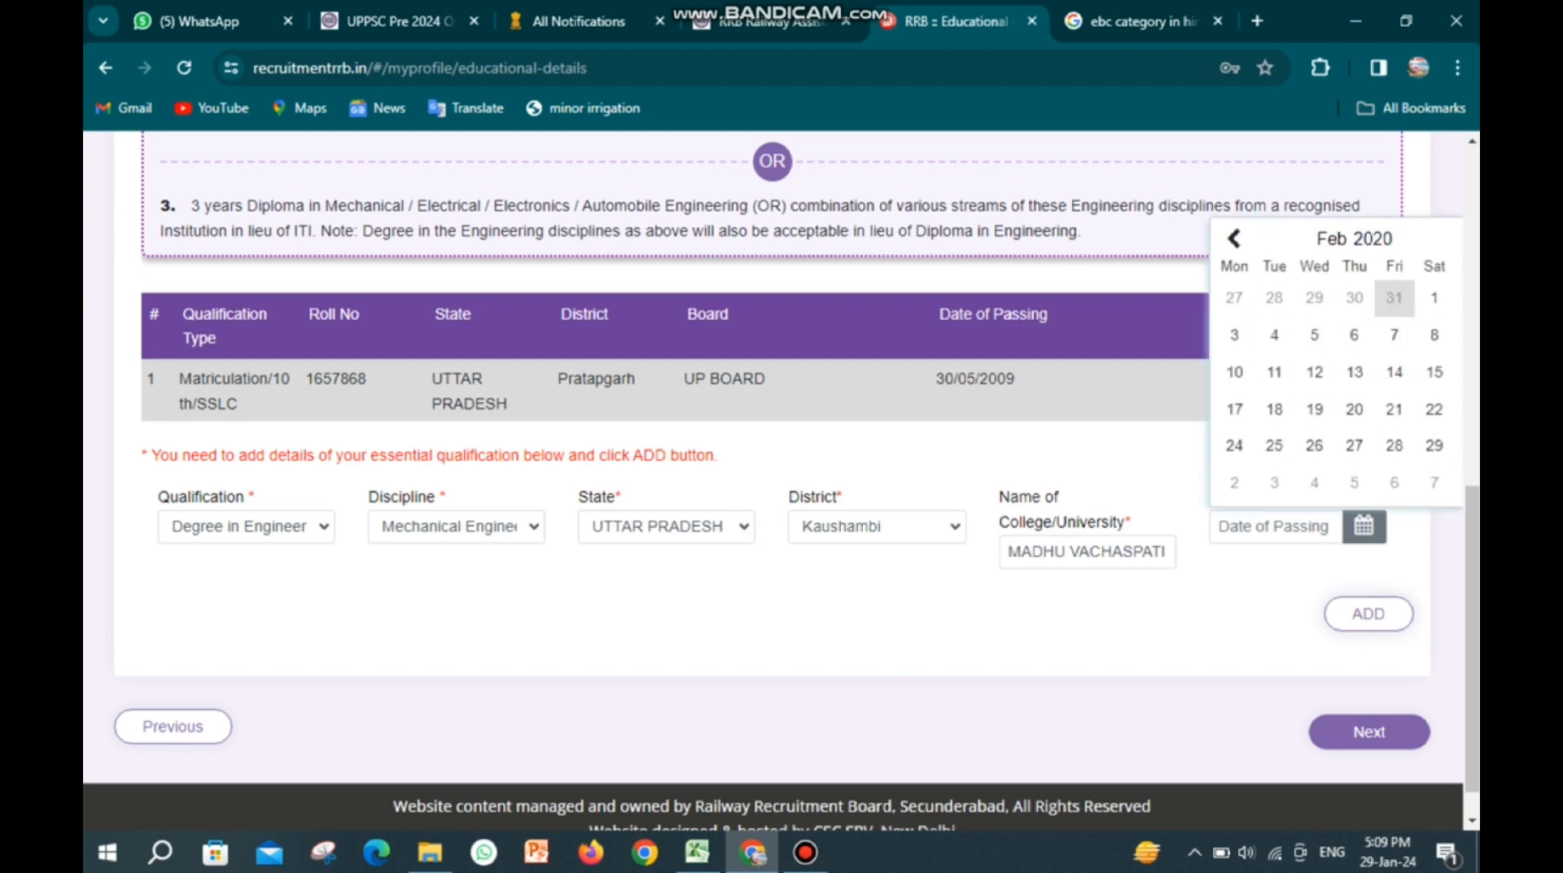
left_click(1332, 238)
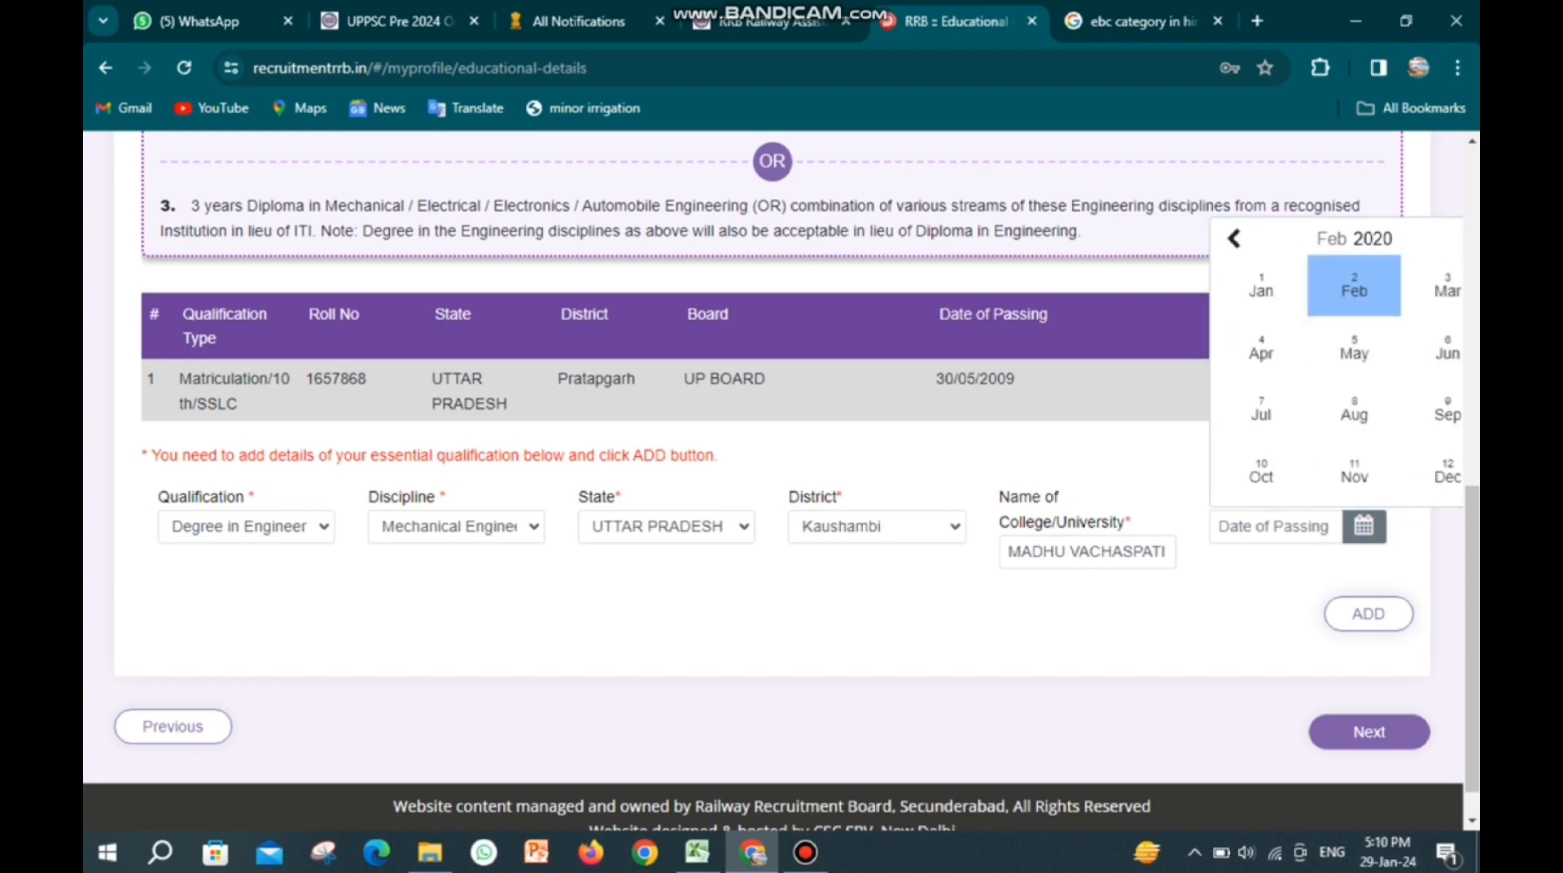
left_click(1261, 285)
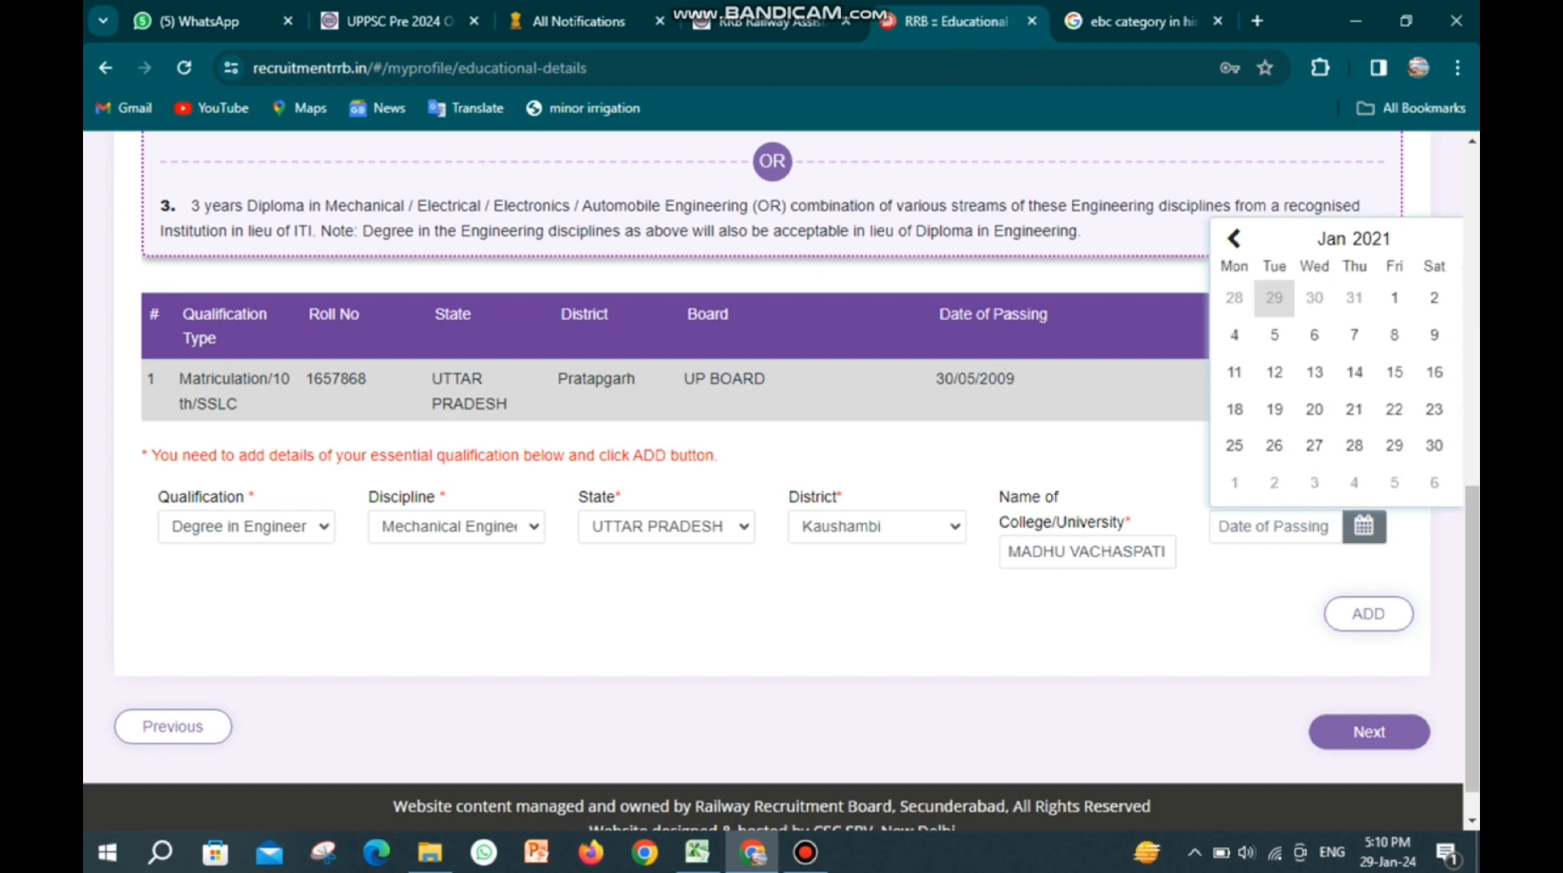
left_click(1435, 372)
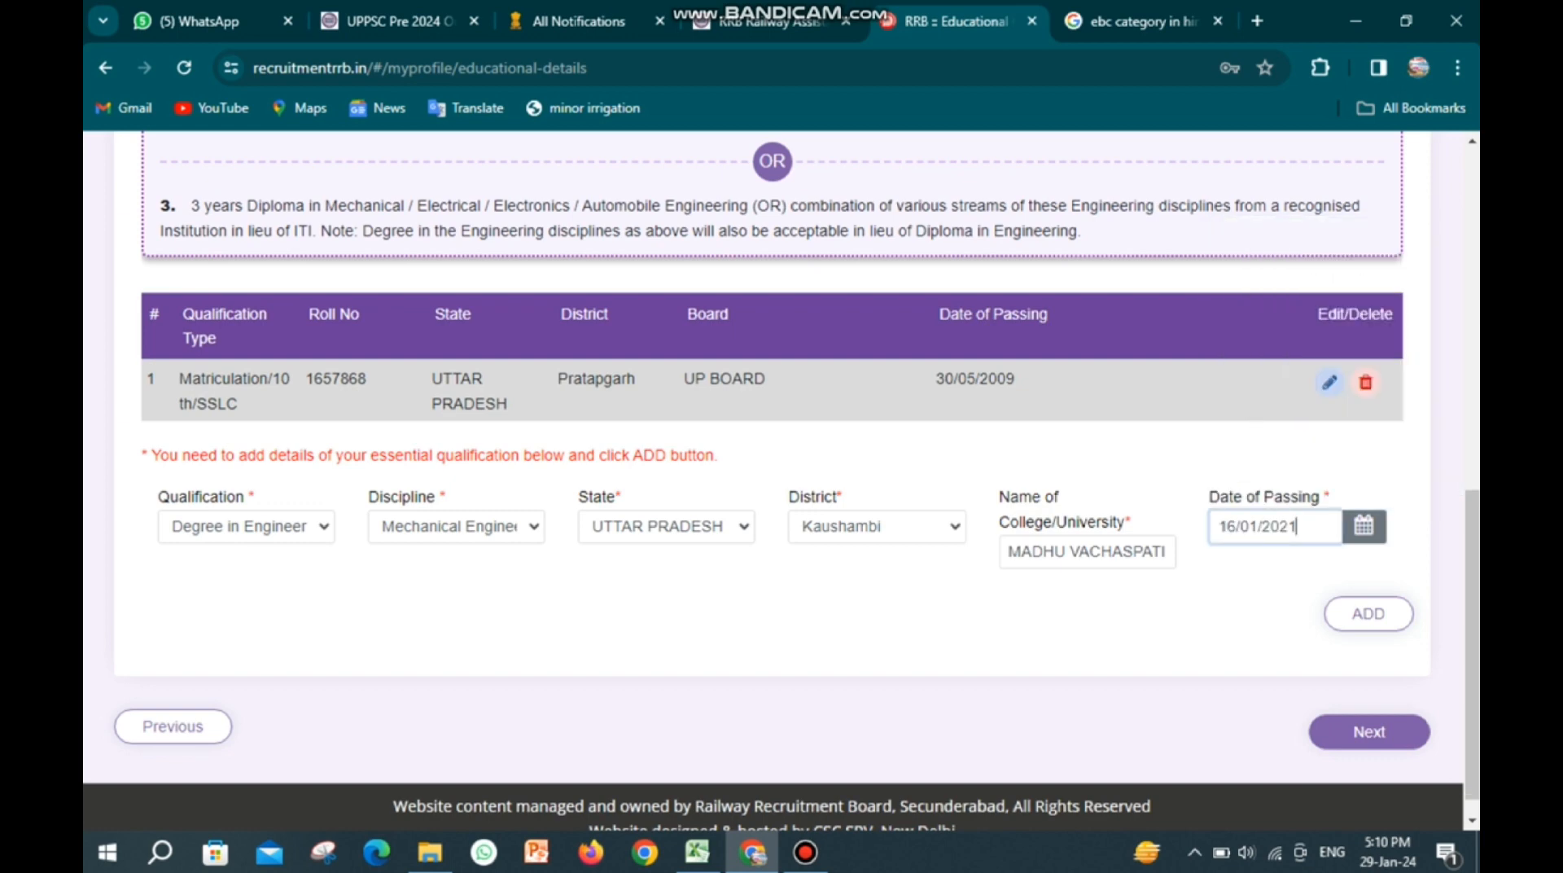
scroll(772, 480, "down", 1)
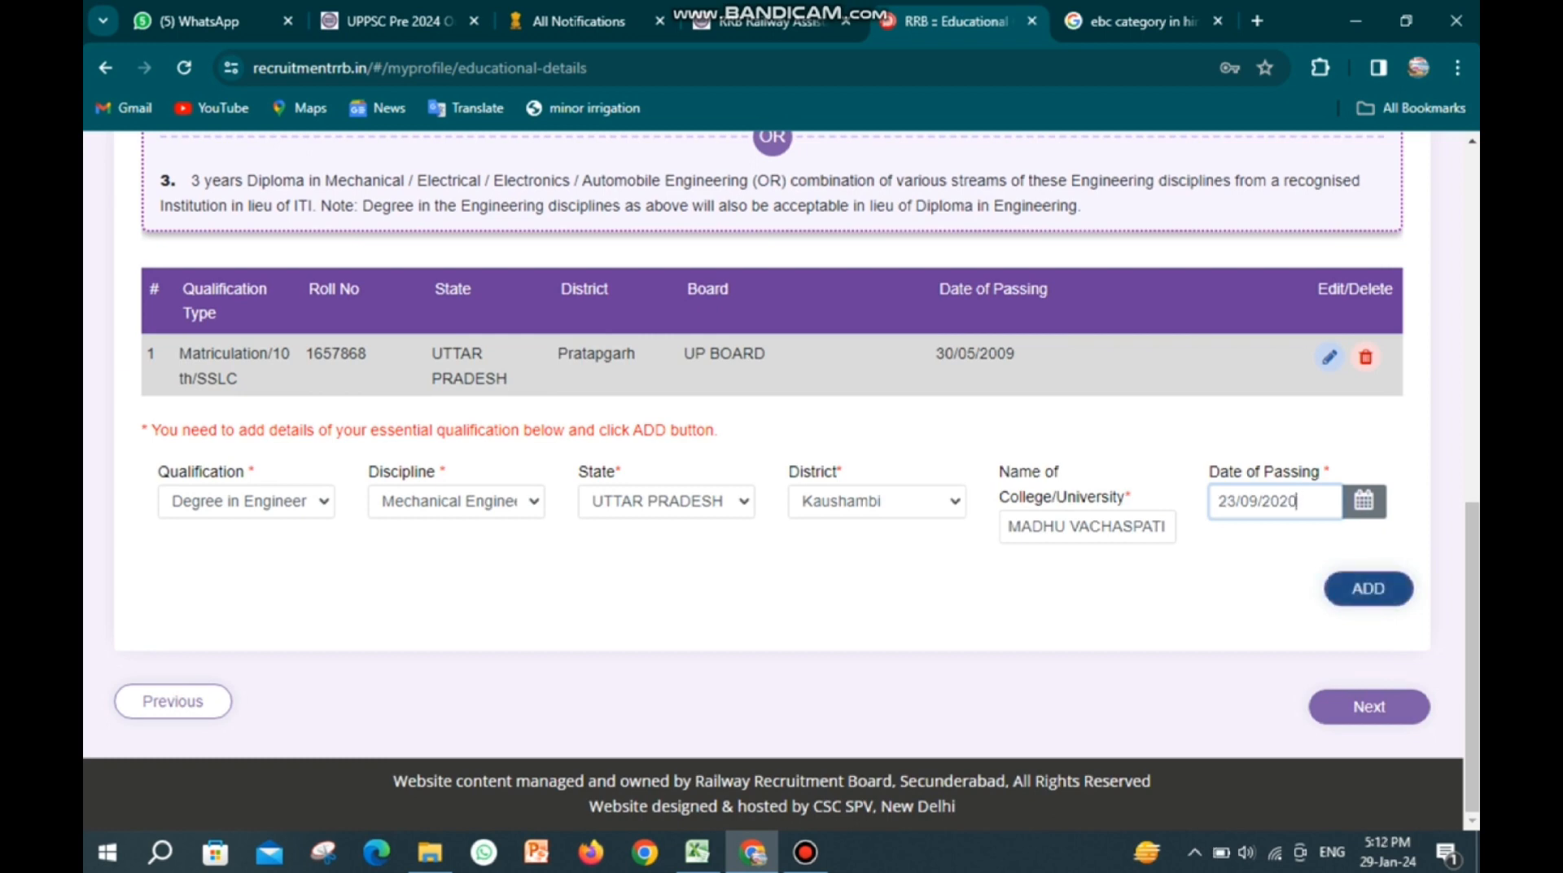
left_click(1369, 588)
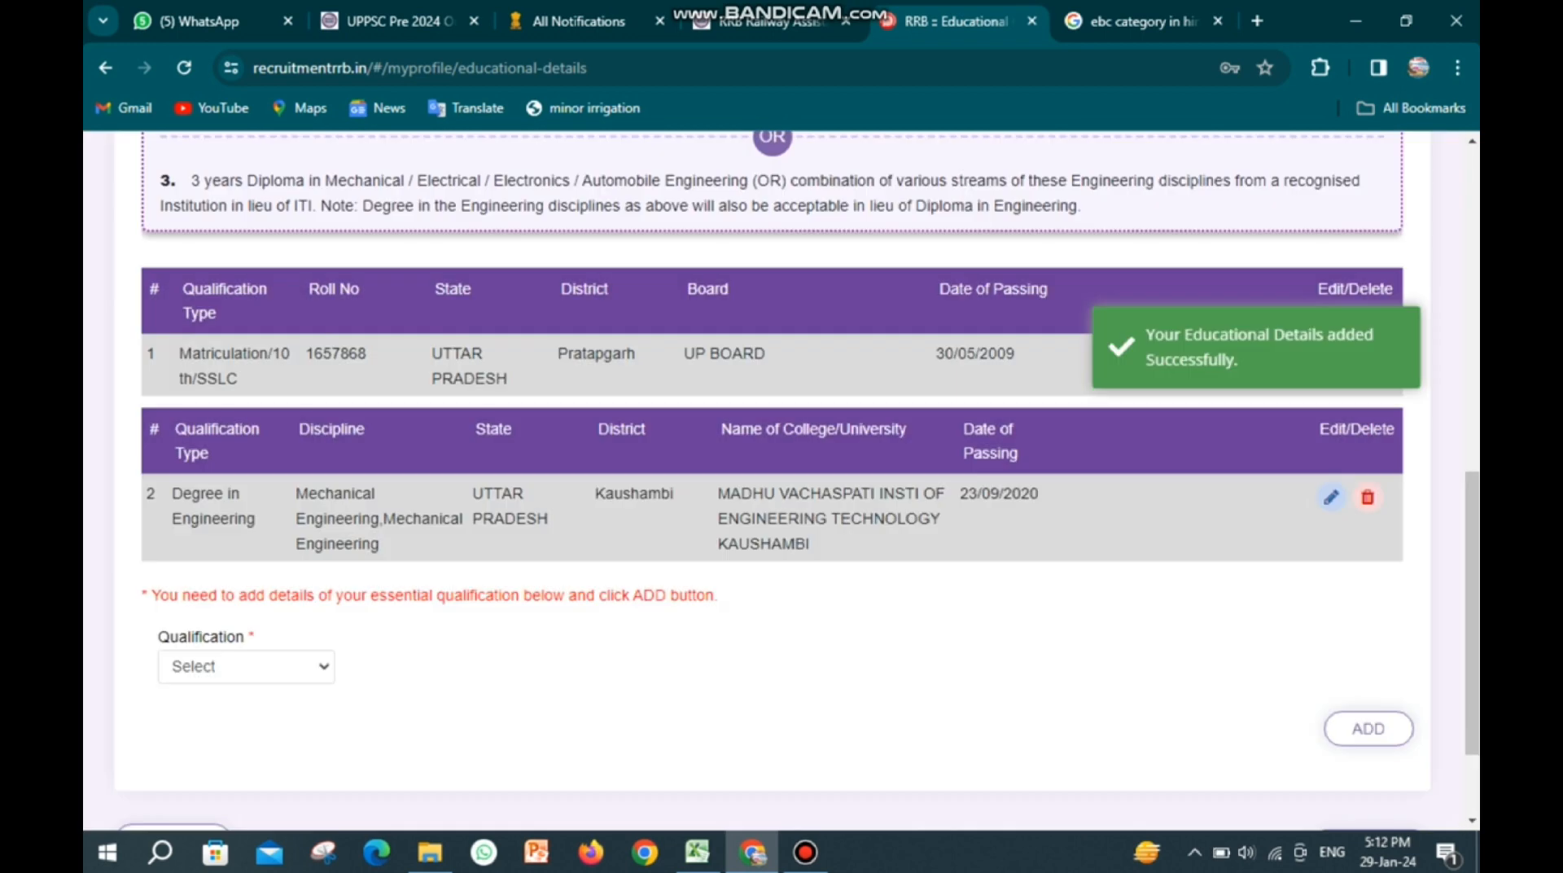
scroll(772, 481, "down", 1)
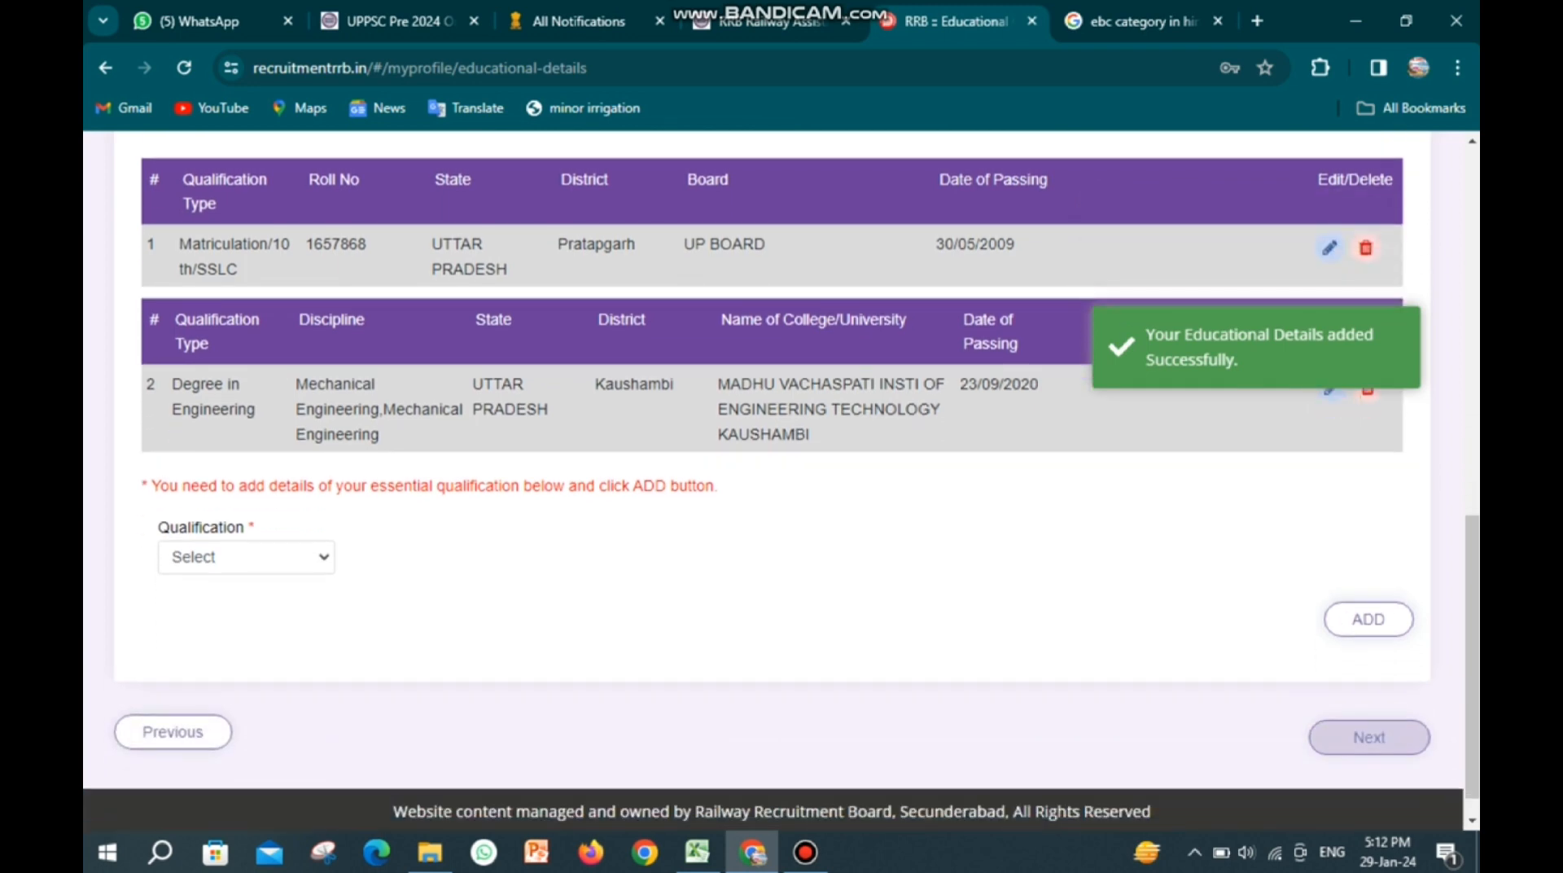
left_click(1369, 737)
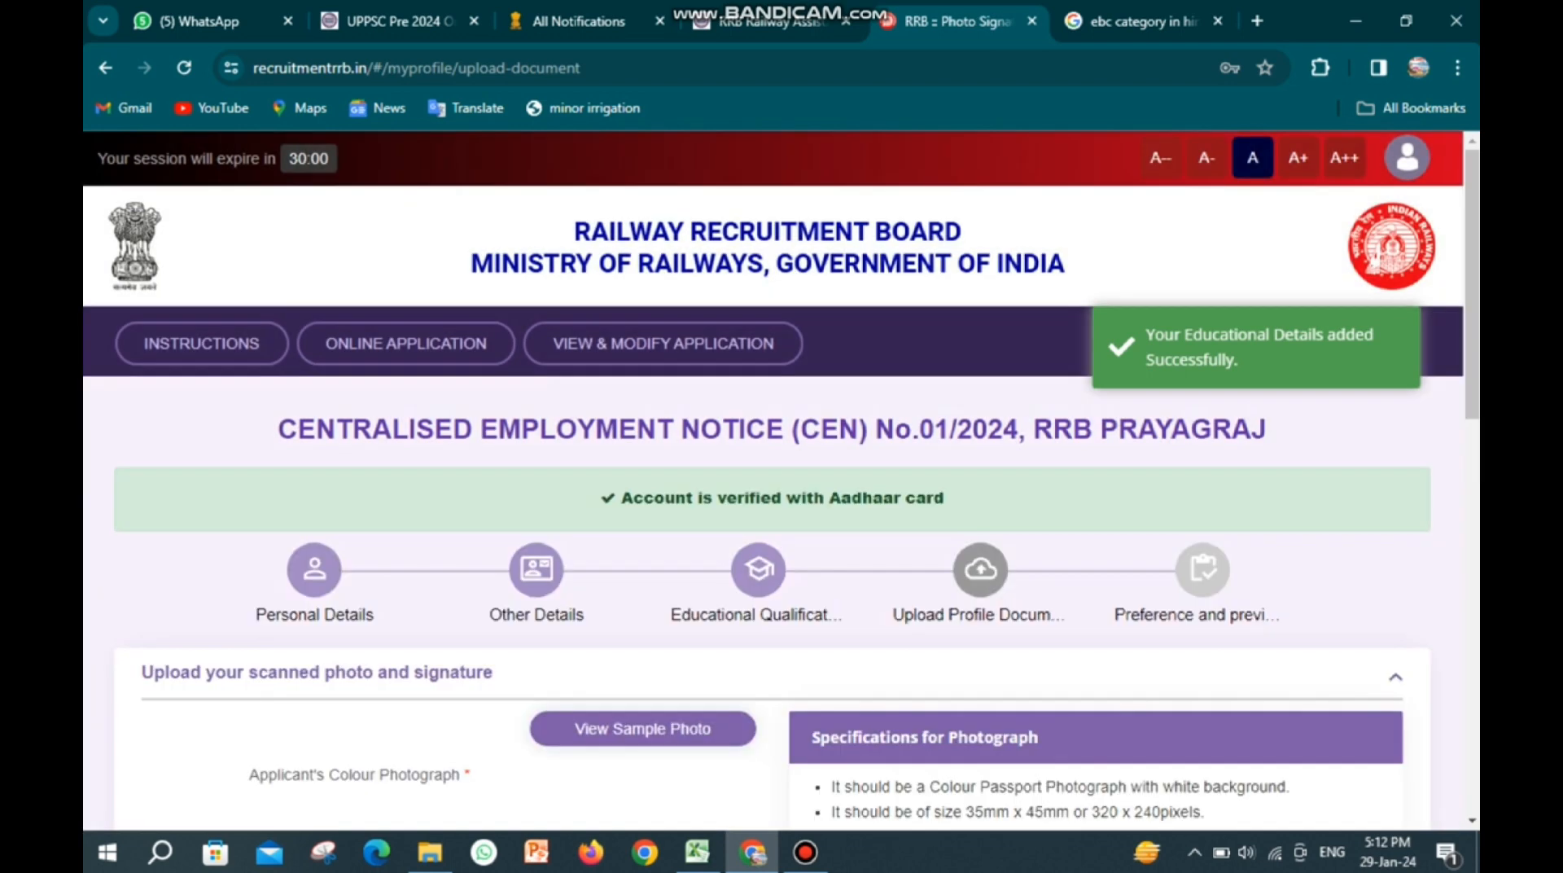
Review the photo specifications: dimensions, 30KB–70KB size, JPG/JPEG format and white background.
scroll(773, 481, "down", 3)
scroll(781, 480, "down", 3)
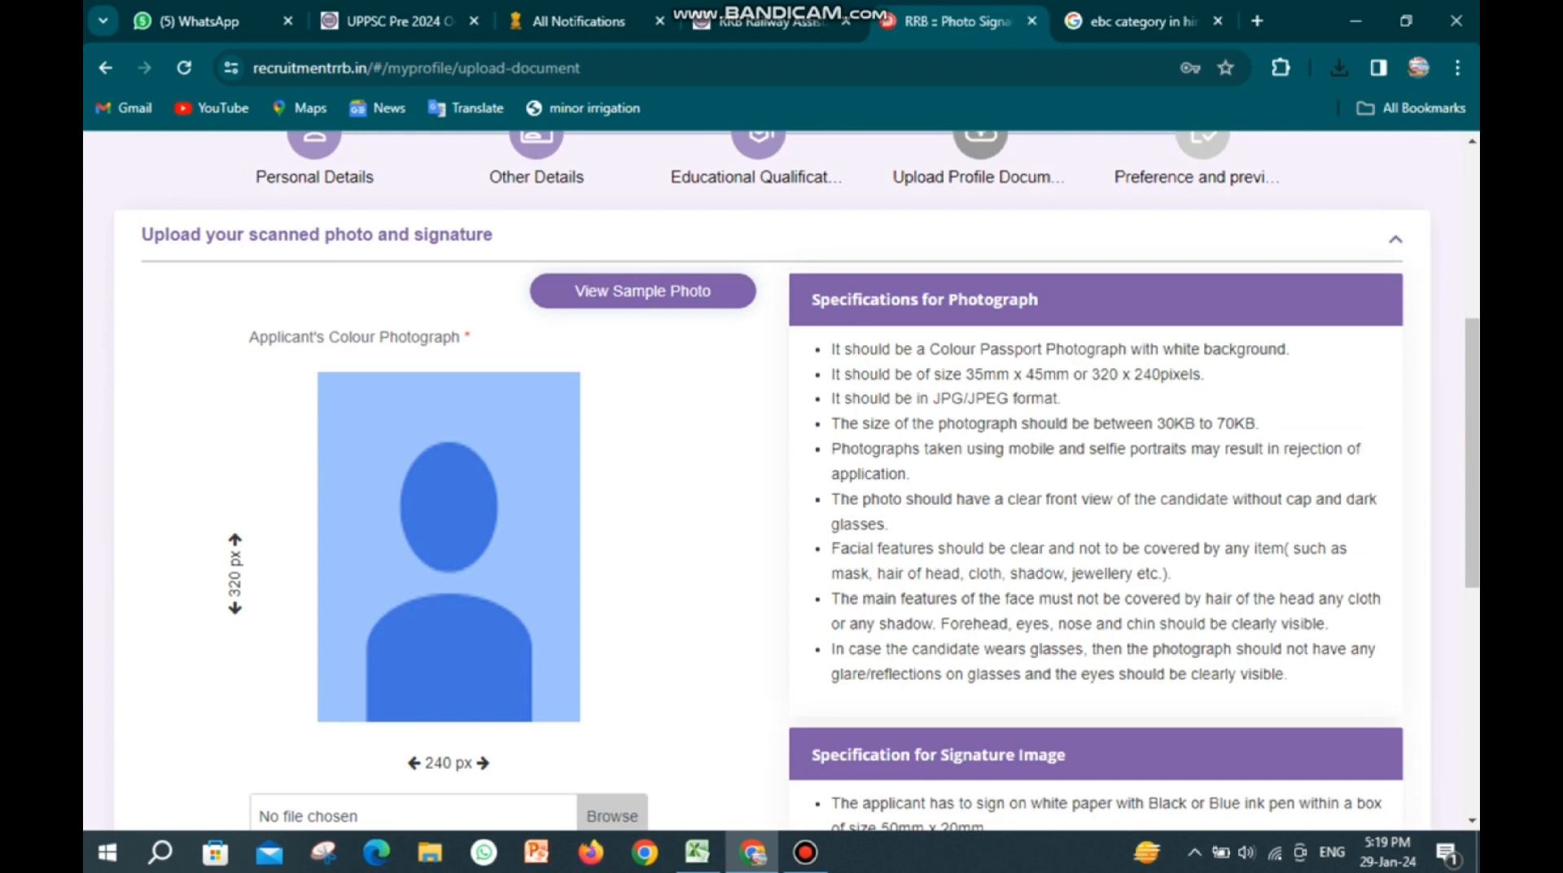
left_click_drag(962, 374, 1118, 373)
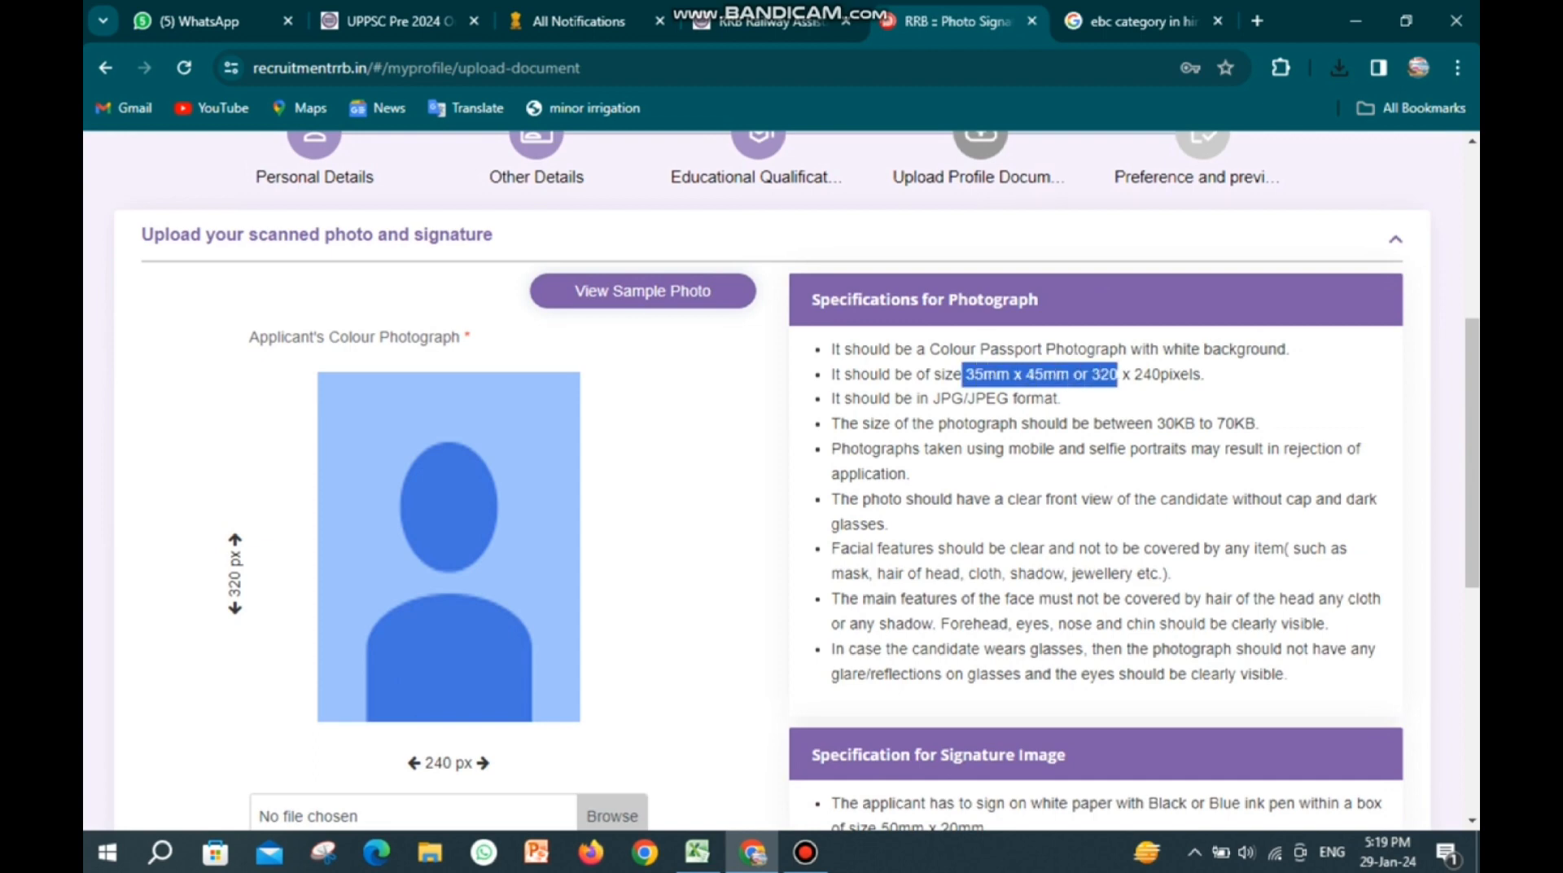
left_click_drag(1157, 423, 1259, 423)
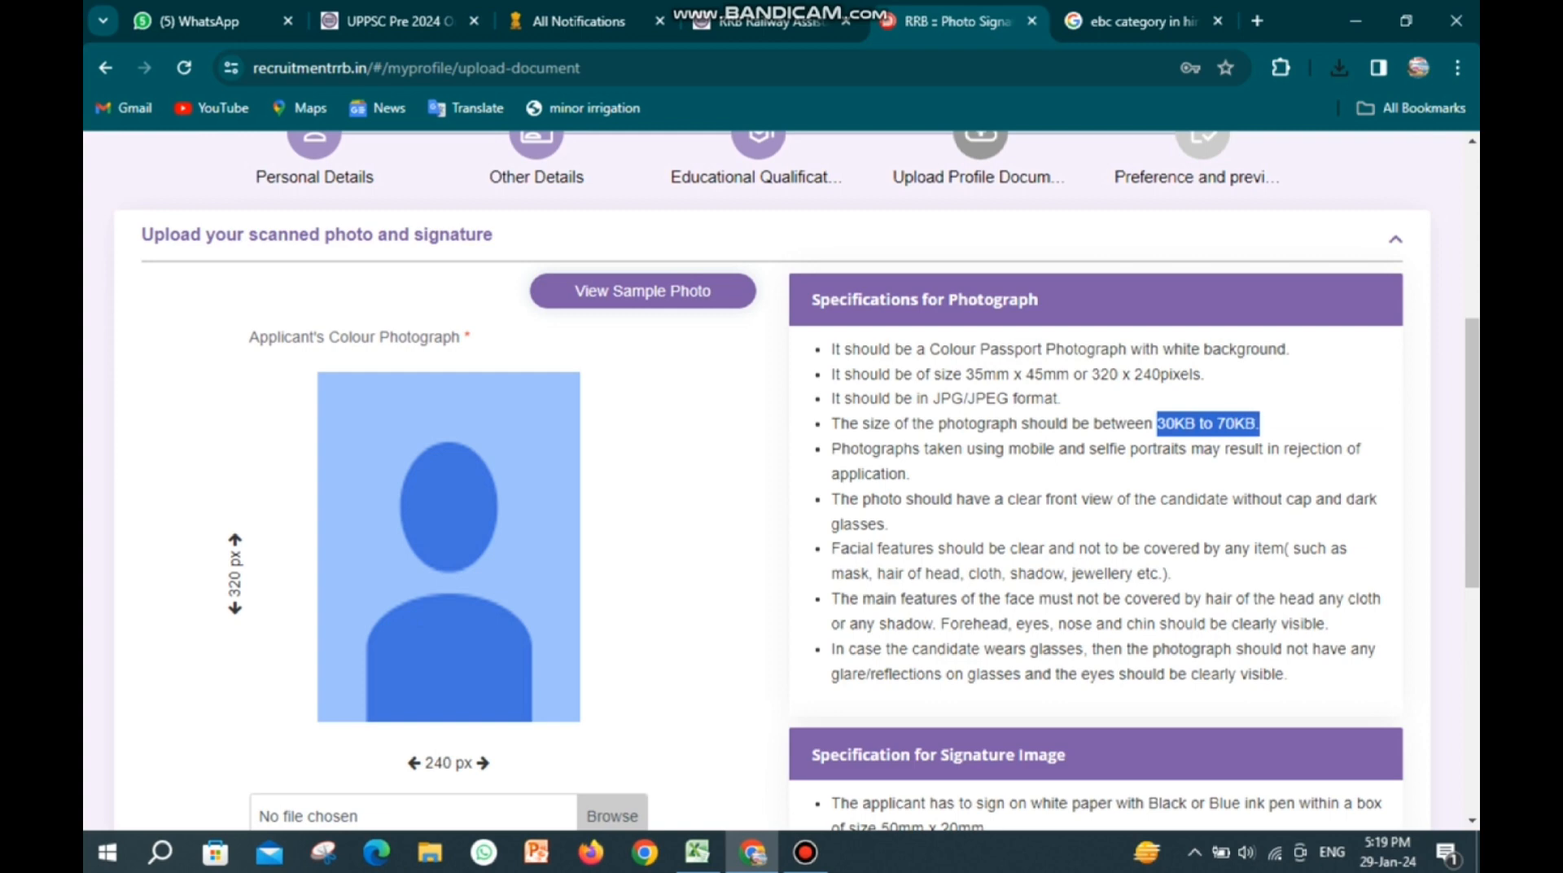
left_click_drag(932, 398, 1054, 397)
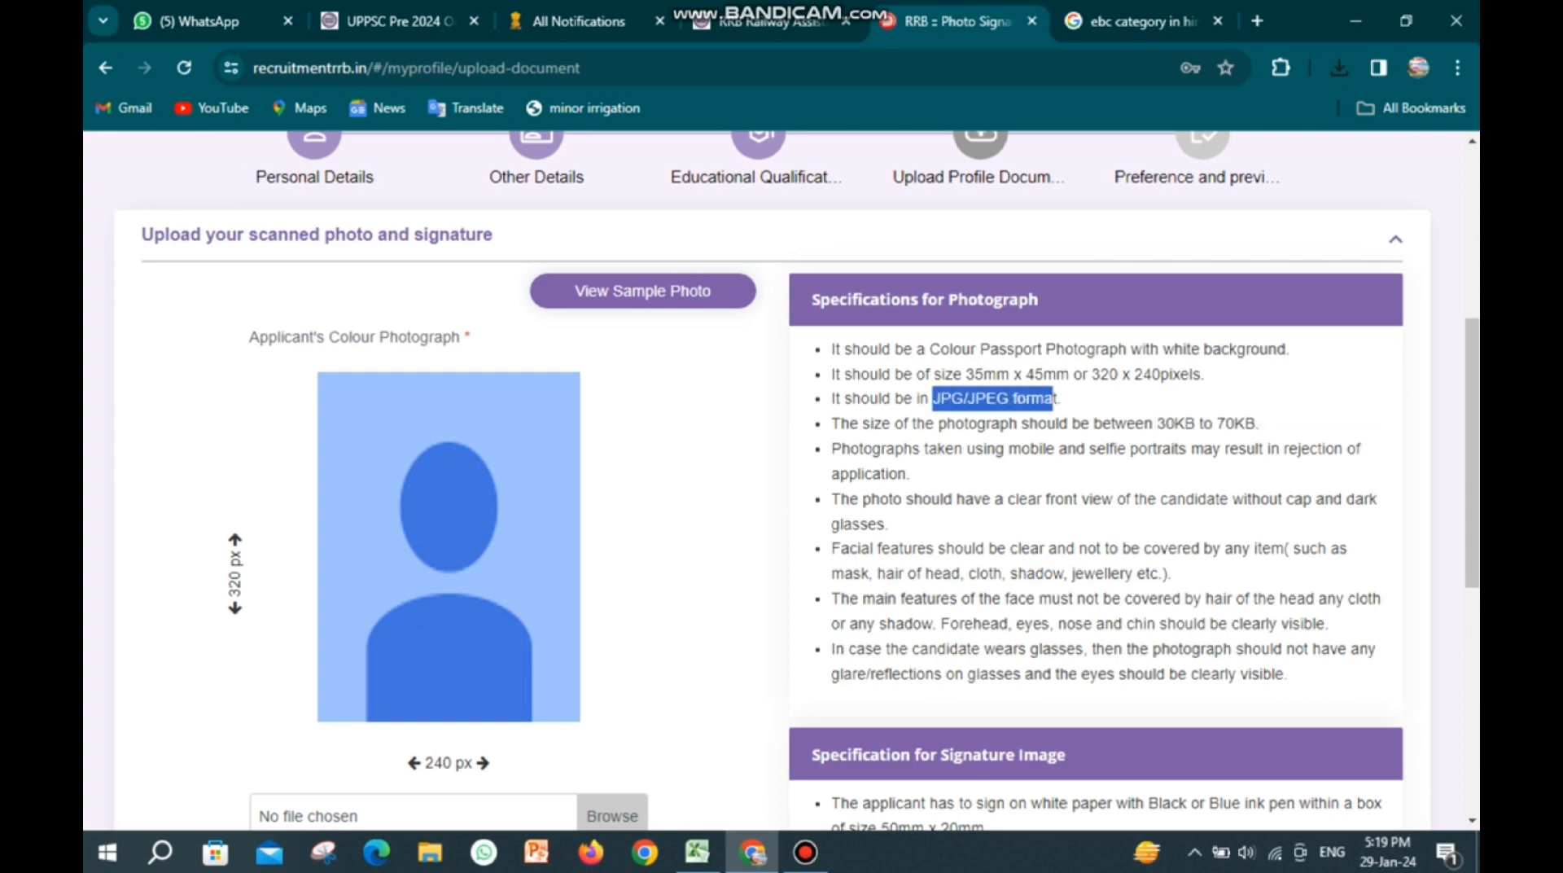
left_click_drag(1159, 348, 1291, 348)
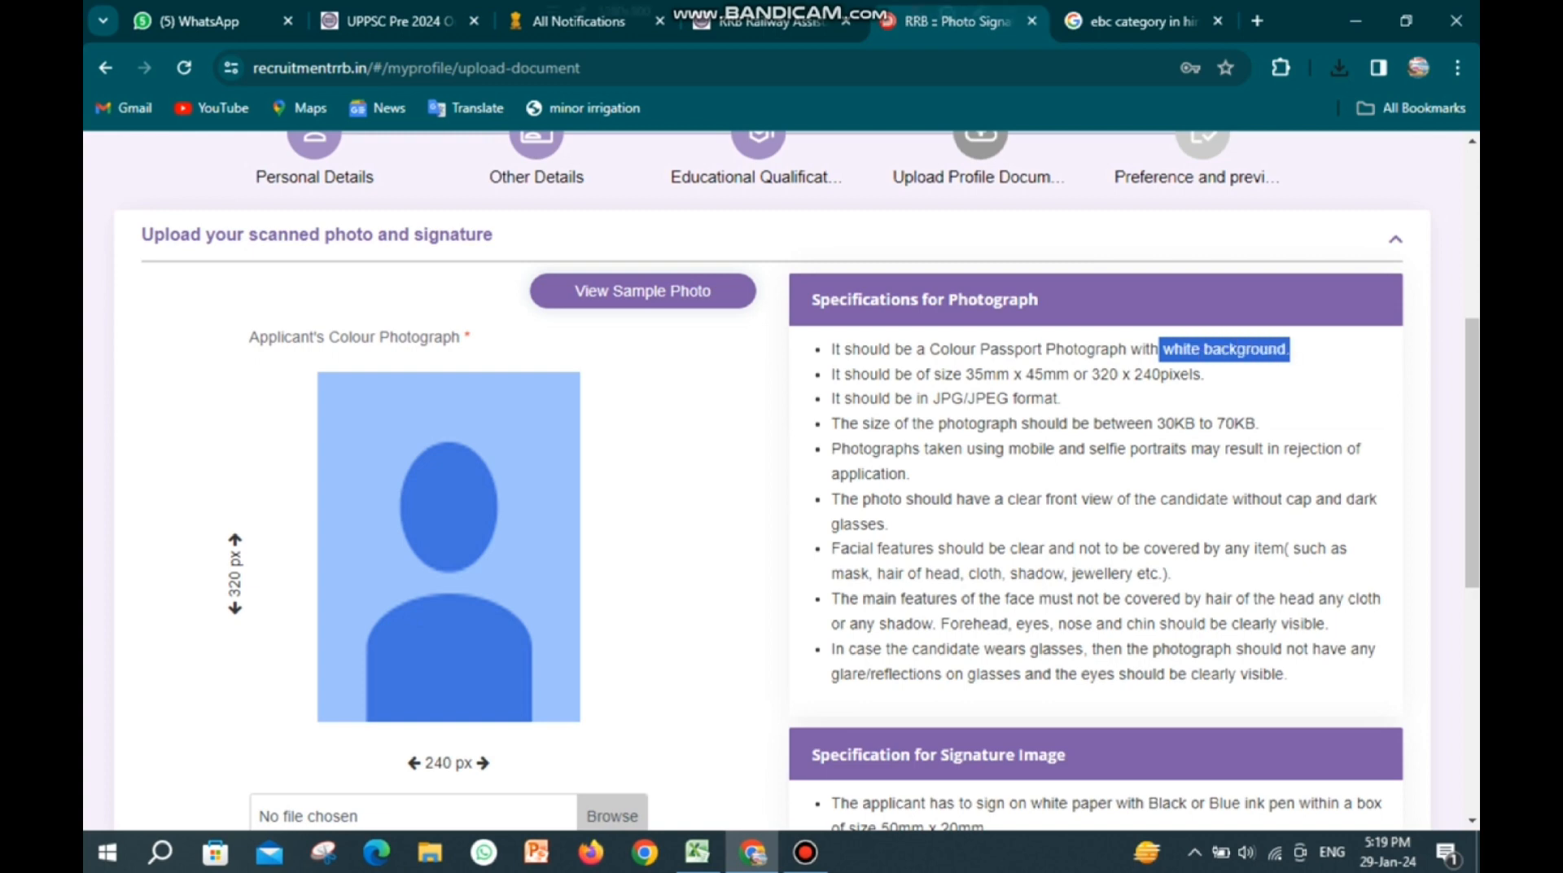
View the sample photos and close the Sample Photos popup.
scroll(782, 480, "up", 1)
left_click(644, 400)
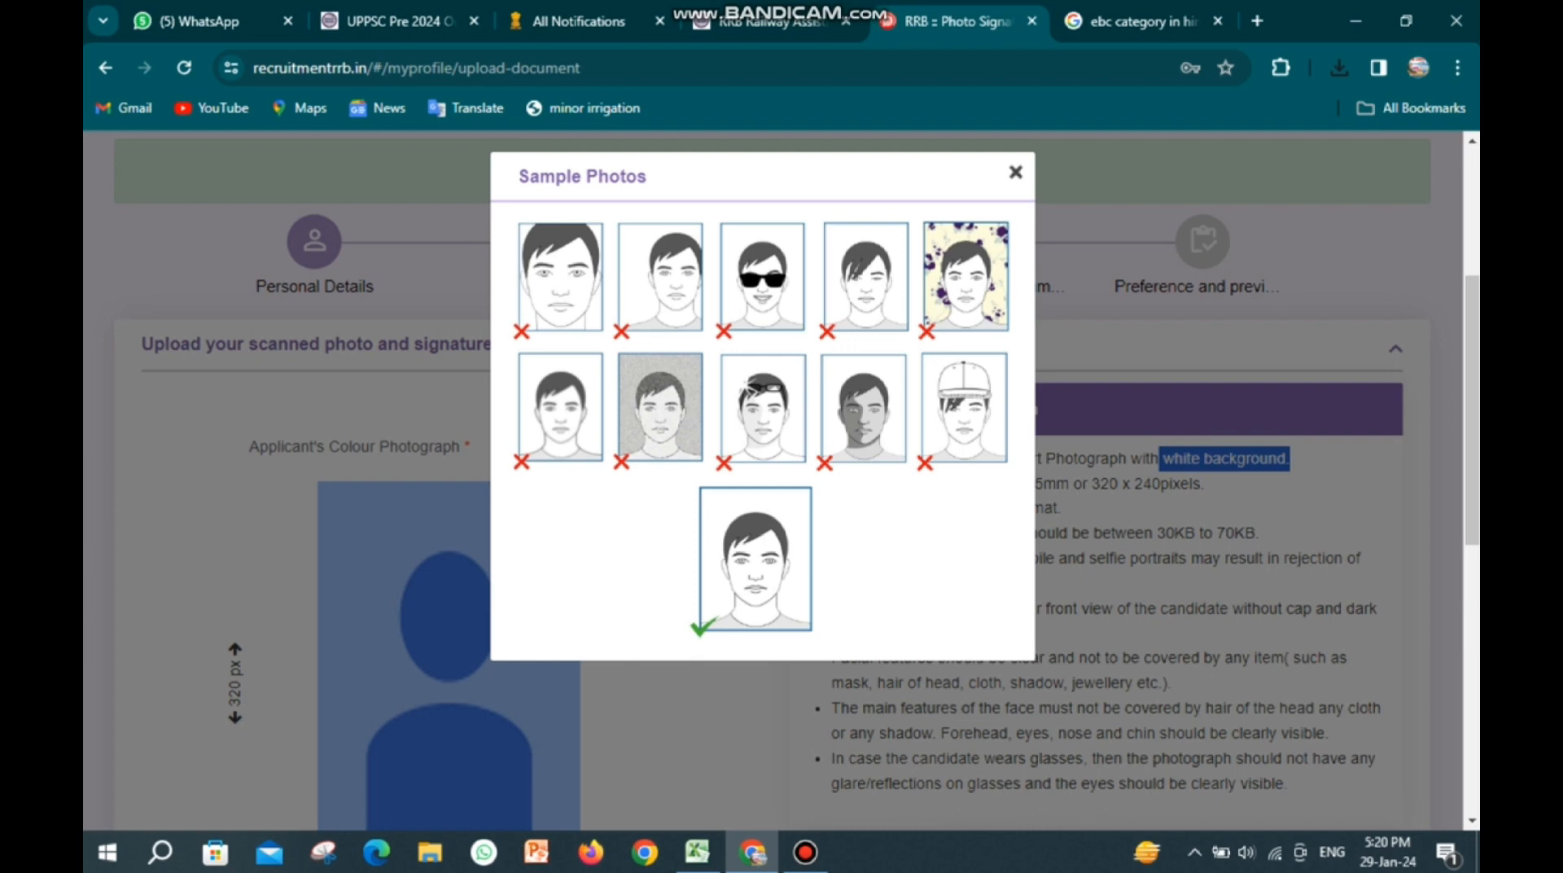
left_click(1015, 172)
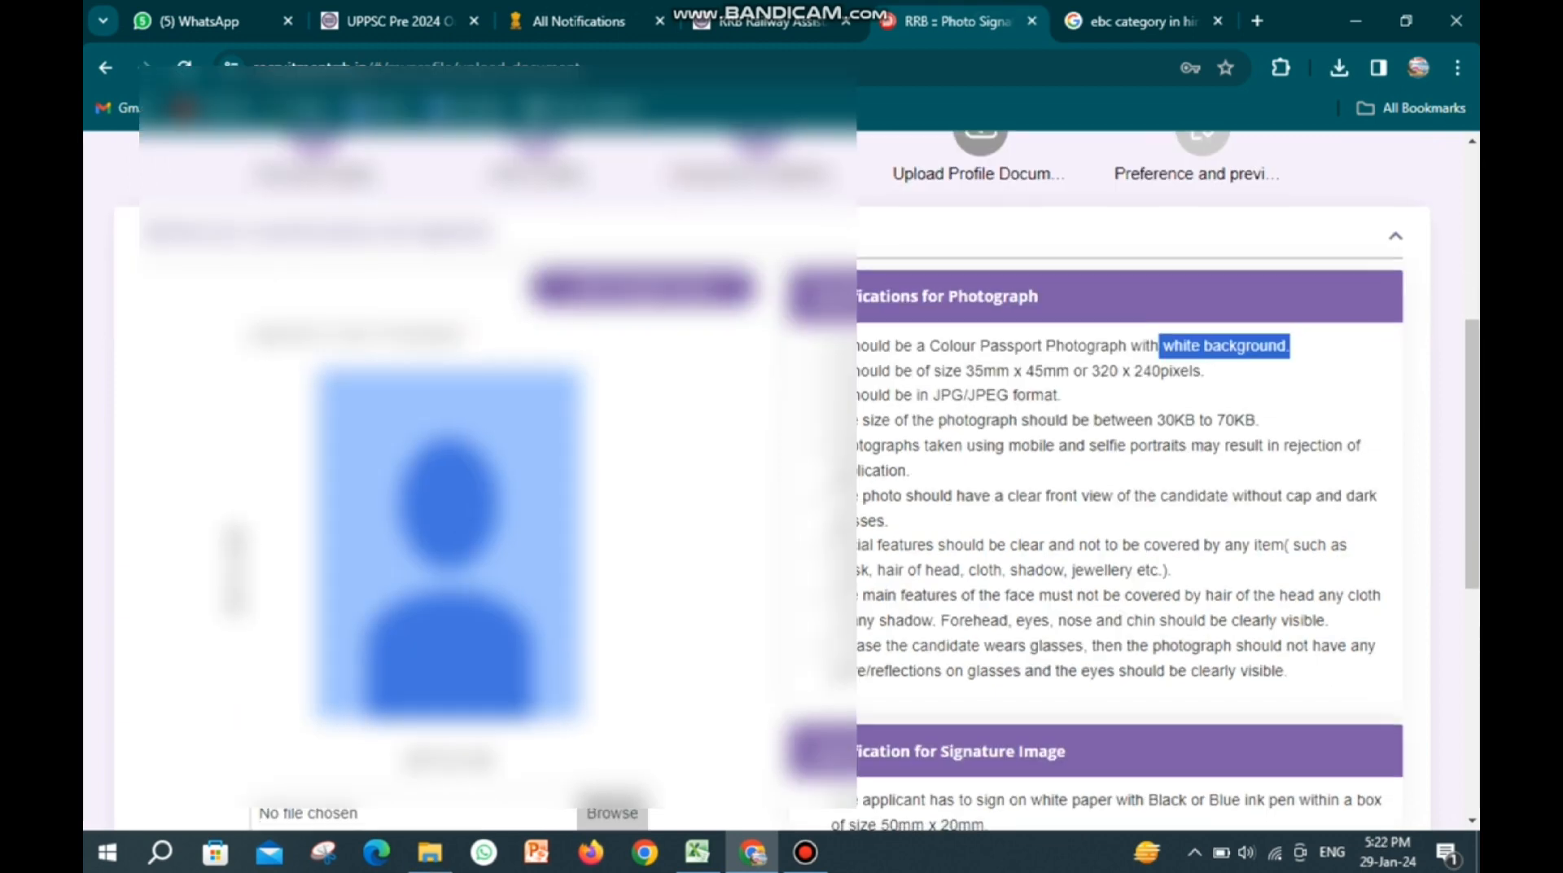
scroll(782, 480, "down", 3)
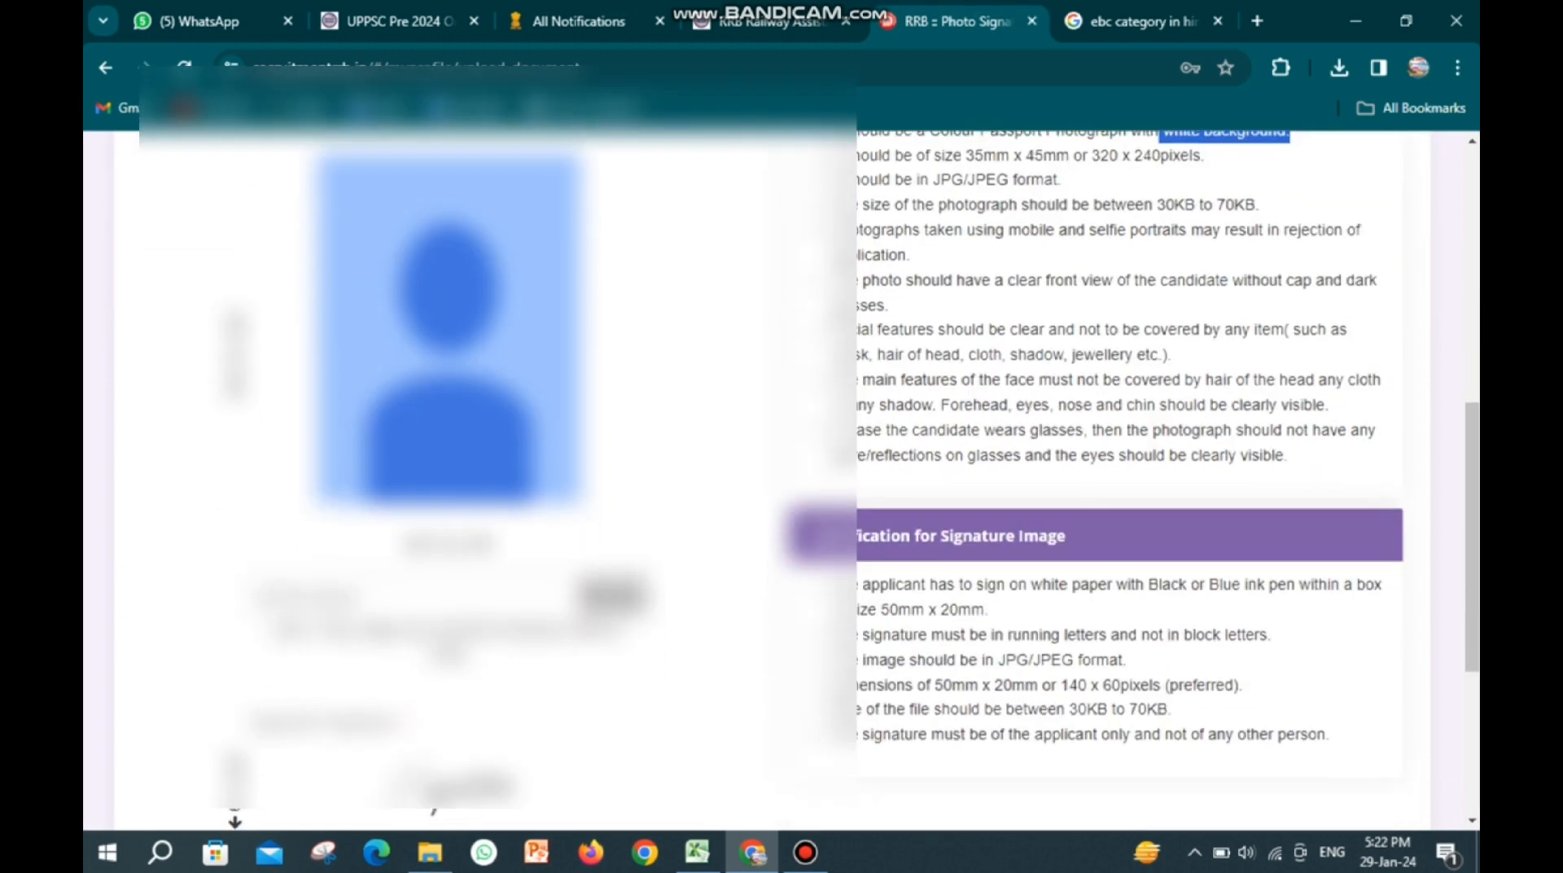
Upload the applicant's photo and crop it.
left_click(613, 597)
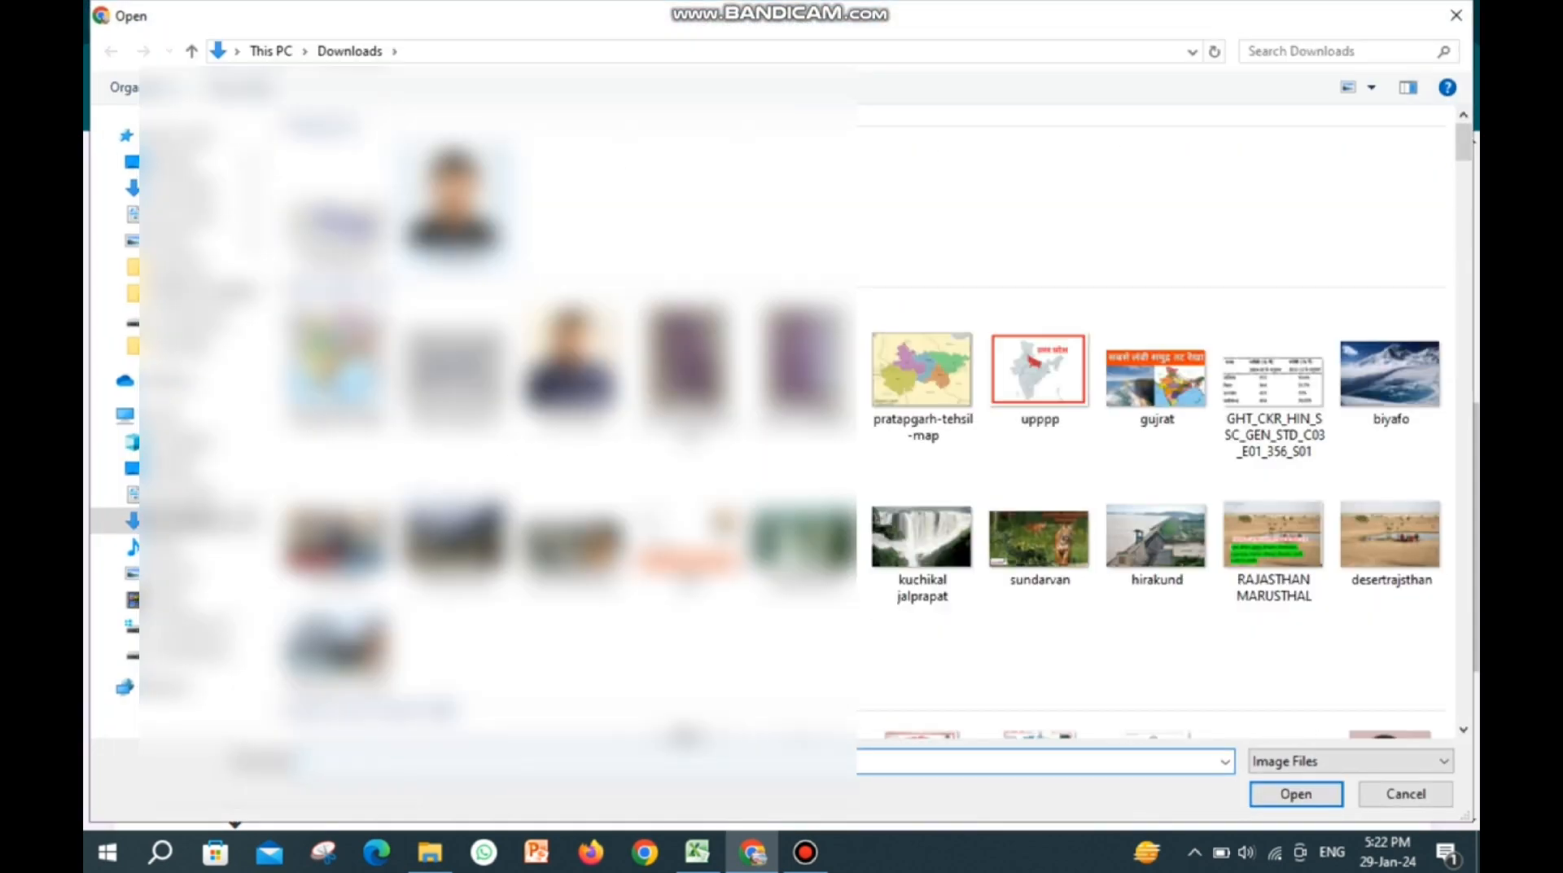
left_click(1296, 793)
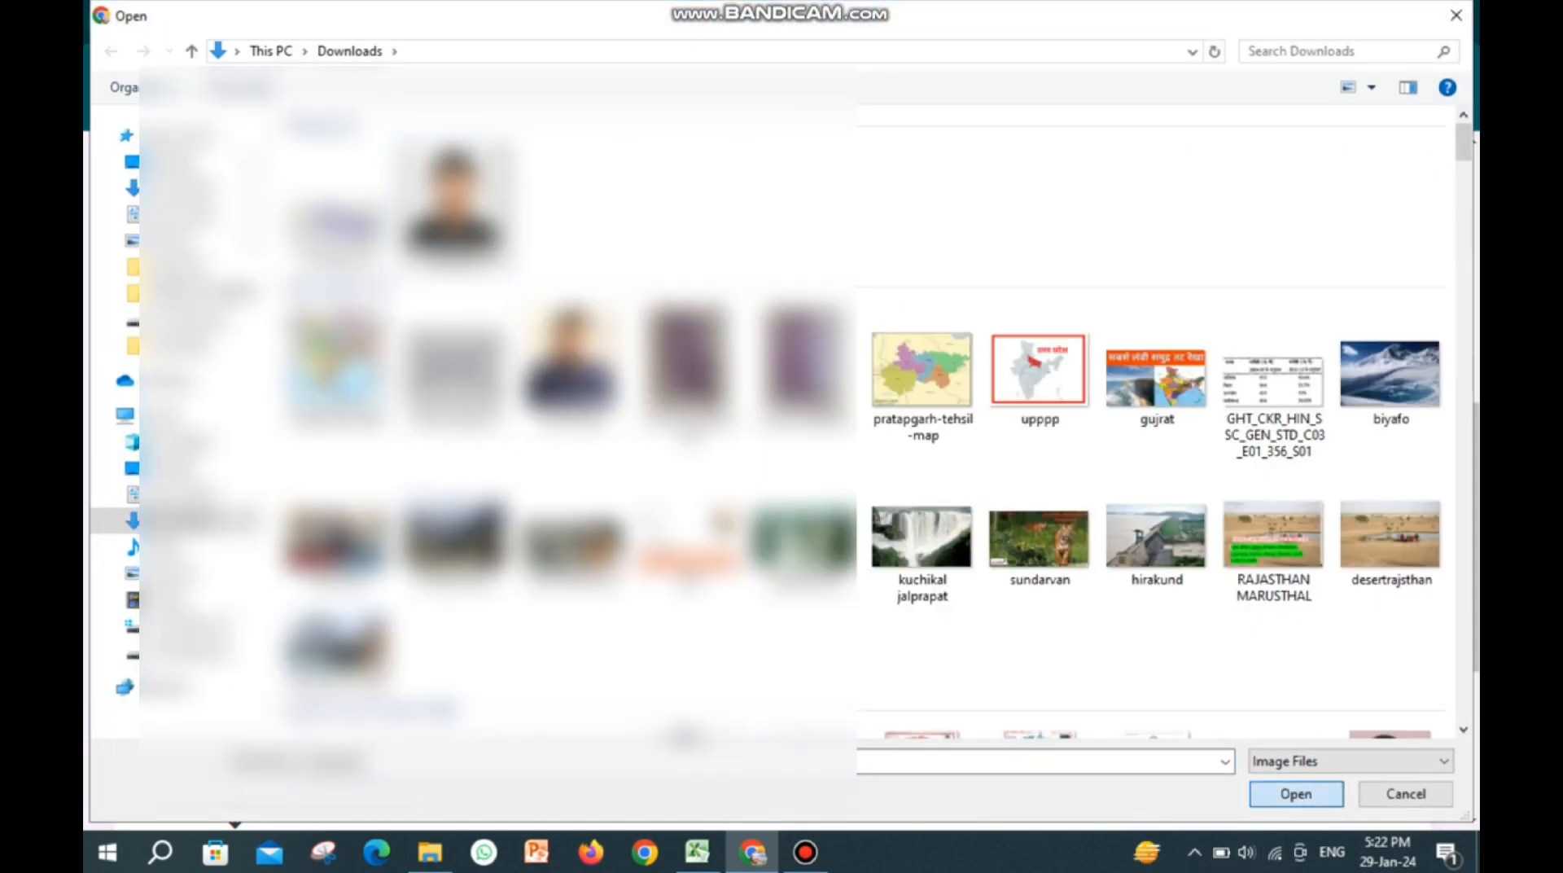
scroll(762, 456, "down", 1)
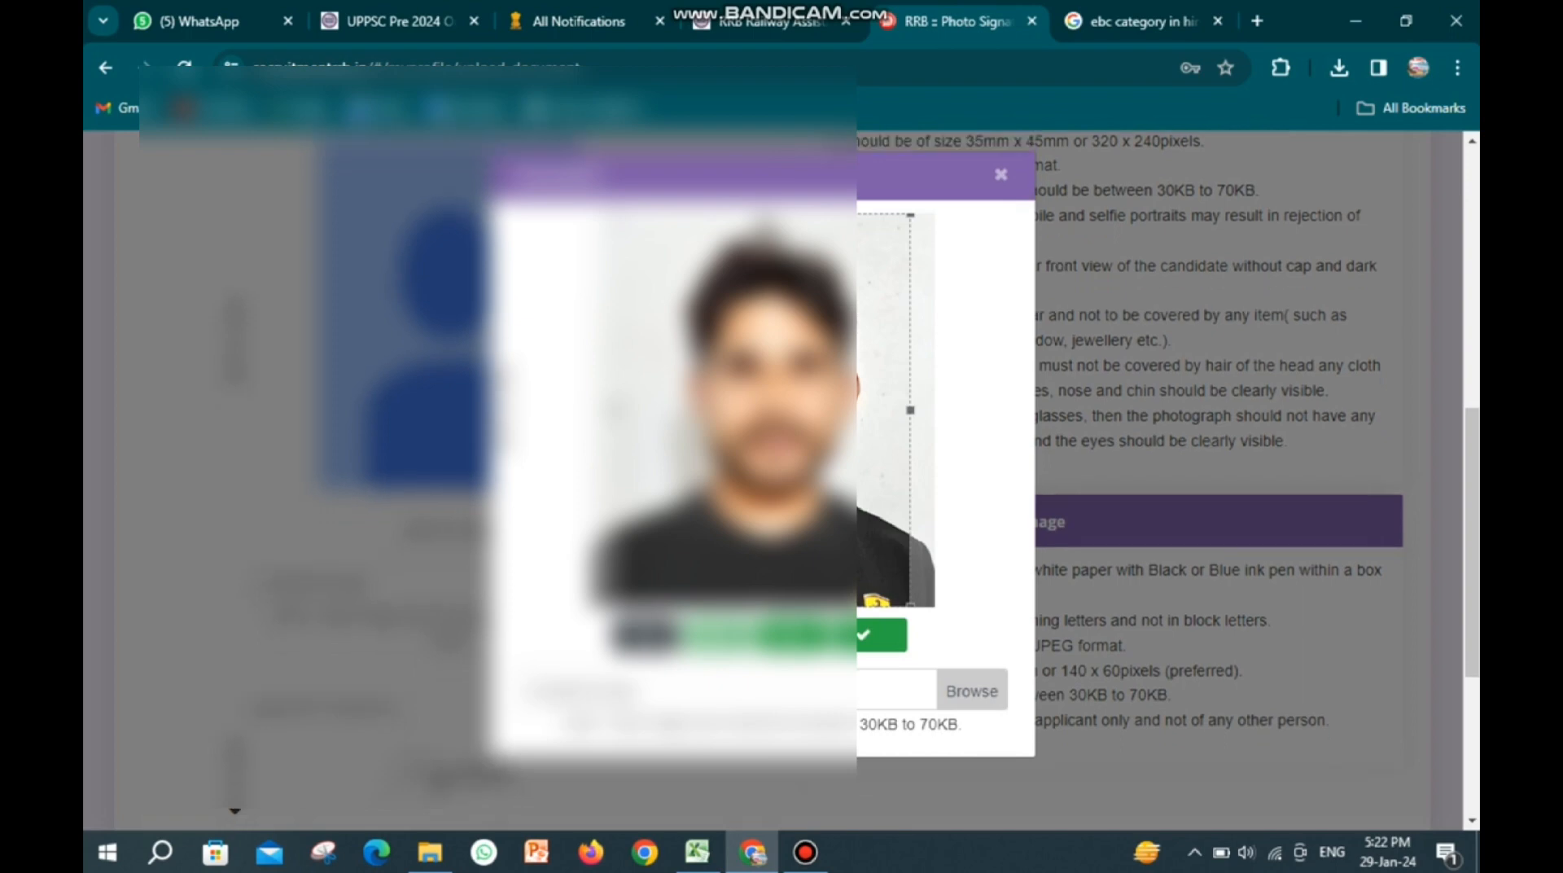
scroll(762, 456, "up", 1)
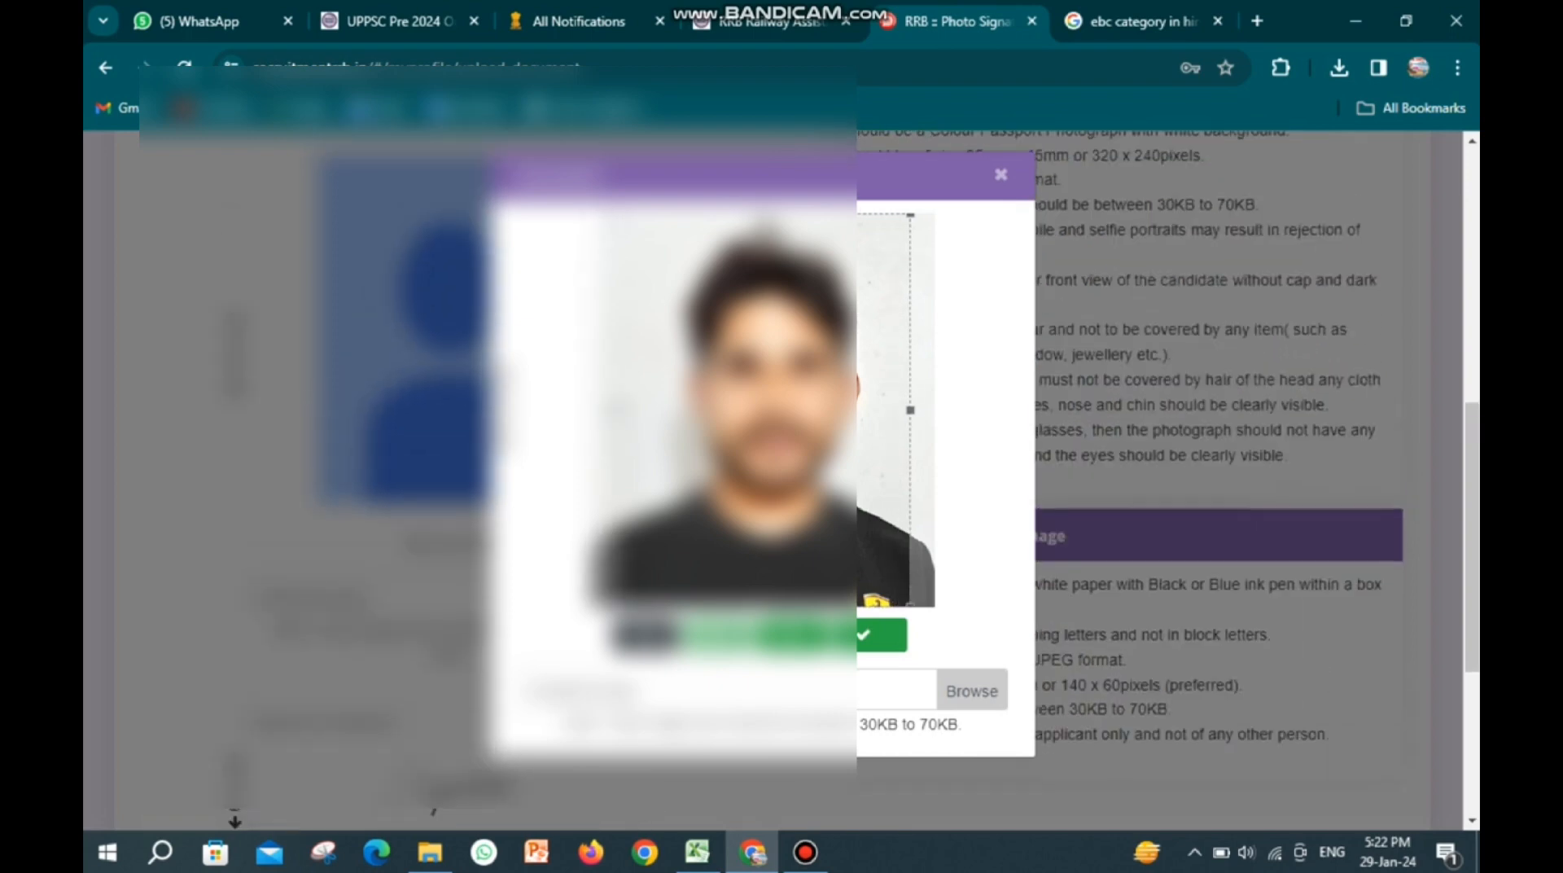
left_click_drag(765, 424, 760, 423)
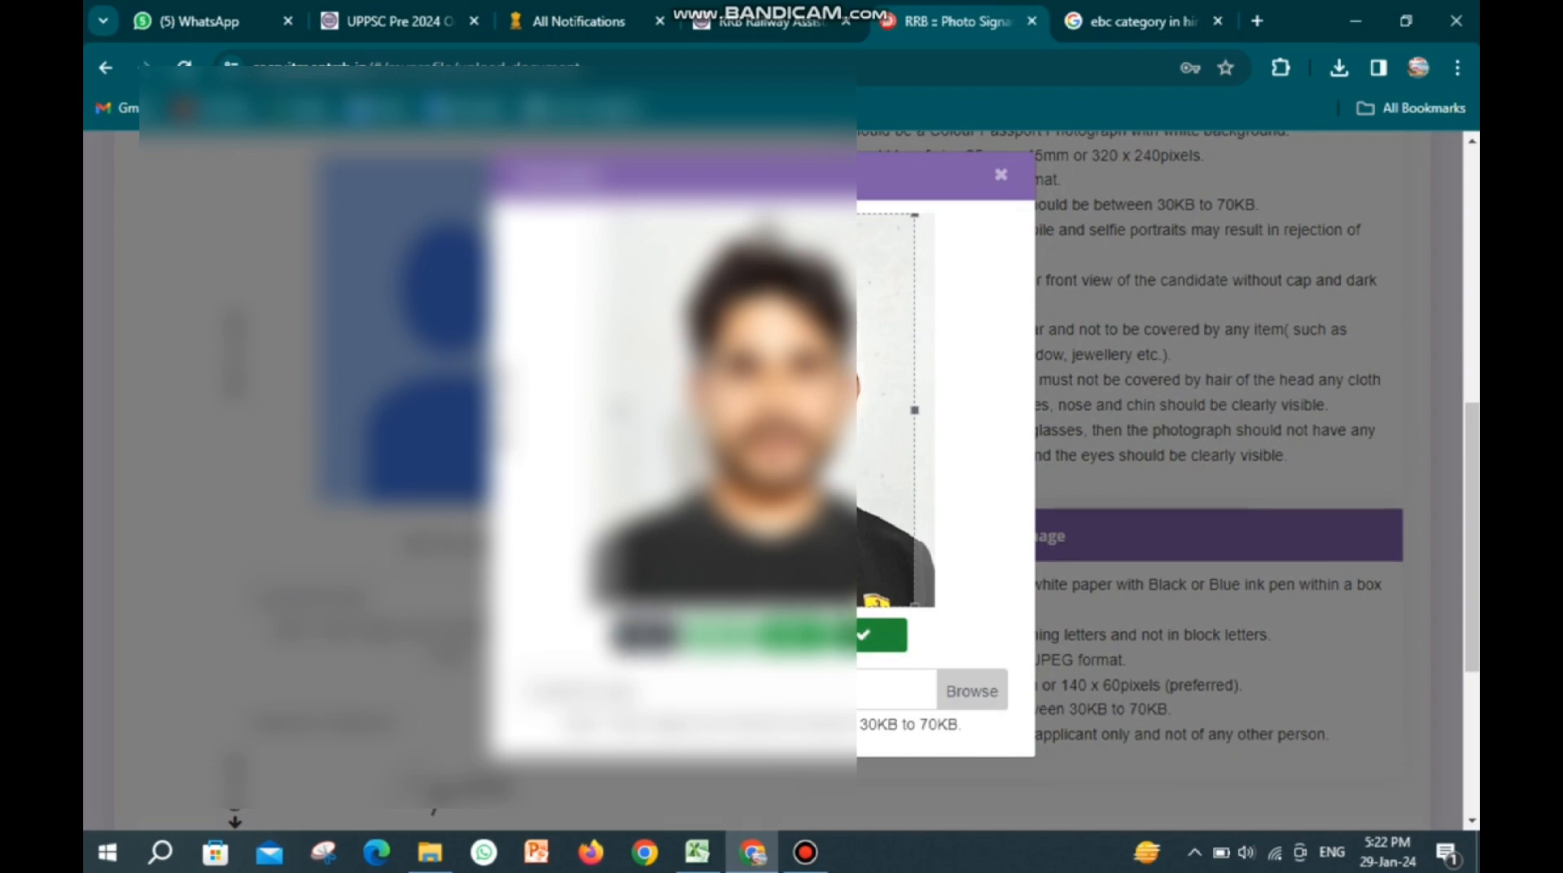
left_click(880, 634)
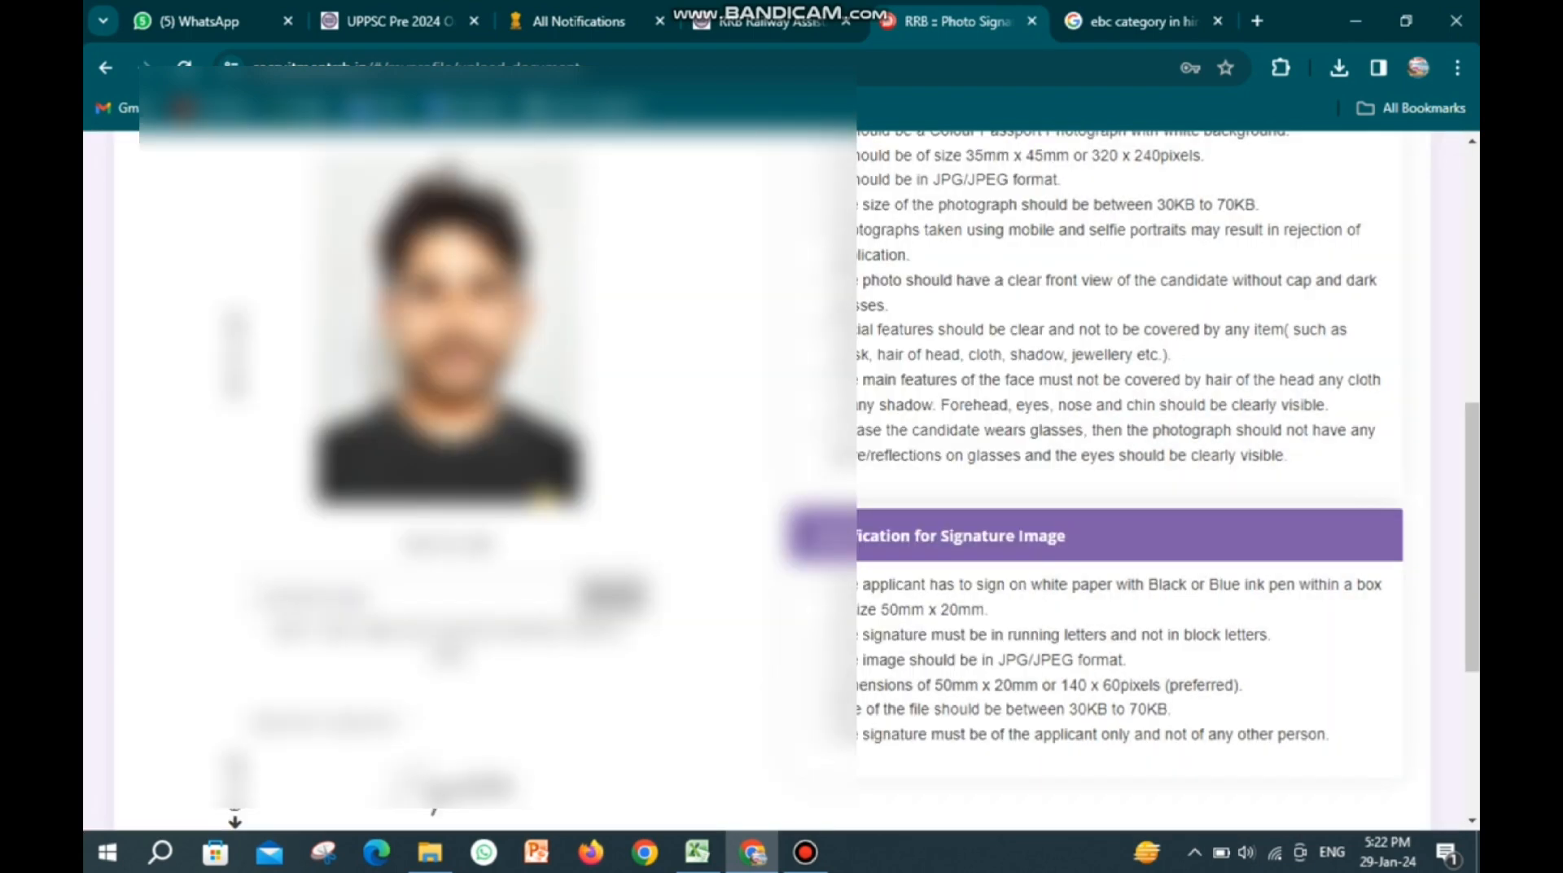
Upload the applicant's signature image and accept its crop.
scroll(1124, 448, "down", 4)
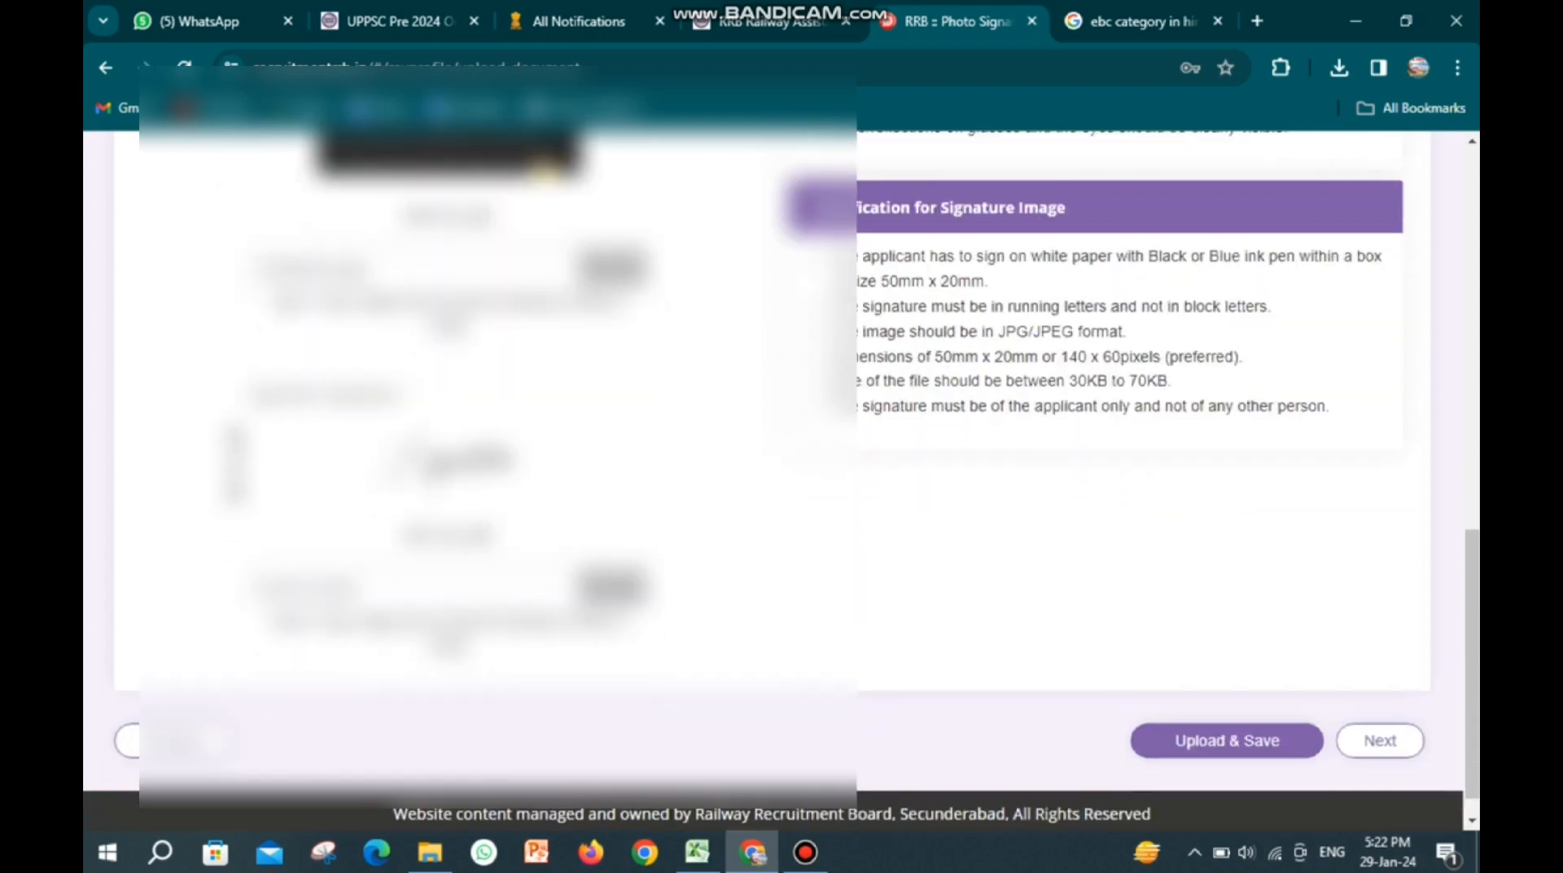
left_click(612, 586)
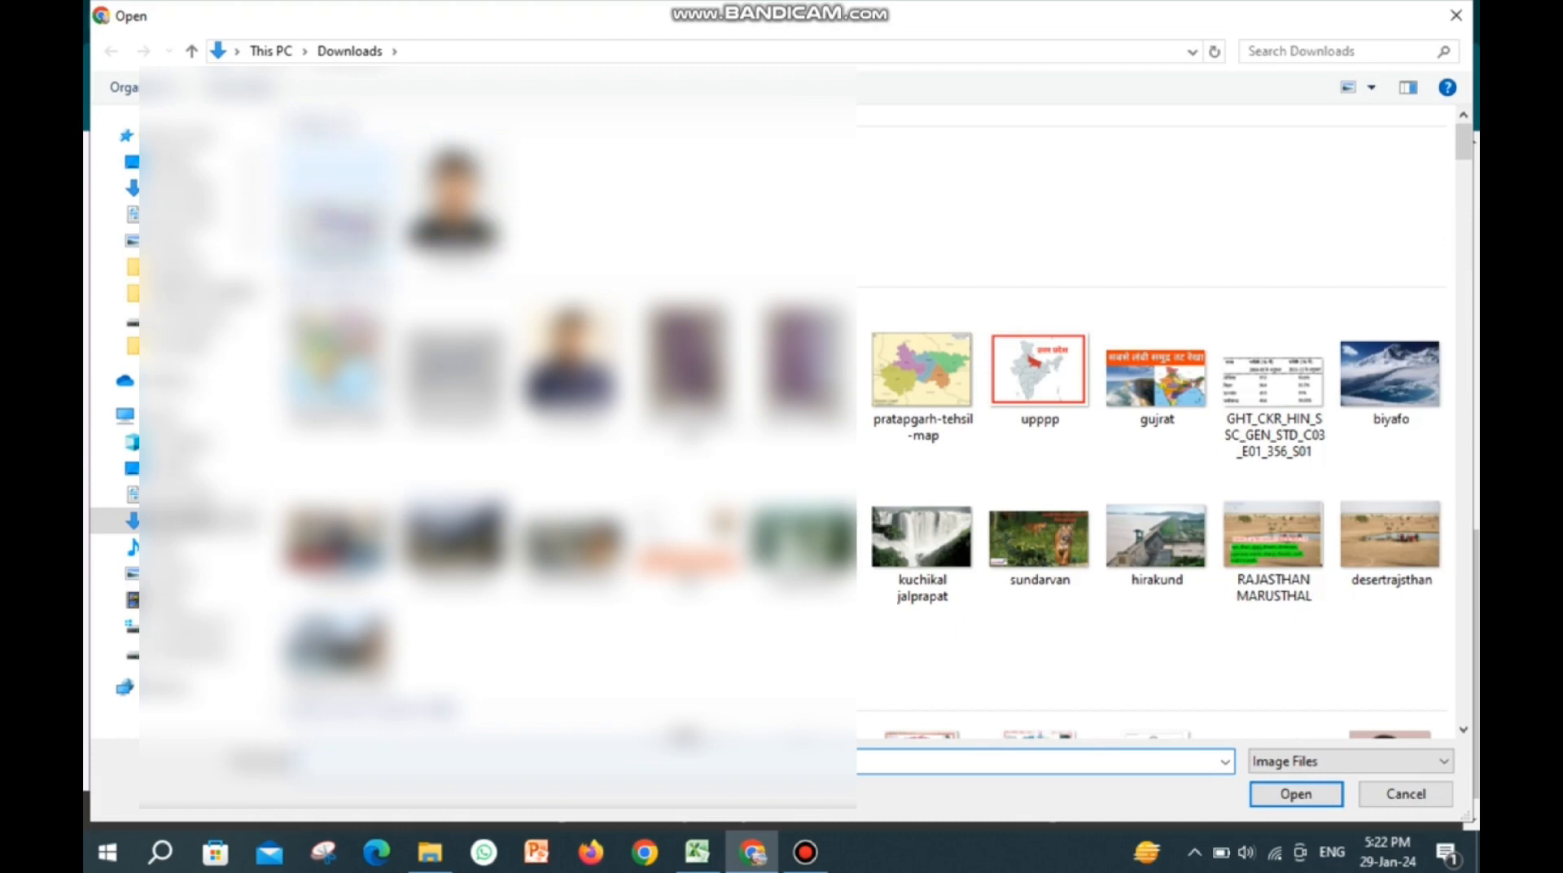
double_click(339, 208)
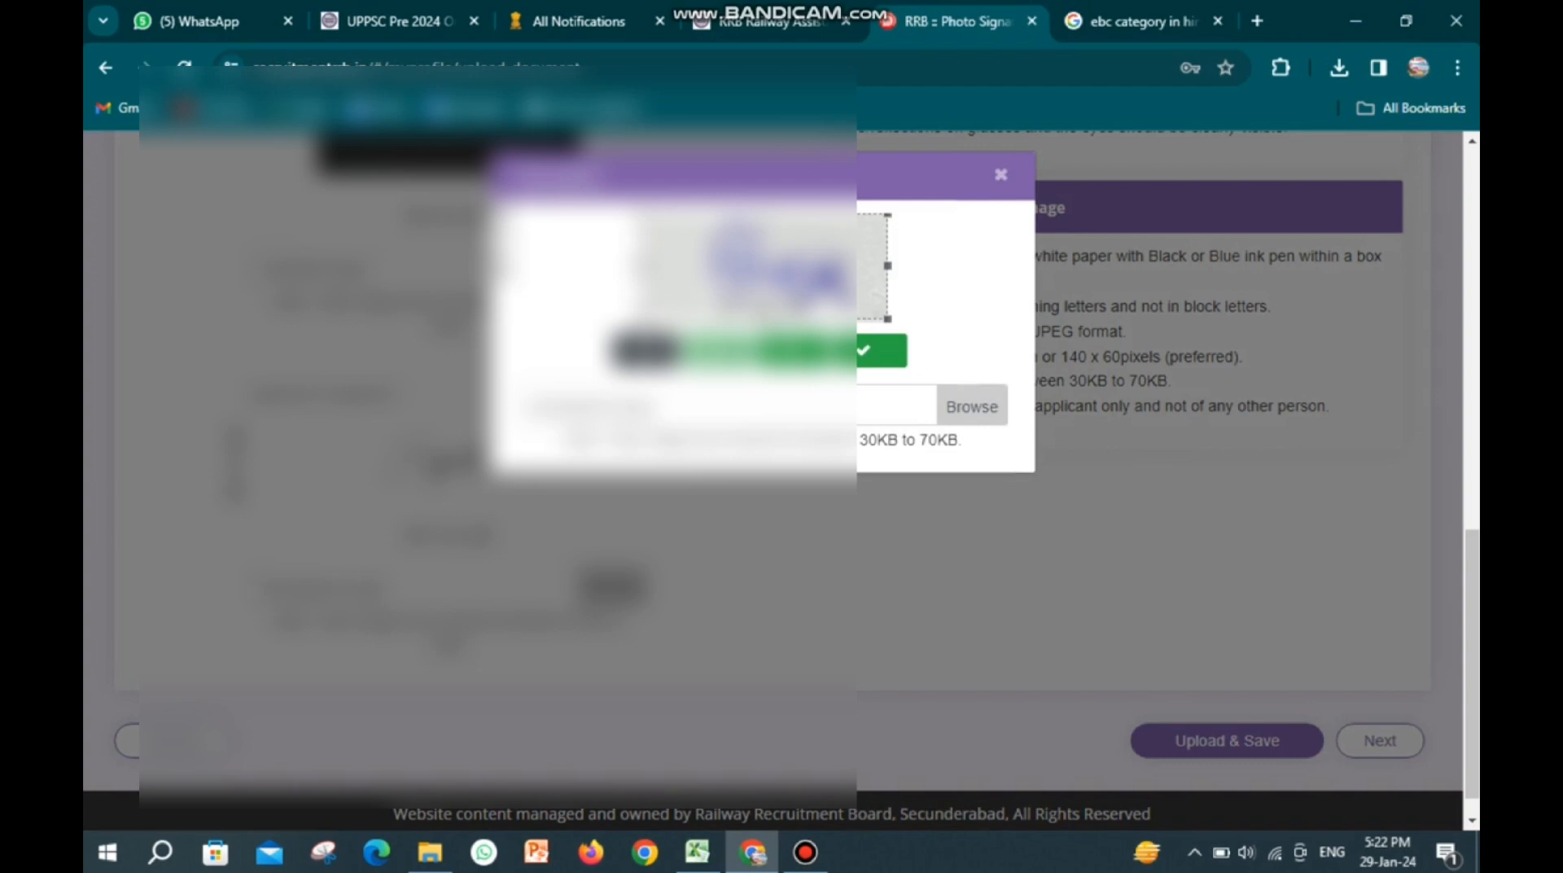
left_click(862, 350)
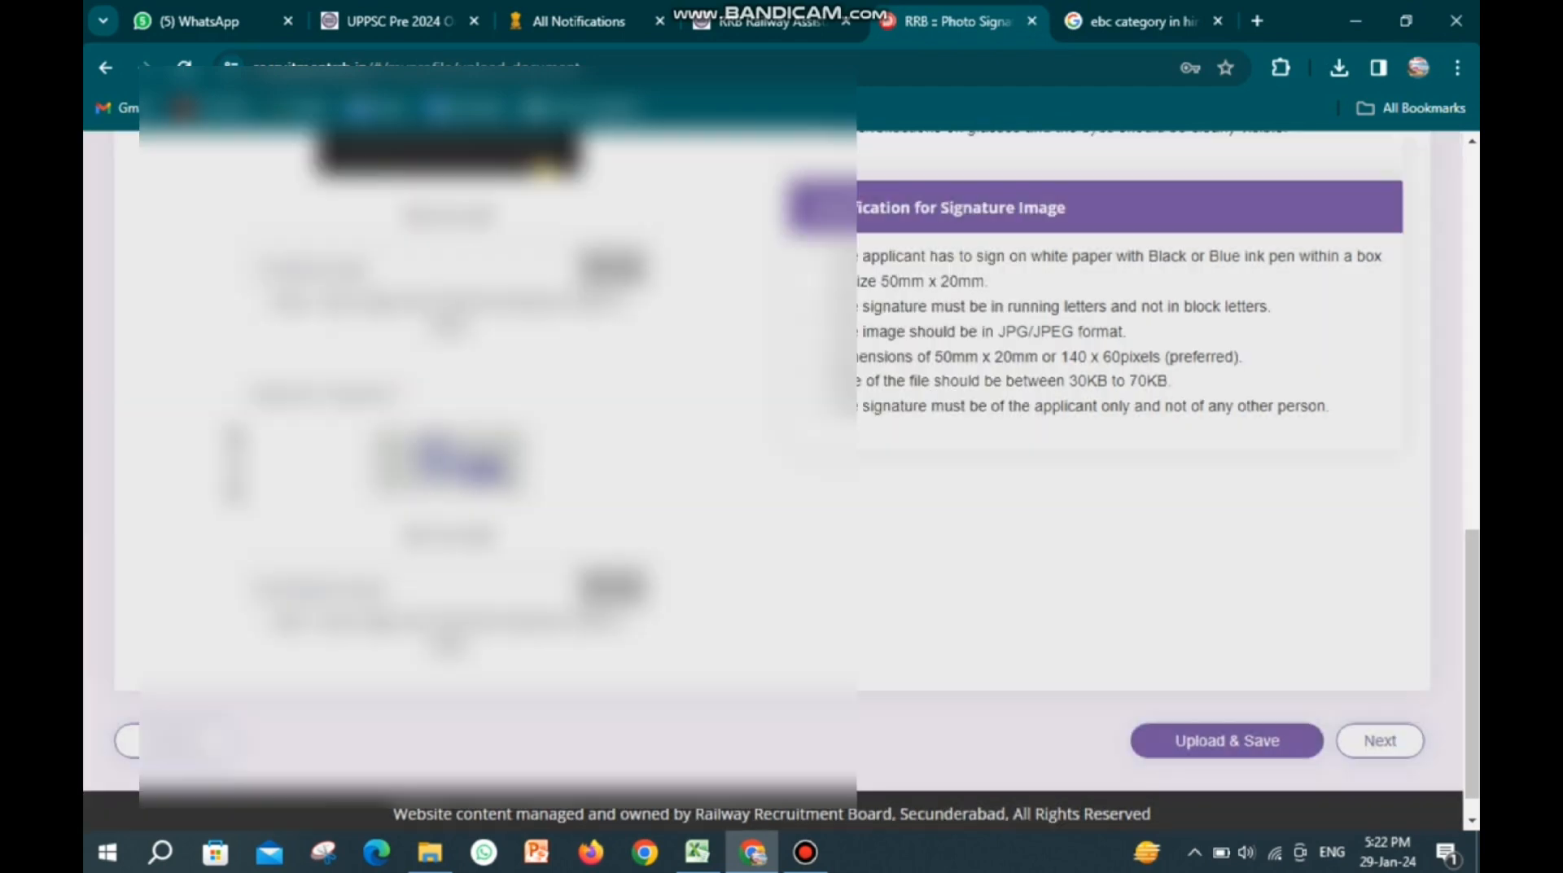
scroll(782, 480, "down", 1)
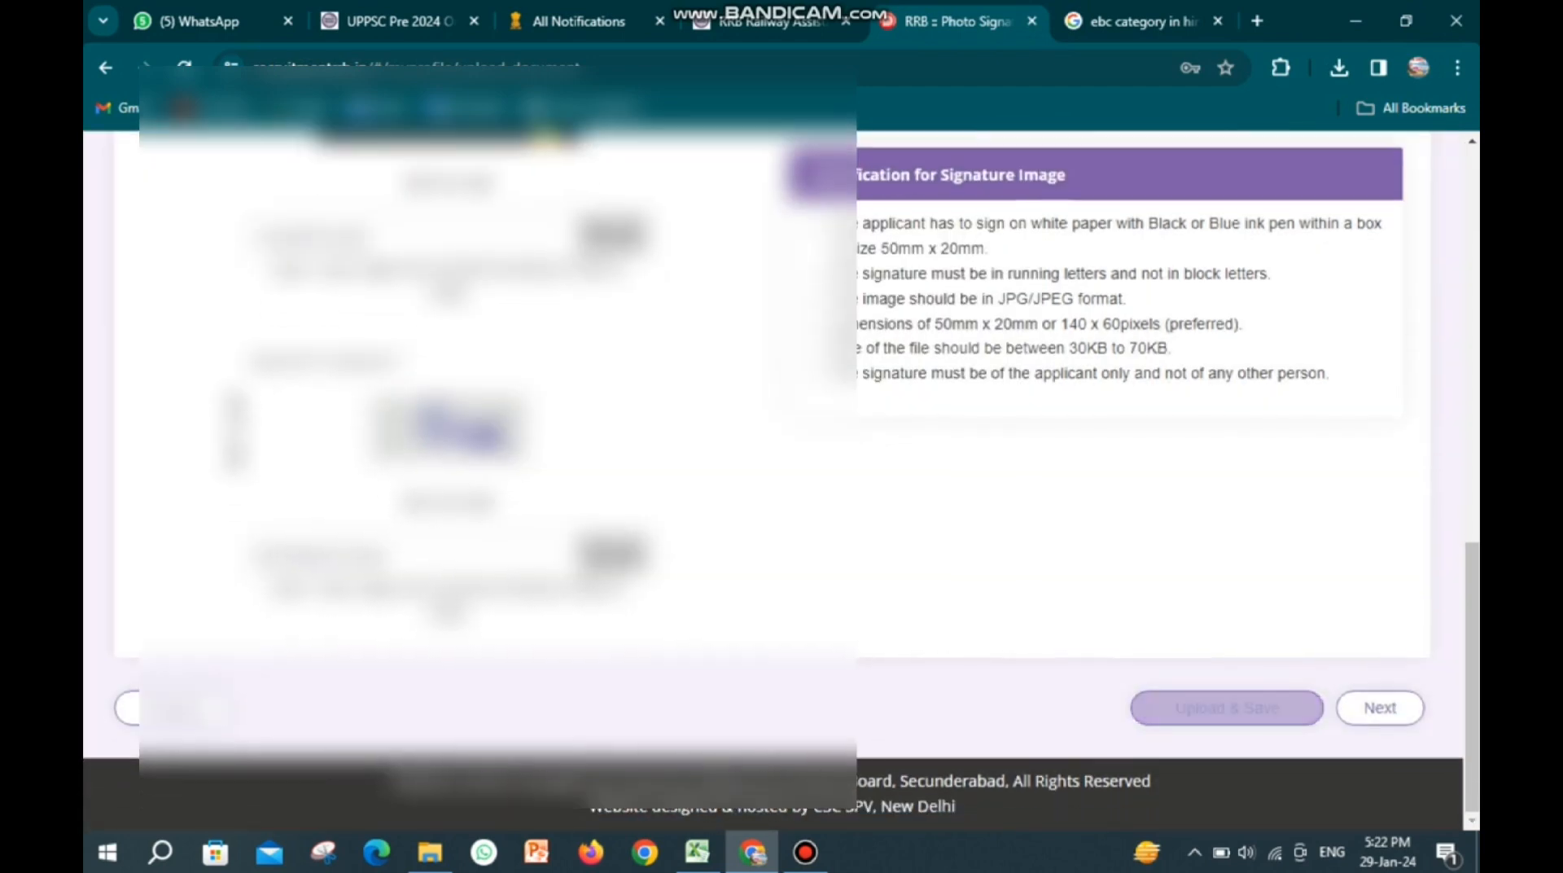
Save the photo and signature and continue to the Preference and Preview step.
left_click(1227, 707)
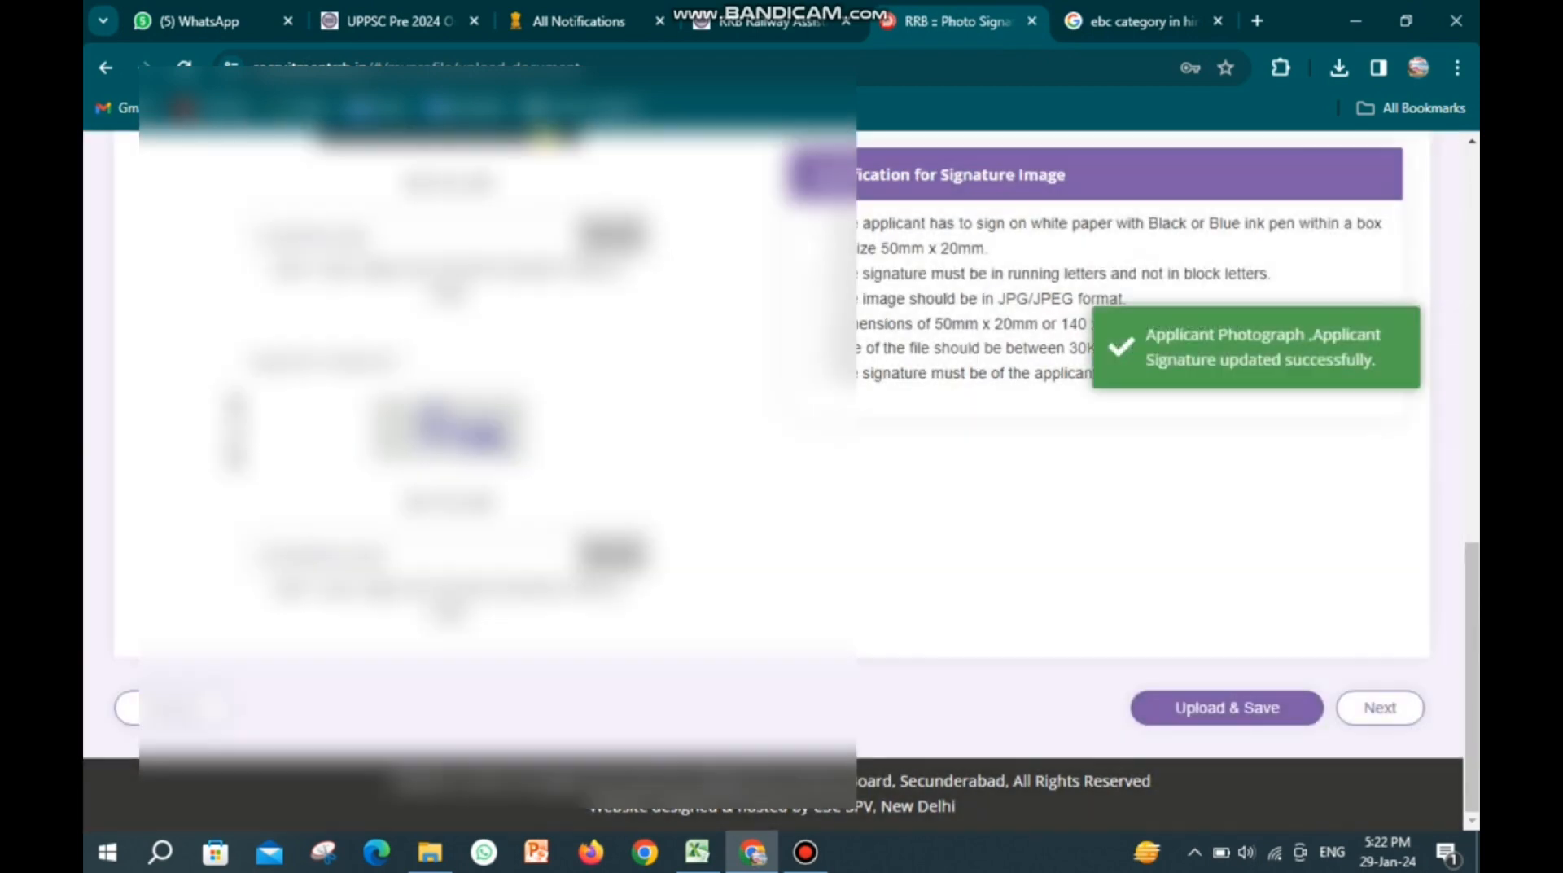
scroll(782, 481, "up", 3)
scroll(781, 481, "down", 3)
left_click(1380, 707)
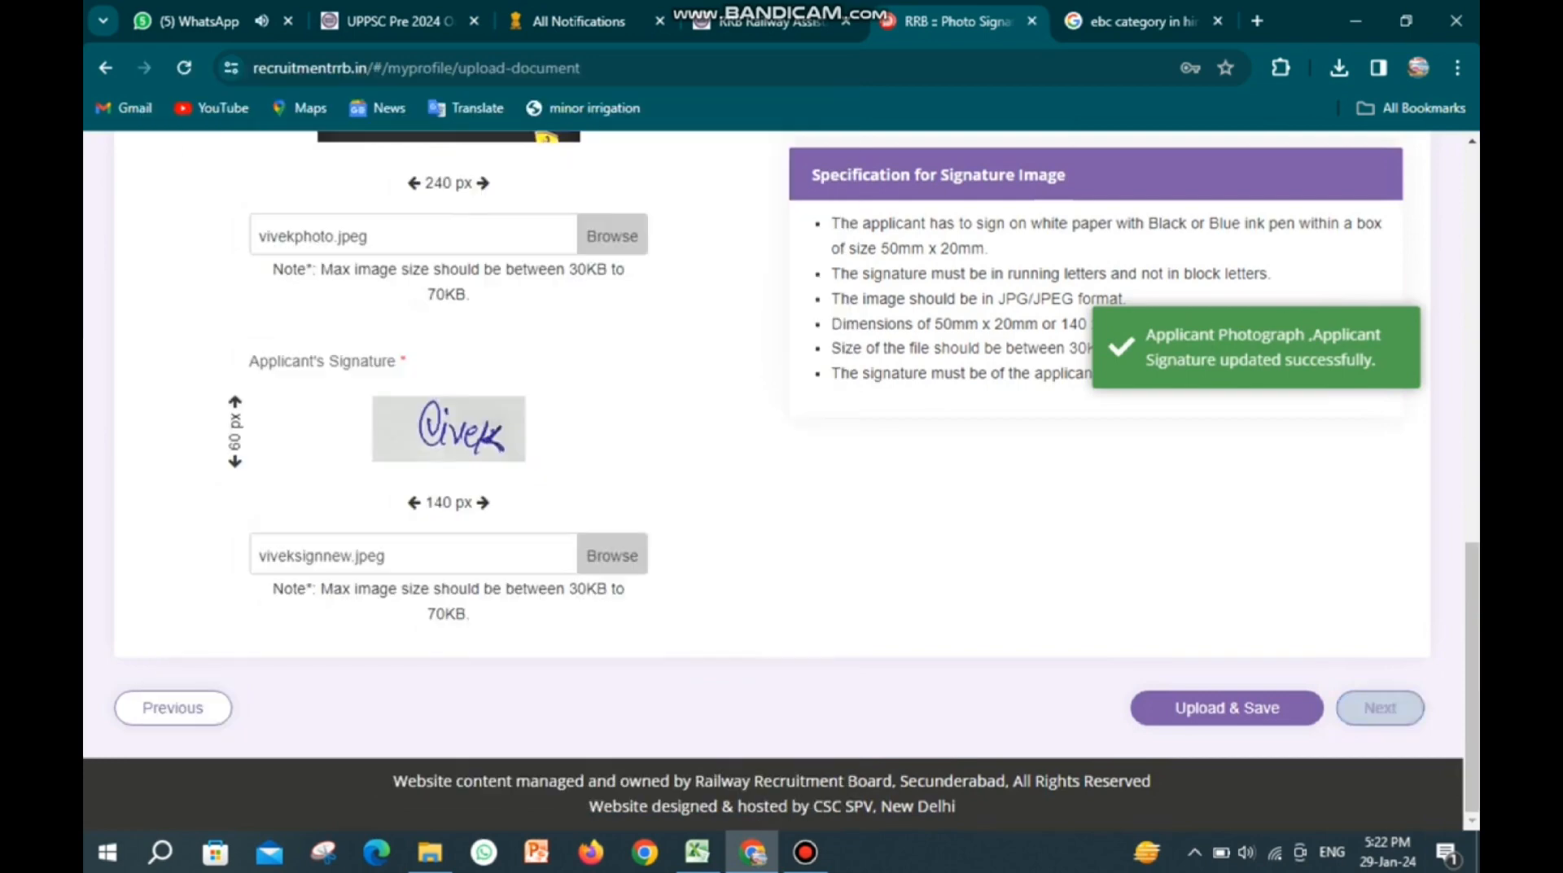
scroll(781, 481, "down", 3)
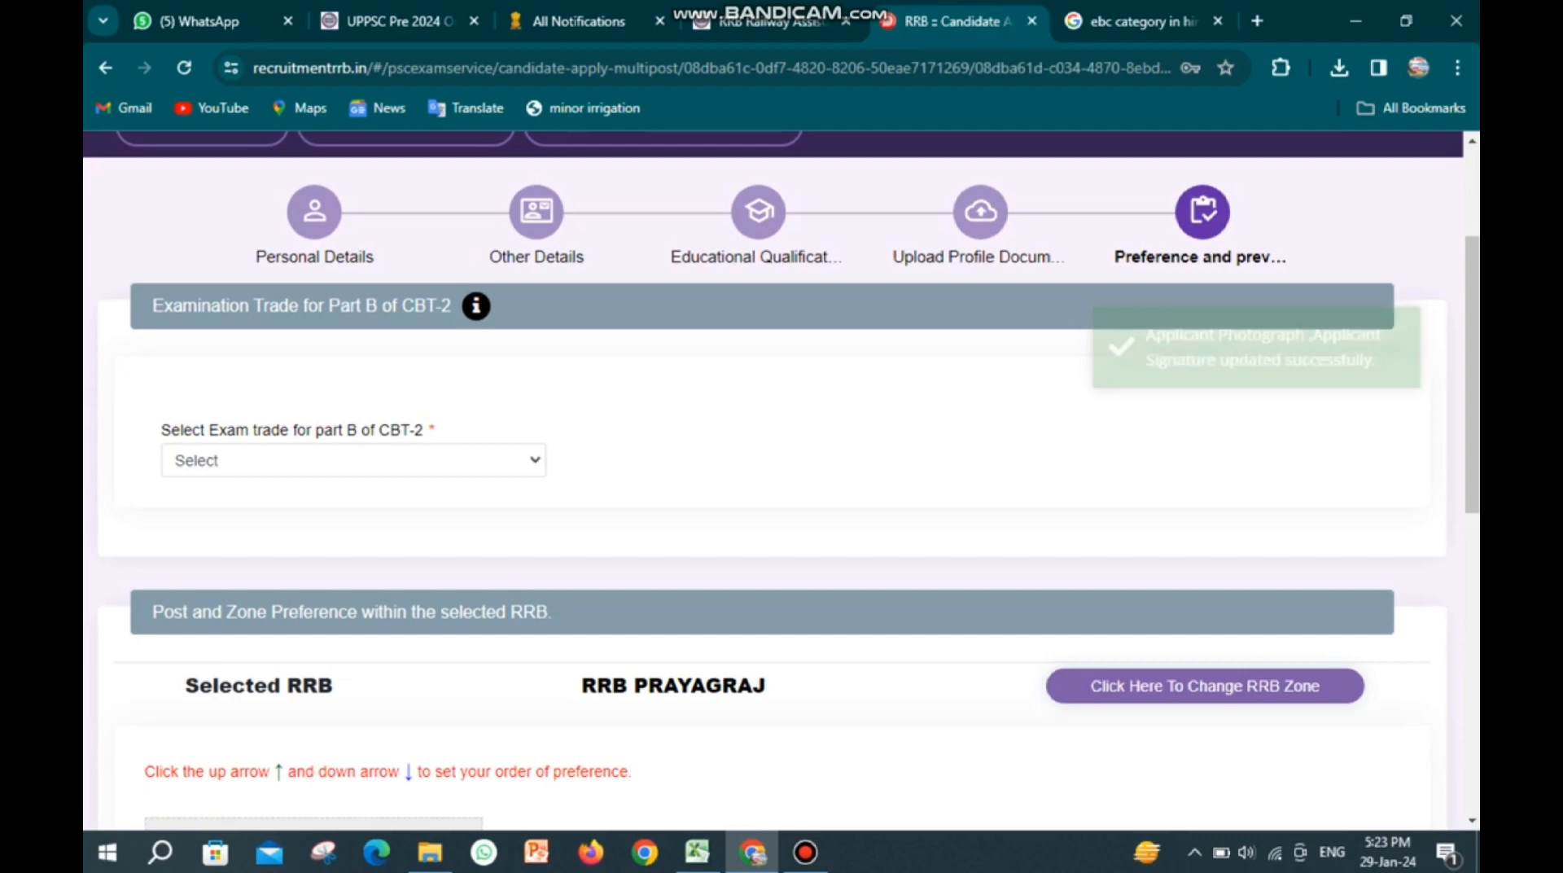
Select Refrigeration and Air-conditioning Mechanic as the Part B exam trade.
left_click(353, 460)
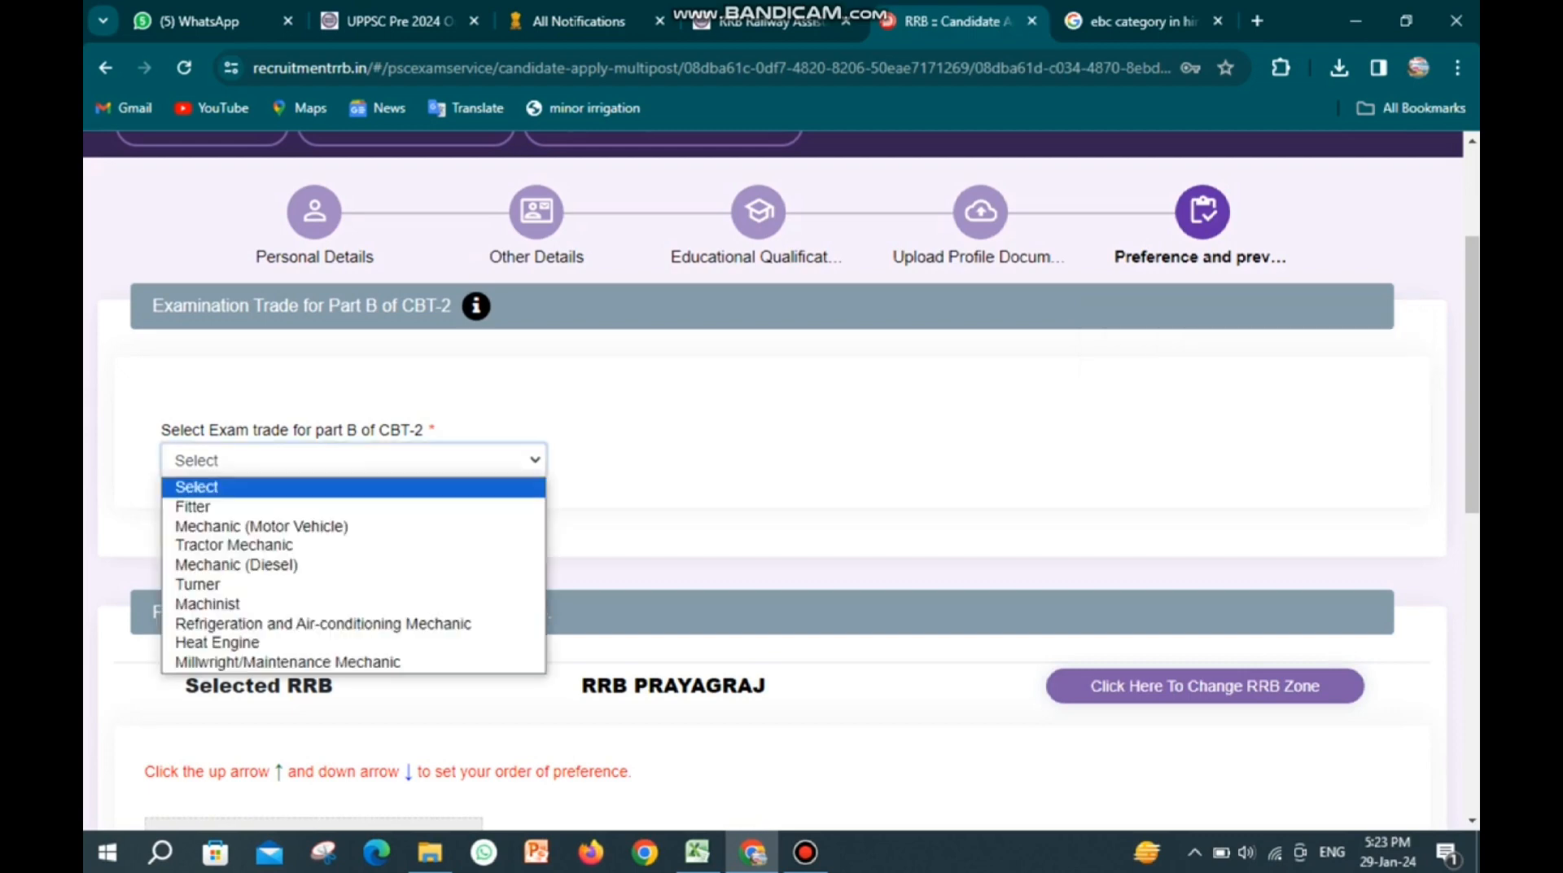
key("Down")
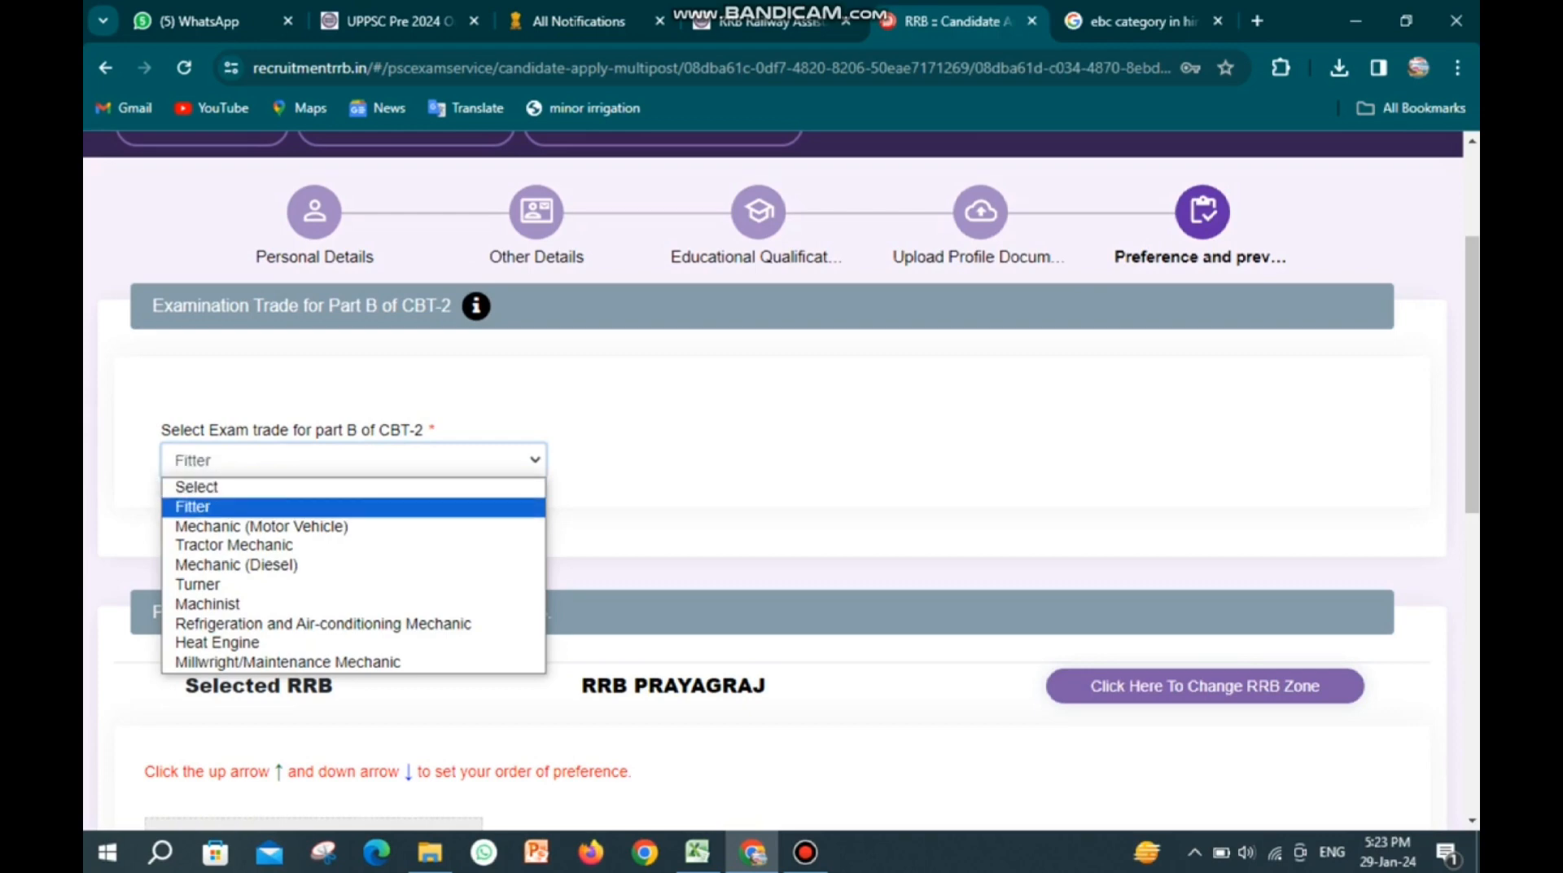
key("Down")
key("Down")
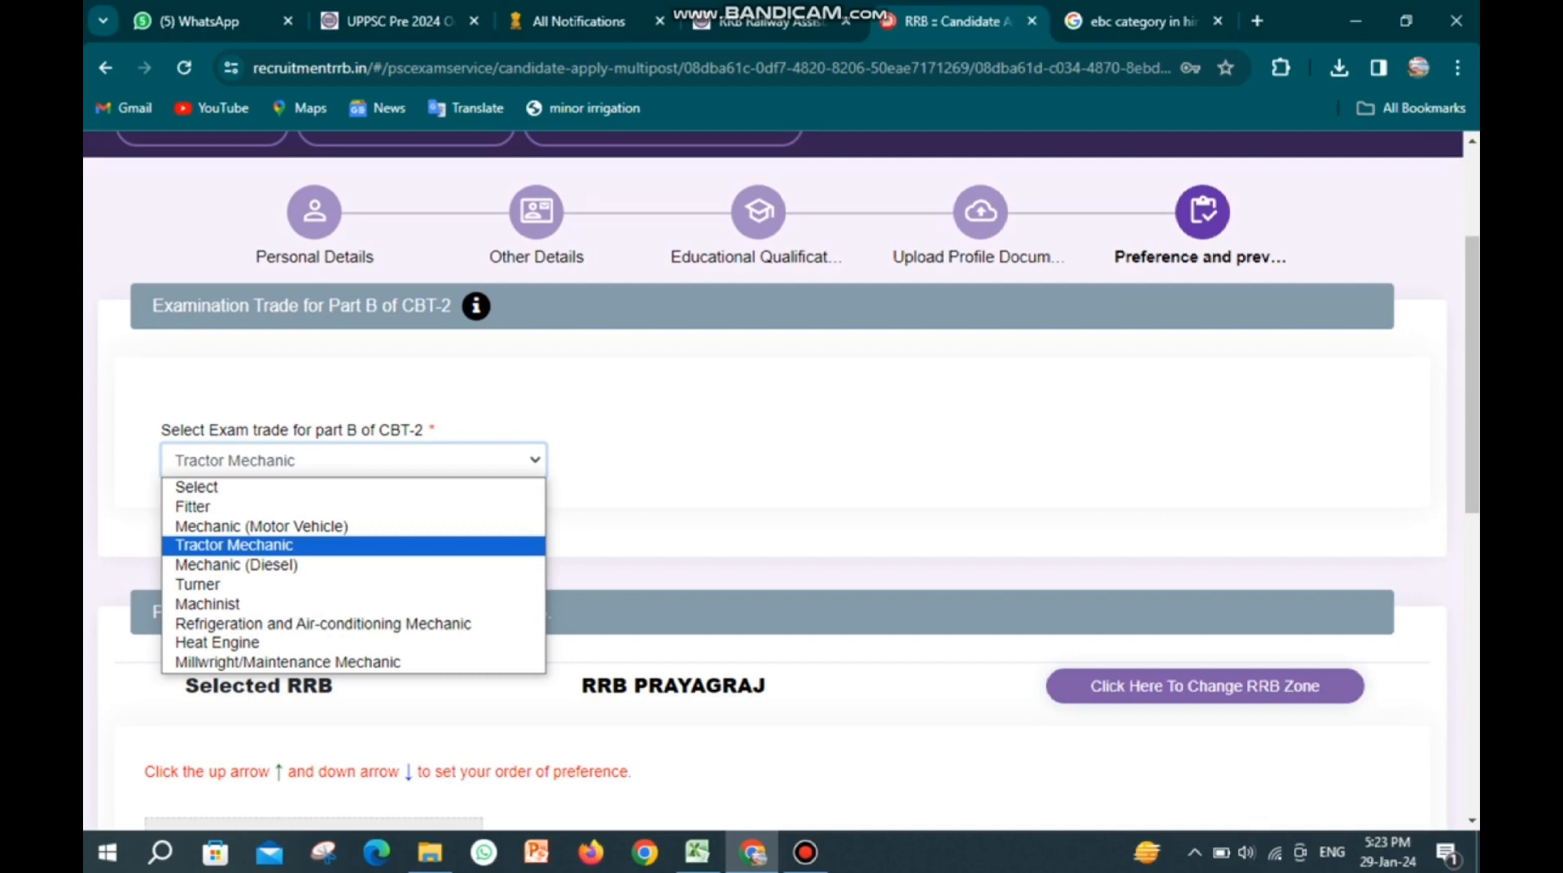
key("Down")
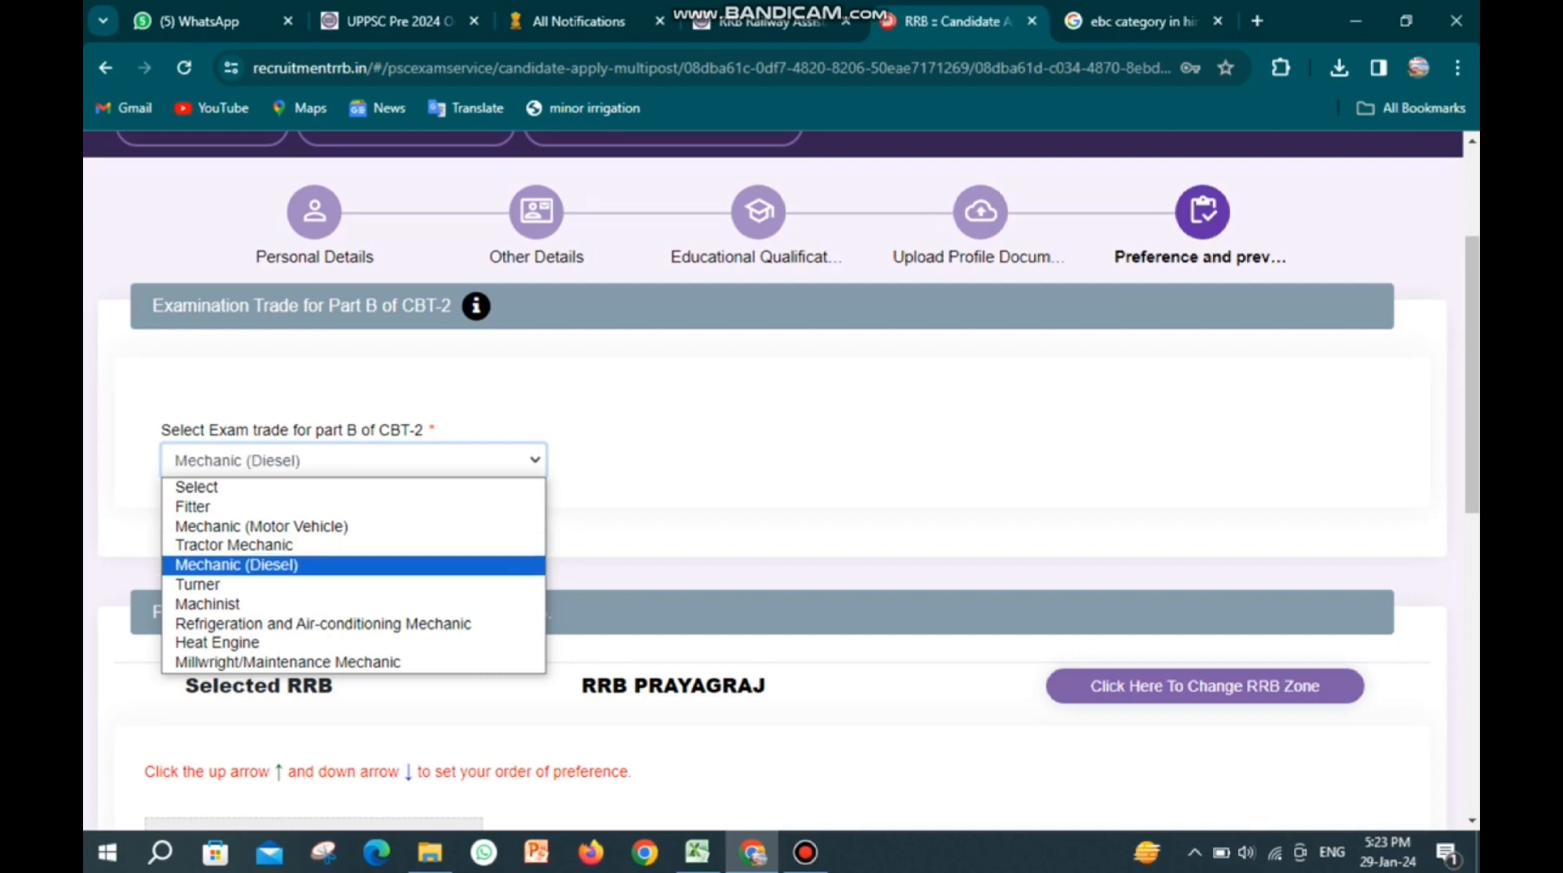
key("Up")
key("Up")
key("Down")
key("Down")
key("Down")
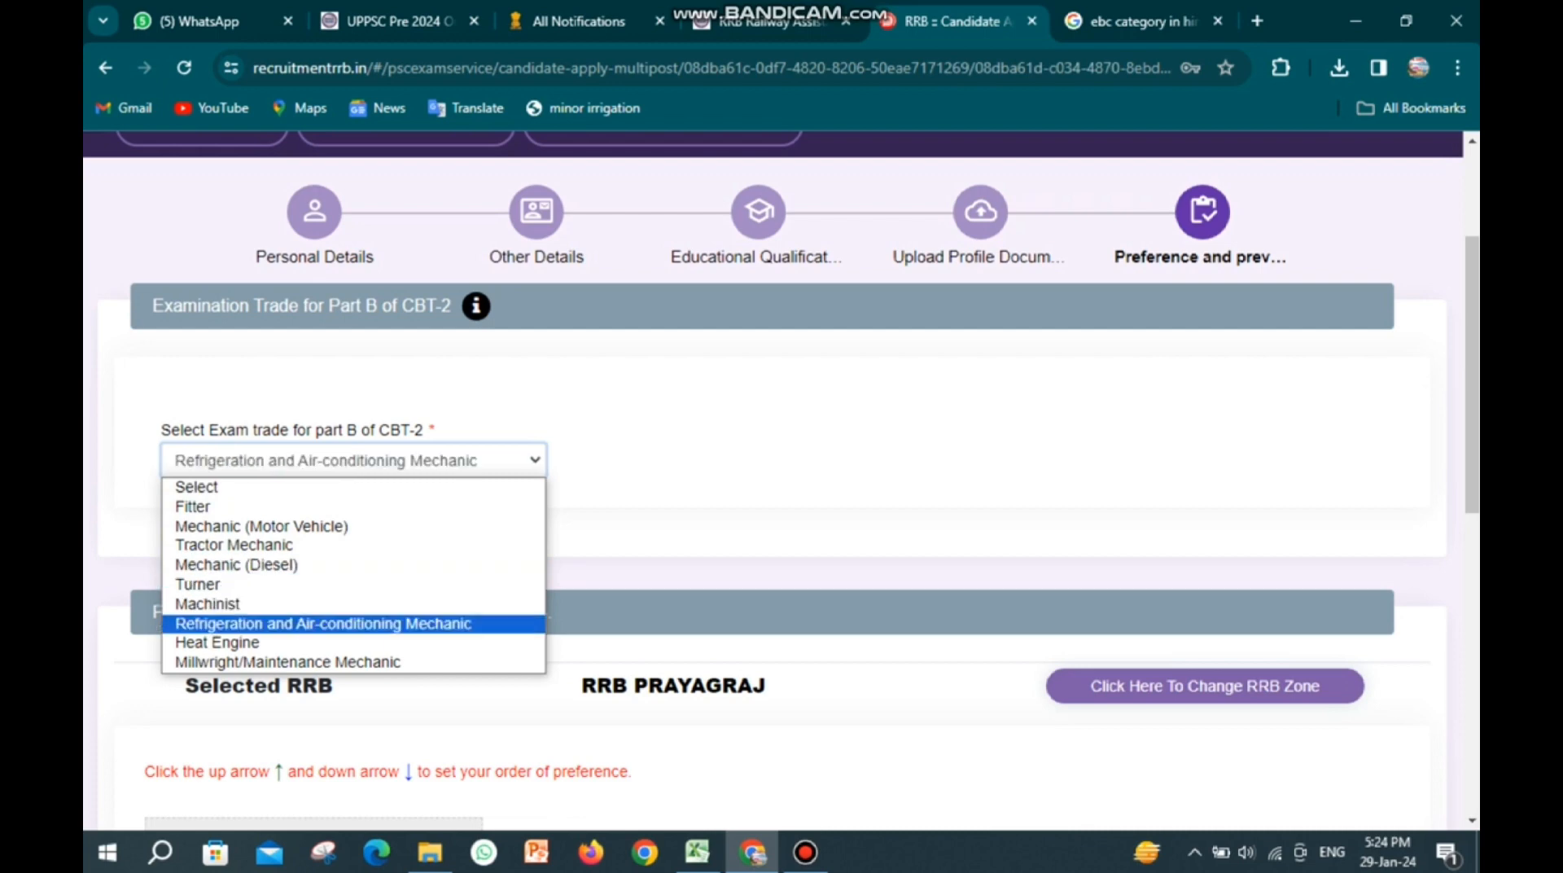
key("Return")
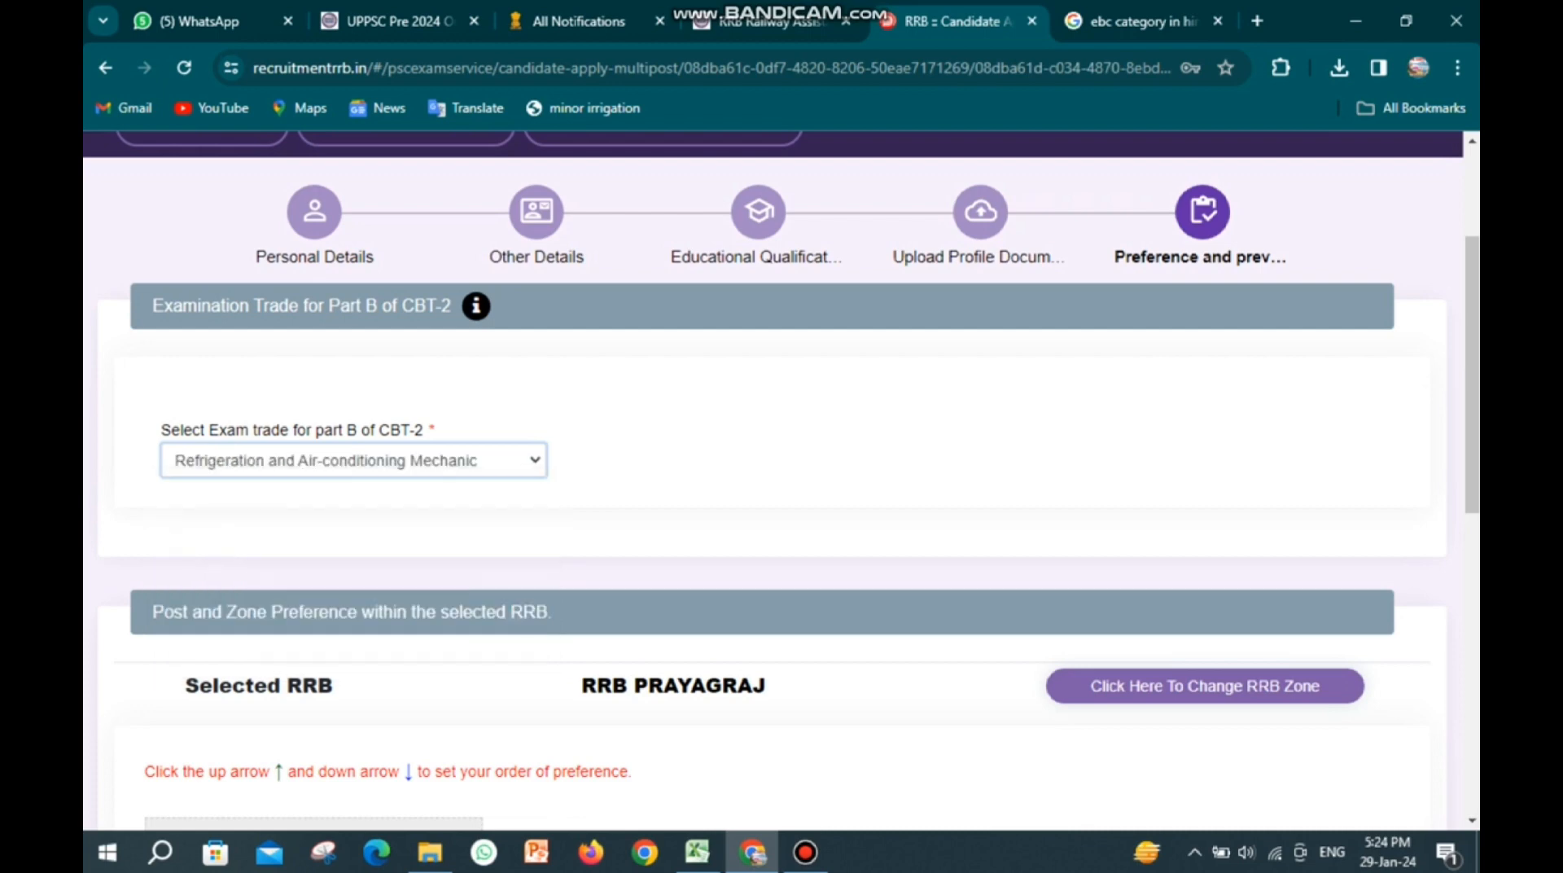
Tick the preference-order and eligibility declarations and enter Patti as the place.
scroll(782, 481, "down", 3)
scroll(781, 480, "down", 1)
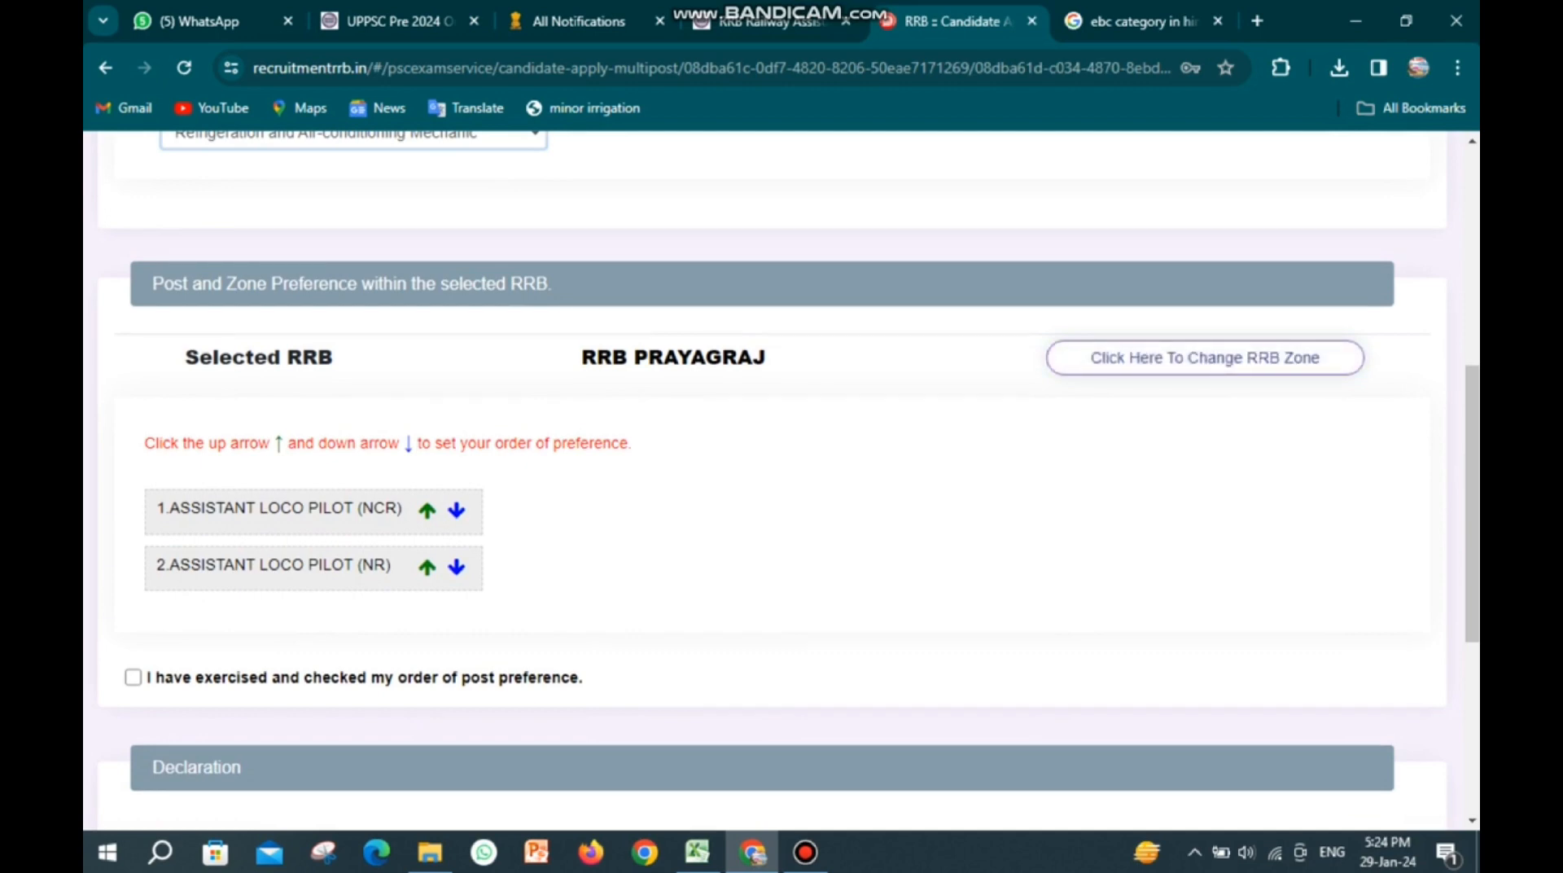
scroll(782, 481, "down", 4)
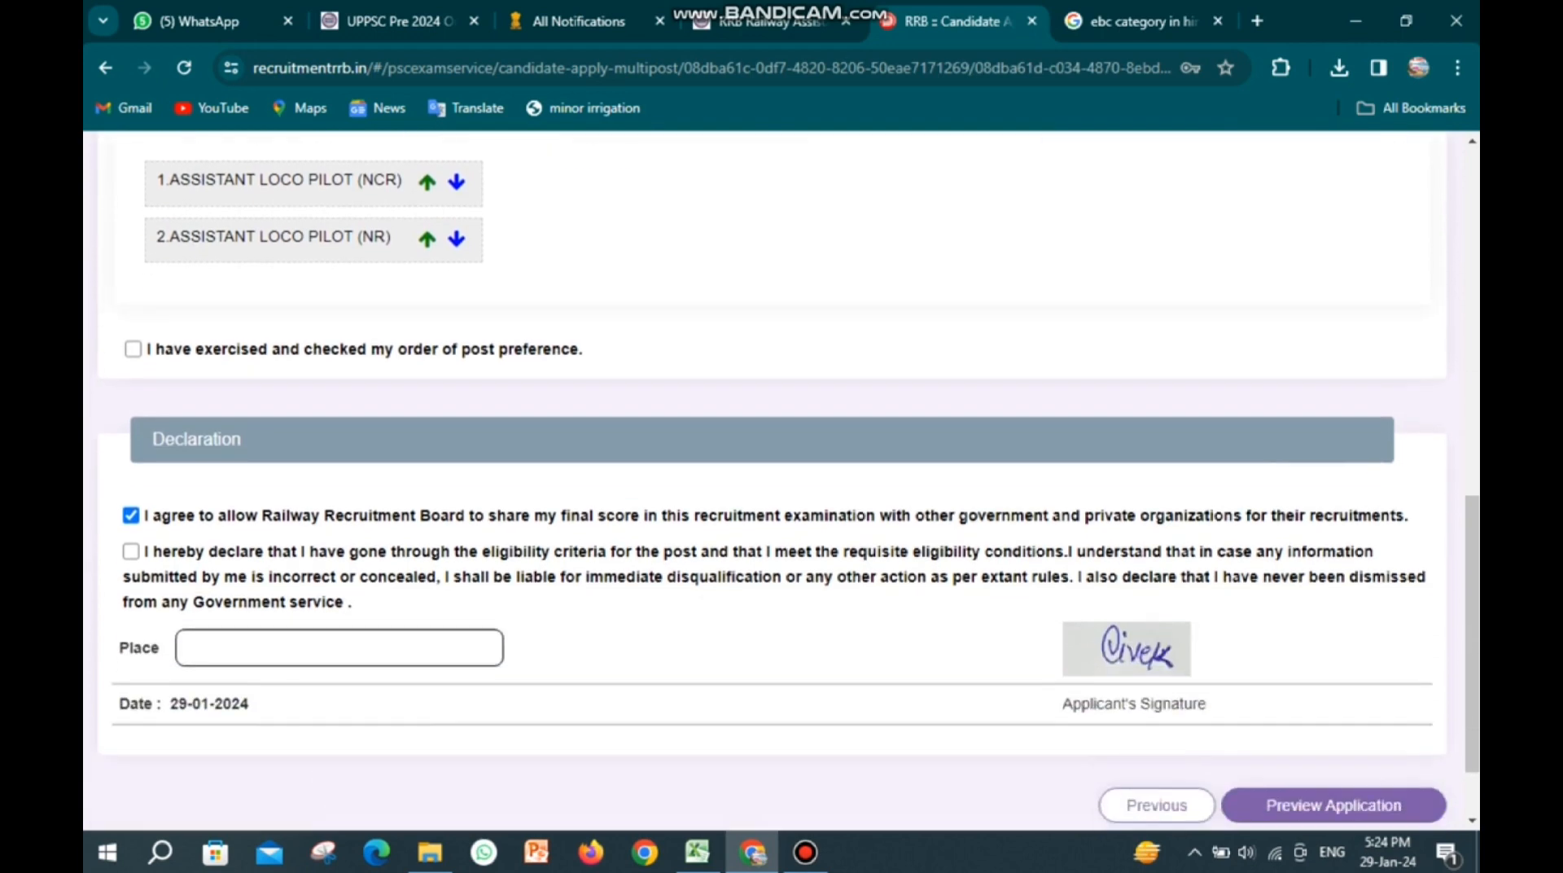
left_click(132, 350)
scroll(782, 481, "down", 1)
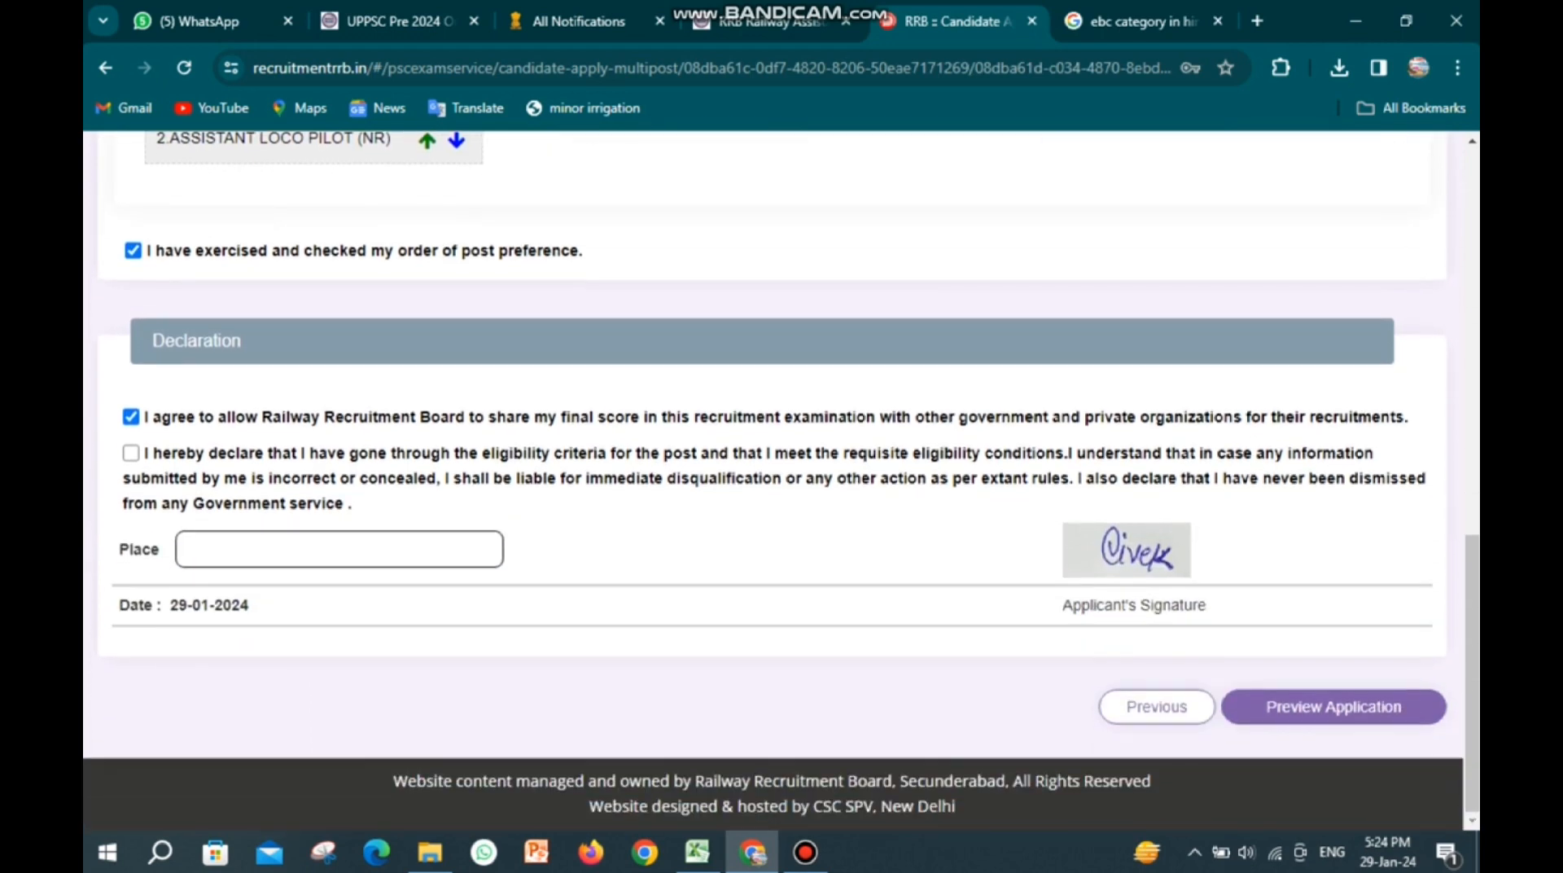
left_click(130, 453)
type("Patti")
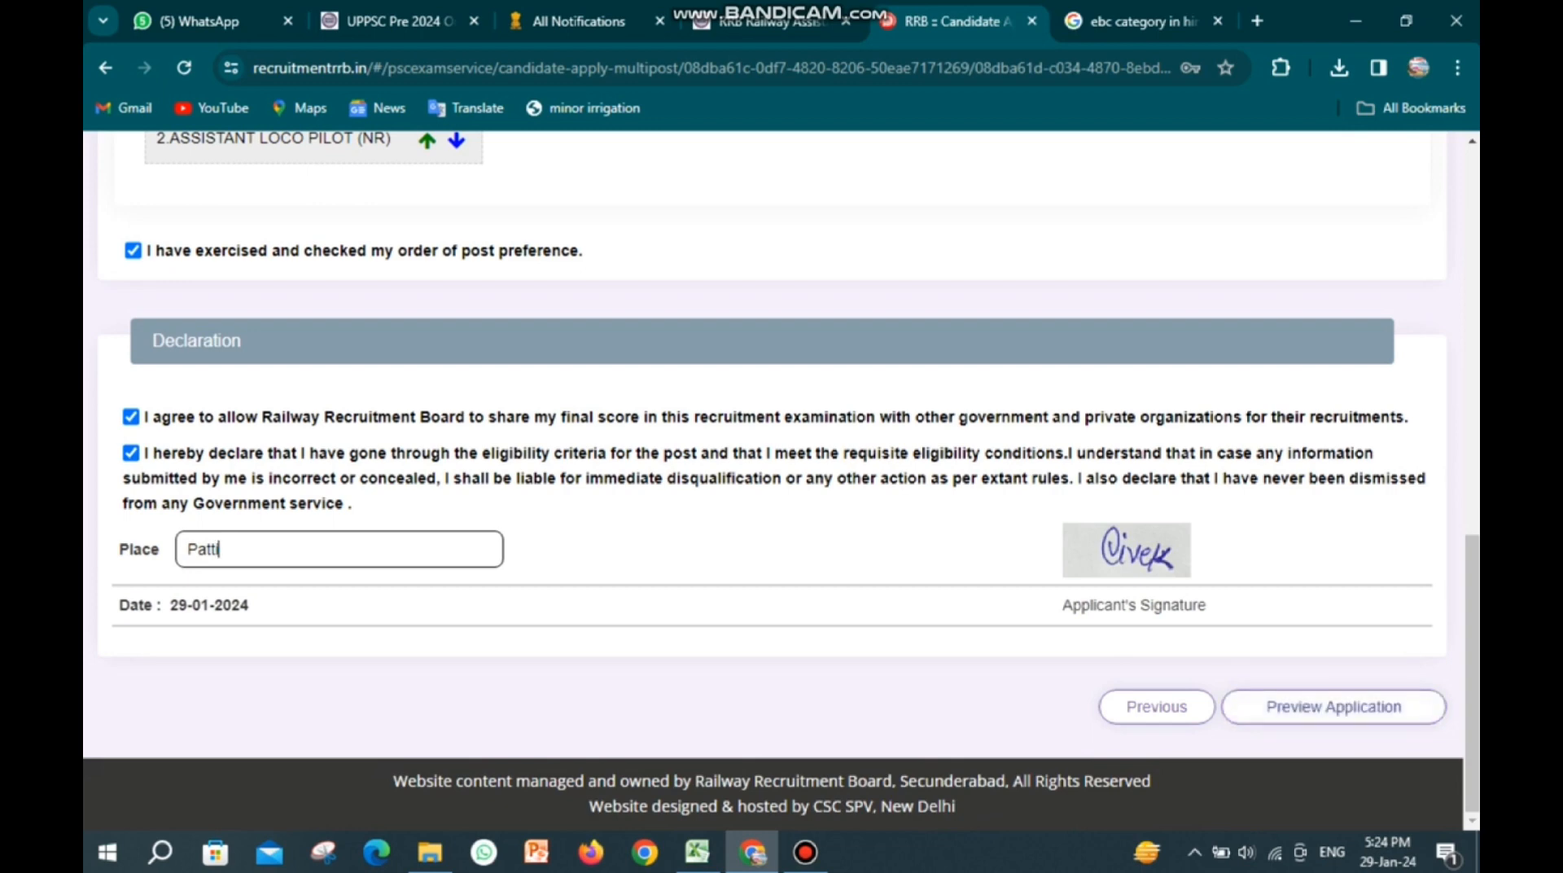
Preview the application, tick the re-checked confirmation, and submit it.
left_click(1334, 707)
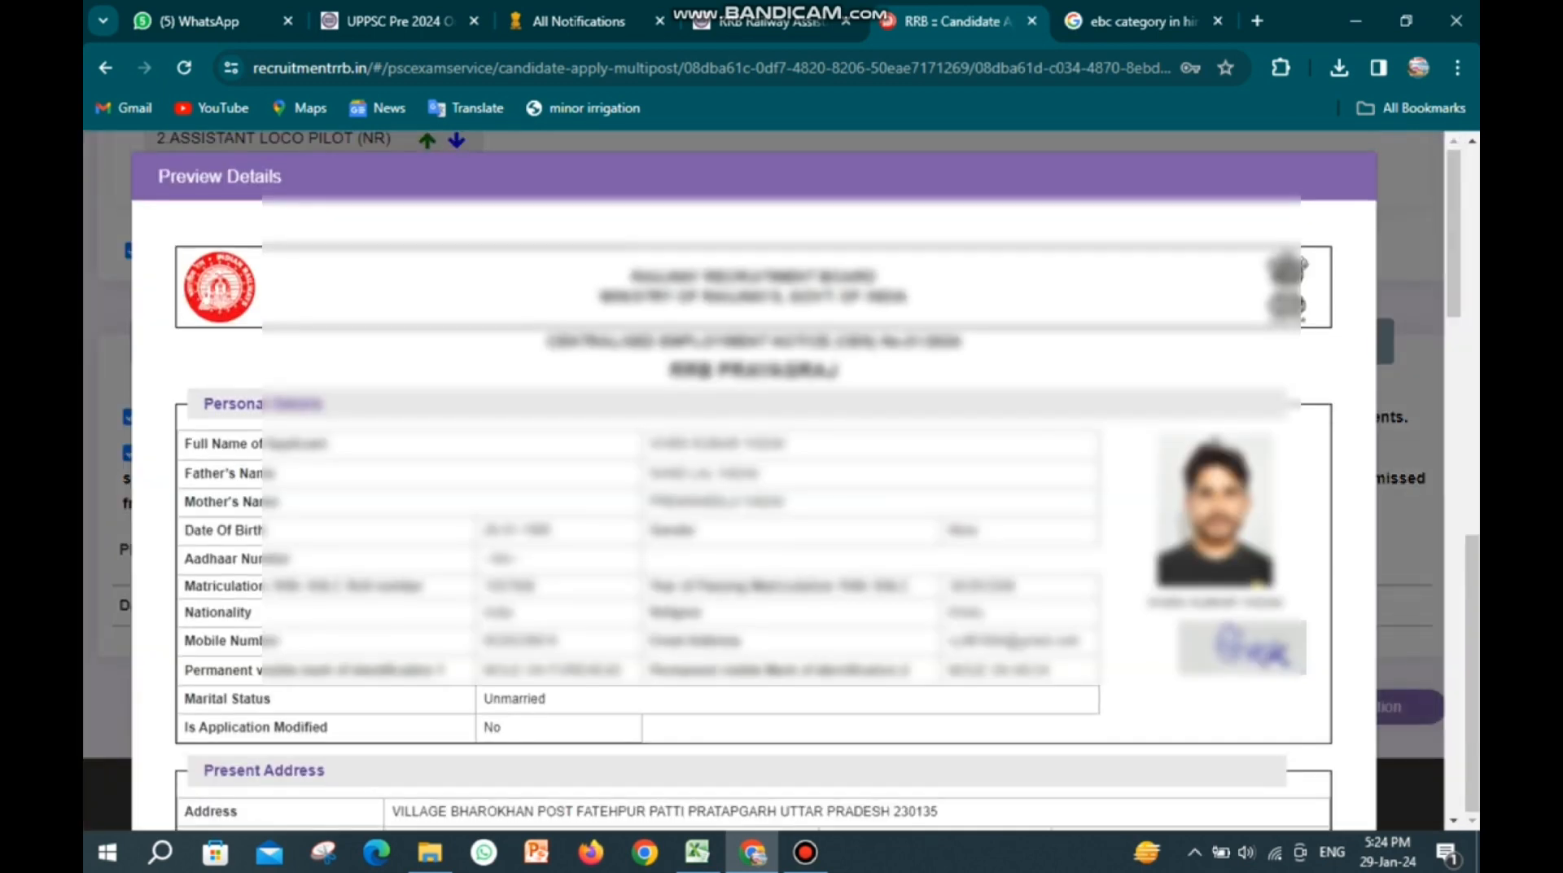
scroll(753, 480, "down", 15)
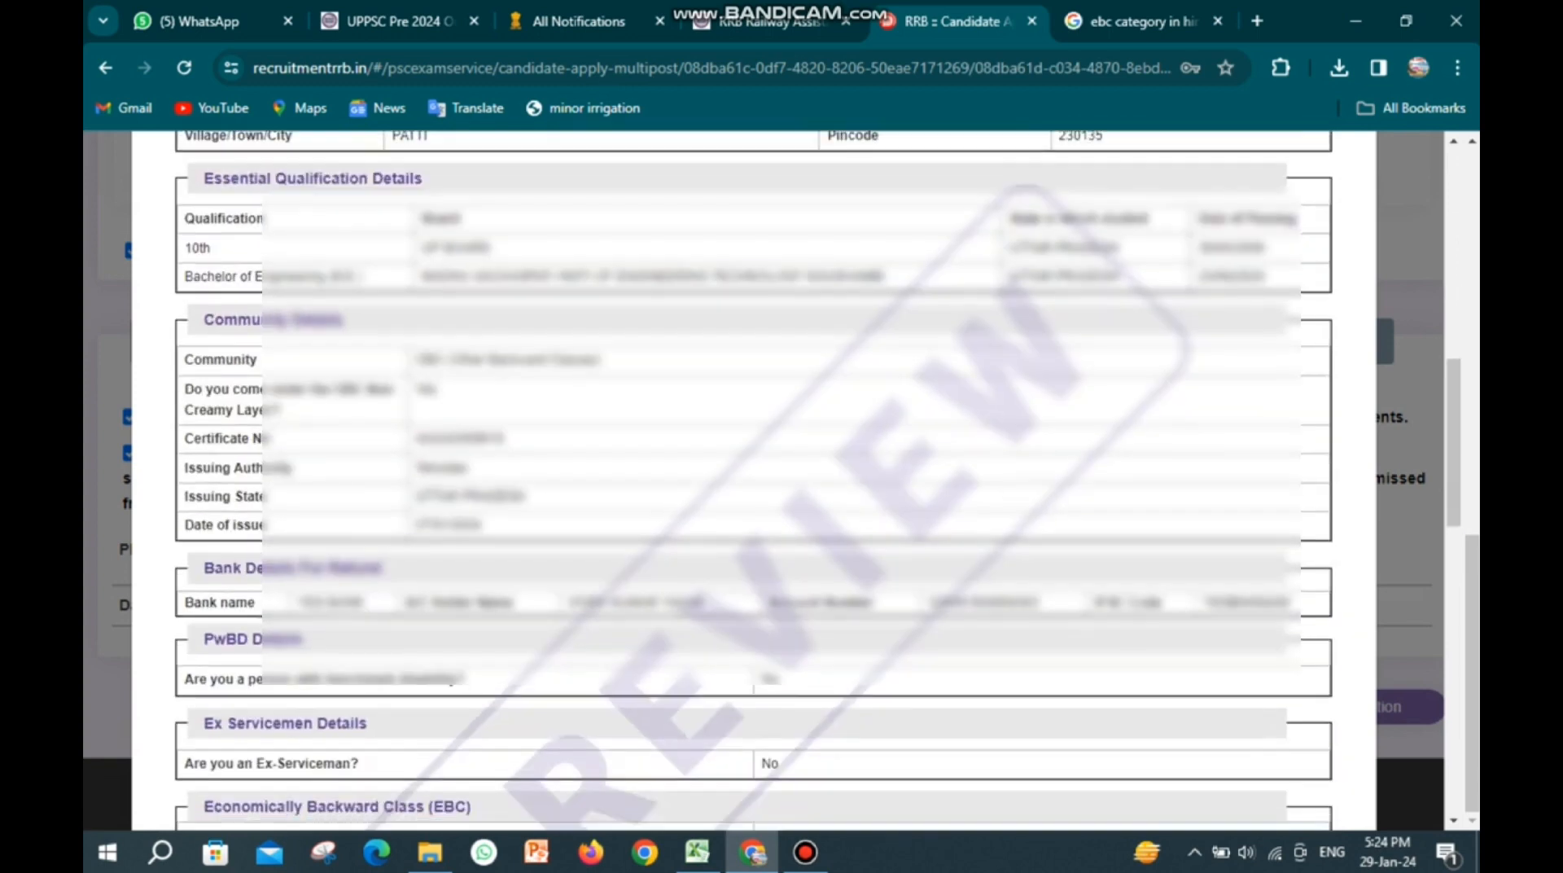
scroll(753, 481, "down", 15)
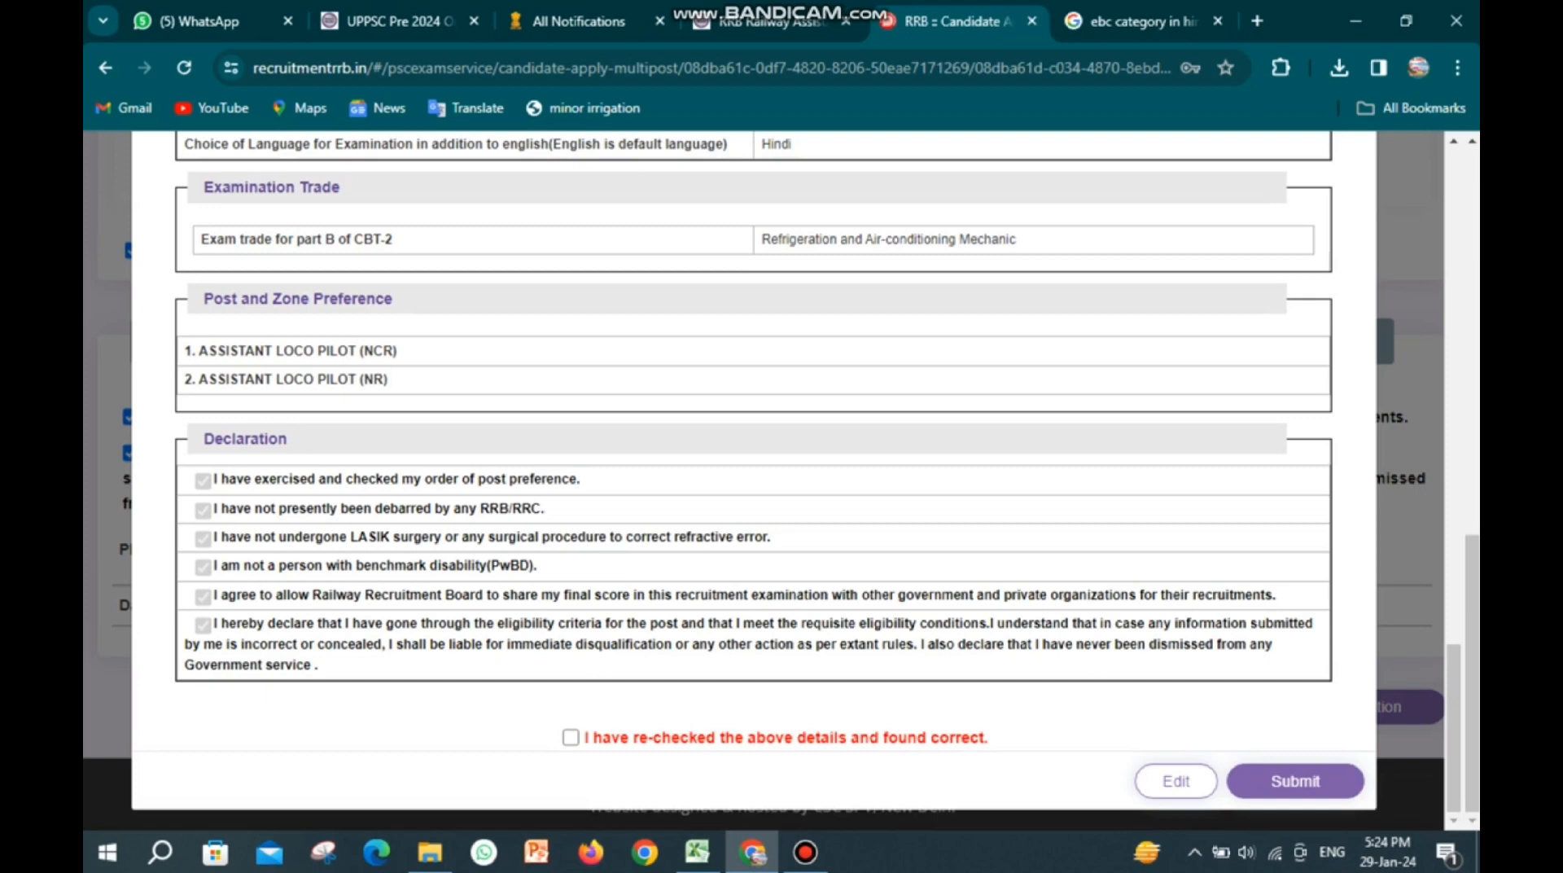
left_click(571, 736)
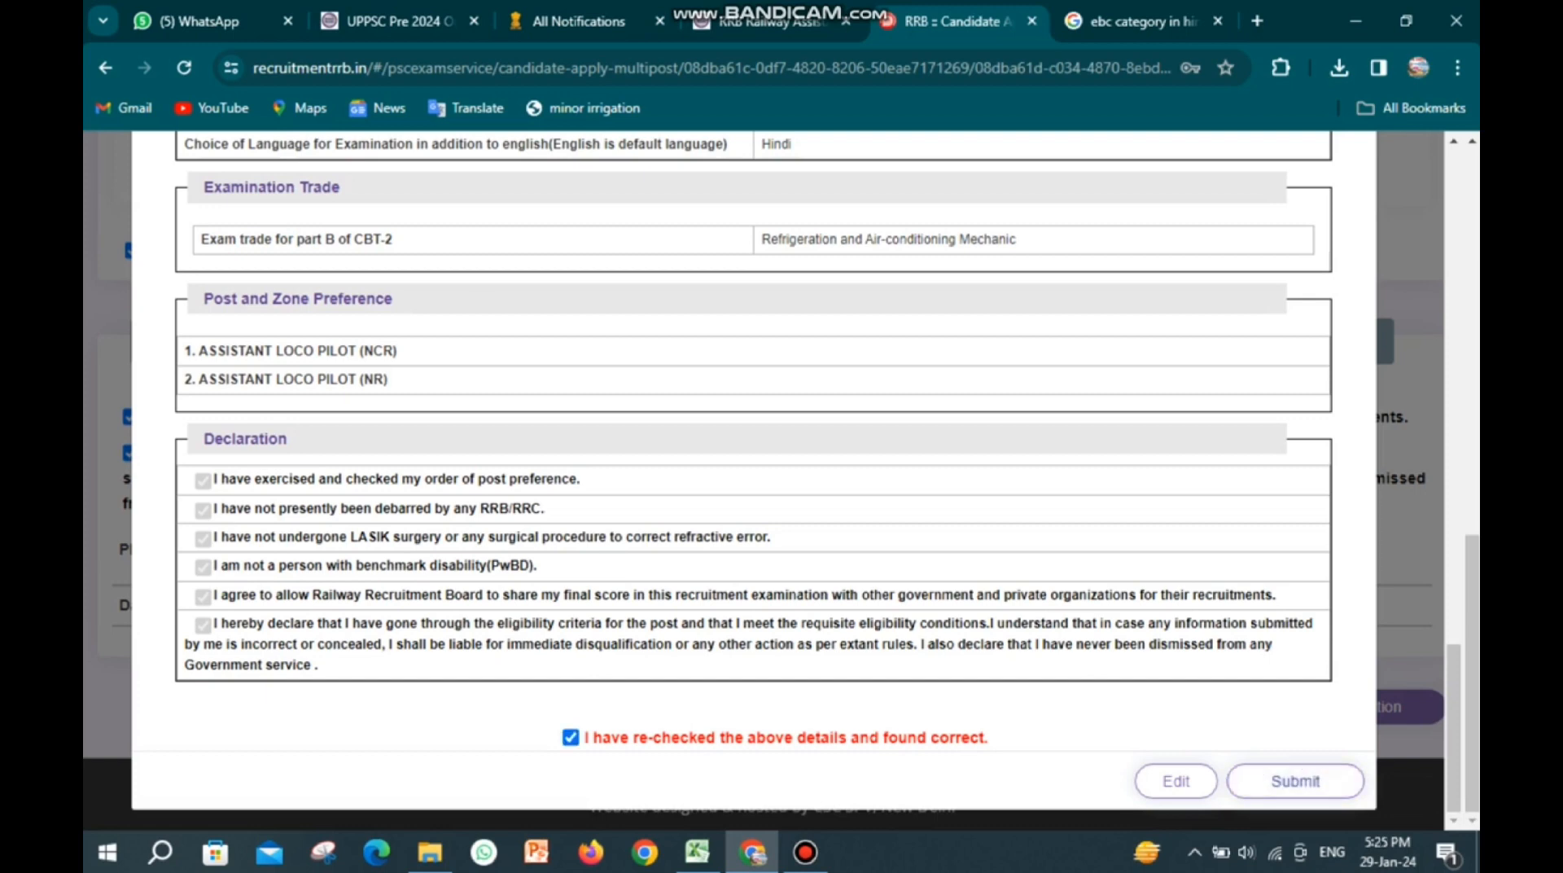
left_click(1295, 781)
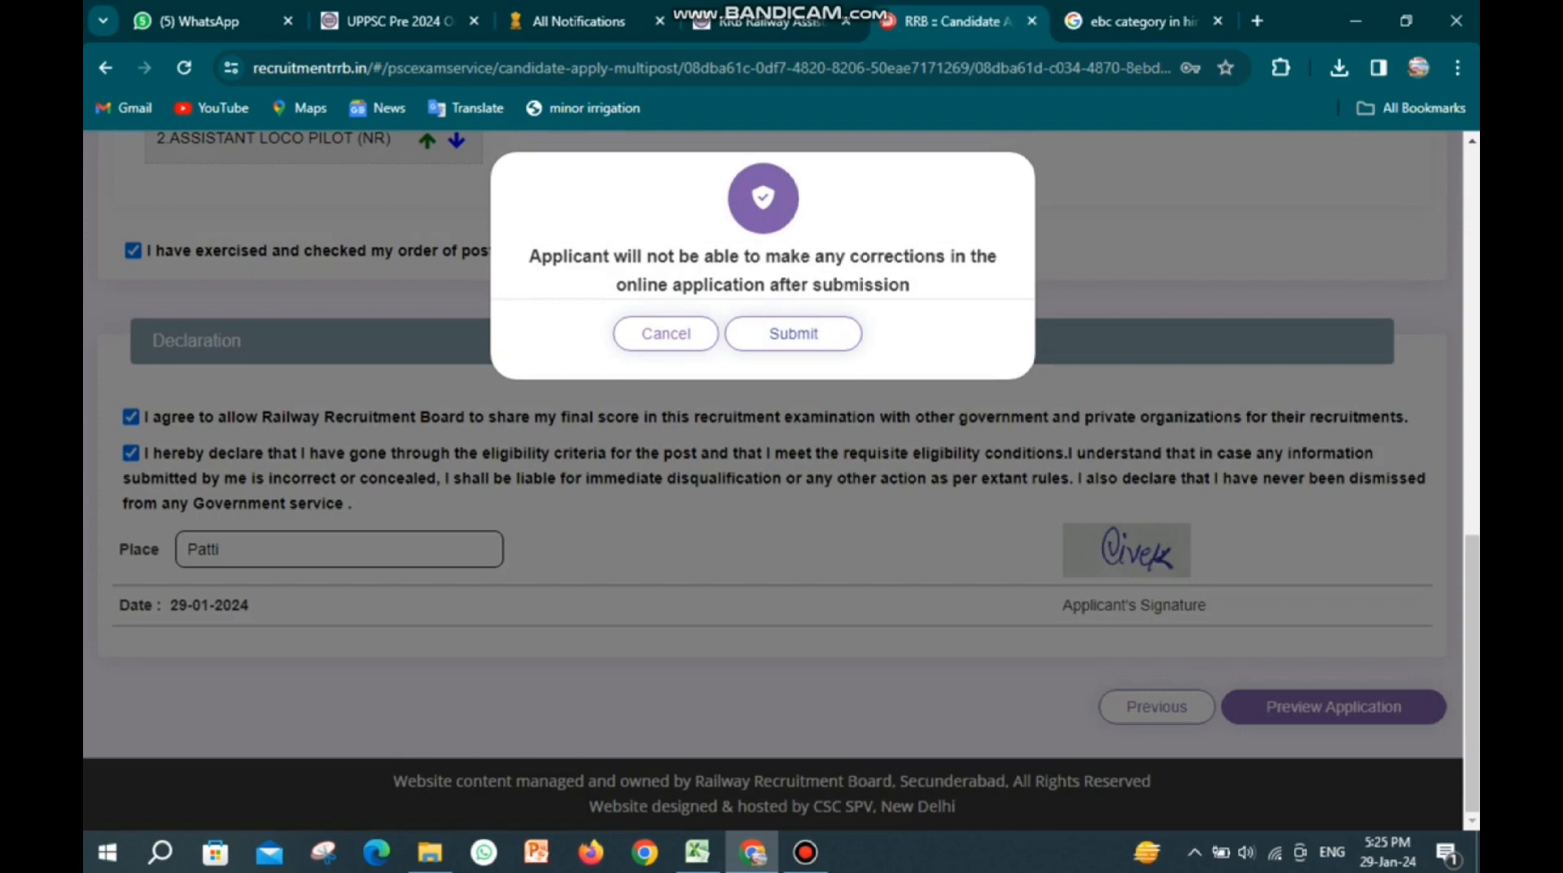
Confirm final submission and pay the ₹500.00 fee in SBIePay by UPI QR code.
left_click(794, 334)
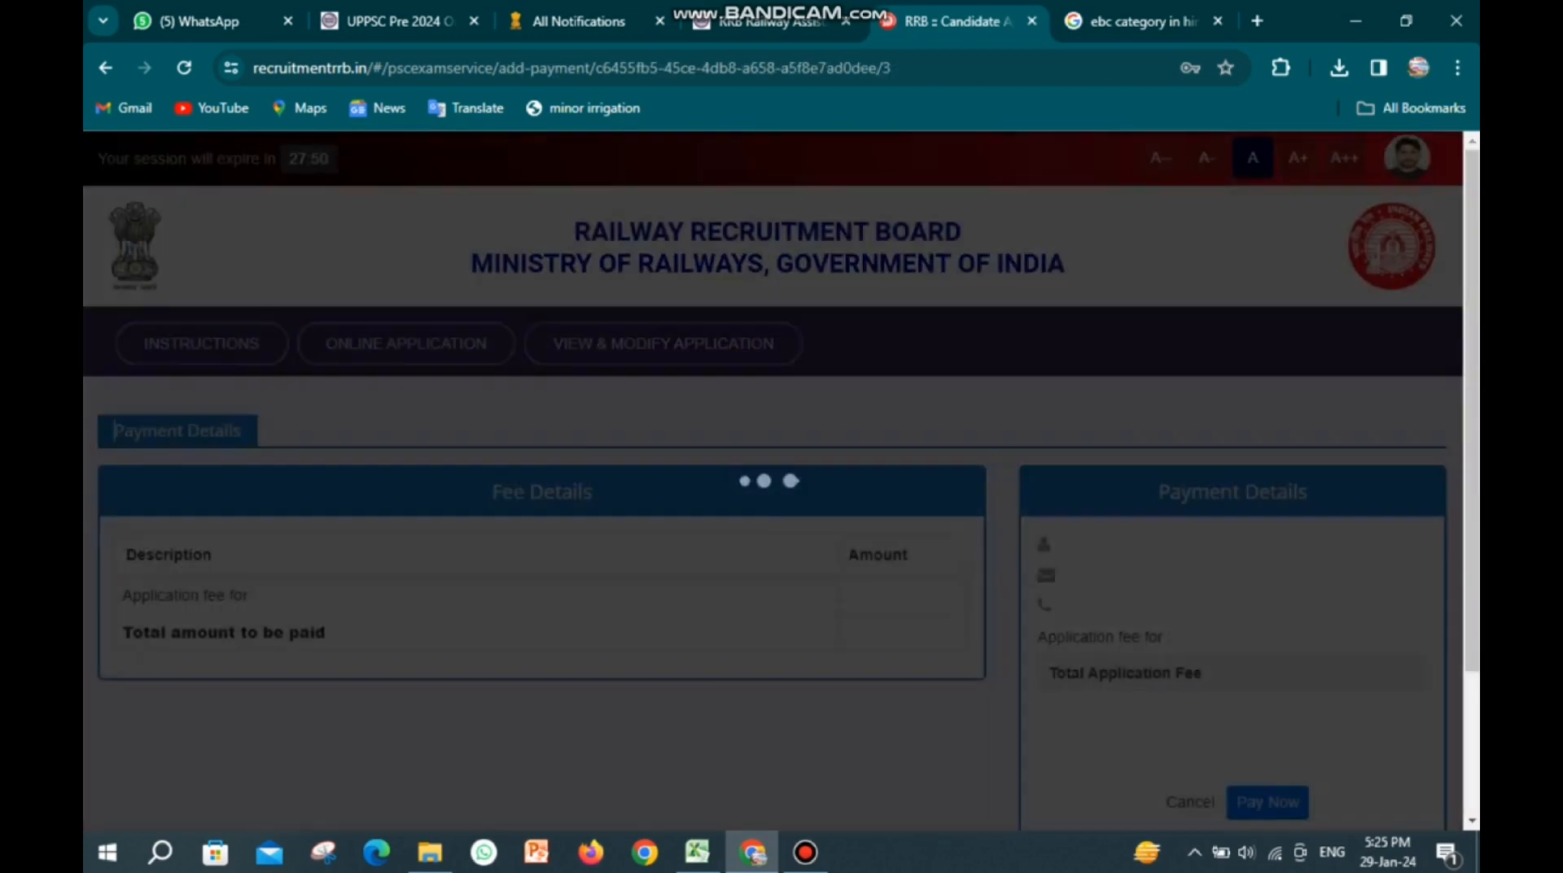
scroll(773, 480, "down", 3)
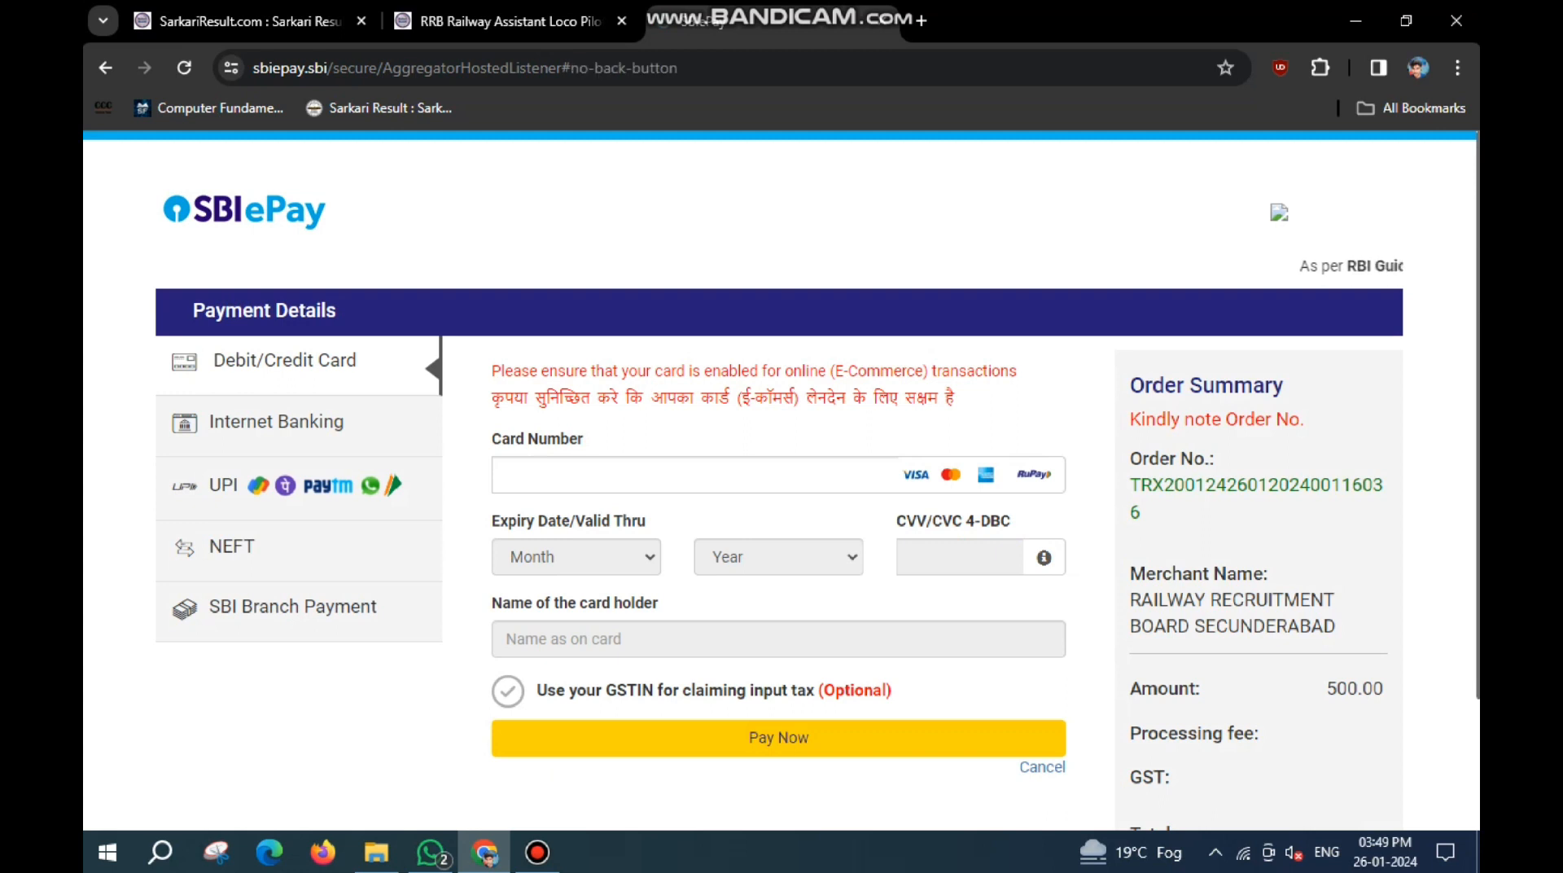
left_click(277, 422)
scroll(779, 489, "down", 1)
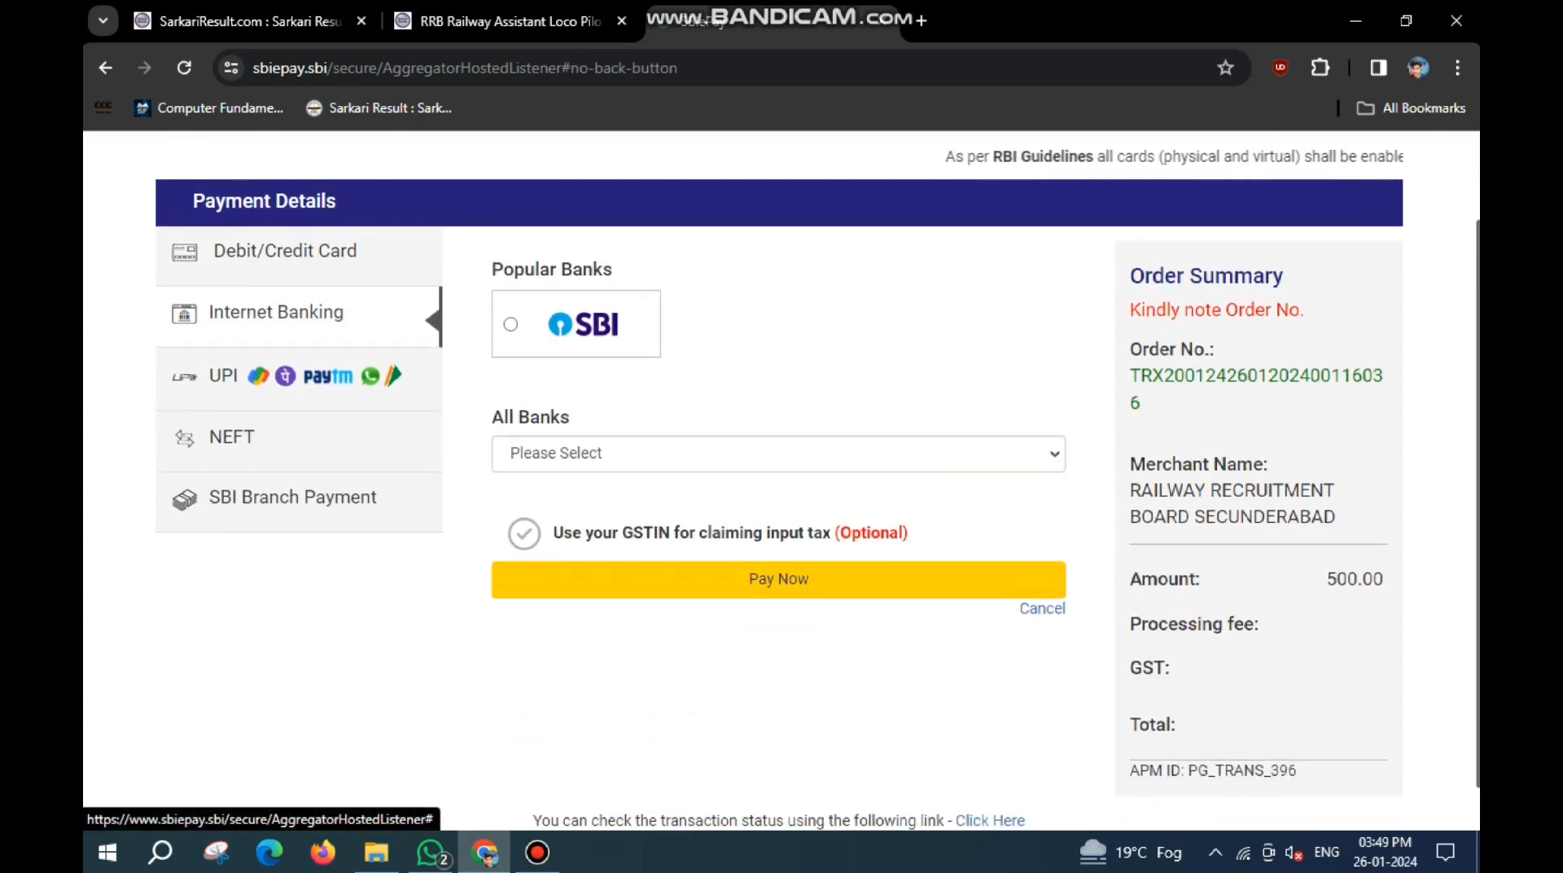
left_click(244, 377)
left_click(662, 314)
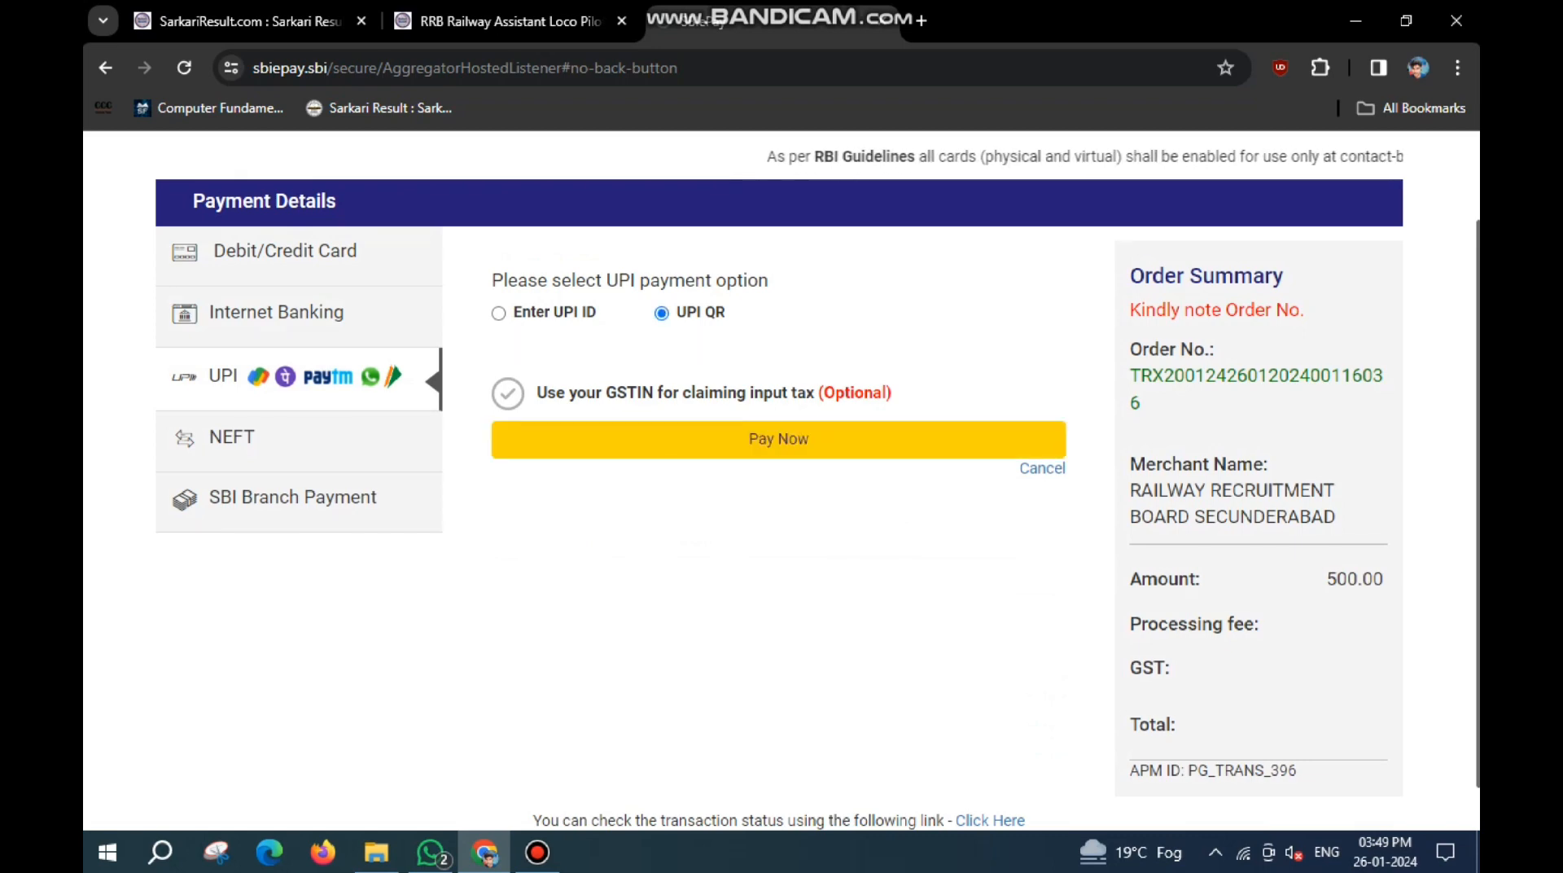
left_click(779, 440)
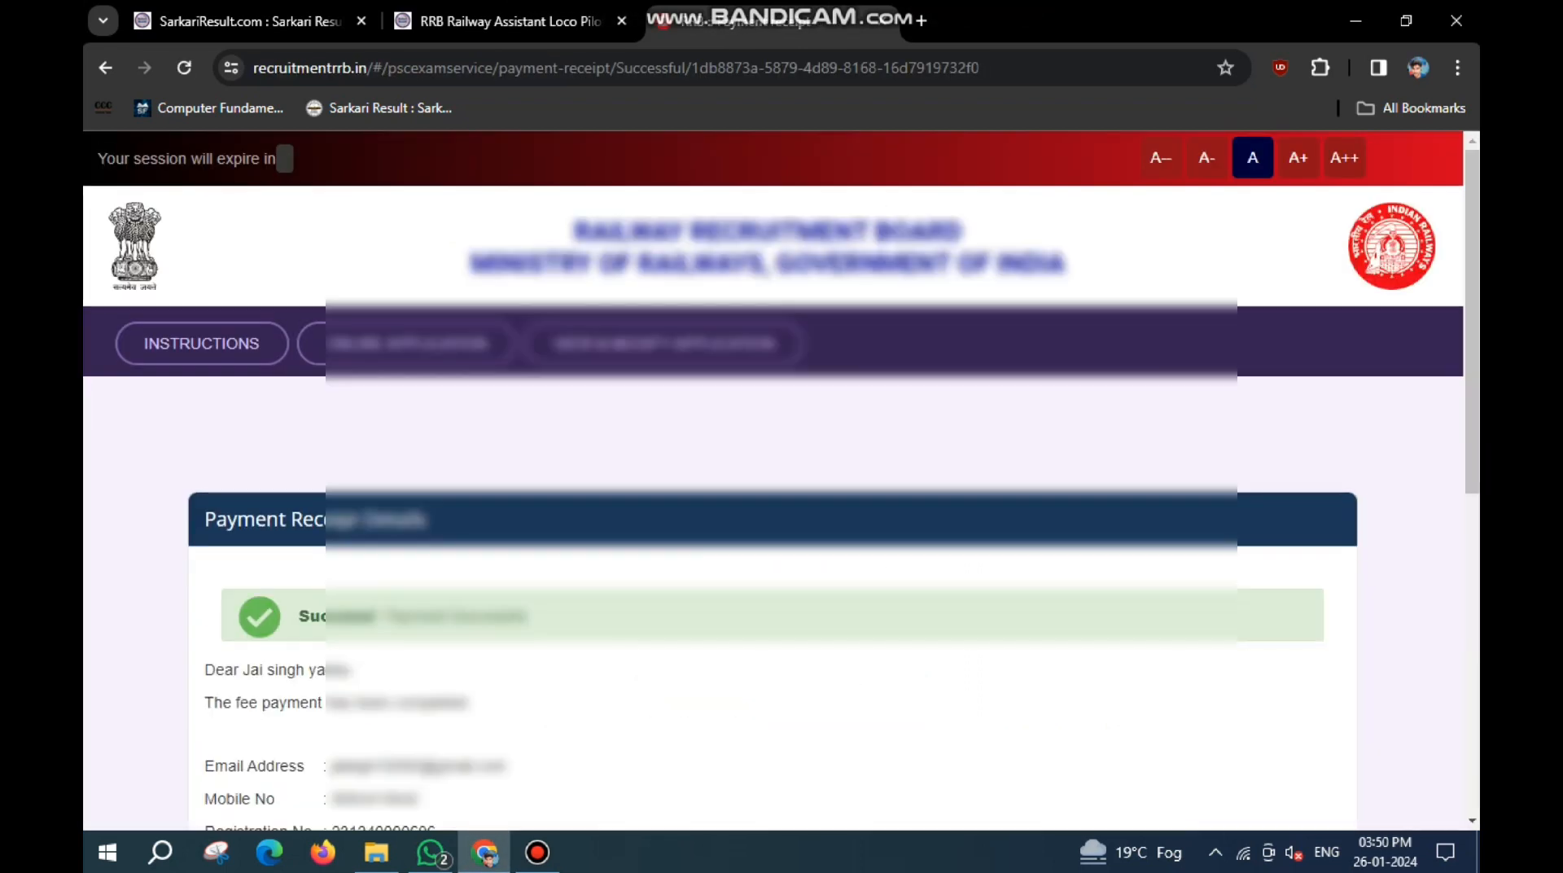
Go back from the payment receipt to the My Application page.
scroll(781, 481, "down", 7)
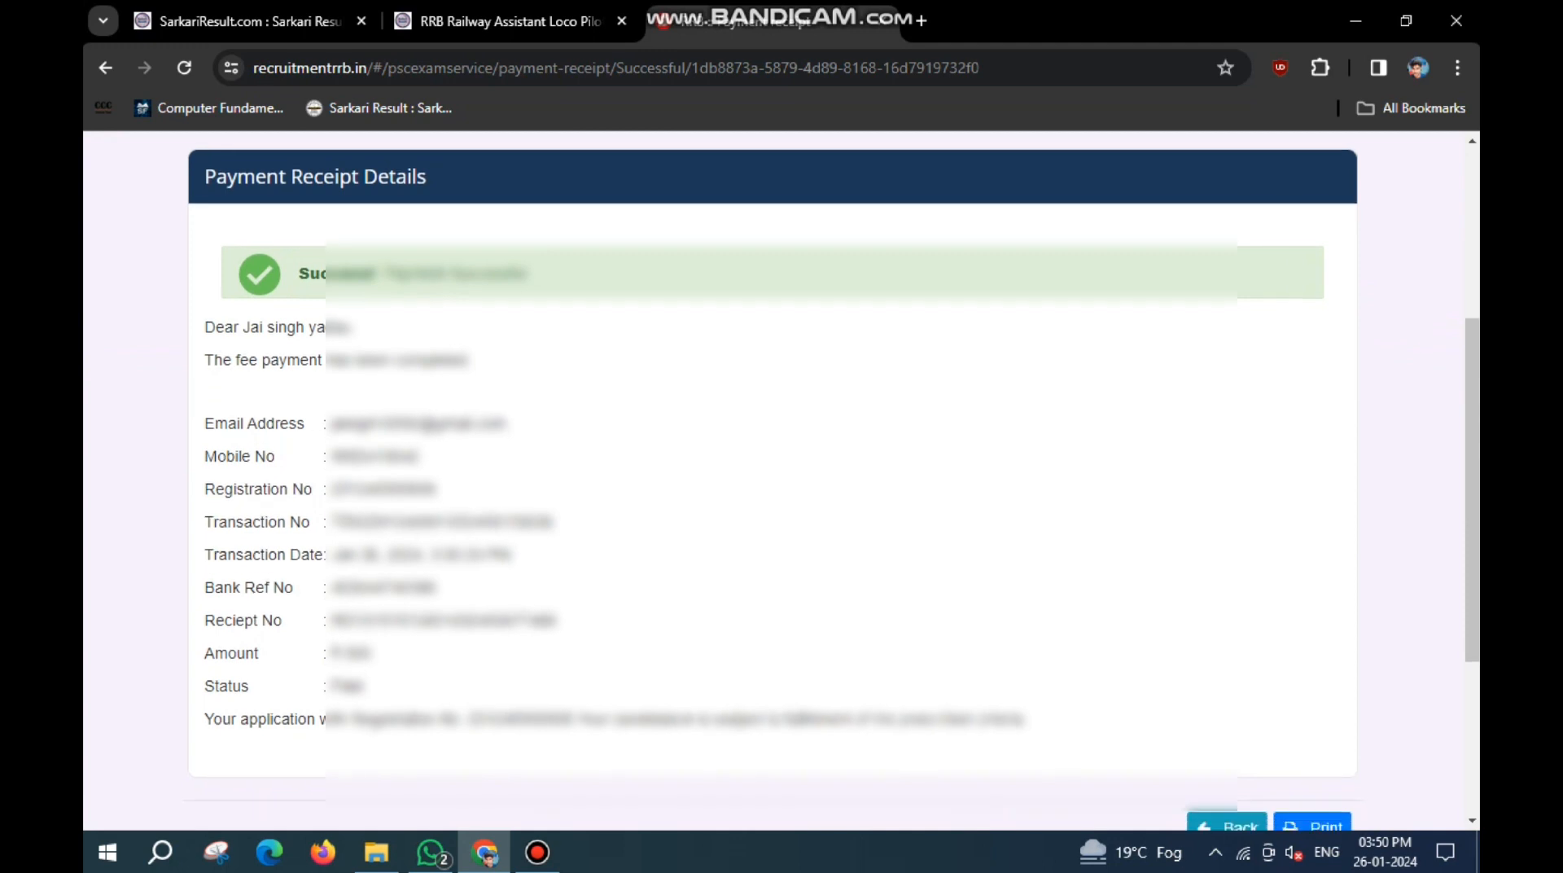
scroll(782, 480, "up", 3)
scroll(781, 480, "up", 1)
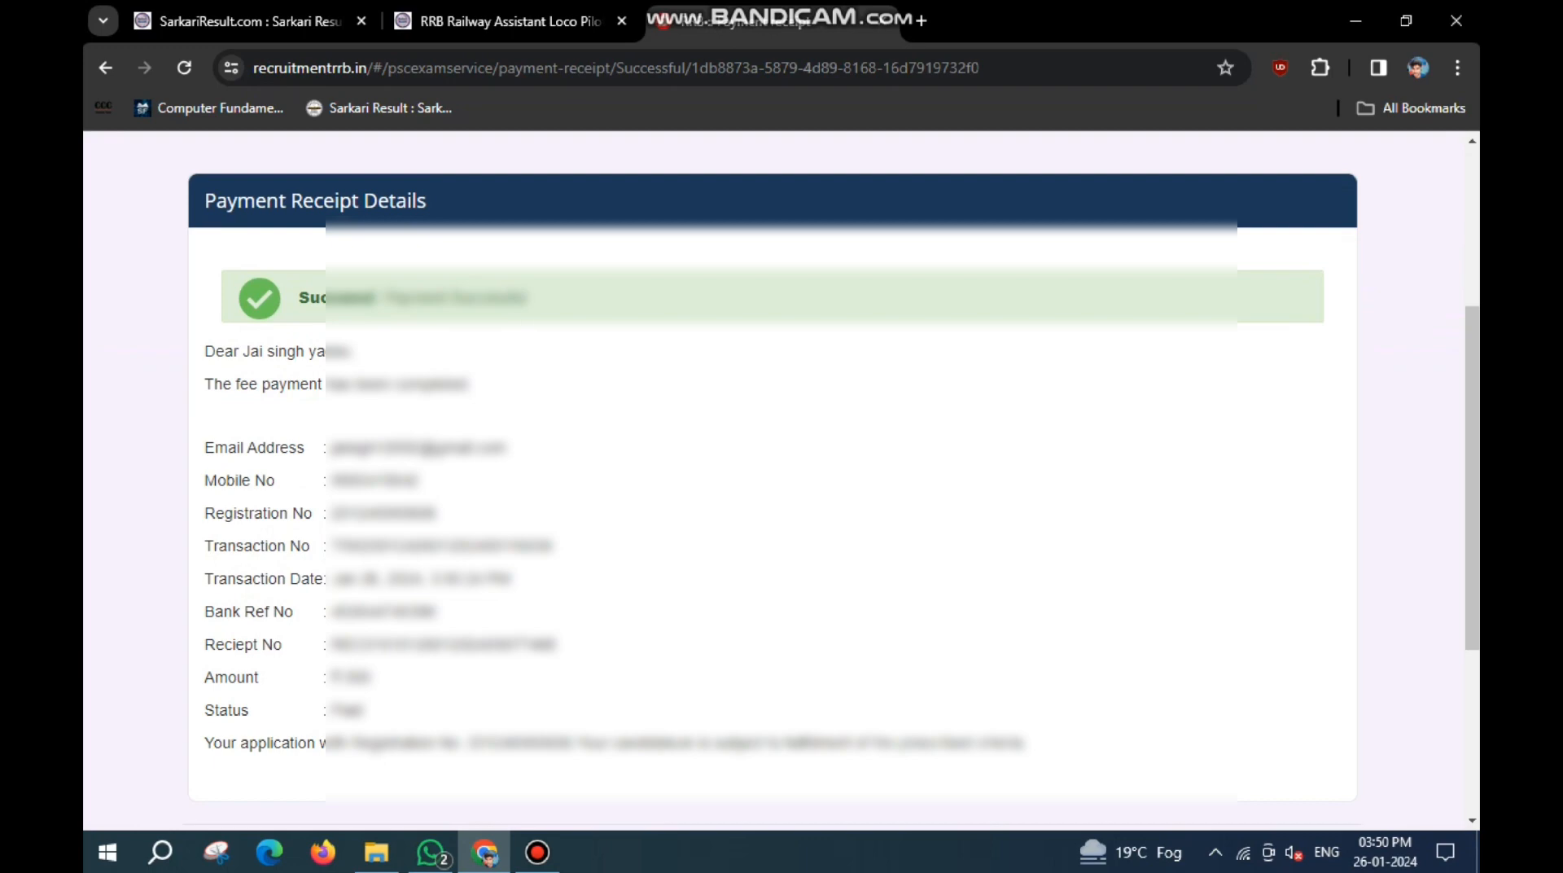
scroll(782, 481, "down", 3)
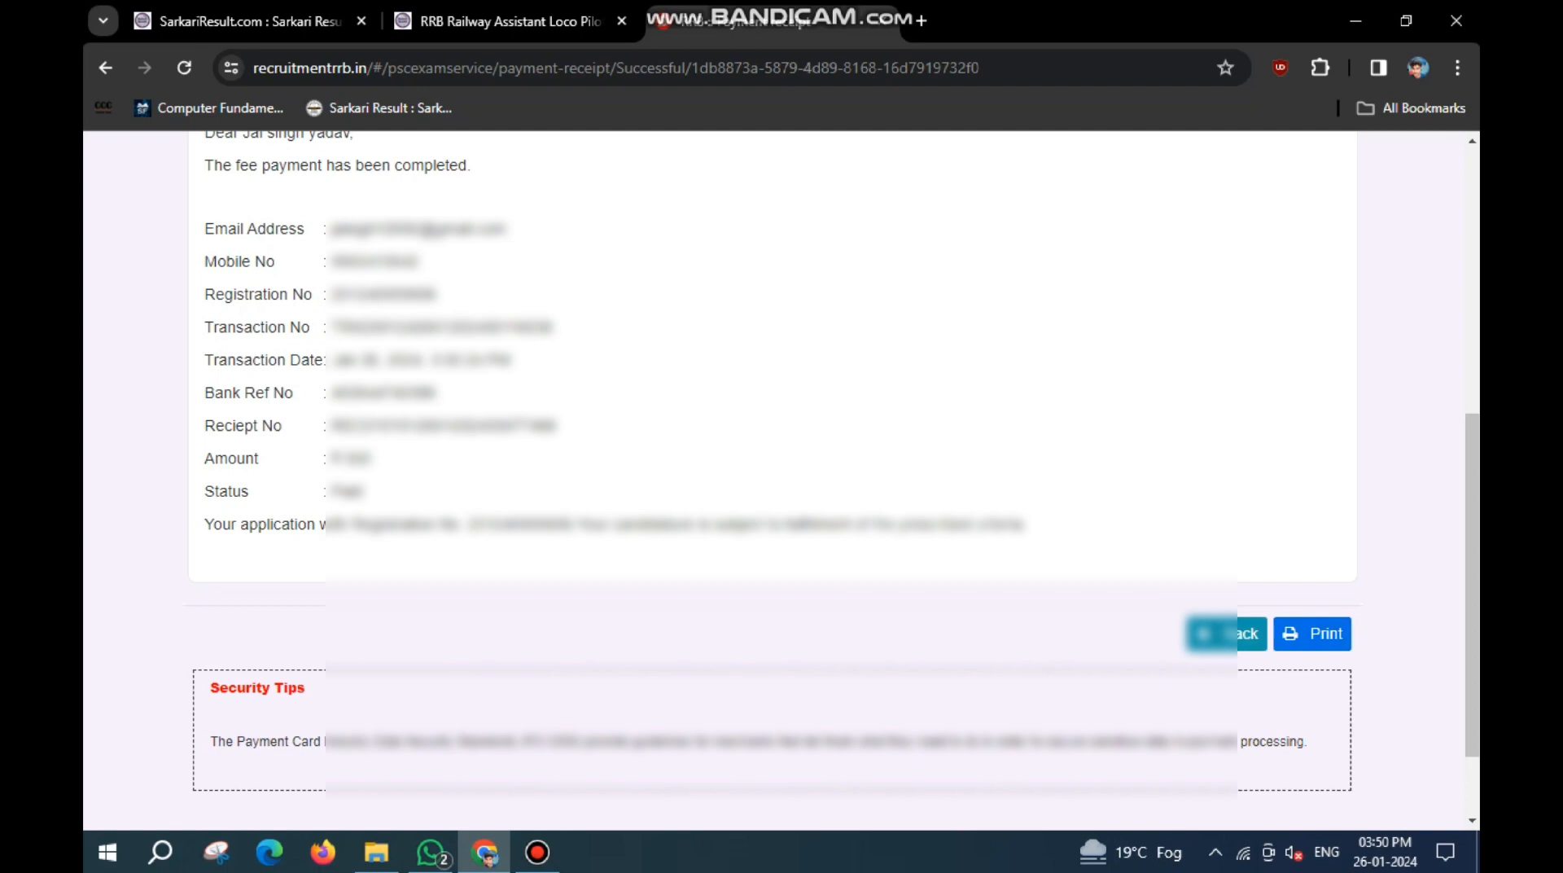
left_click(1230, 634)
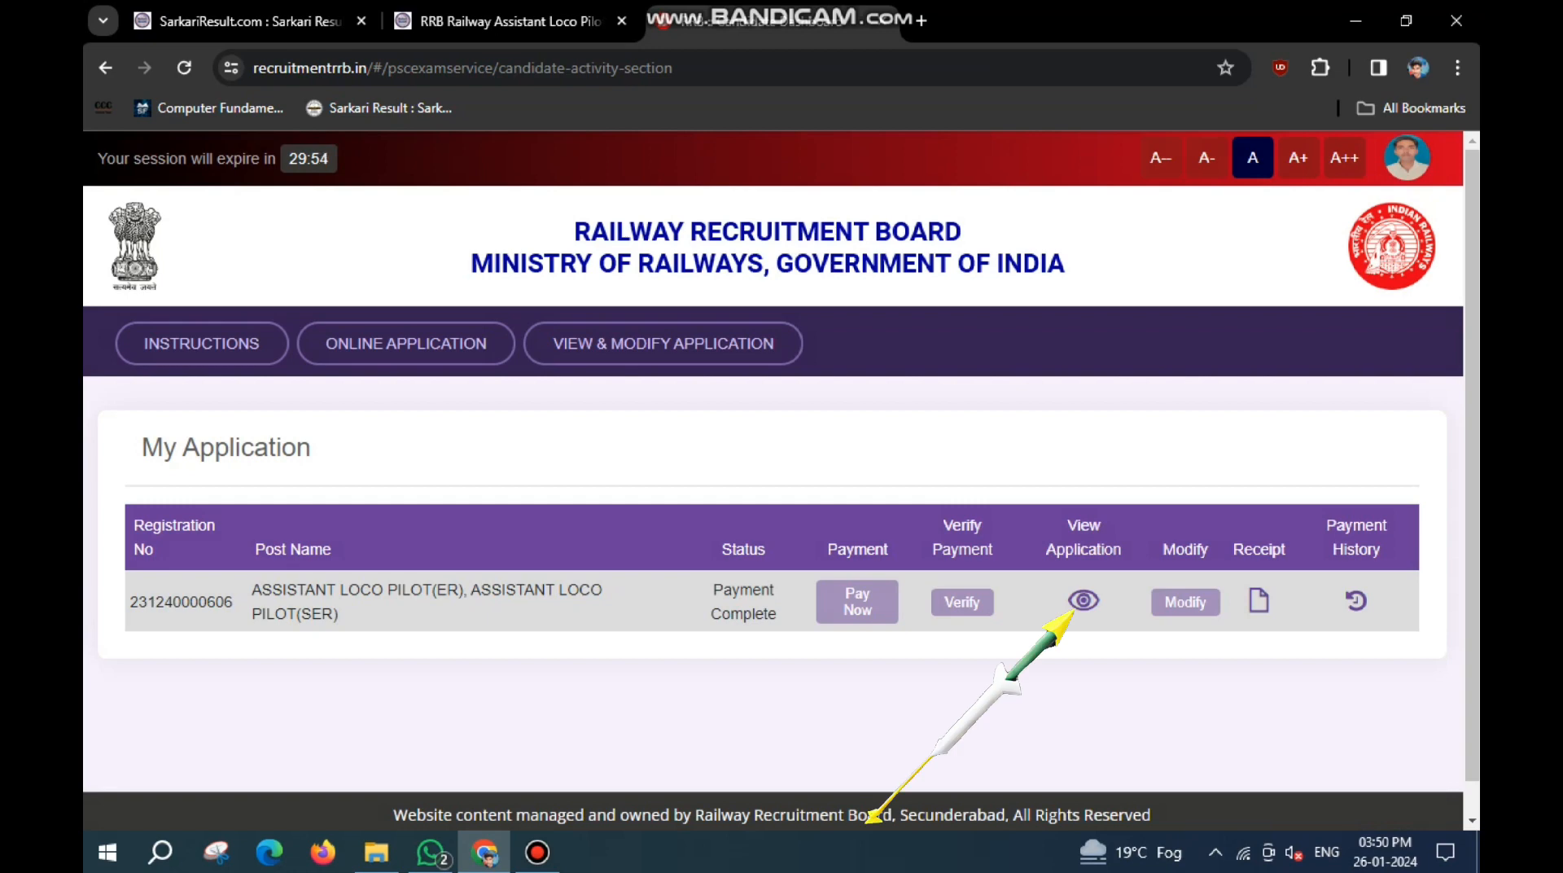
View the submitted application in full and print it.
left_click(1083, 601)
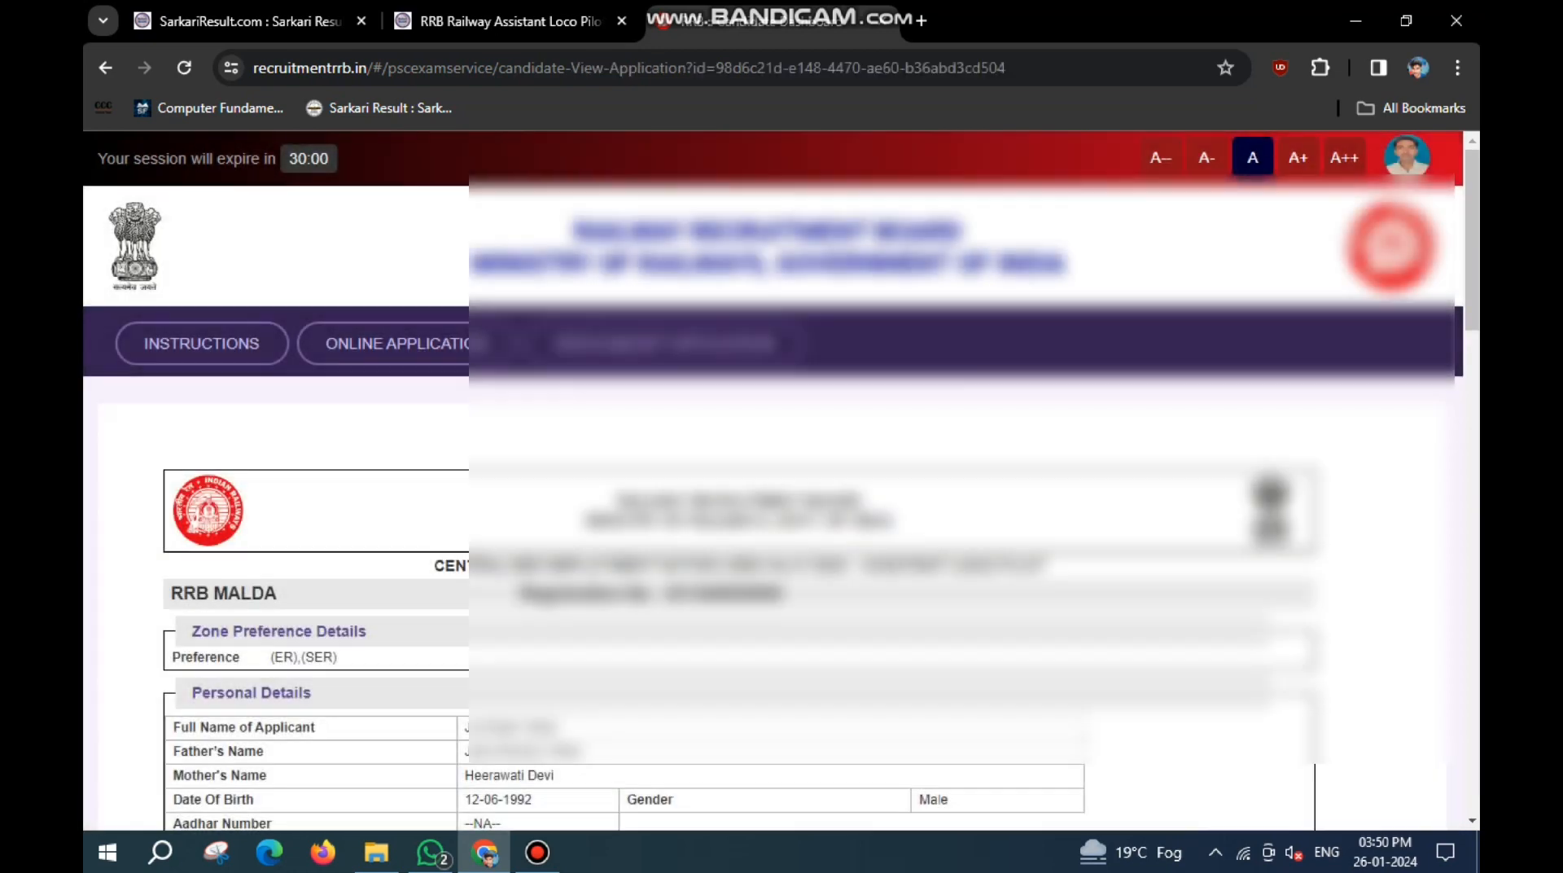
scroll(782, 481, "down", 20)
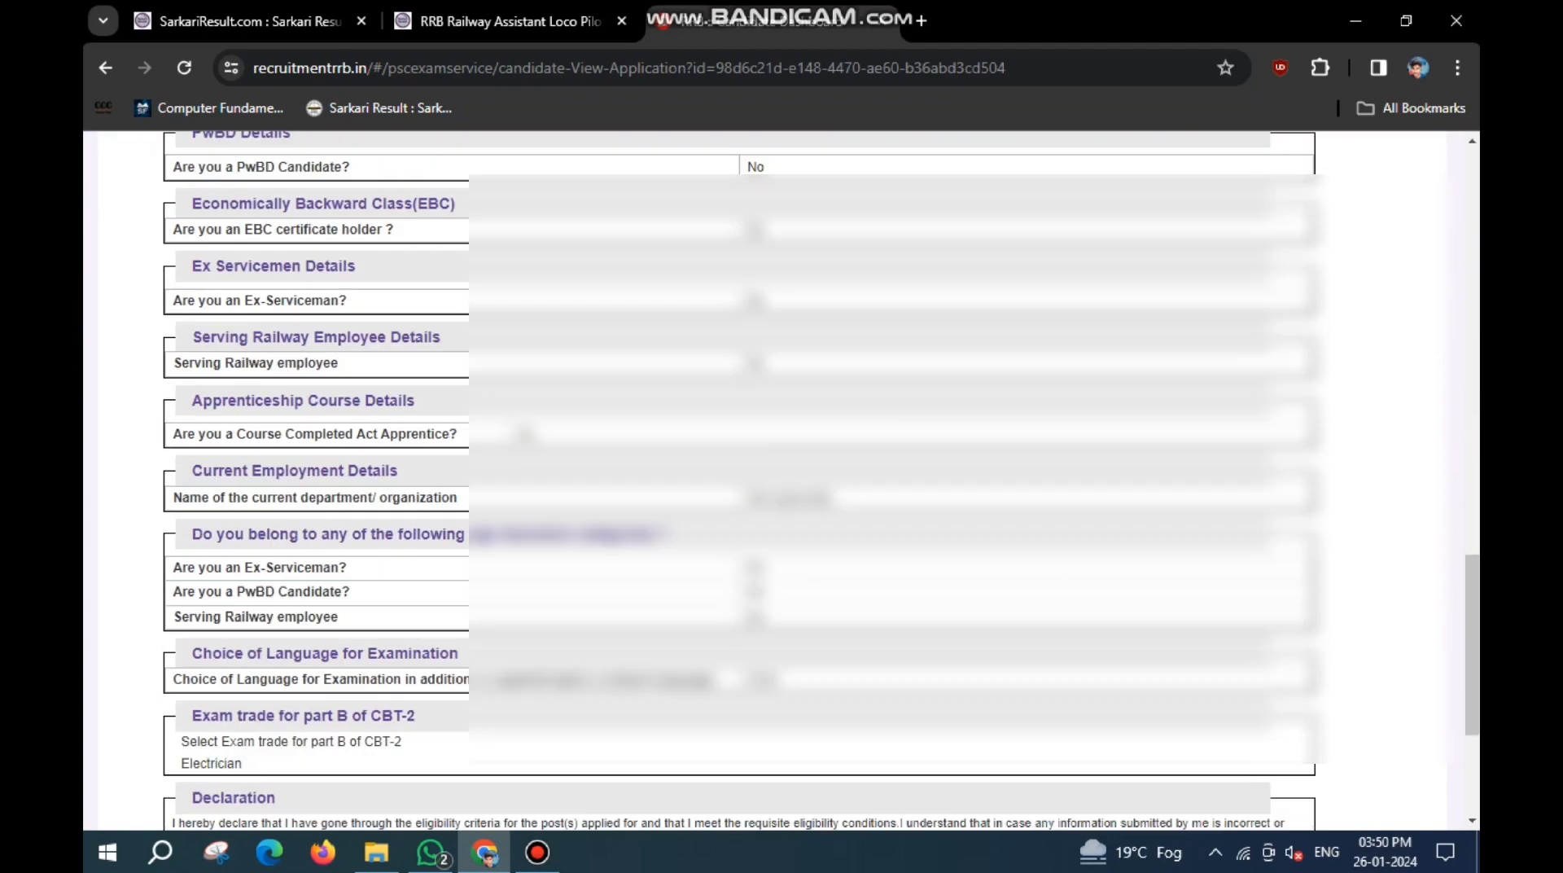
scroll(781, 480, "down", 4)
scroll(782, 481, "up", 20)
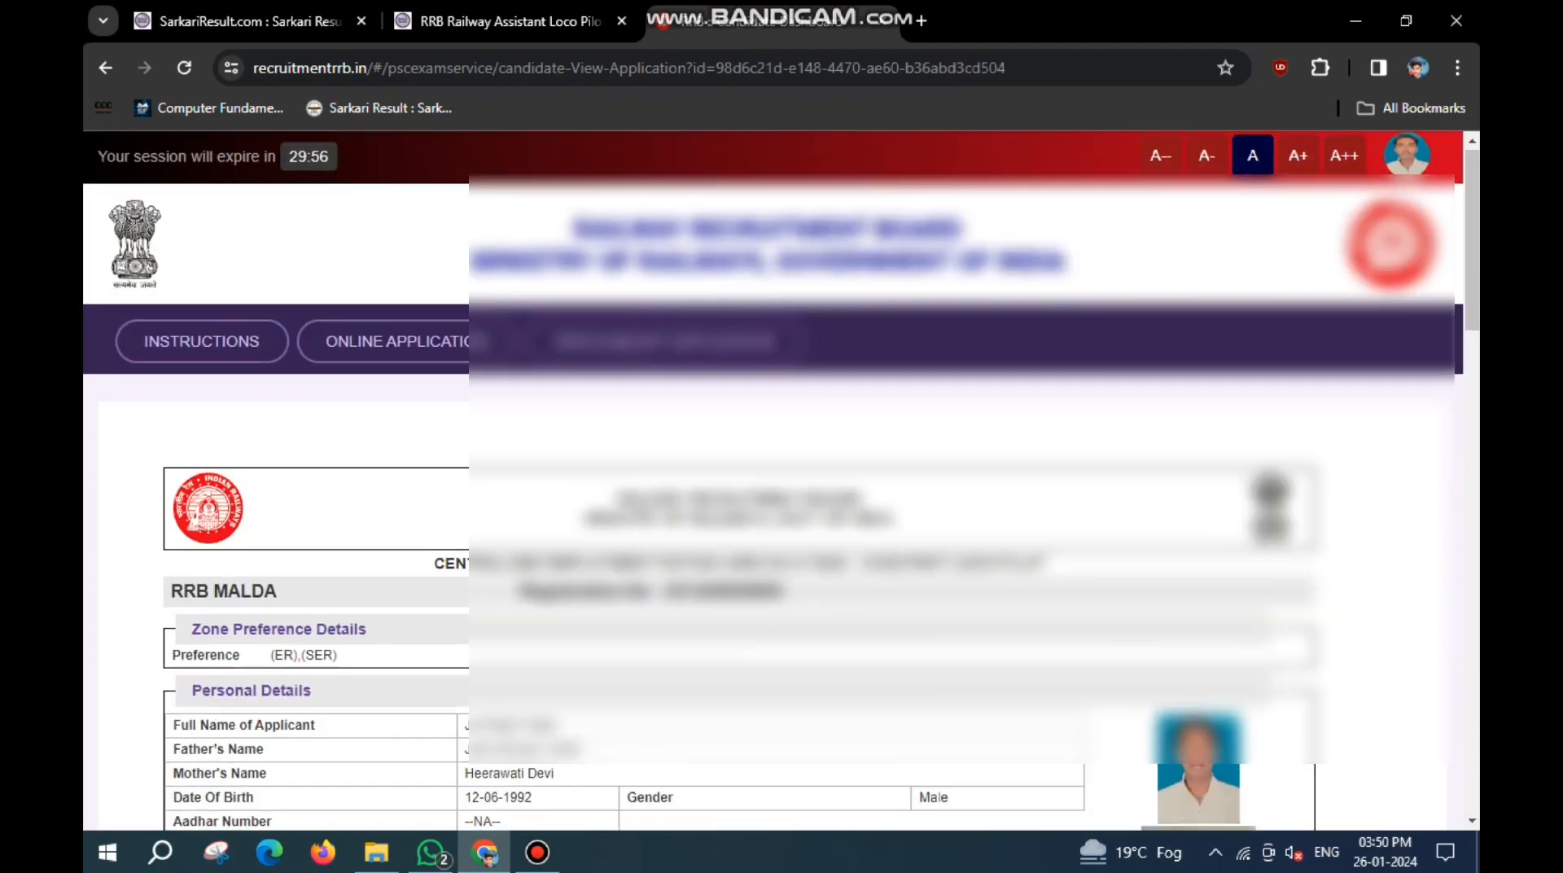
scroll(781, 480, "down", 4)
scroll(781, 480, "down", 20)
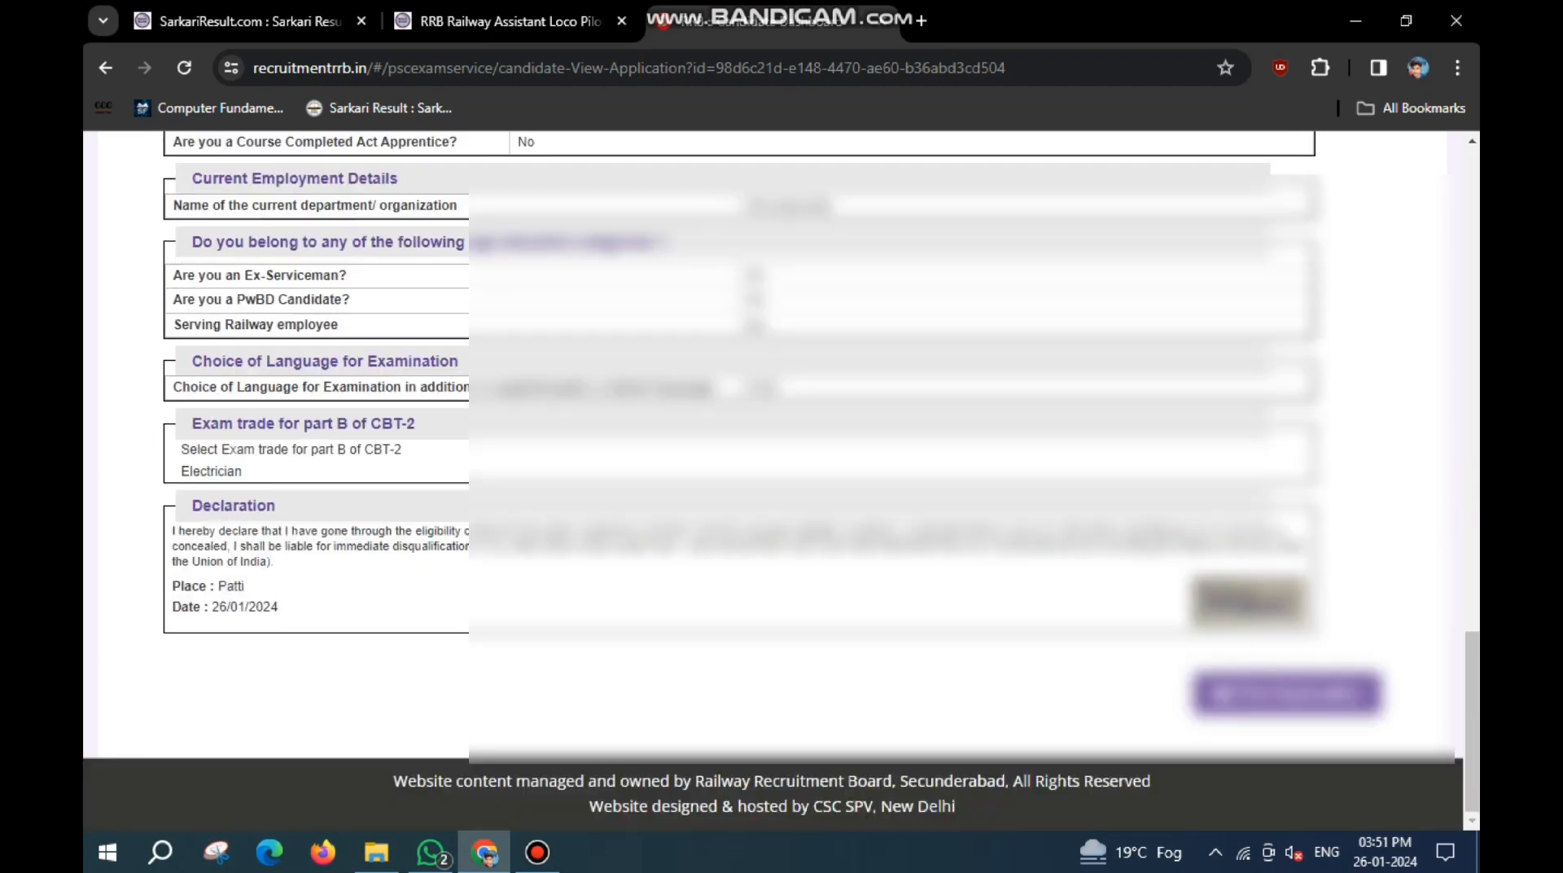
left_click(1288, 694)
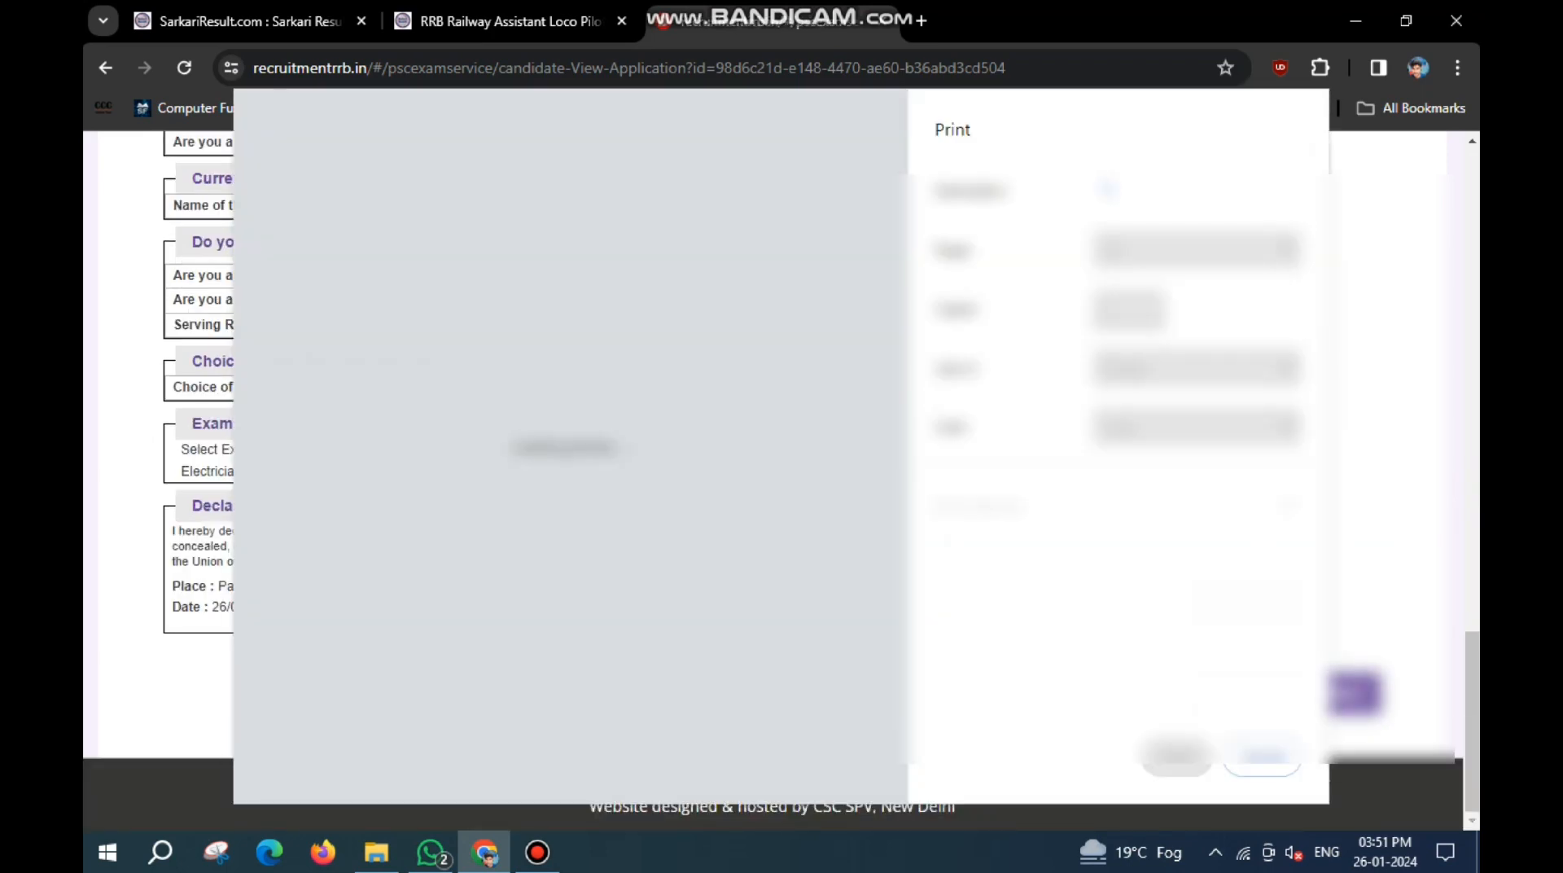